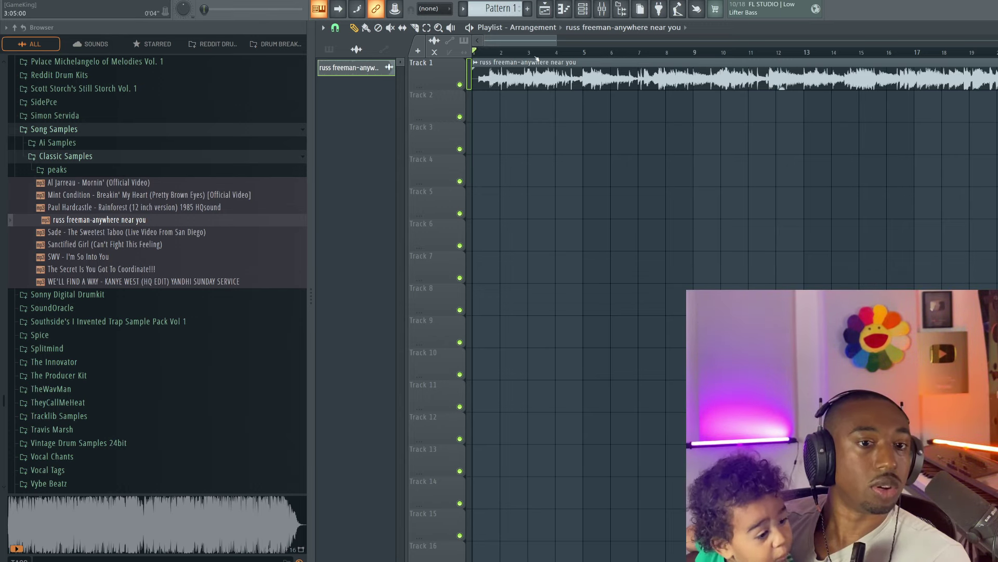
Play the start of the song sample in the playlist and open the mixer
scroll(537, 58, "down", 3)
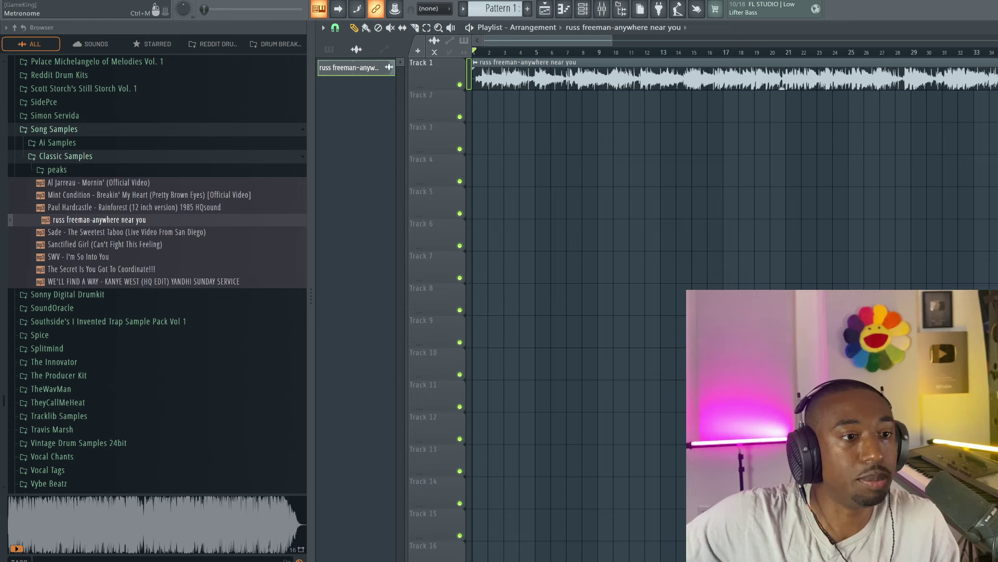
key("space")
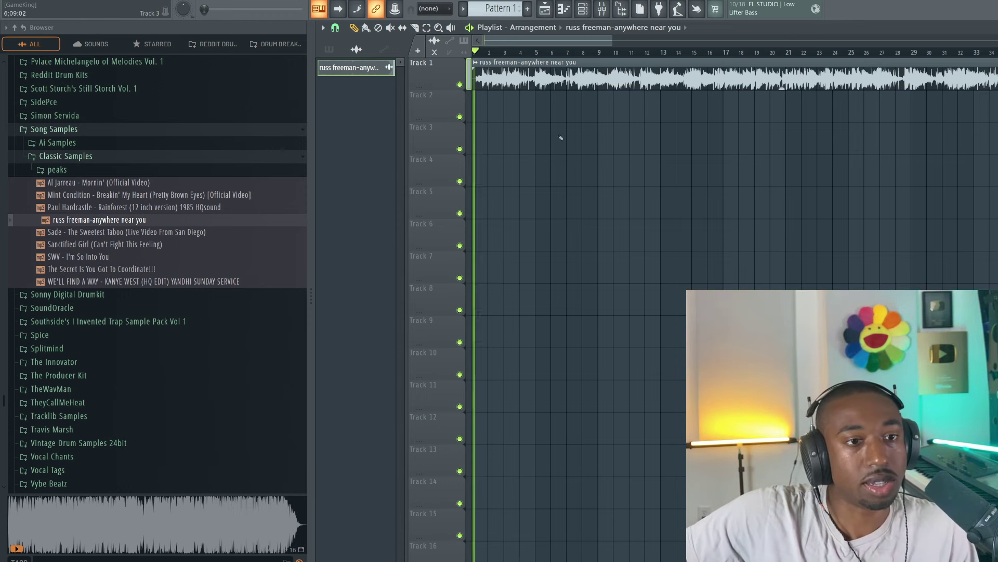
left_click(601, 9)
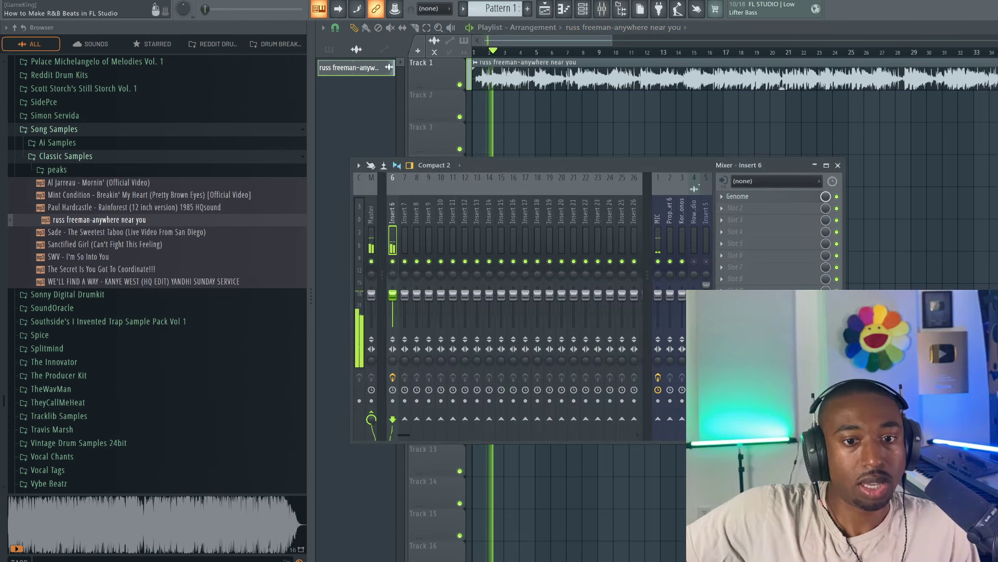
key("space")
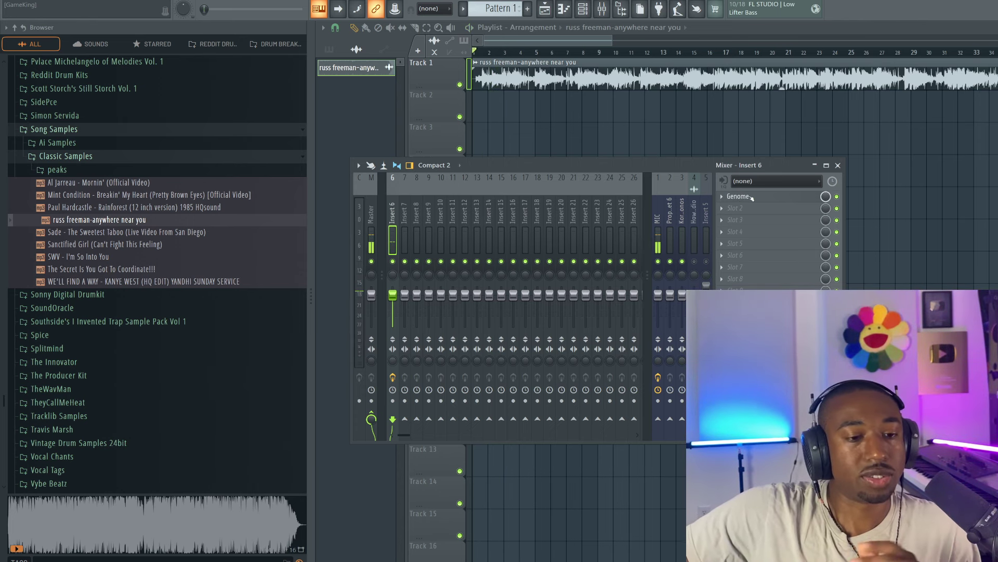
Load NeuralAmpModeler into the second effect slot of mixer Insert 6, close its window and disable the slot
left_click(752, 198)
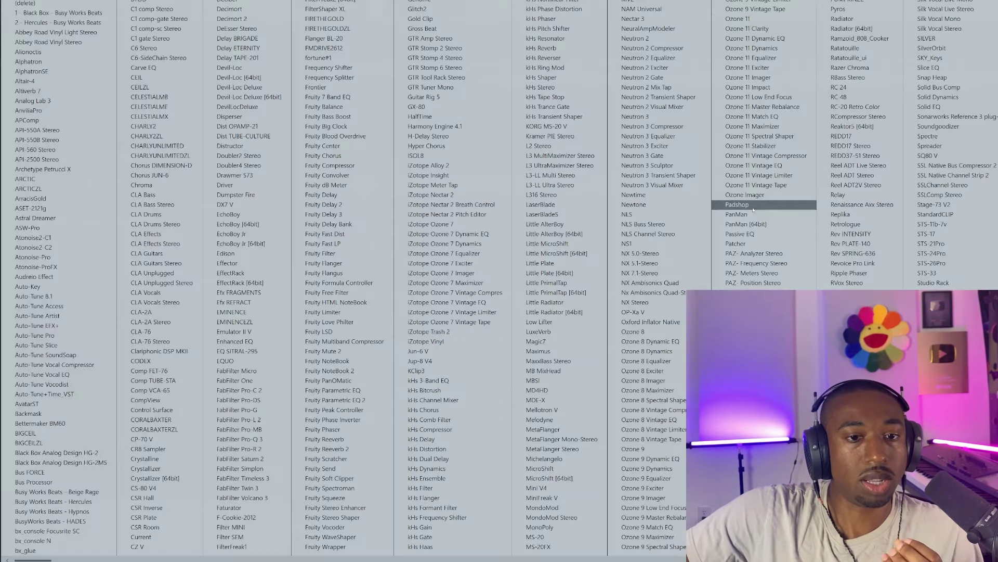
left_click(681, 29)
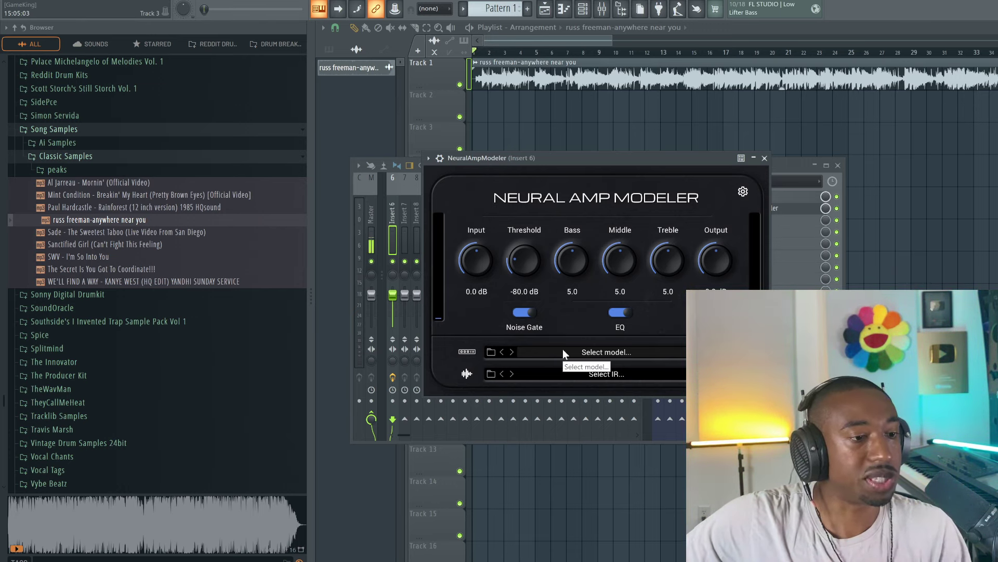
left_click(765, 158)
left_click(837, 208)
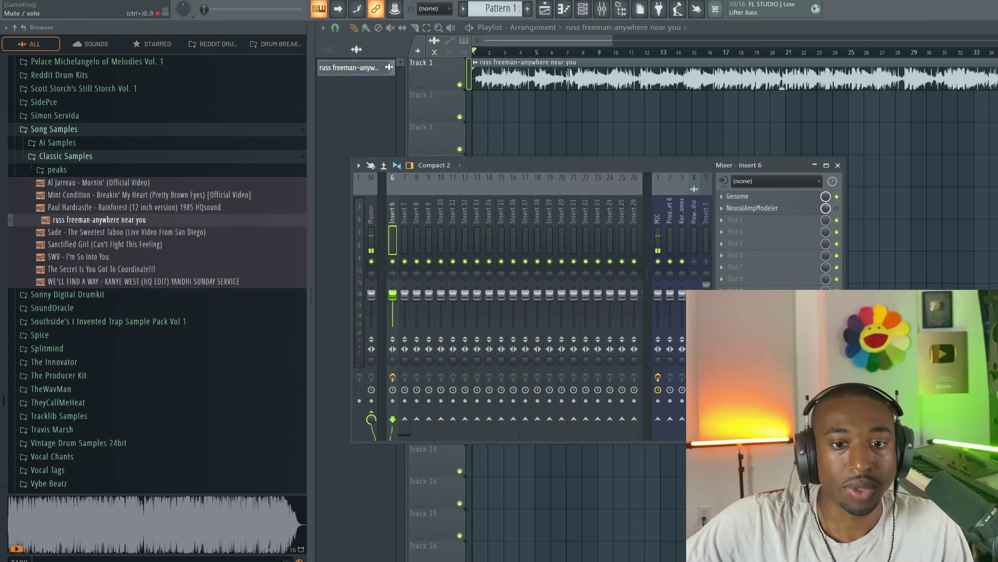
Hide the file browser, start playback and open the Genome plugin on Insert 6
left_click(800, 199)
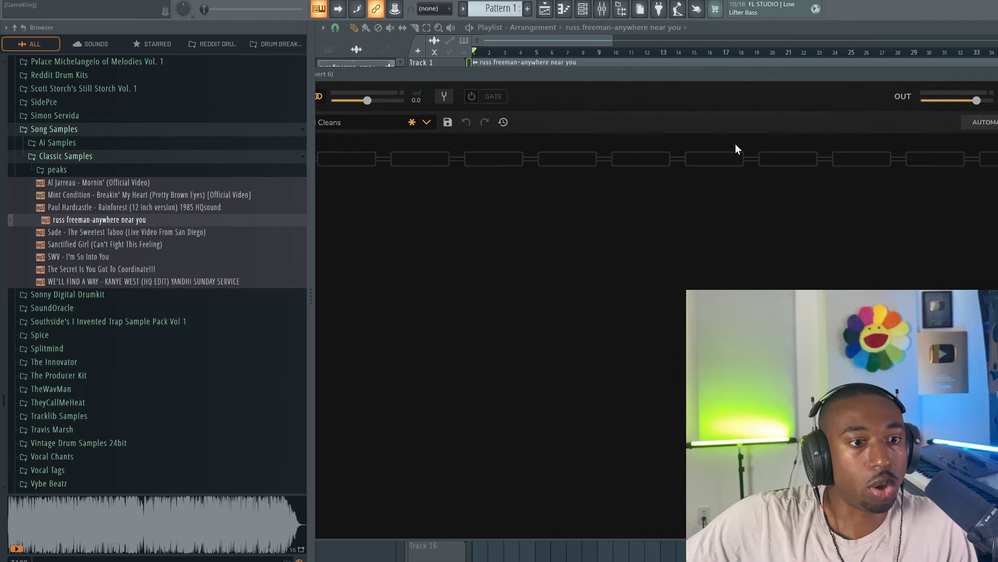
left_click(623, 11)
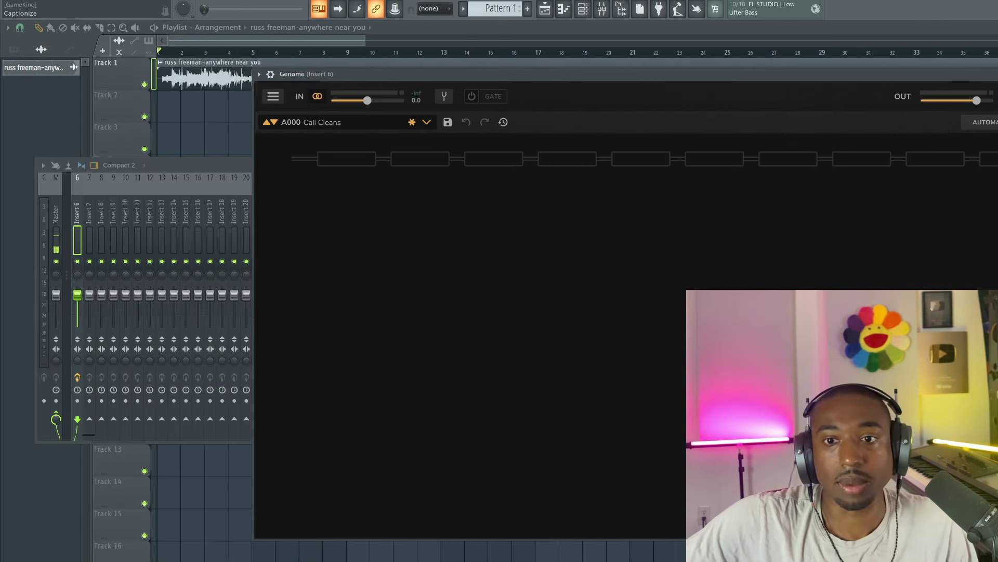
key("Escape")
key("space")
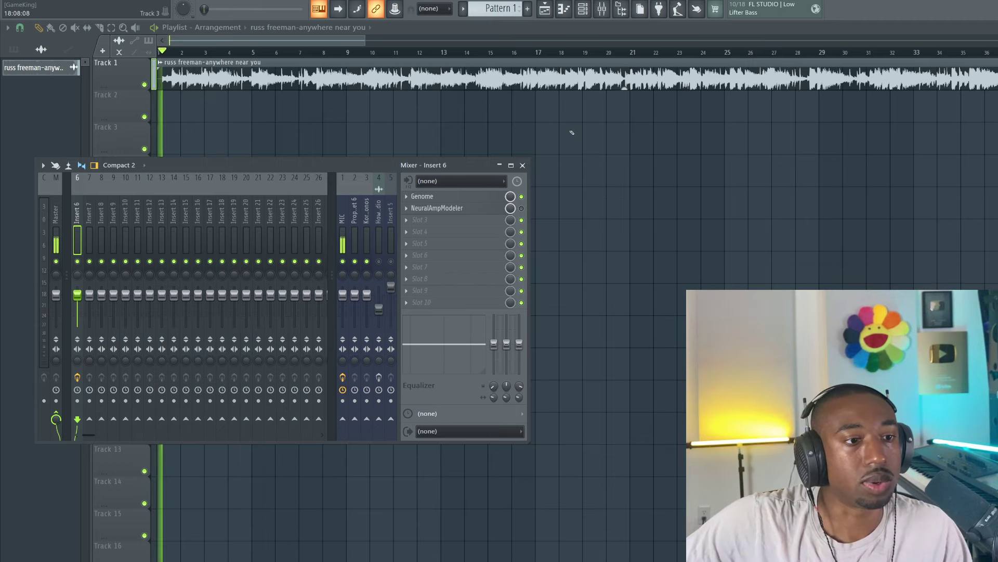
left_click(455, 198)
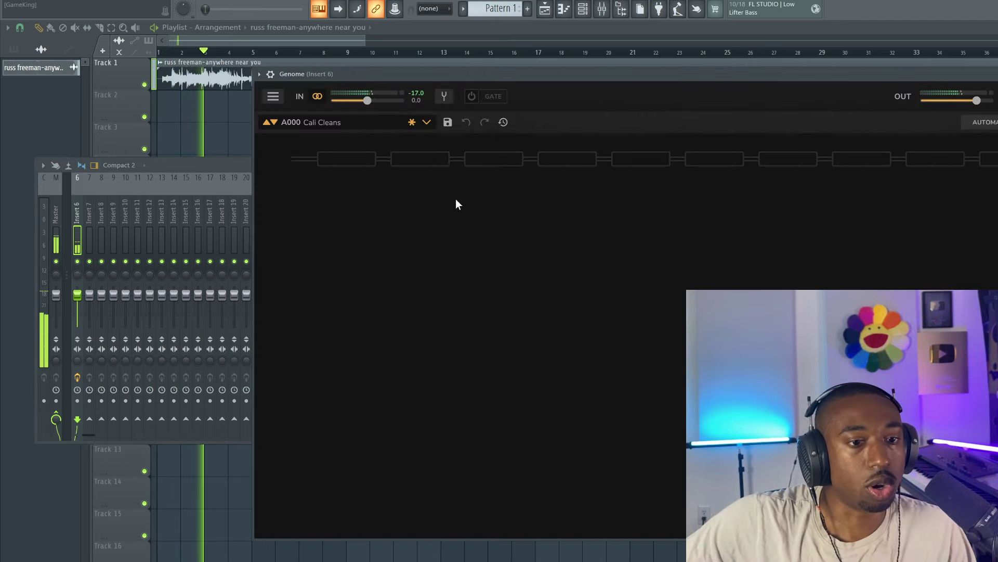
Add the CODEX amplifier to Genome's first effect slot and switch off its tonestack and EQ sections
left_click(344, 165)
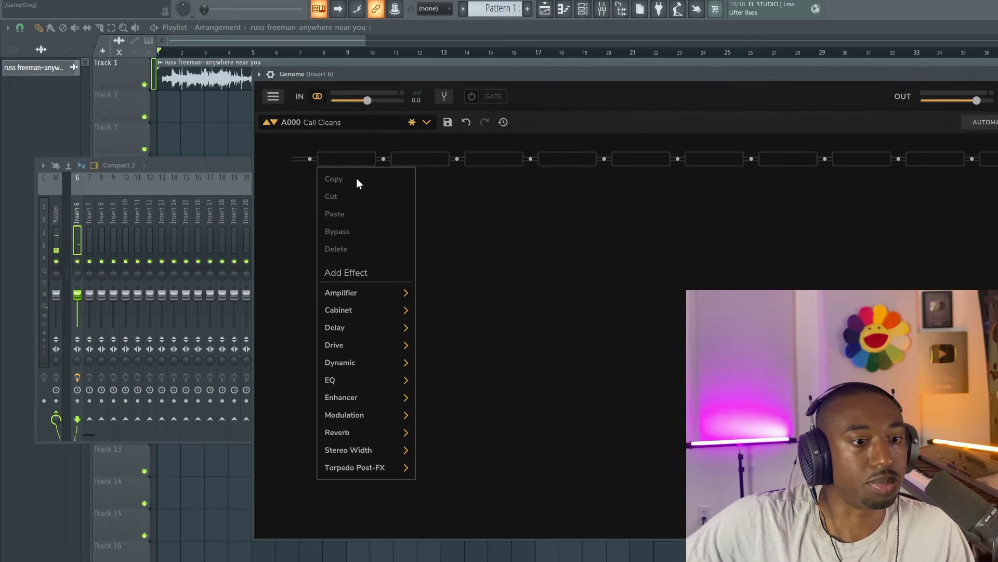
mouse_move(357, 293)
left_click(466, 9)
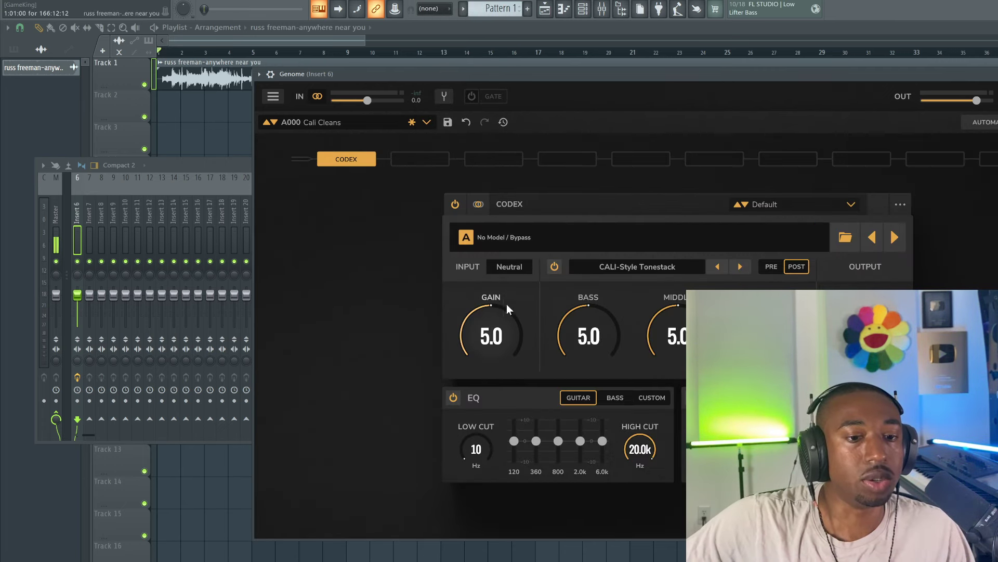
left_click(555, 268)
left_click(452, 397)
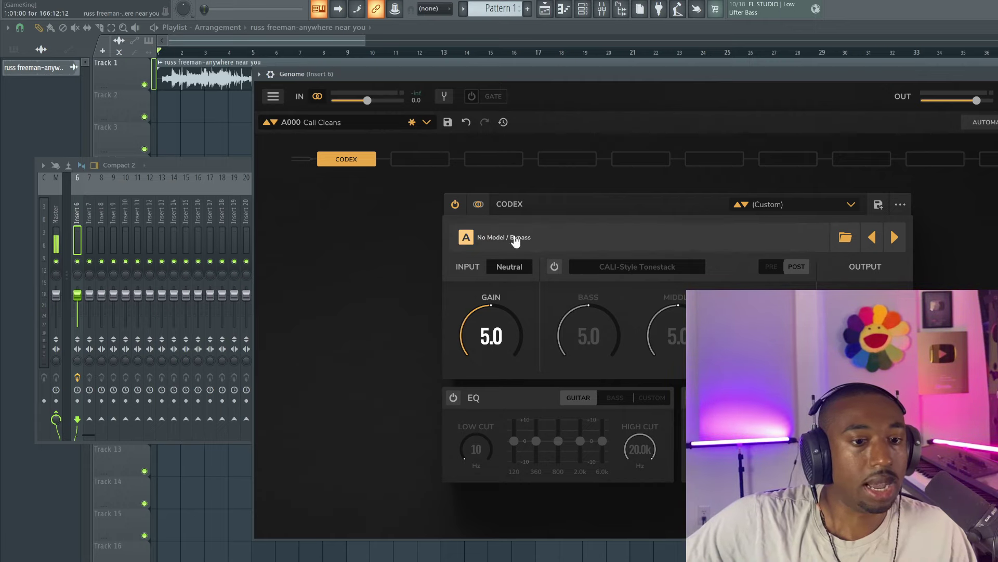
Browse for a CODEX model file in Samples > NAM > Past to Future Reverb Models on the Portable (D:) drive
left_click(844, 238)
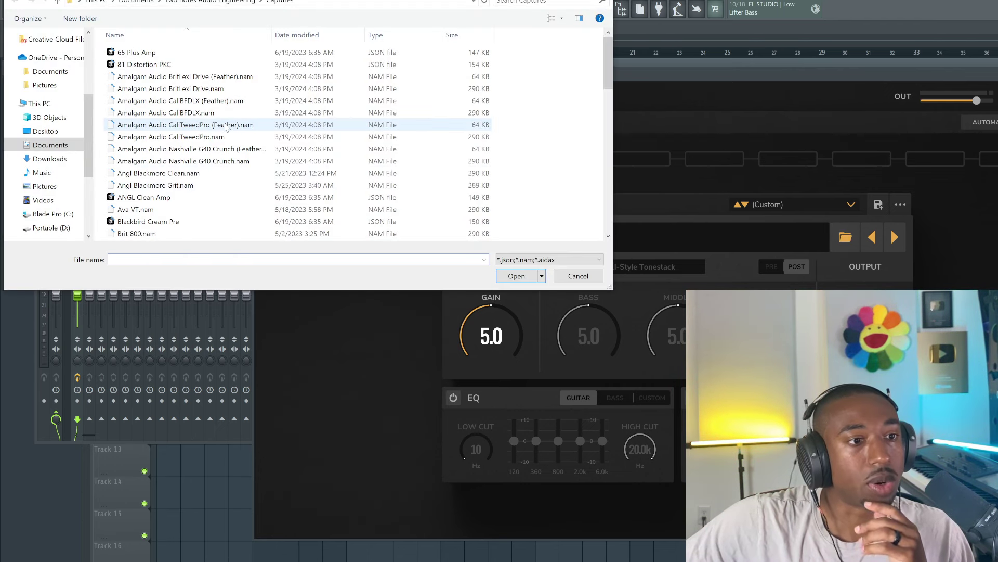
scroll(47, 156, "down", 1)
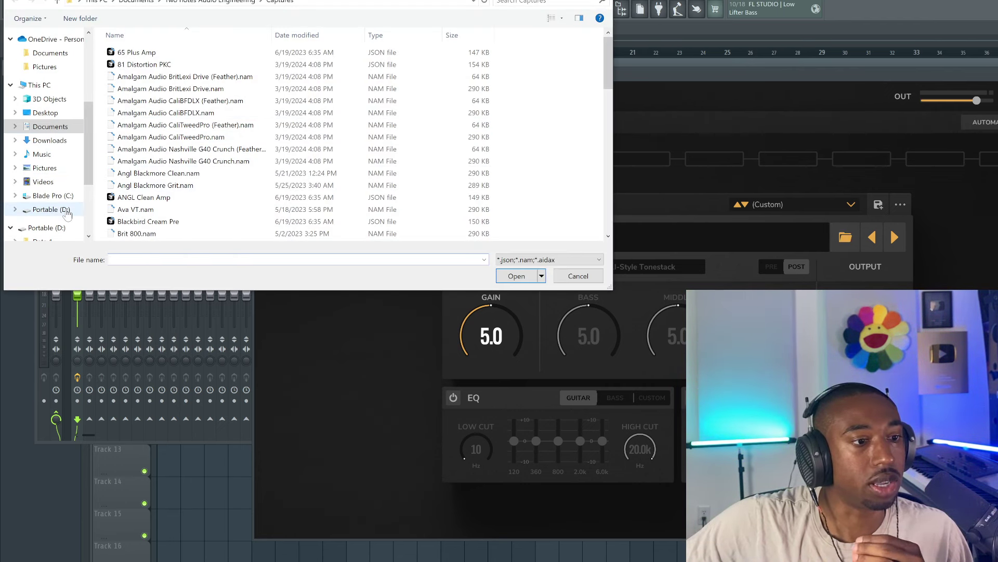
left_click(47, 209)
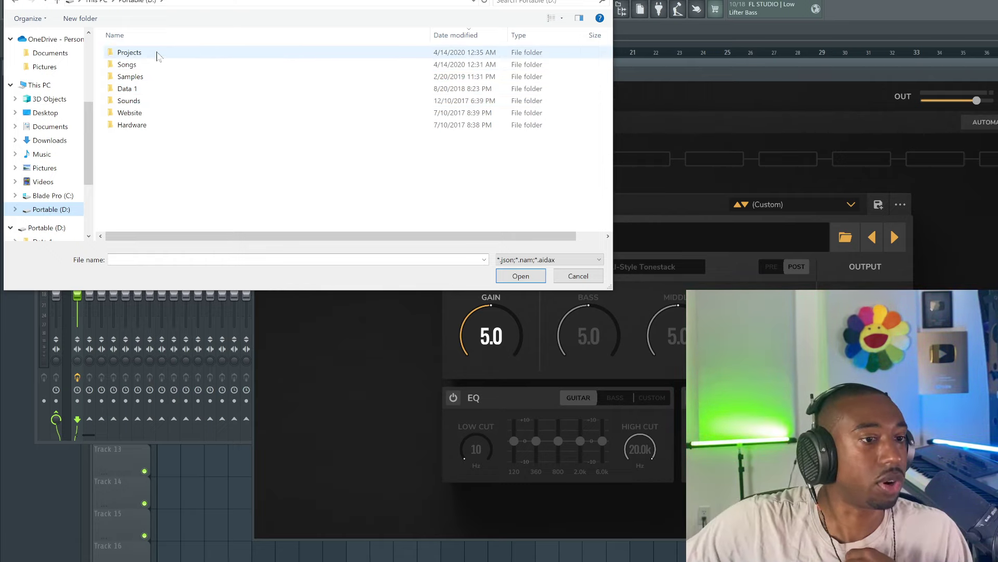
double_click(150, 77)
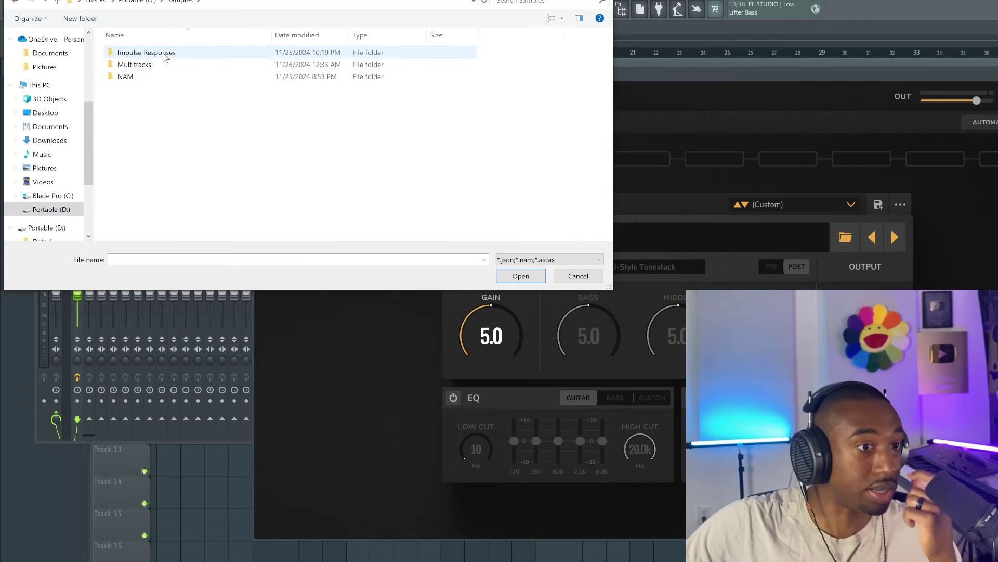
left_click(164, 76)
double_click(164, 76)
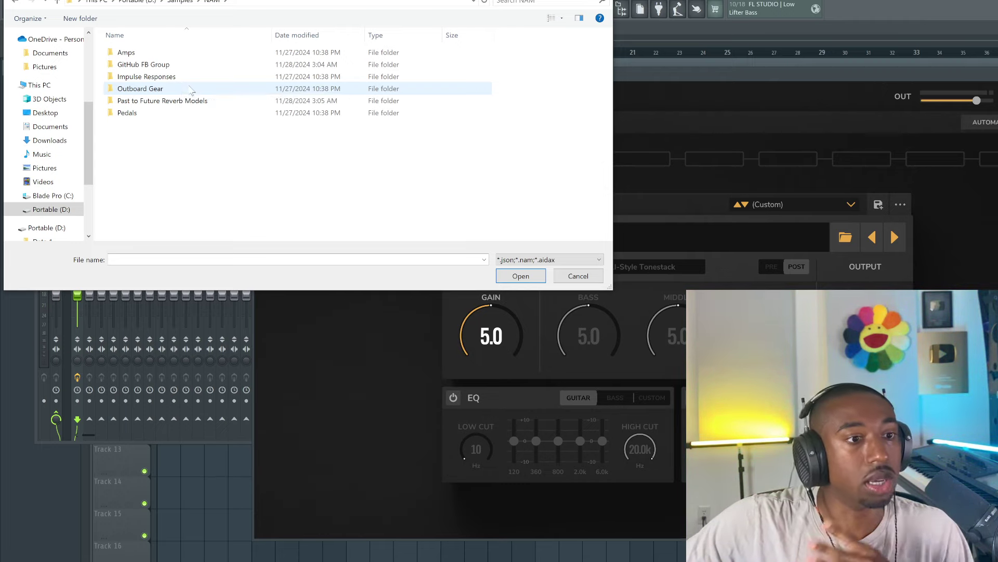
double_click(179, 100)
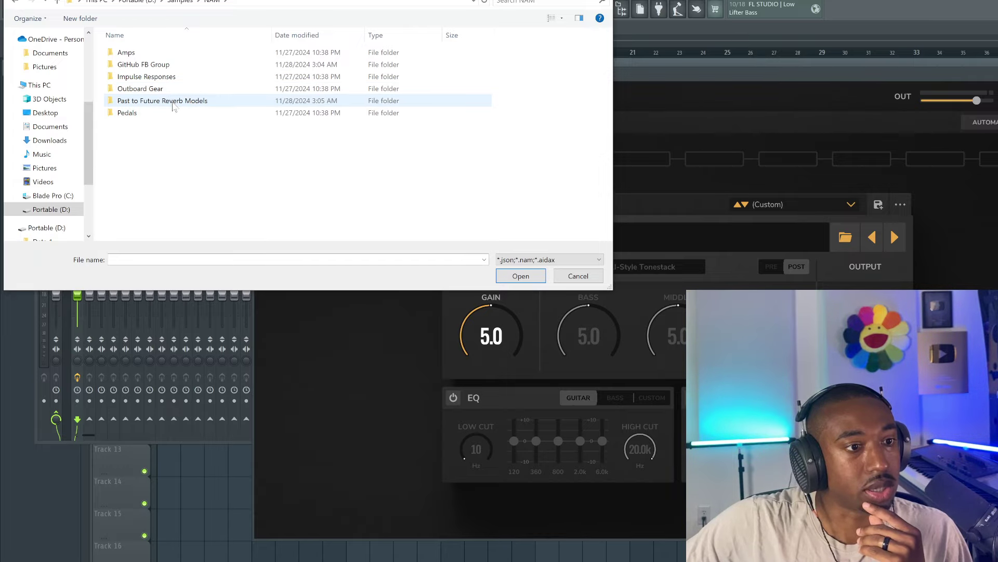
Load Galaxy 64 Converters.nam as the CODEX model
scroll(205, 64, "down", 1)
scroll(205, 64, "down", 20)
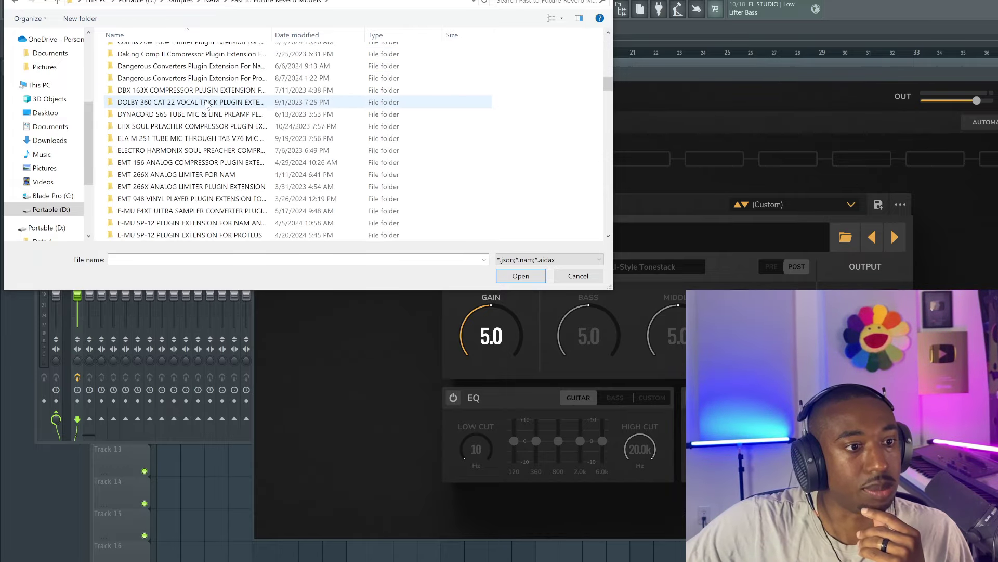
scroll(208, 121, "down", 15)
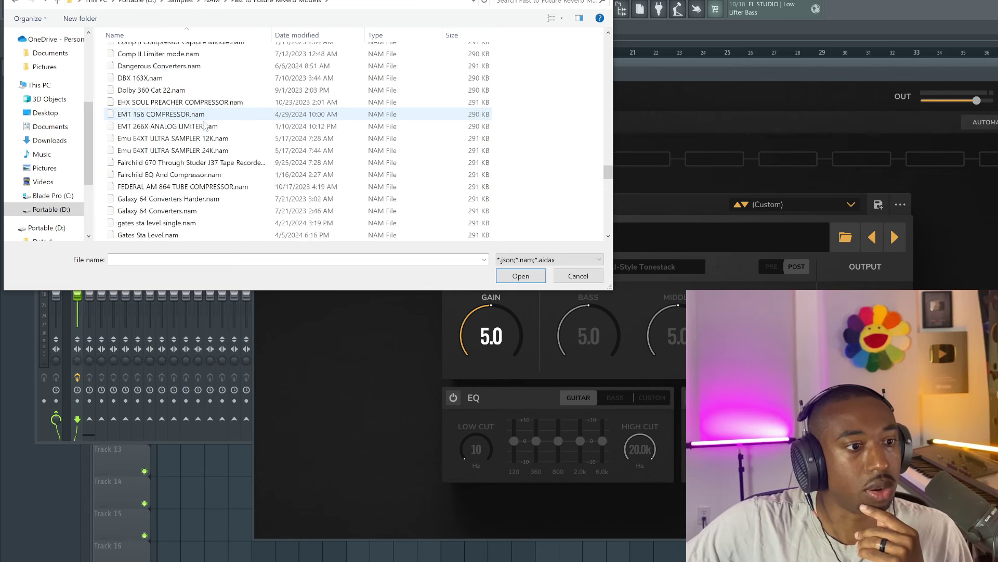
left_click(200, 139)
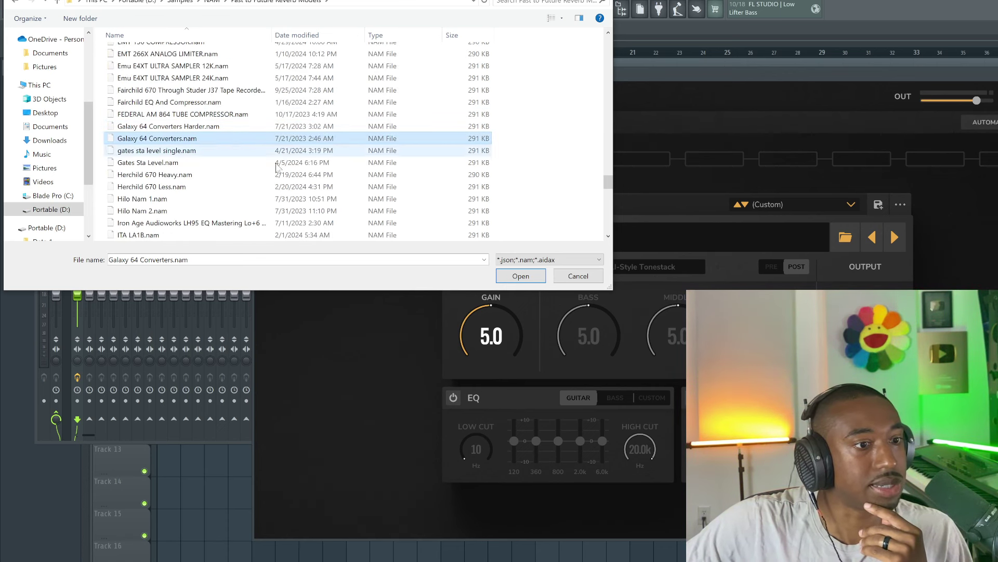
left_click(517, 276)
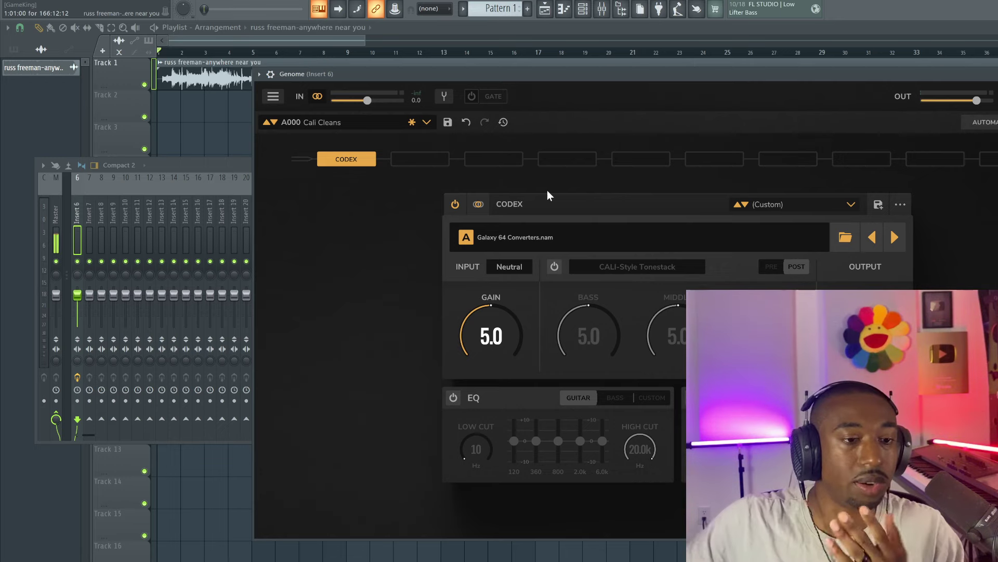
Switch CODEX to stereo processing and reposition the Genome window so its full width is visible
left_click(478, 204)
left_click(475, 225)
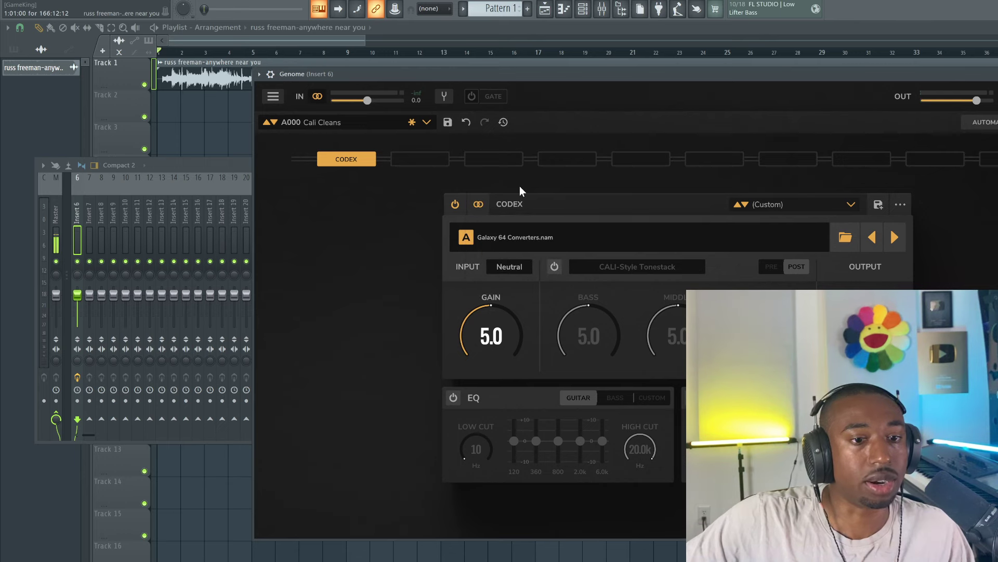
left_click_drag(556, 77, 421, 81)
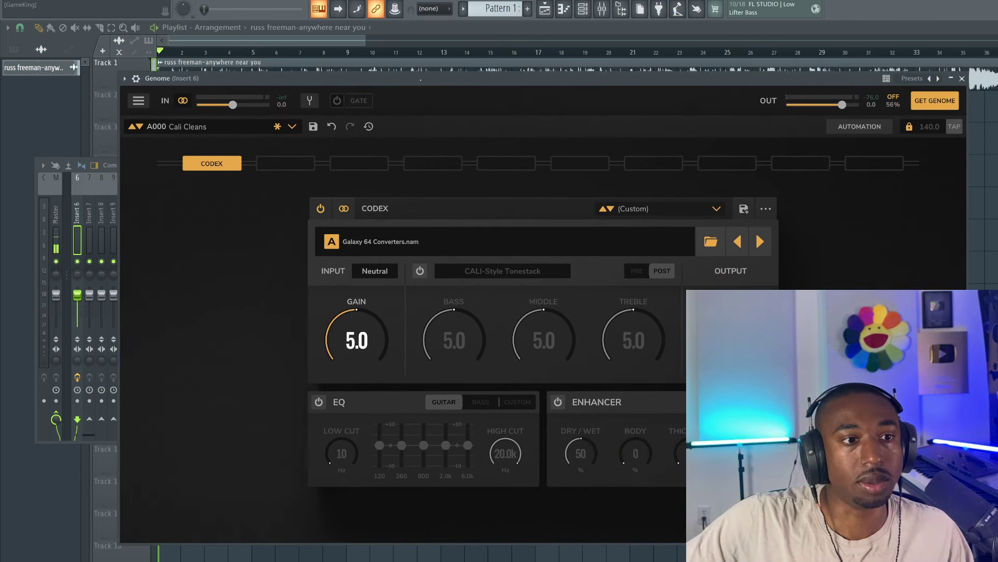
Play the song and toggle the CODEX bypass repeatedly to compare the dry and processed sound
key("space")
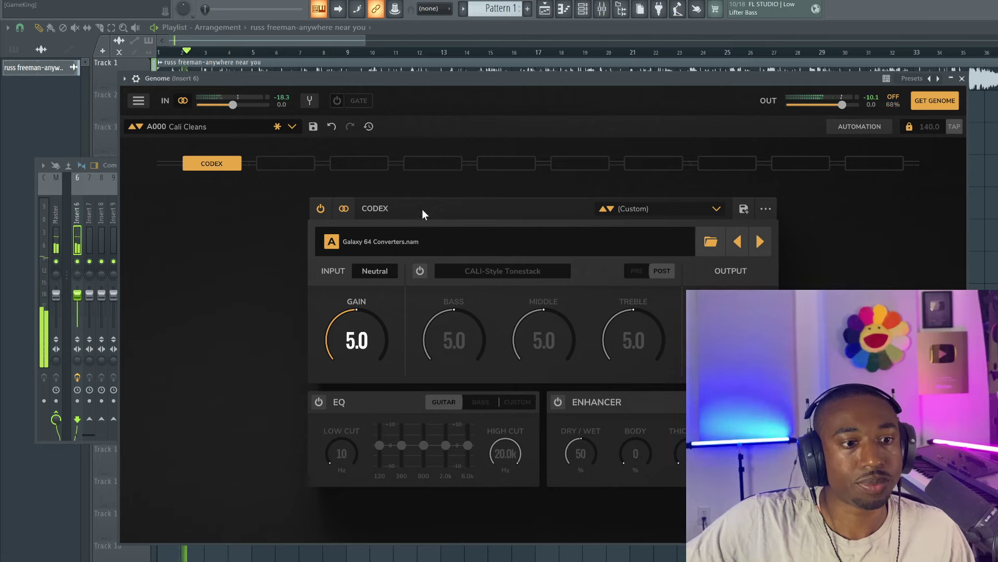
left_click(320, 210)
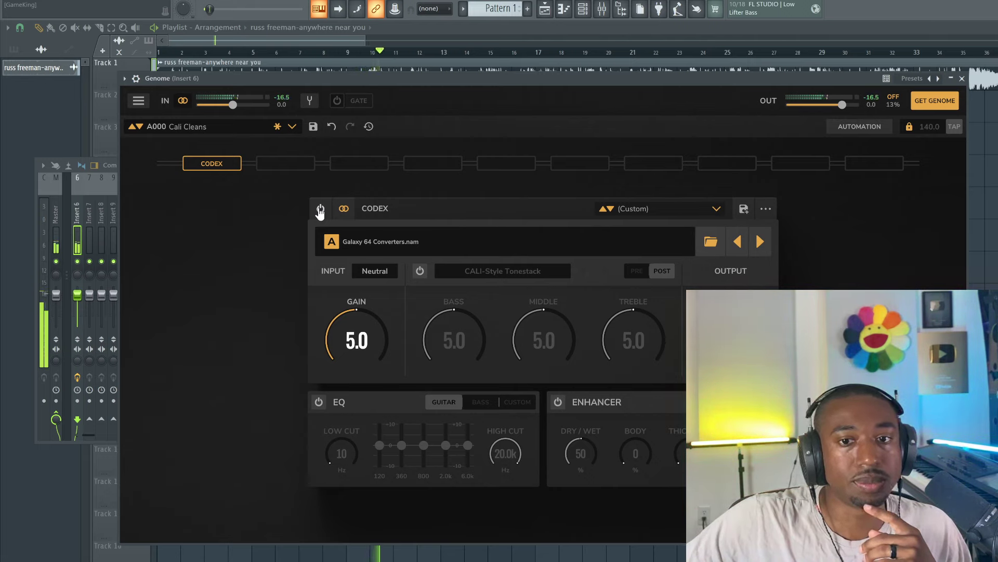
left_click(320, 210)
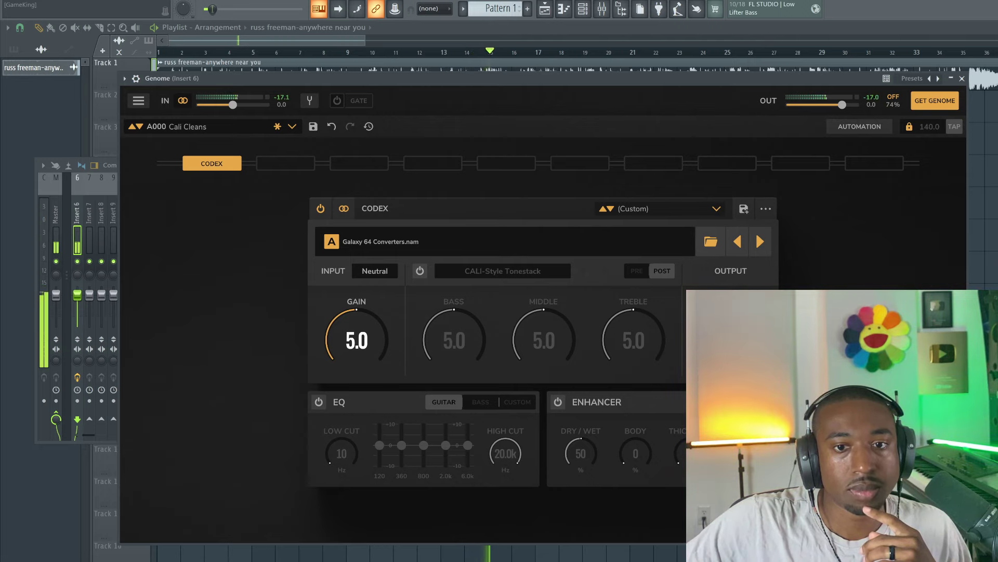
left_click(320, 209)
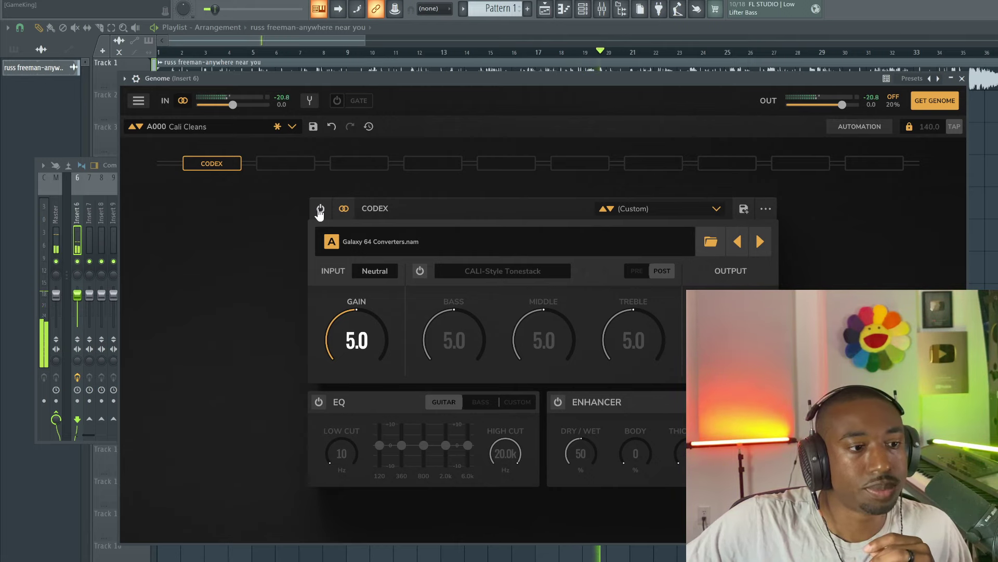
left_click(320, 210)
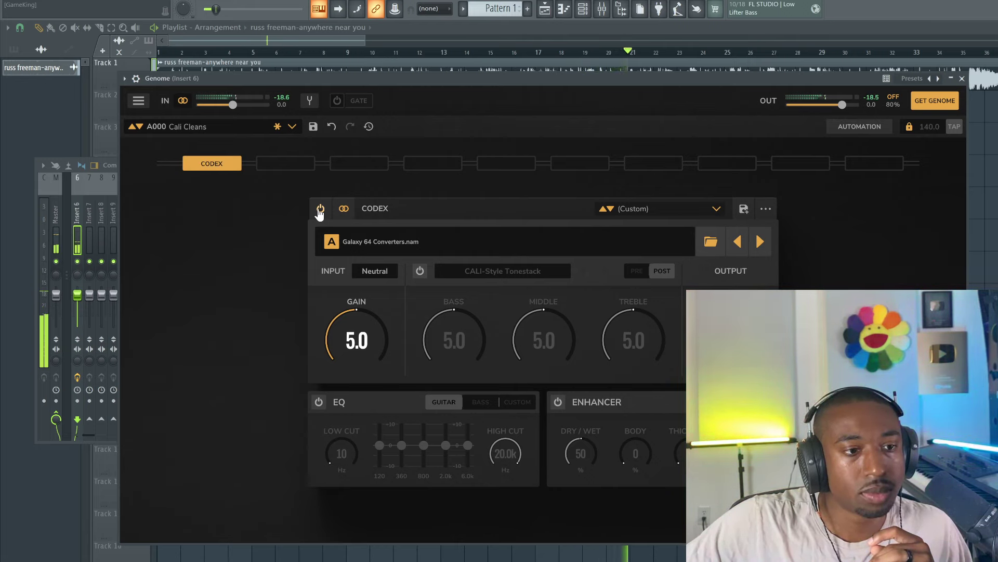
Raise the CODEX input gain to 6.1 and compare the sound with the effect bypassed and enabled
scroll(366, 341, "up", 9)
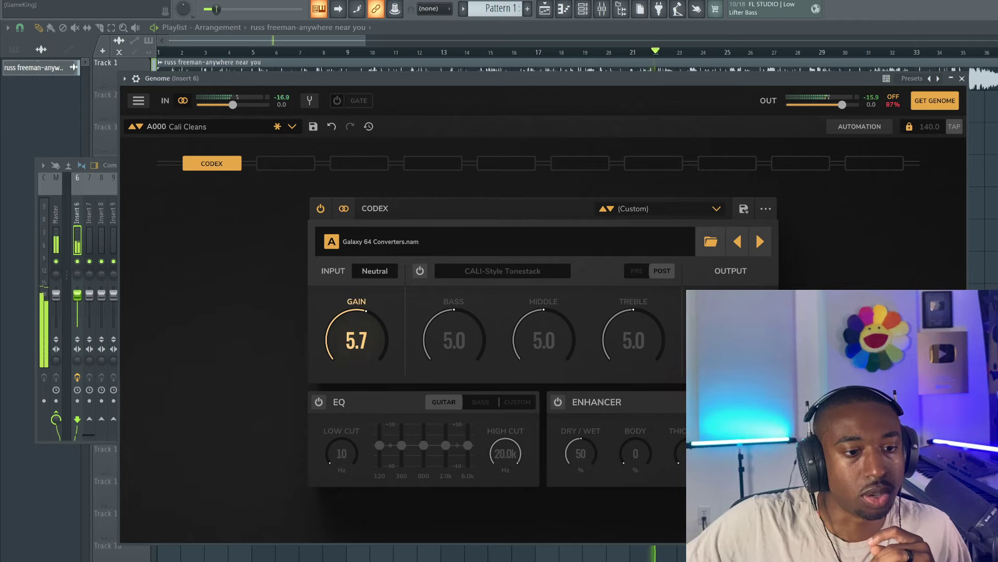
scroll(365, 339, "up", 2)
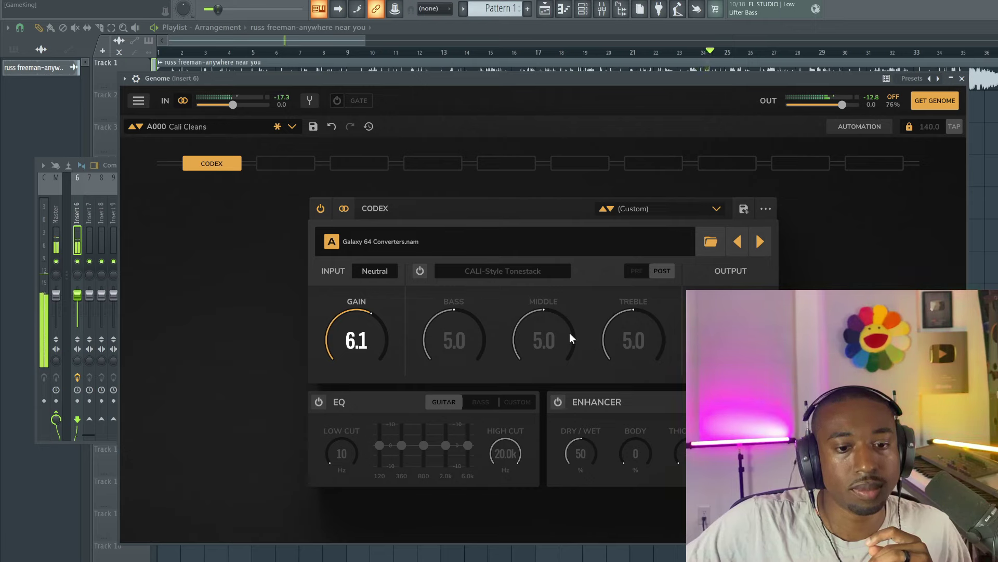
left_click(321, 208)
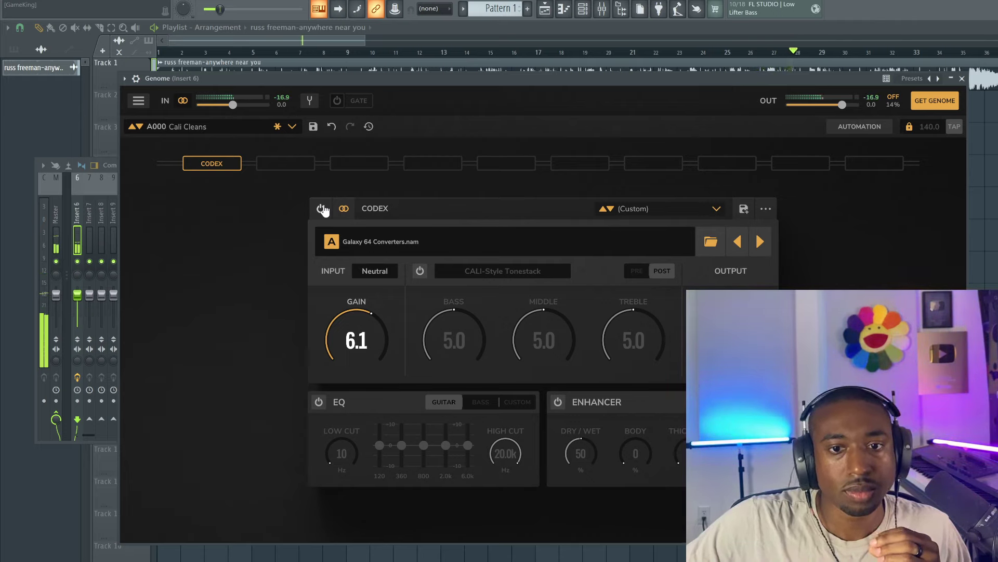
left_click(321, 208)
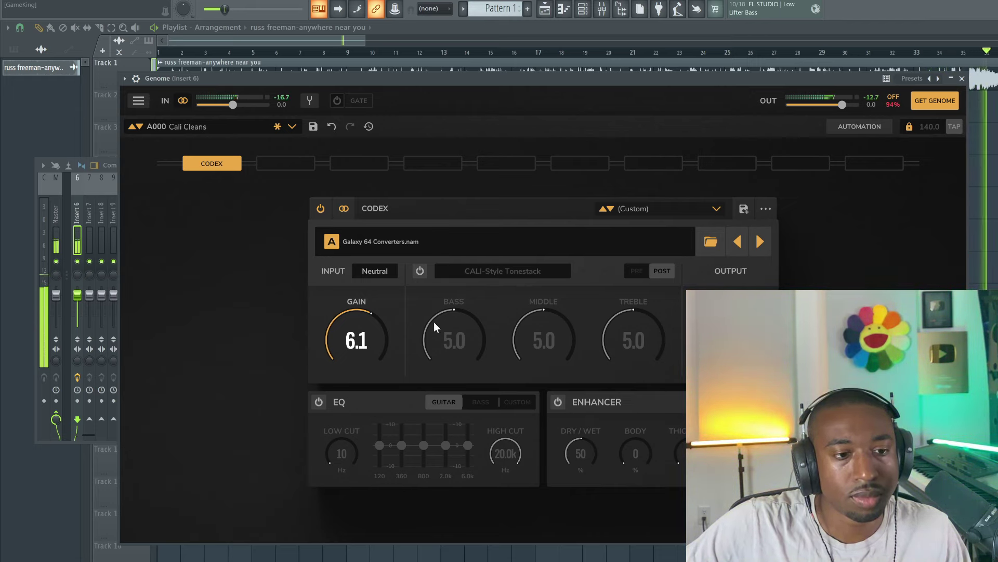
Bypass CODEX and load MPC60.nam as its model in place of the Galaxy 64 capture
left_click_drag(577, 78, 582, 100)
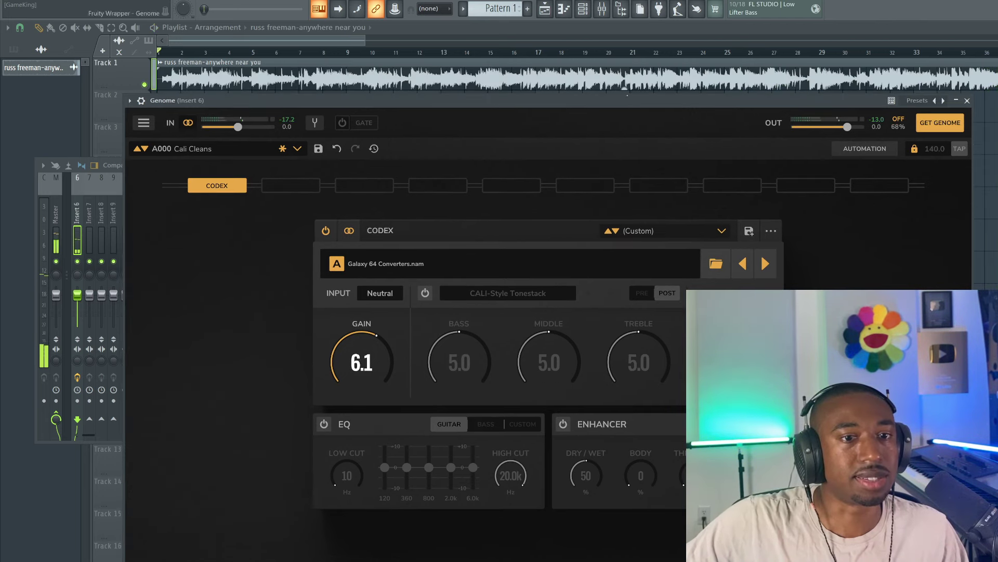
left_click(326, 231)
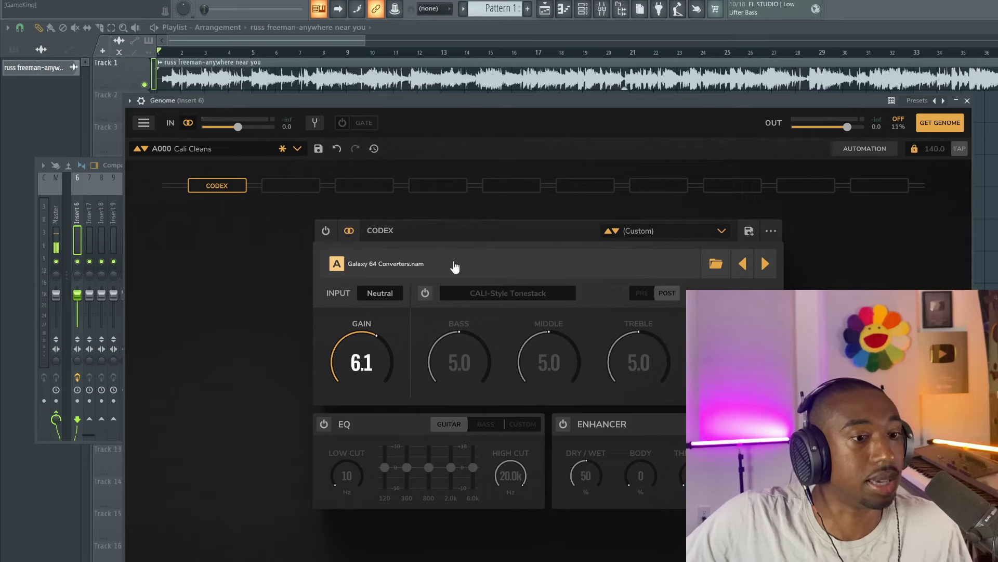
left_click(387, 267)
scroll(439, 285, "down", 10)
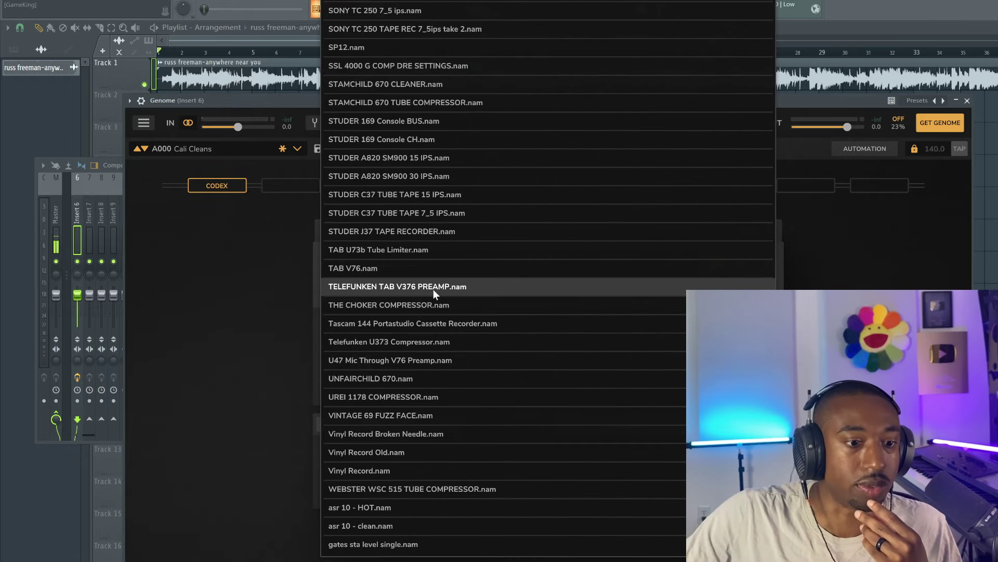
scroll(441, 317, "up", 15)
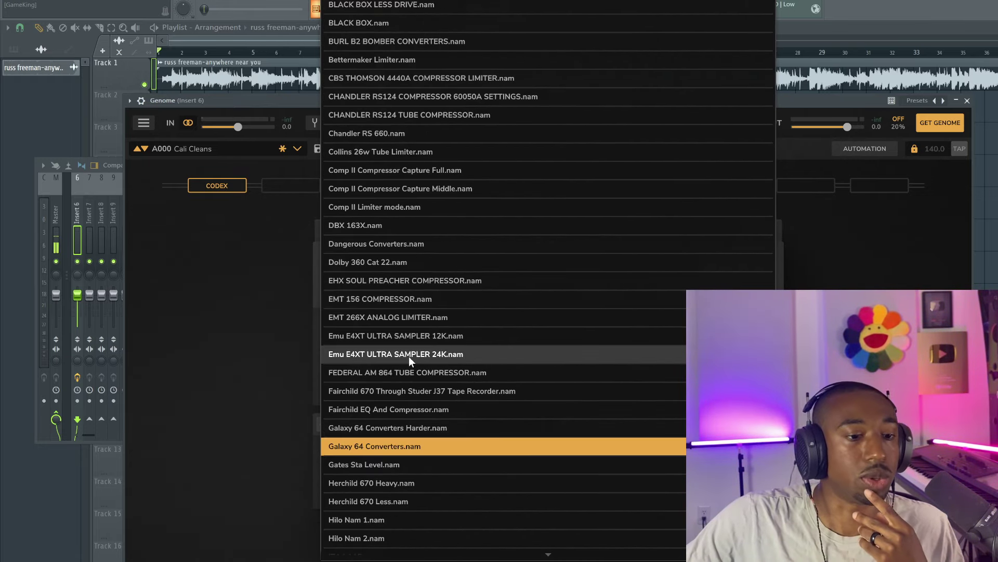
scroll(407, 342, "down", 10)
left_click(401, 321)
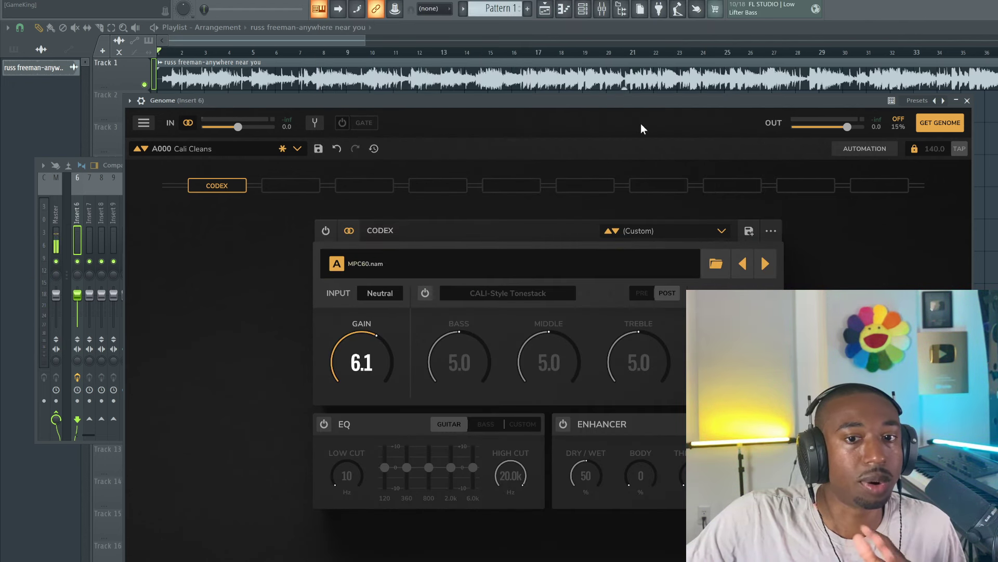
Play the song and switch CODEX on and off to compare the dry sound with the MPC60 capture
left_click_drag(576, 102, 509, 133)
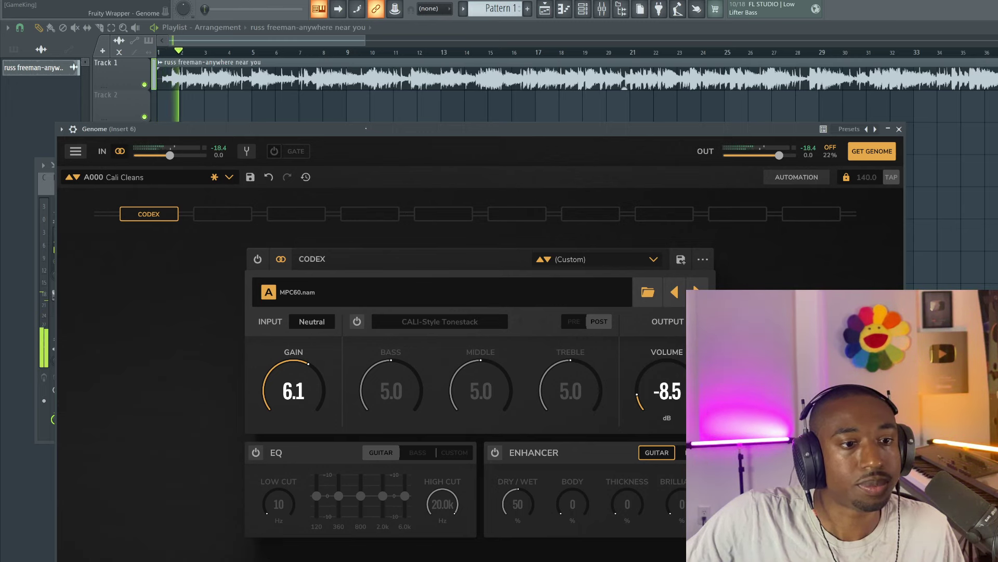
left_click_drag(384, 129, 380, 82)
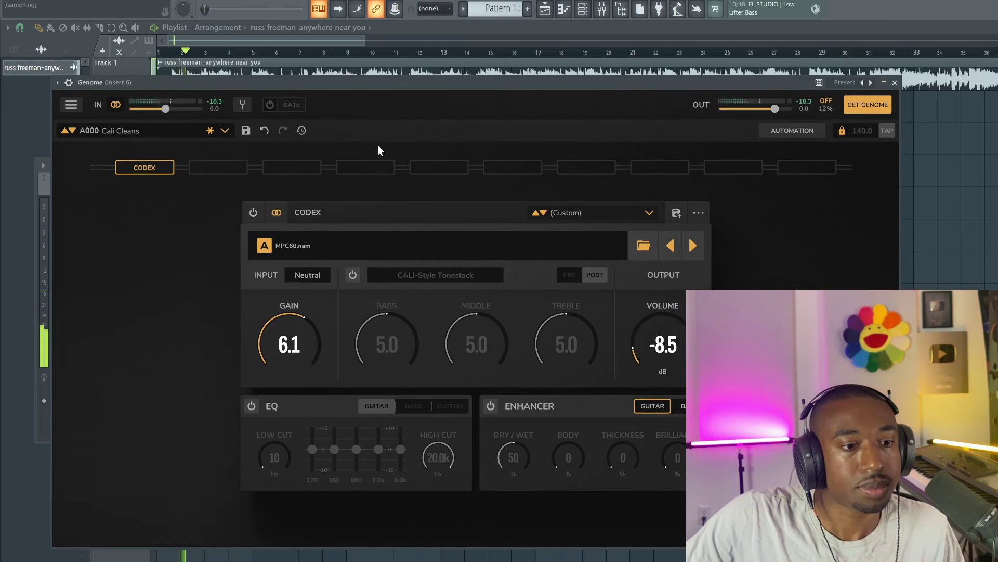
left_click(253, 213)
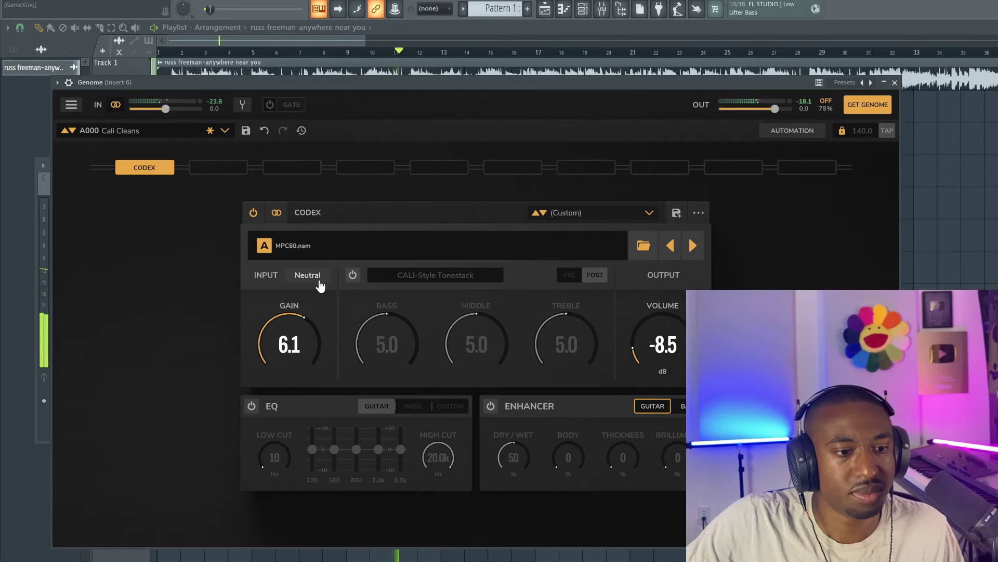
left_click(253, 213)
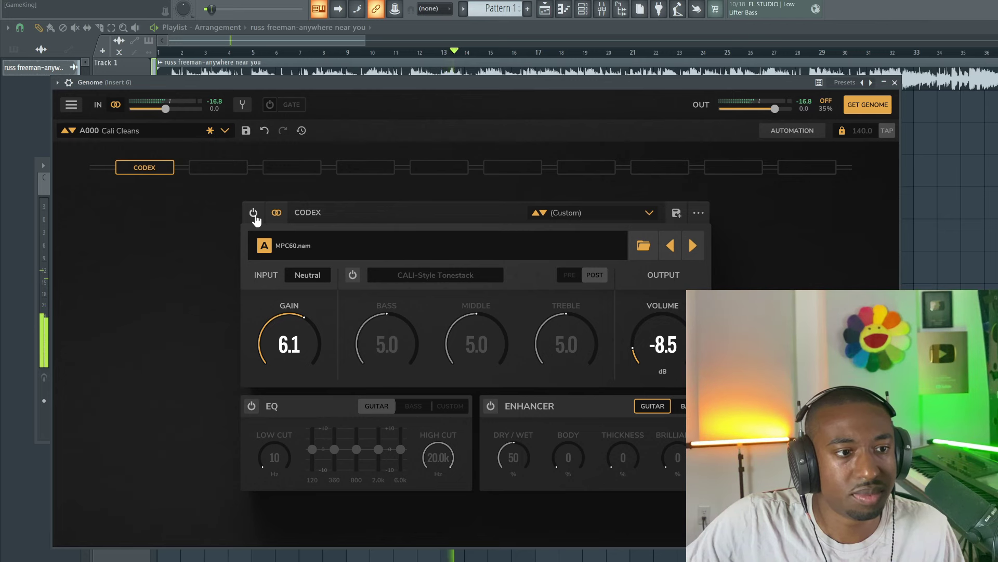
left_click_drag(333, 83, 330, 144)
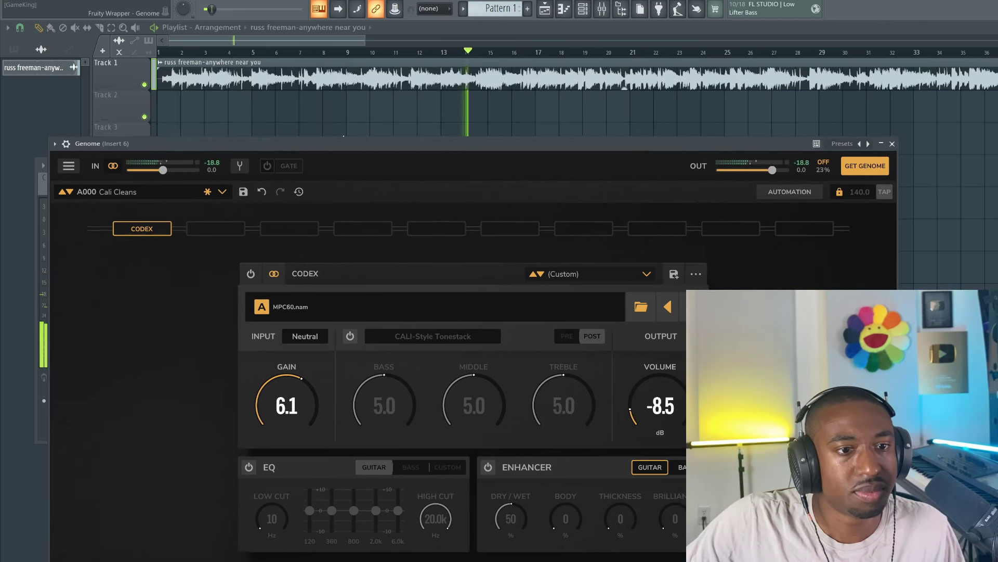
Open the song clip's channel settings, stop playback, and reopen Genome to return CODEX gain and output volume to 0.0
left_click(420, 74)
double_click(420, 74)
key("space")
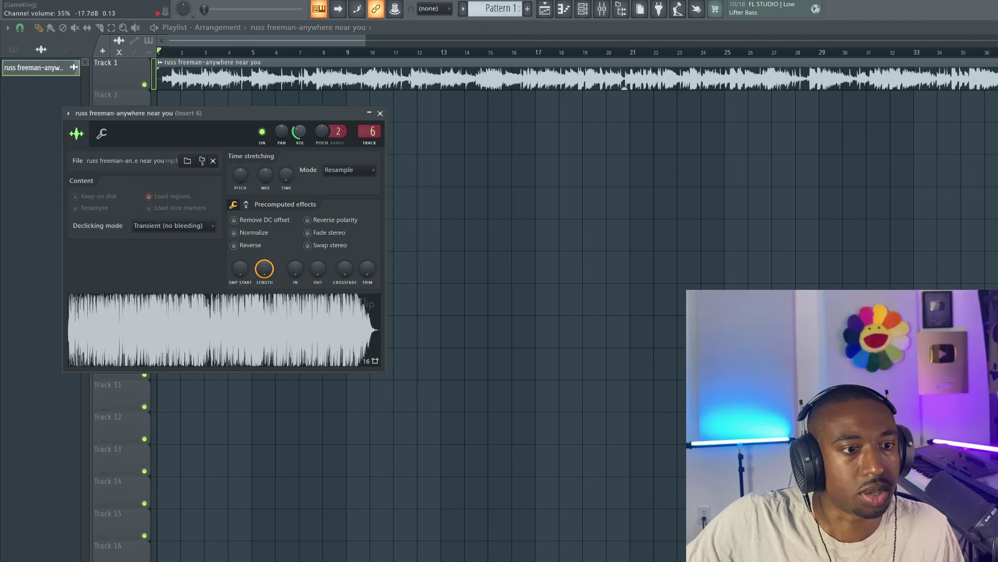
left_click(602, 9)
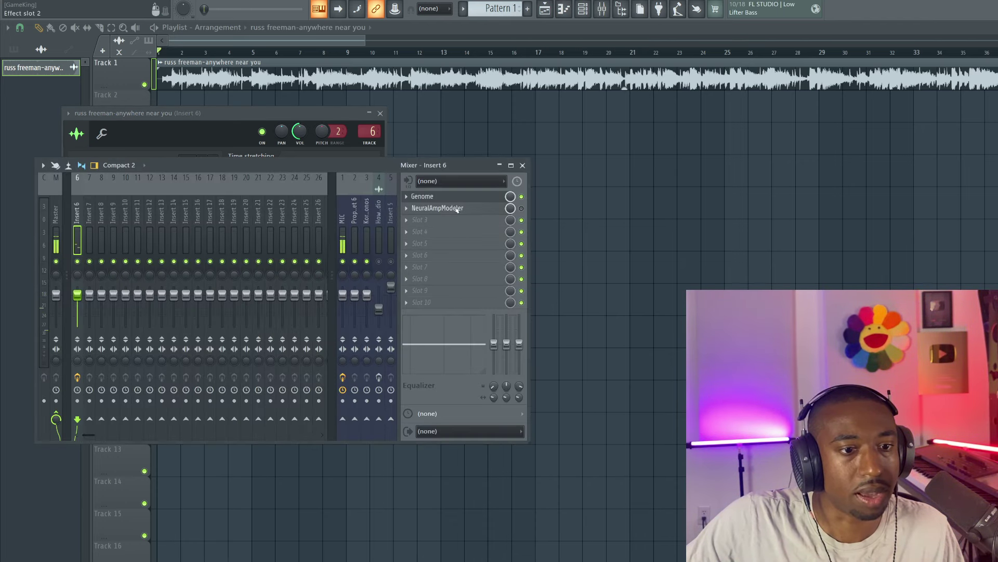
left_click(429, 196)
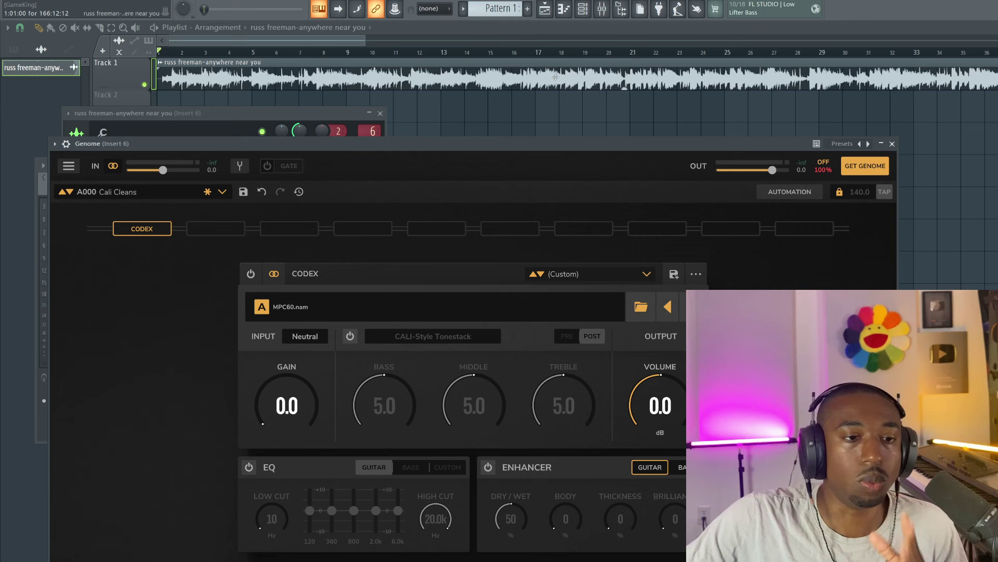
Raise the song clip's channel volume to about 76% and reset it to its default level
left_click(318, 123)
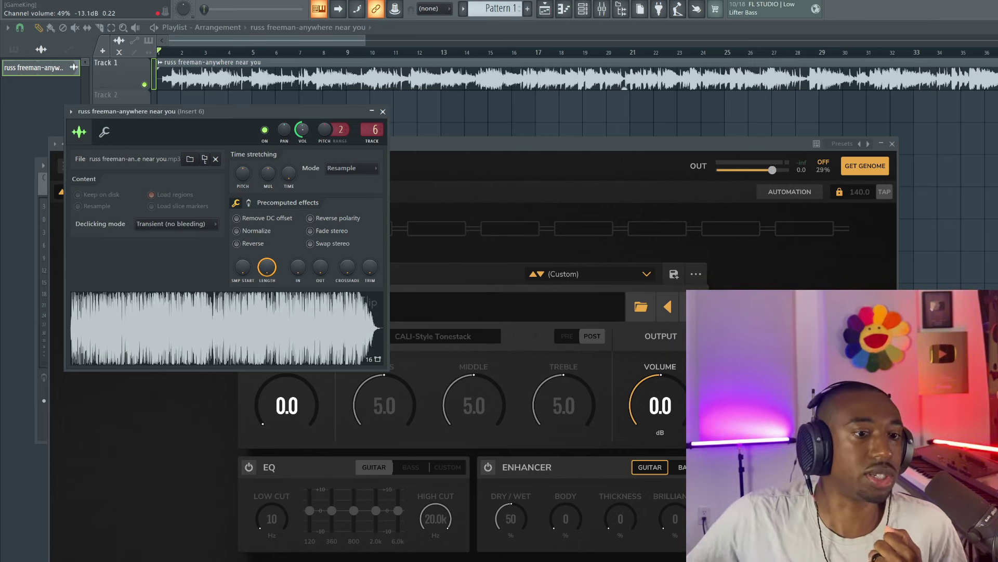
left_click_drag(302, 129, 302, 114)
right_click(305, 135)
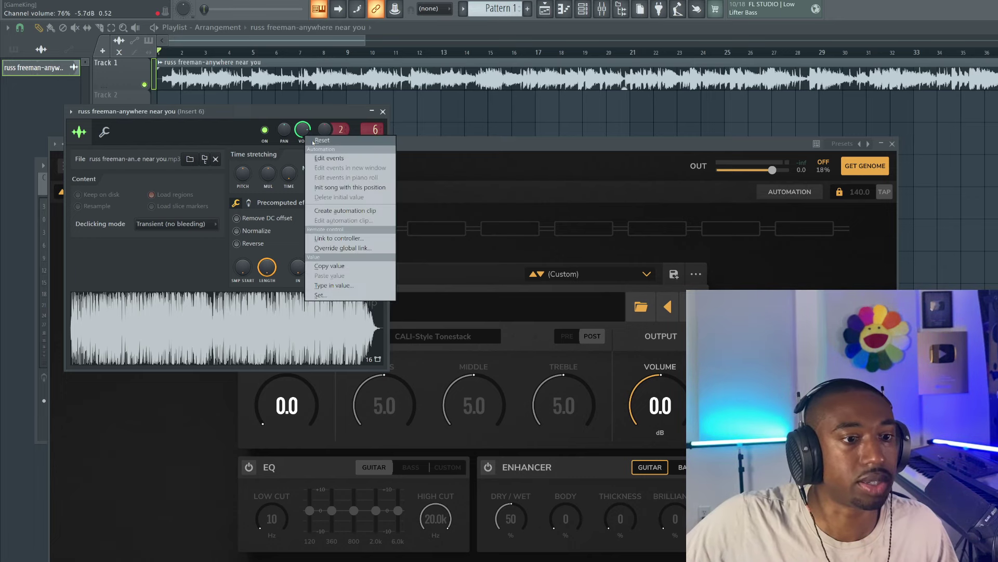
left_click(317, 140)
left_click(436, 279)
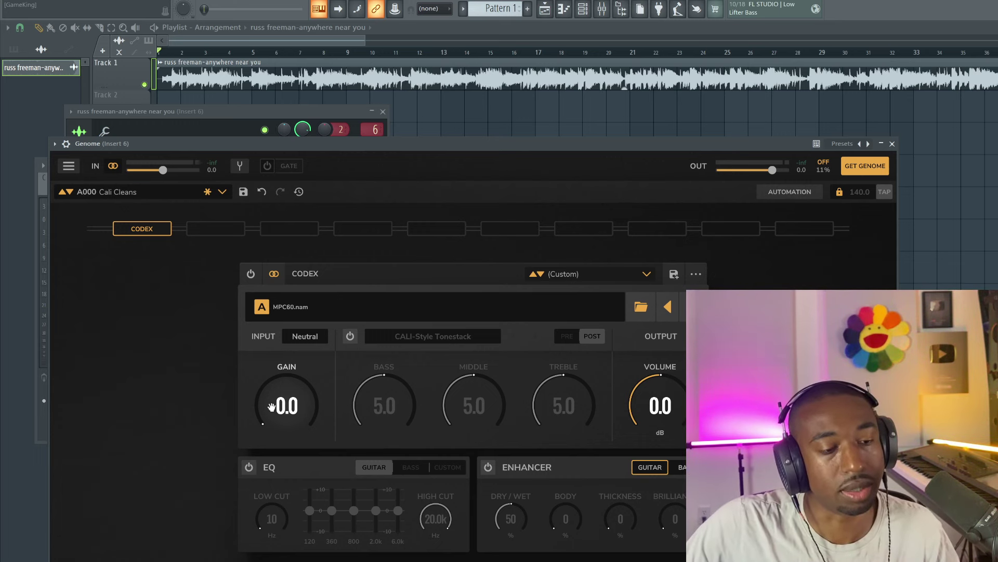
Play the song while lowering the clip's channel volume, and close the channel settings
left_click_drag(303, 129, 302, 135)
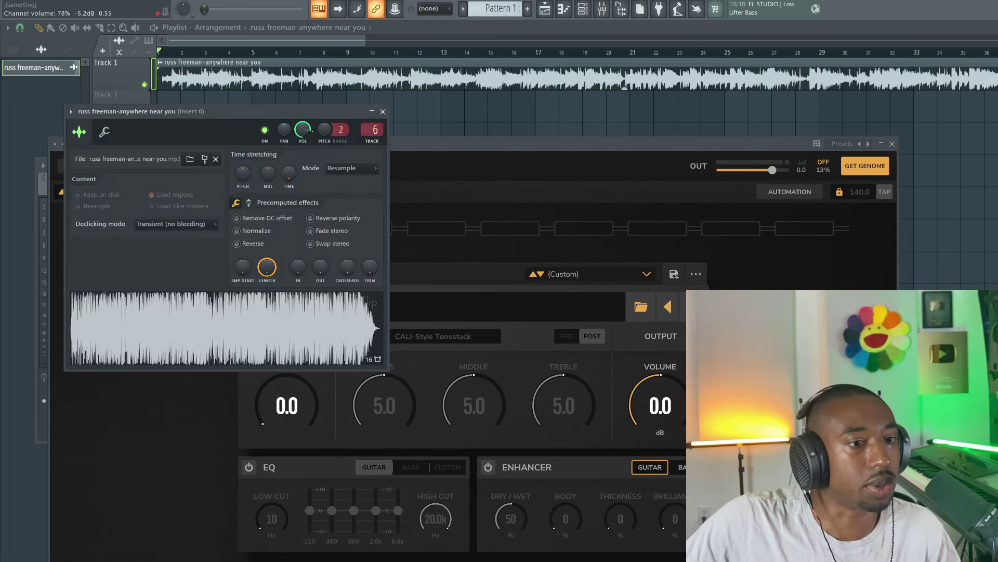
key("space")
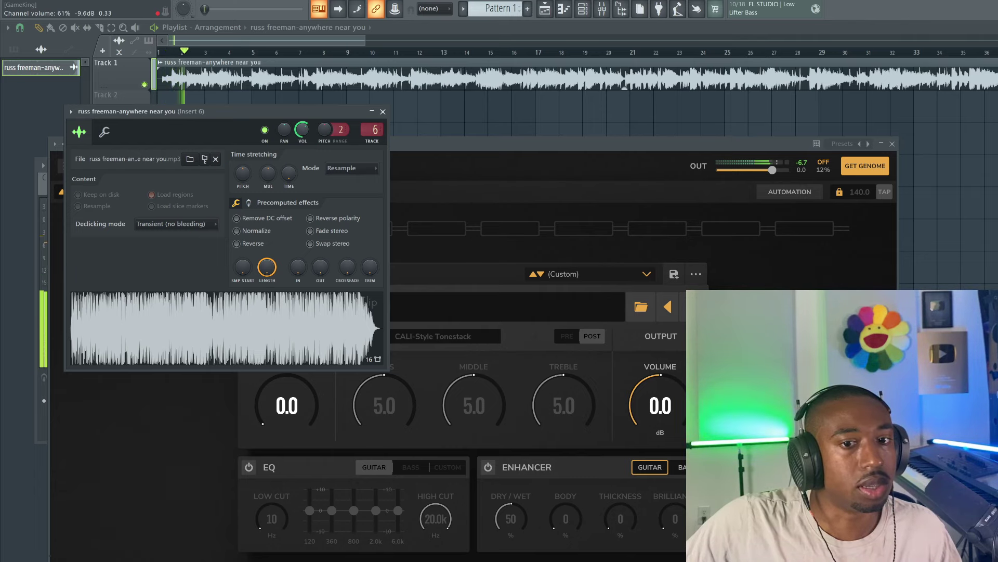
left_click_drag(303, 136, 303, 142)
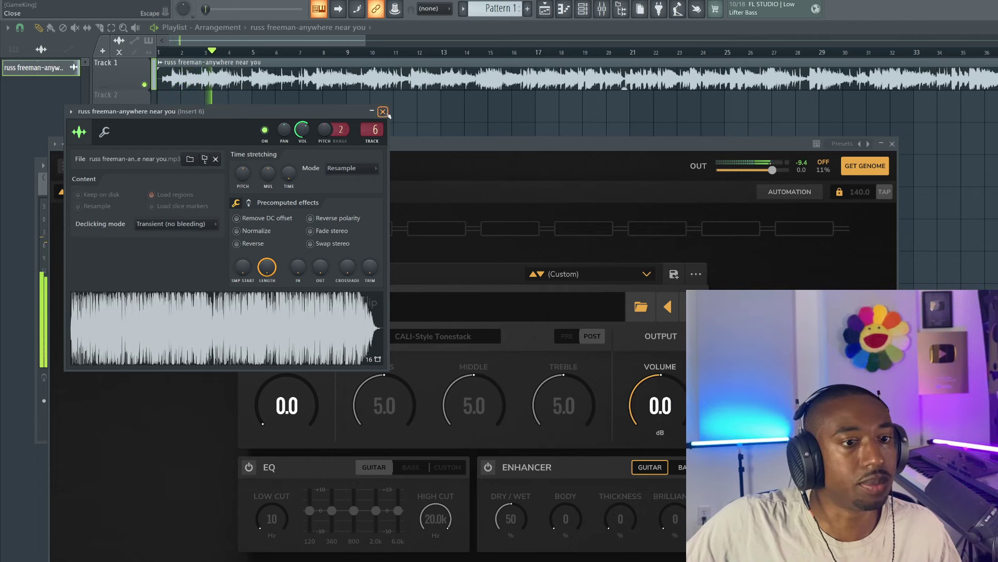
left_click(383, 111)
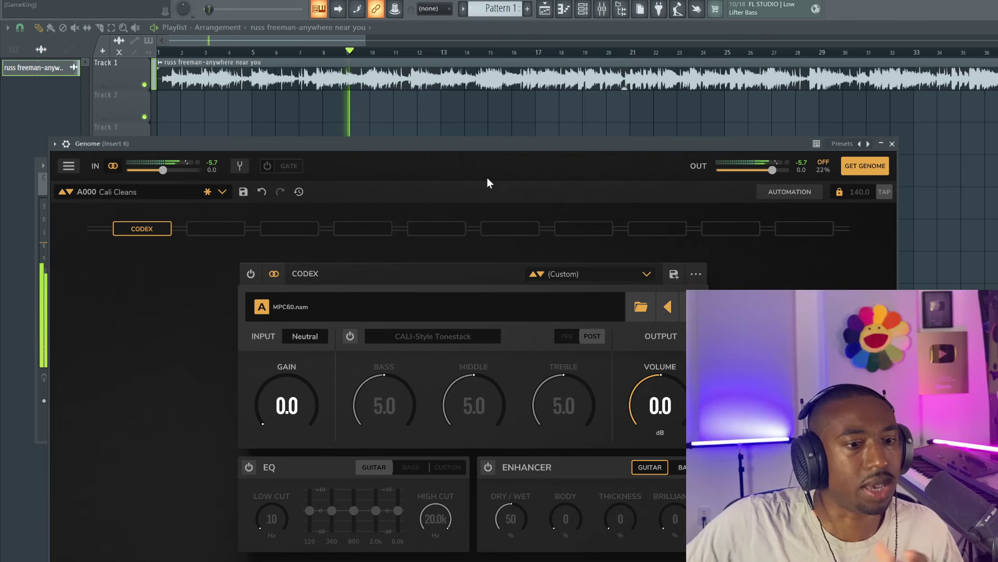
Enable CODEX, raise its input gain to 2.1, and compare the sound bypassed and enabled
left_click_drag(407, 144, 405, 138)
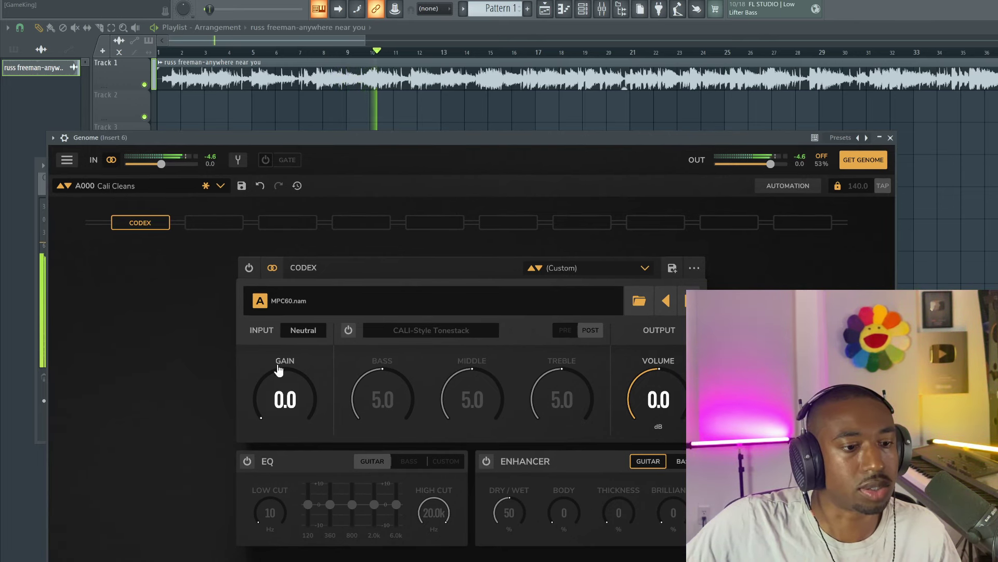
left_click(249, 269)
left_click_drag(294, 383, 293, 363)
left_click_drag(291, 397, 290, 391)
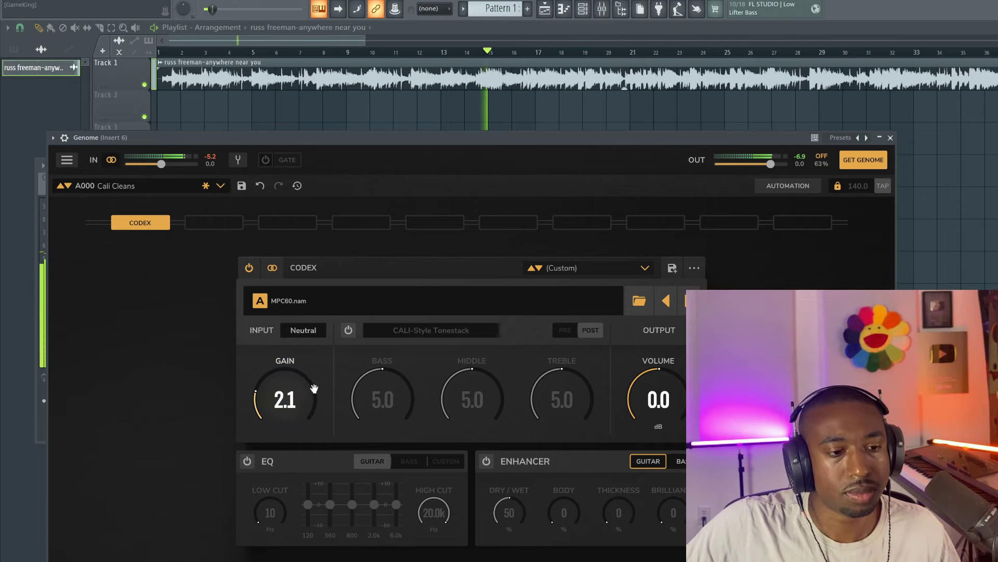
left_click(248, 268)
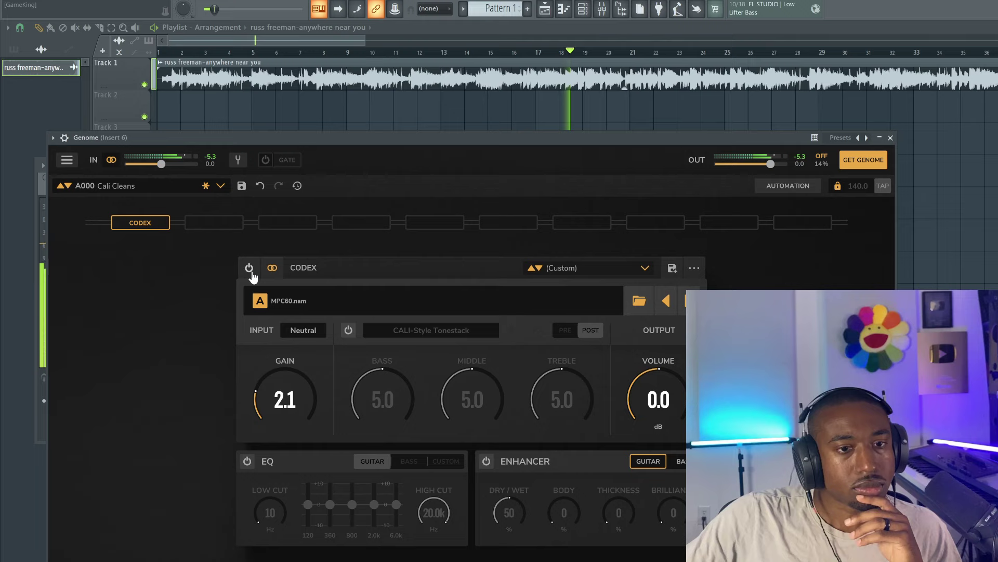
left_click(250, 269)
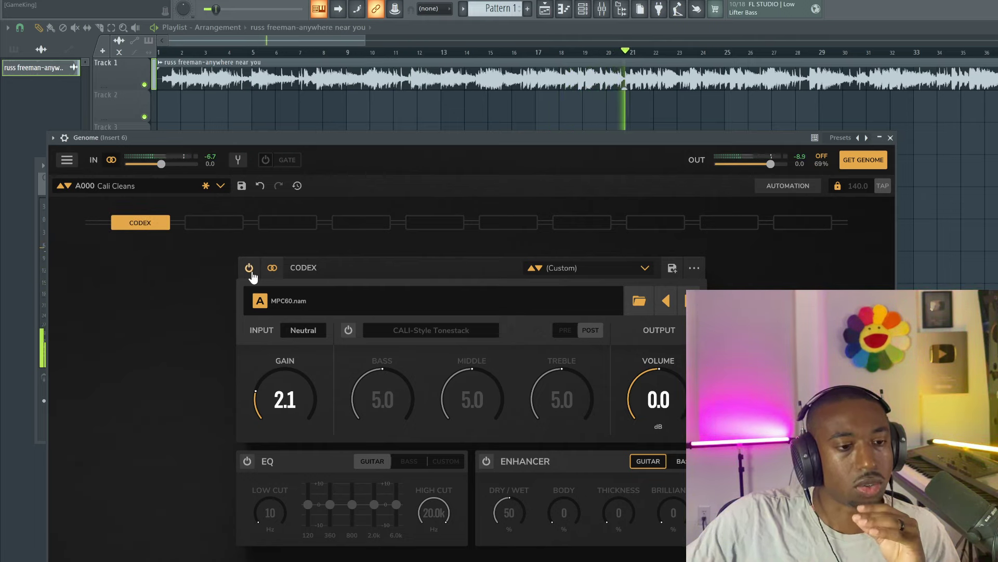
Lower the CODEX output volume to -10.4 dB and raise the input gain to 4.2
left_click_drag(658, 400, 658, 453)
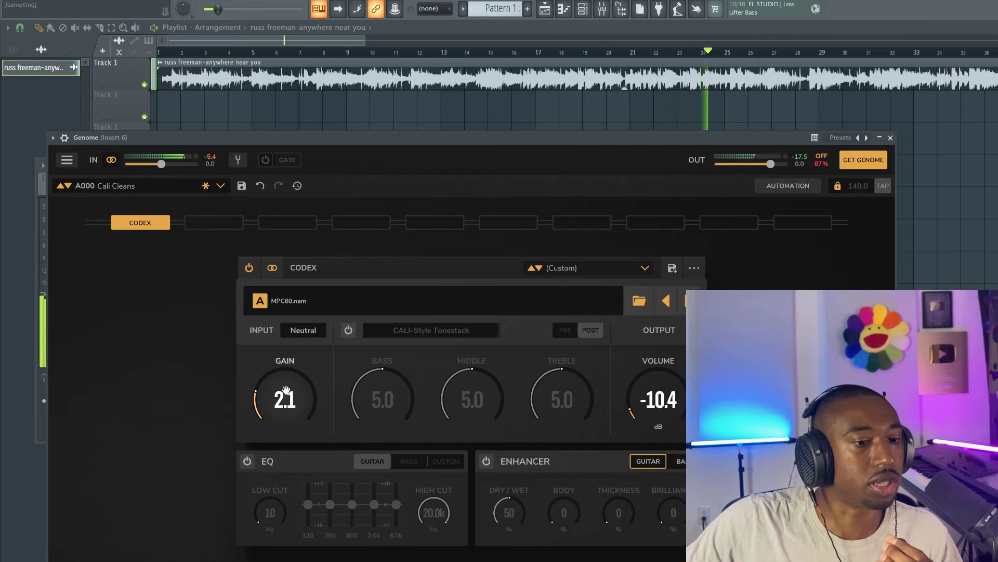
left_click_drag(286, 390, 286, 388)
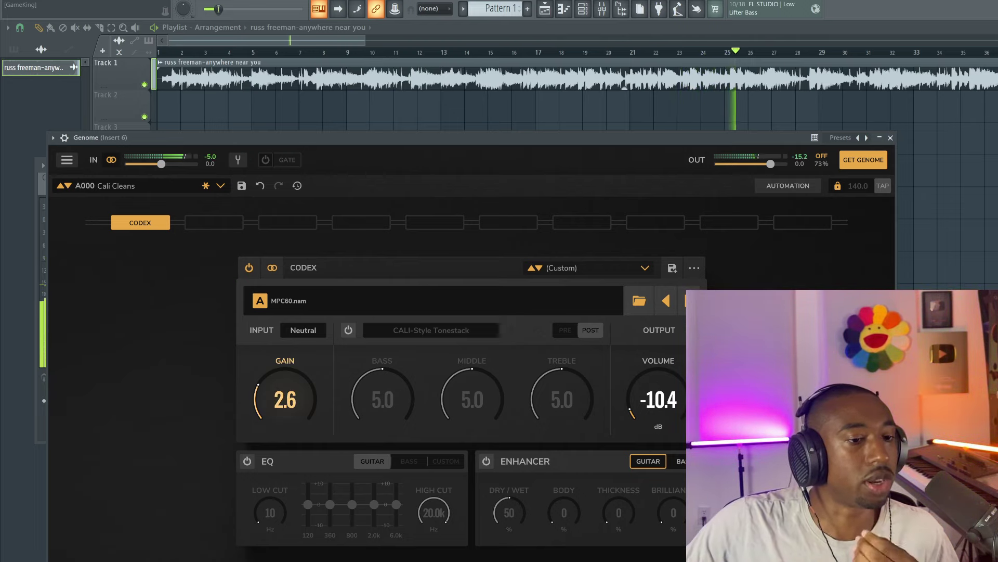
left_click_drag(285, 399, 295, 384)
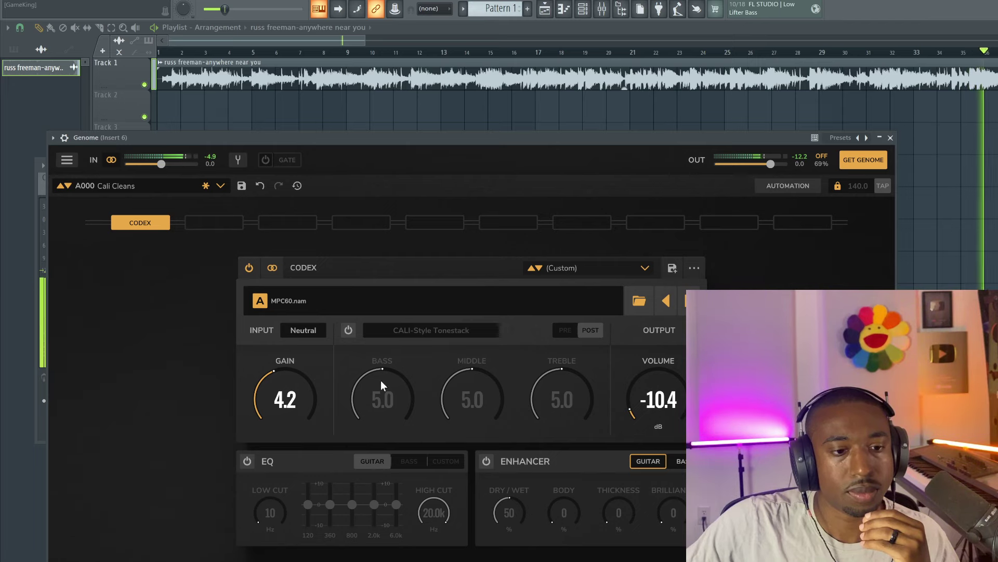
Bypass CODEX, replay the song from about bar 24, and reopen Genome from mixer Insert 6
left_click(248, 268)
left_click(700, 51)
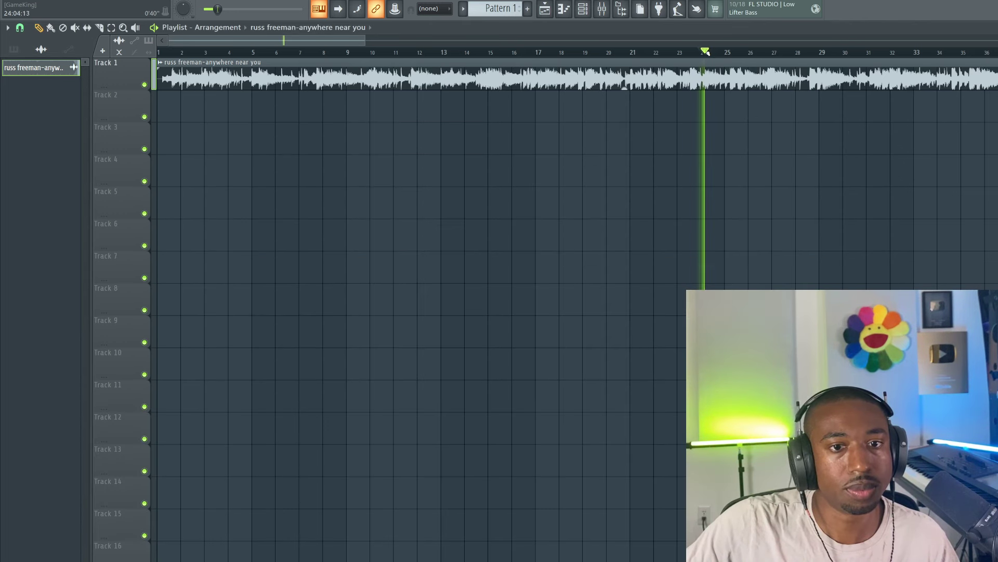
left_click(601, 9)
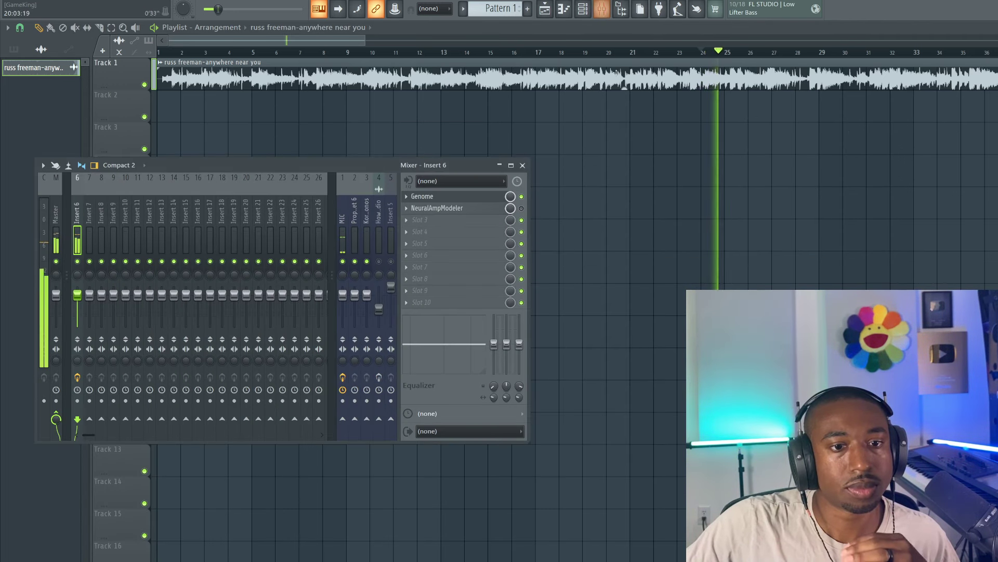
left_click(458, 197)
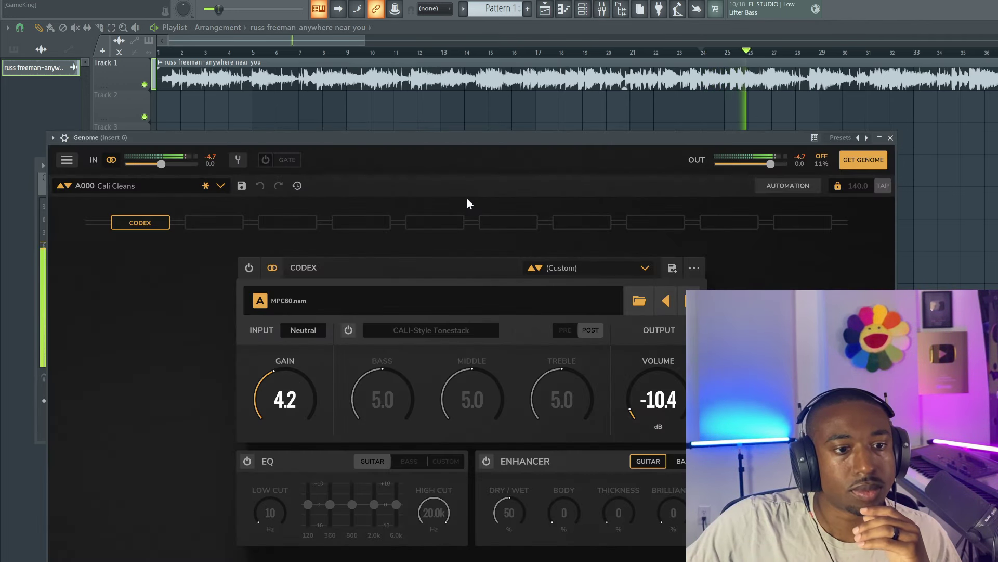
Re-enable CODEX, raise its output volume to -7.2 dB, and bypass it again to compare the levels
left_click(249, 268)
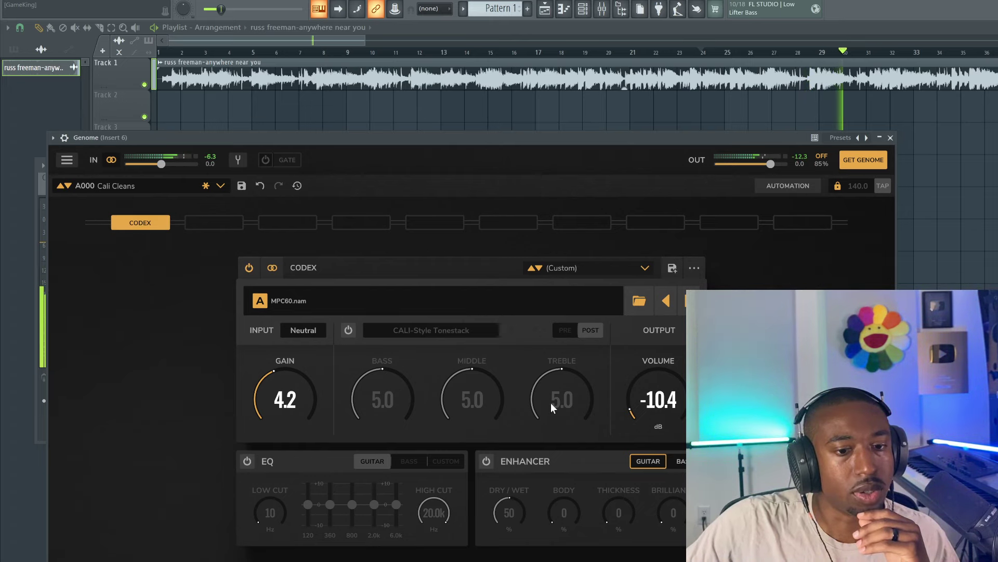
left_click_drag(659, 399, 658, 376)
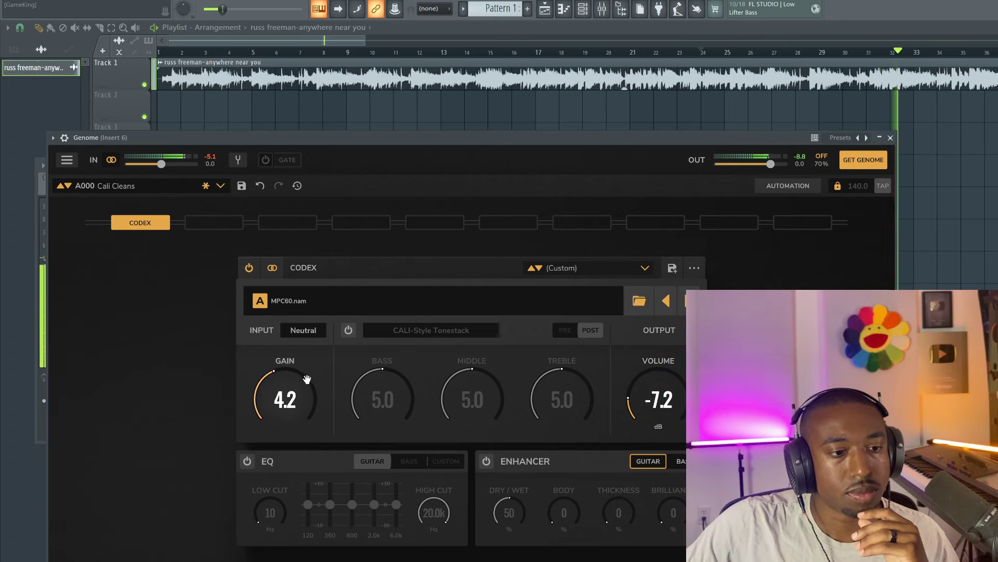
left_click(249, 269)
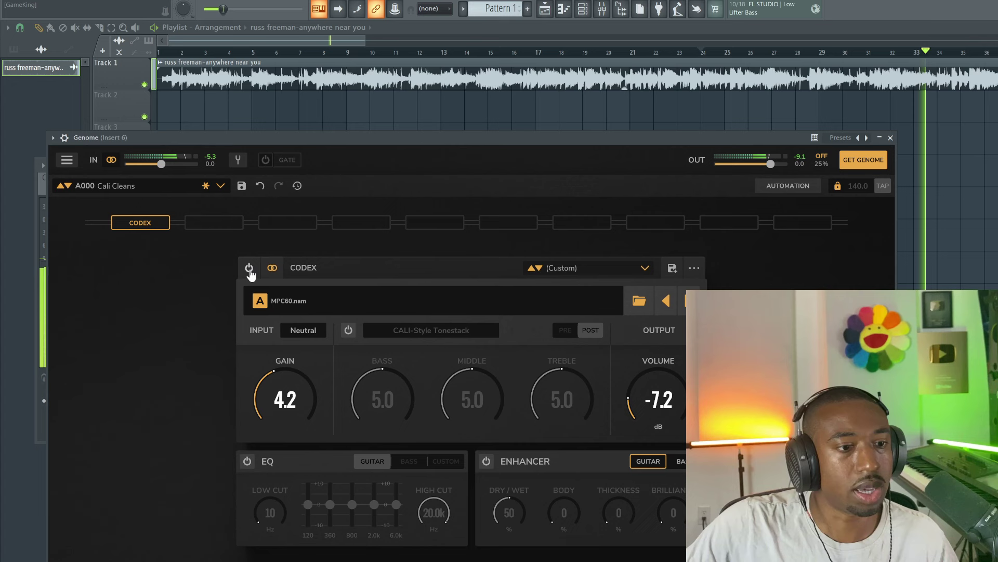
Stop playback, reopen Genome from mixer Insert 6, and look through the NAM captures available in CODEX's capture list
right_click(373, 124)
key("space")
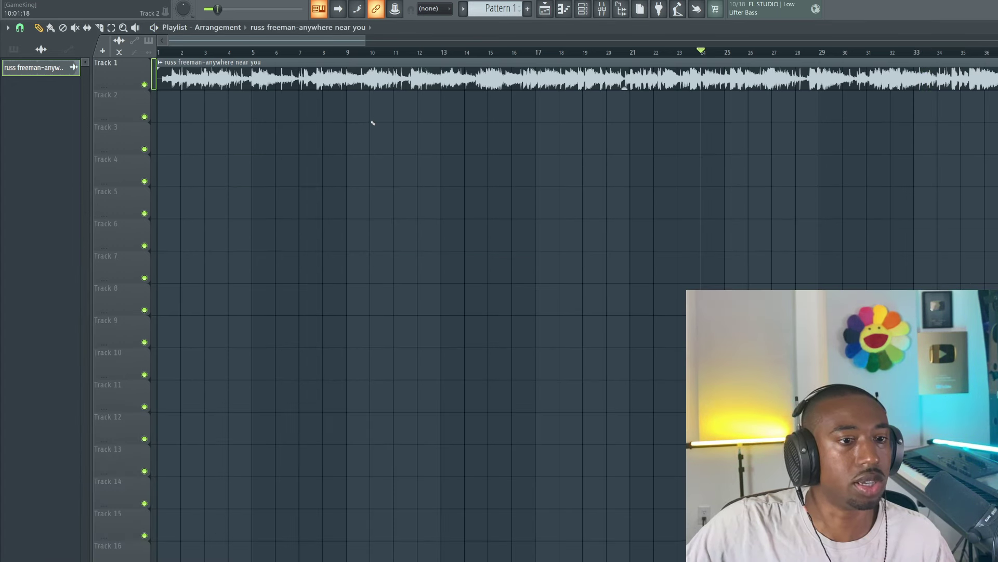
left_click(602, 8)
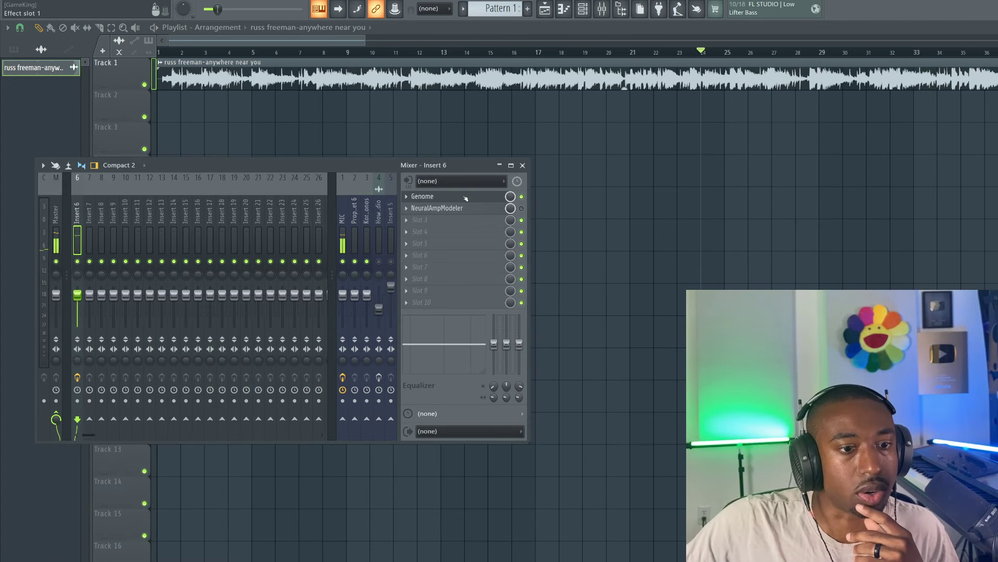
left_click(437, 203)
left_click(325, 302)
scroll(364, 298, "down", 5)
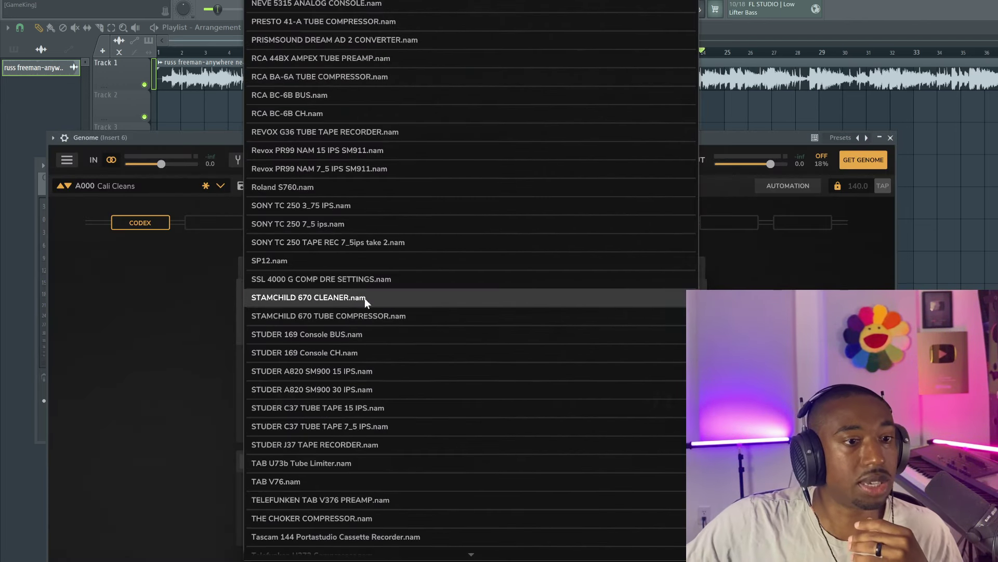
scroll(364, 298, "down", 4)
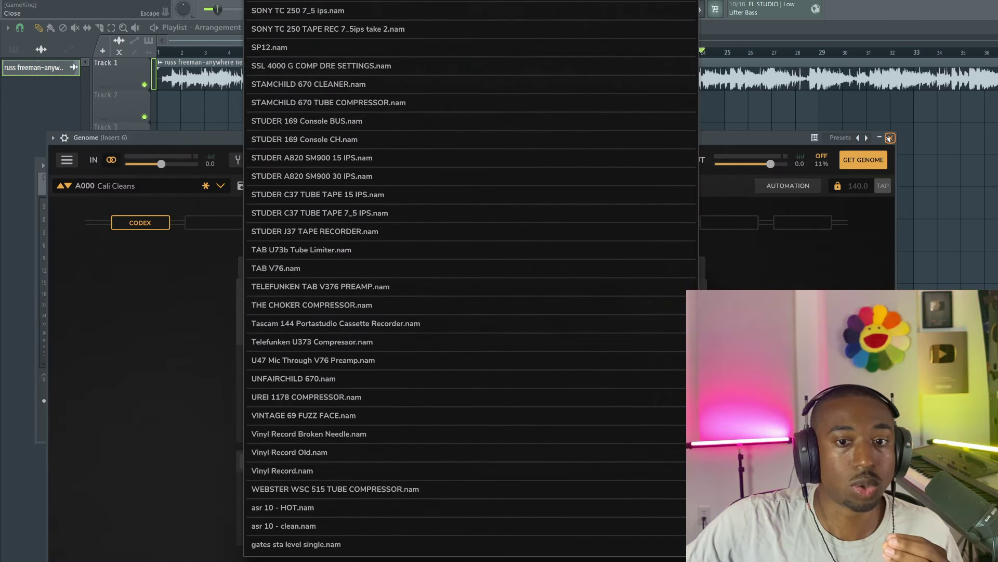
left_click(890, 138)
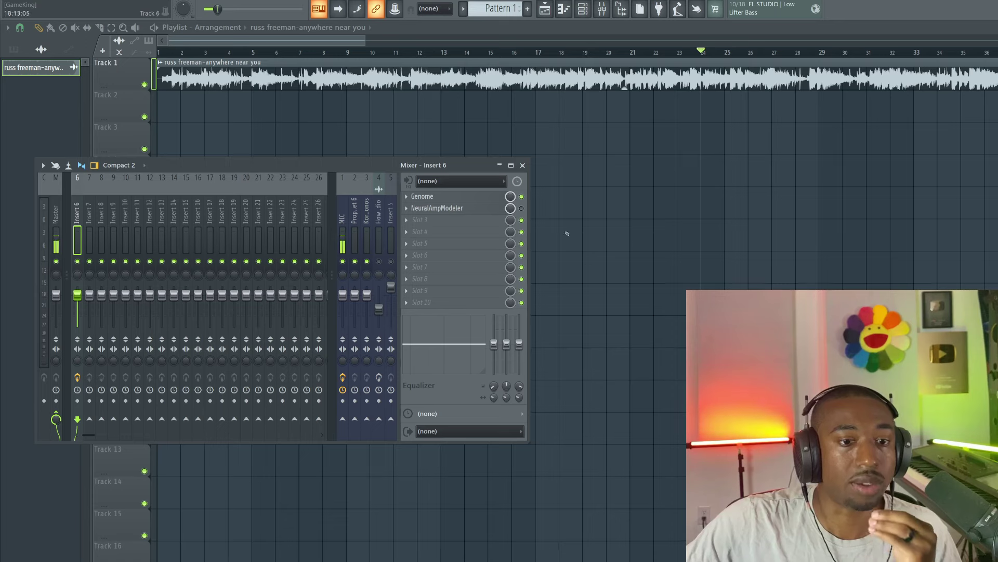
Reopen Genome and browse the capture folders and NAM files in the Past to Future Reverb Models folder without loading one
left_click(455, 197)
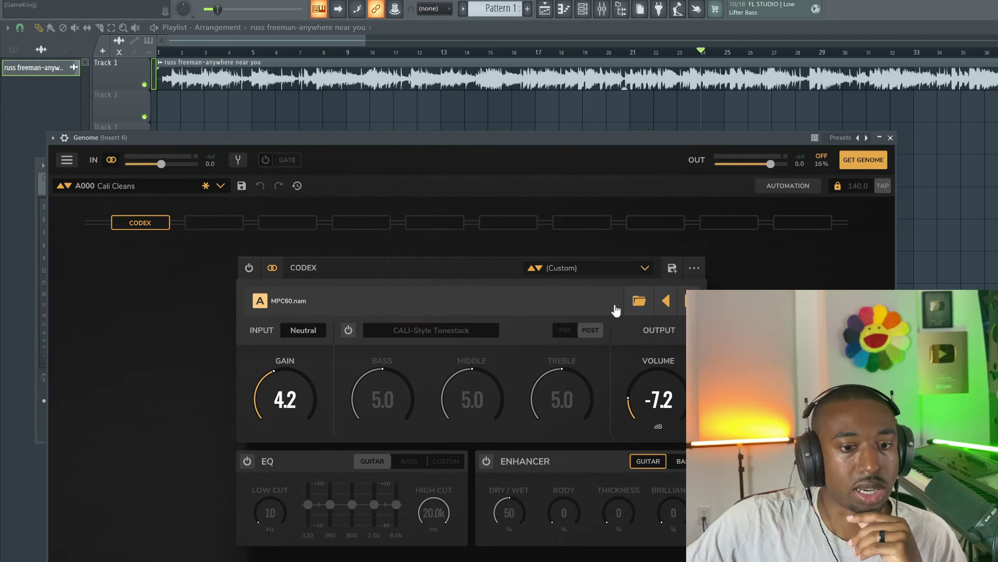
left_click(638, 301)
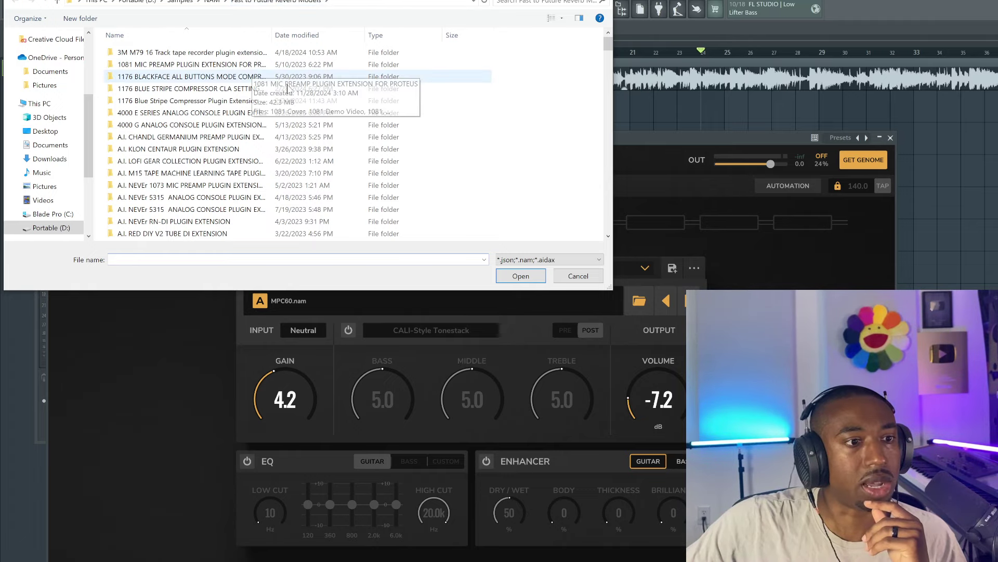
scroll(299, 125, "down", 4)
scroll(300, 129, "down", 20)
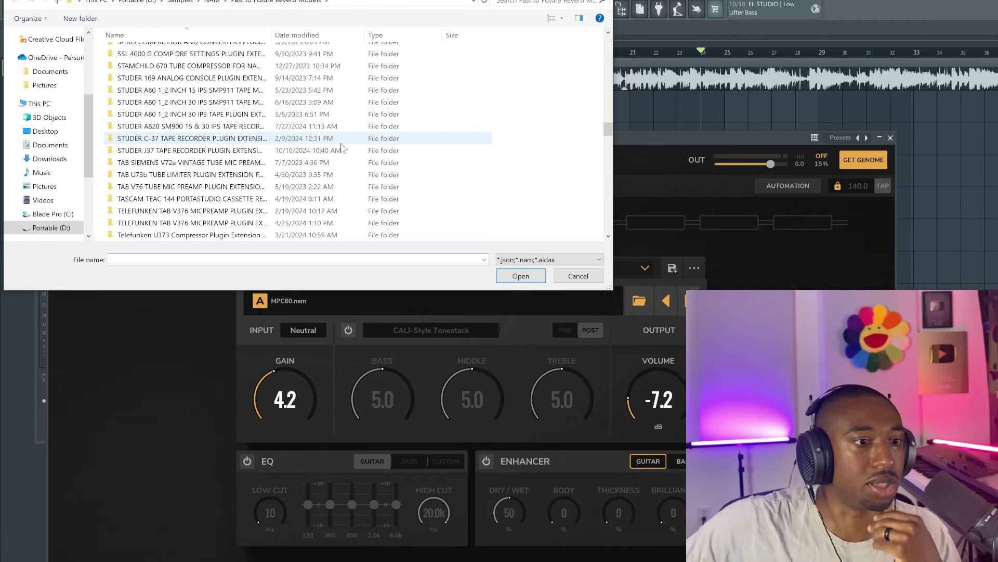
scroll(320, 159, "down", 3)
scroll(270, 135, "up", 2)
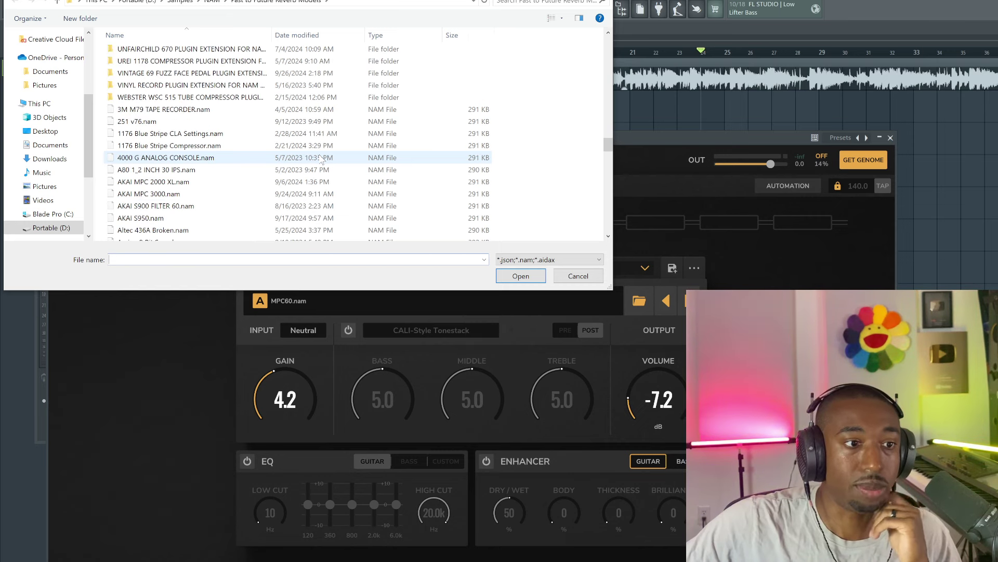
scroll(312, 156, "down", 15)
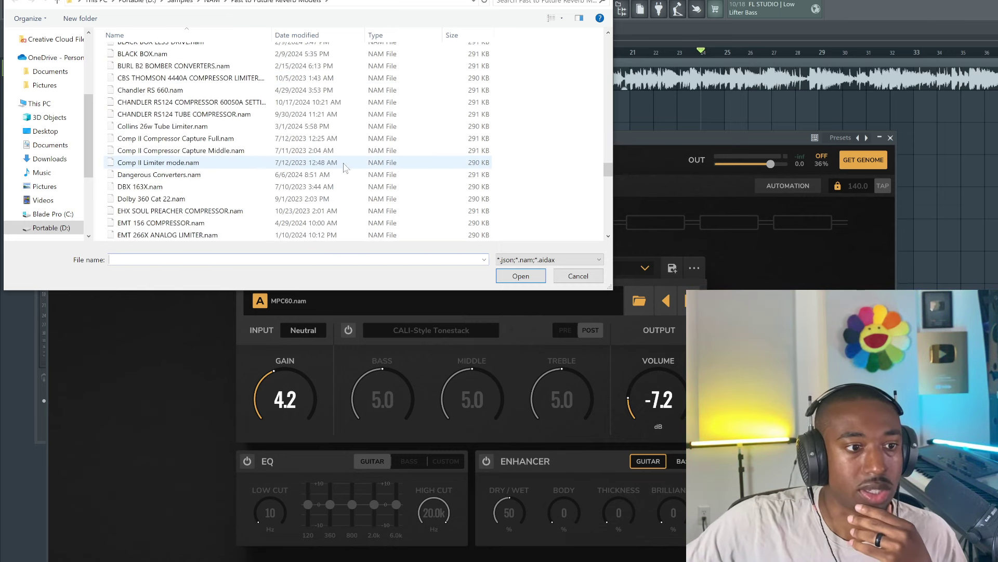
left_click(578, 275)
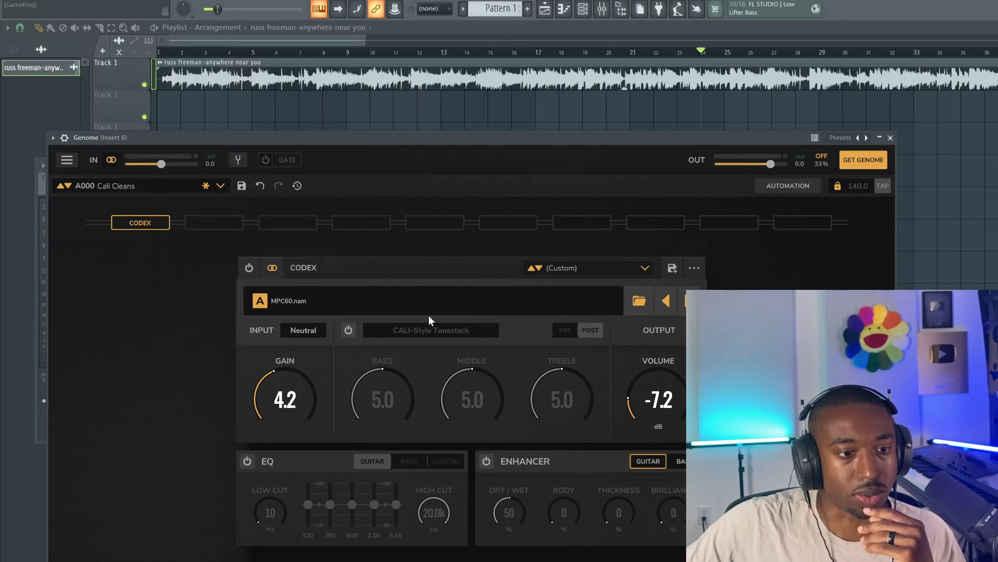
Load the PRISMSOUND DREAM AD 2 CONVERTER.nam capture into CODEX
left_click(428, 300)
scroll(364, 285, "down", 3)
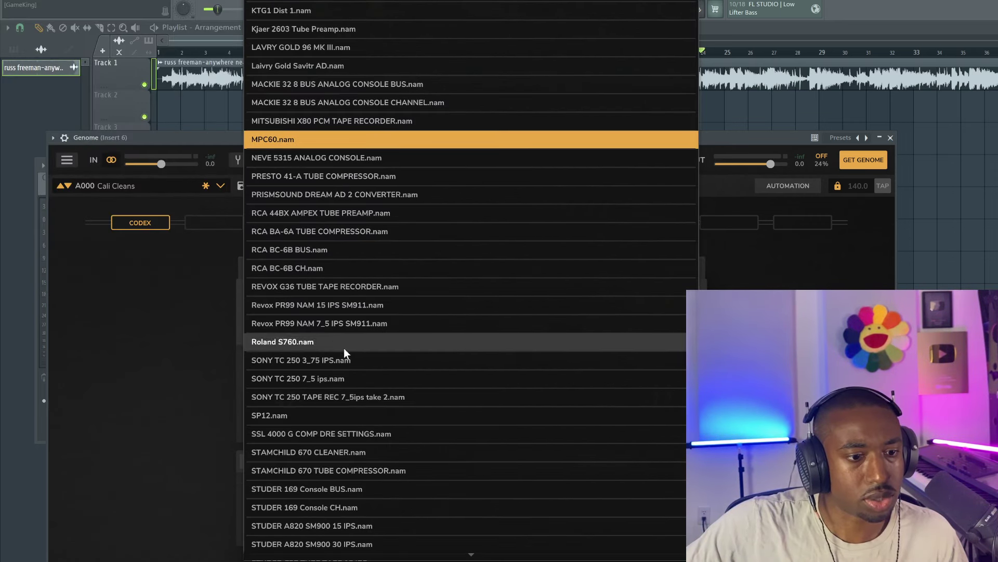
scroll(345, 350, "up", 6)
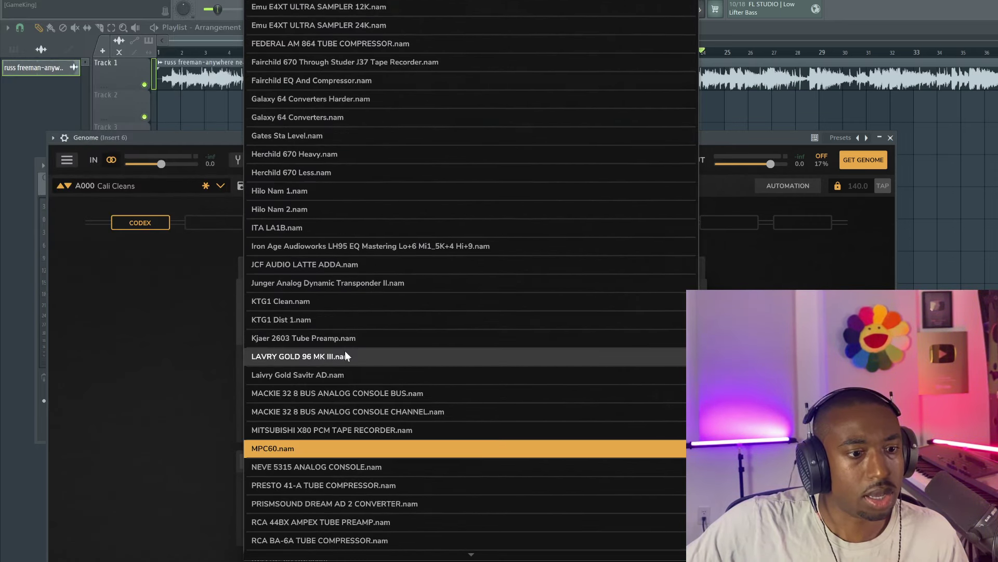
left_click(331, 501)
Play the song while lowering the CODEX input gain to 2.9 and raising its output volume to -6.1 dB
key("space")
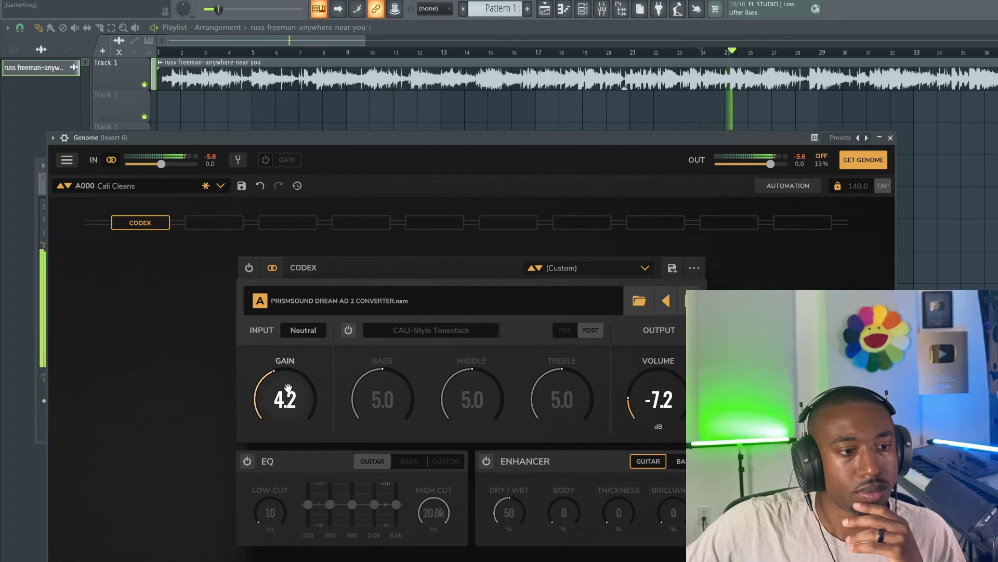
left_click_drag(286, 392, 286, 412)
left_click_drag(642, 411, 642, 402)
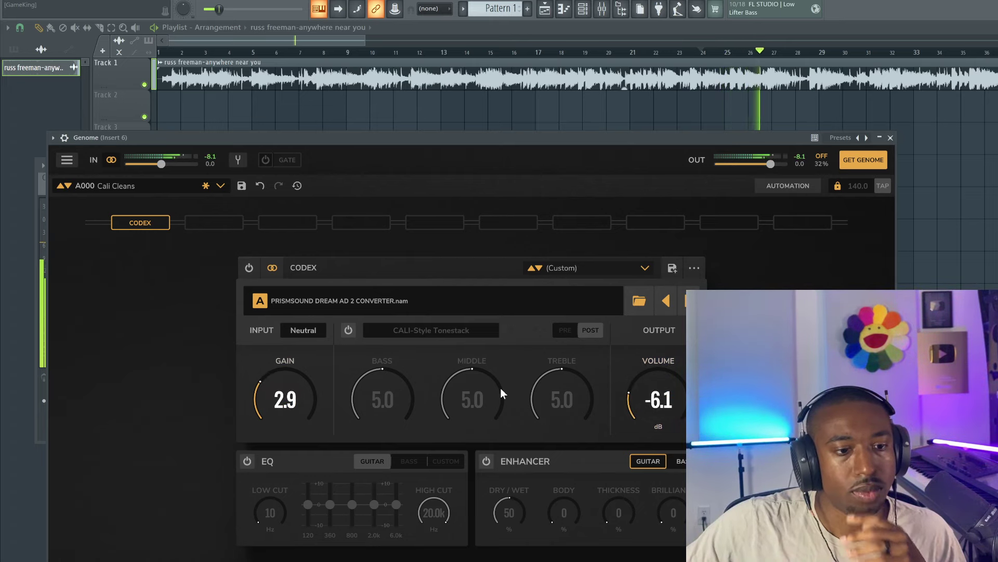
key("space")
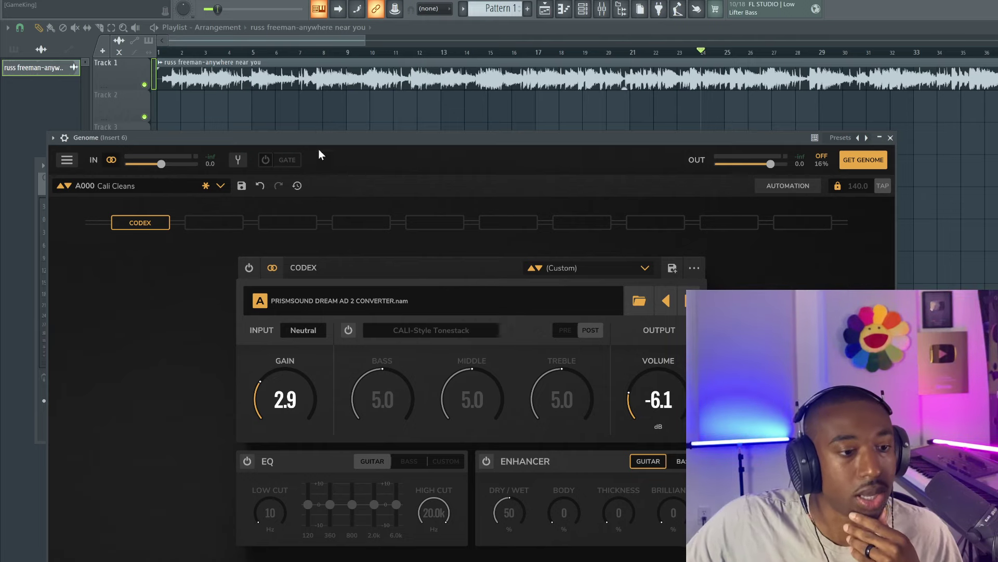
Enable CODEX, replay the song from about bar 10, and reopen Genome from mixer Insert 6
left_click(249, 270)
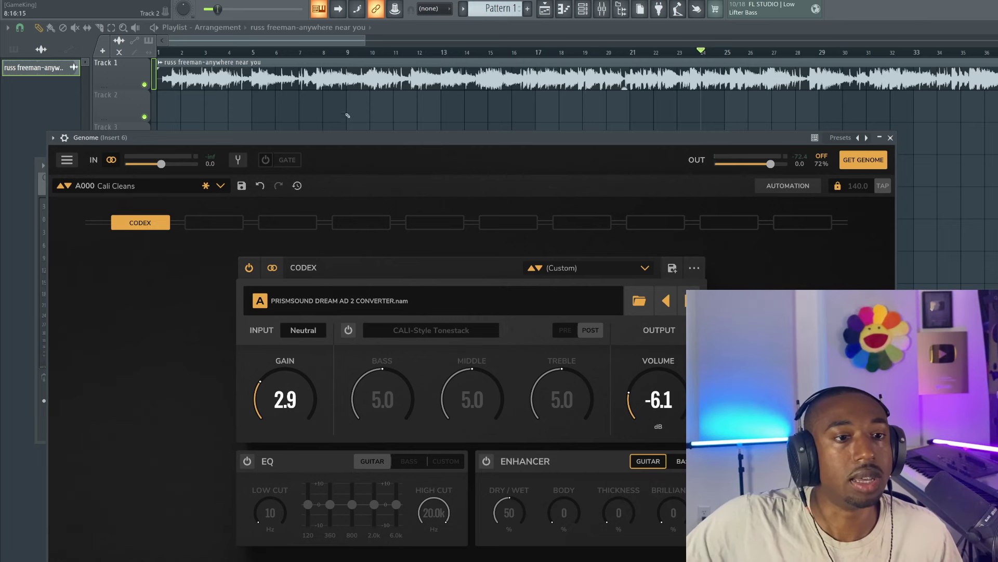
left_click(364, 52)
left_click(602, 9)
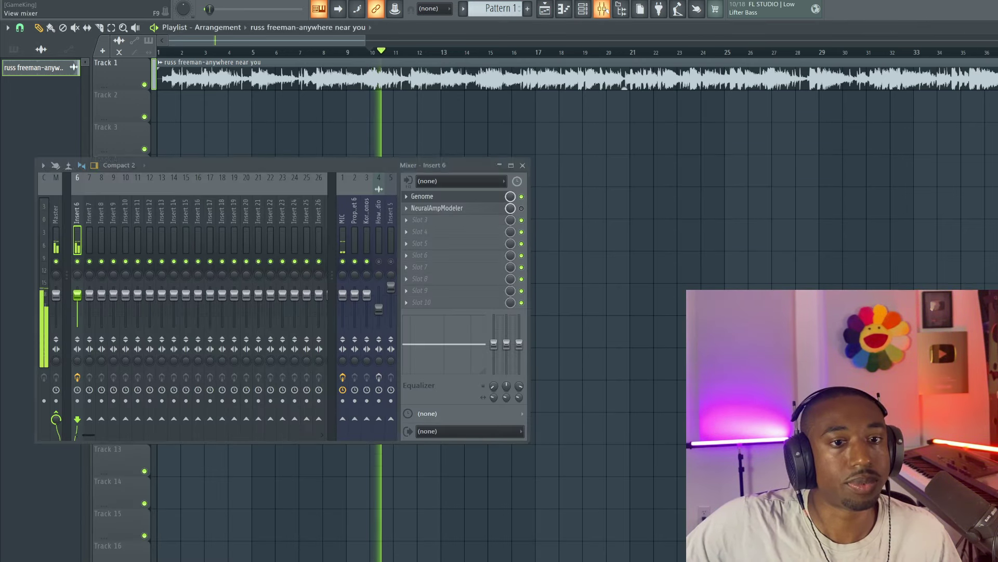
left_click(439, 196)
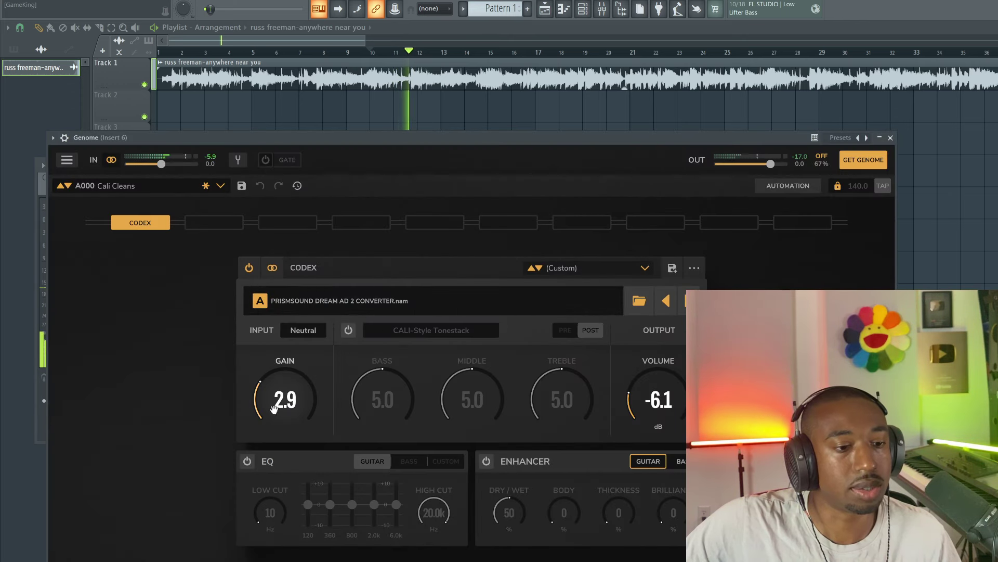
Raise the CODEX input gain to 5.2 and compare the sound bypassed and enabled
left_click_drag(274, 409, 274, 365)
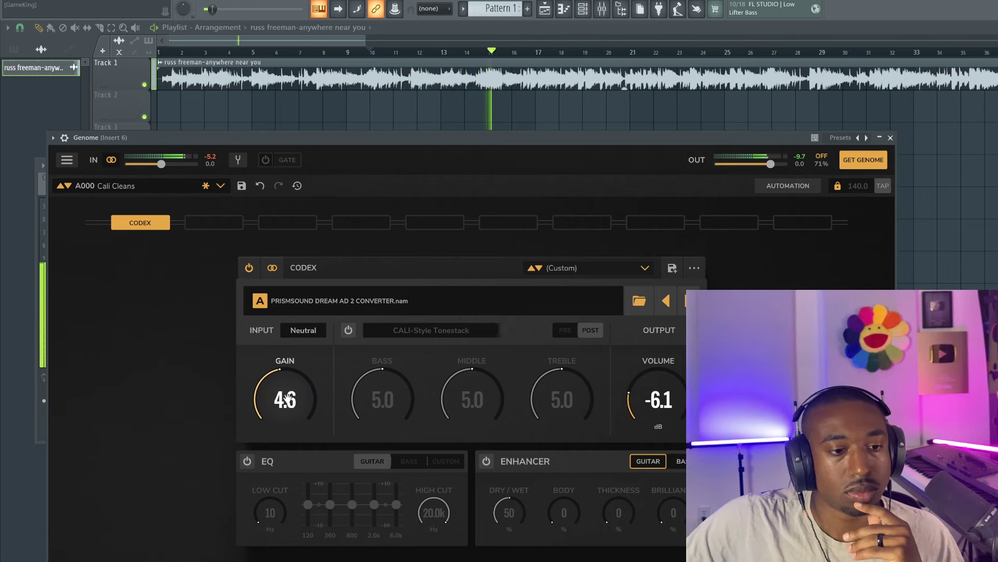
left_click_drag(285, 396, 285, 382)
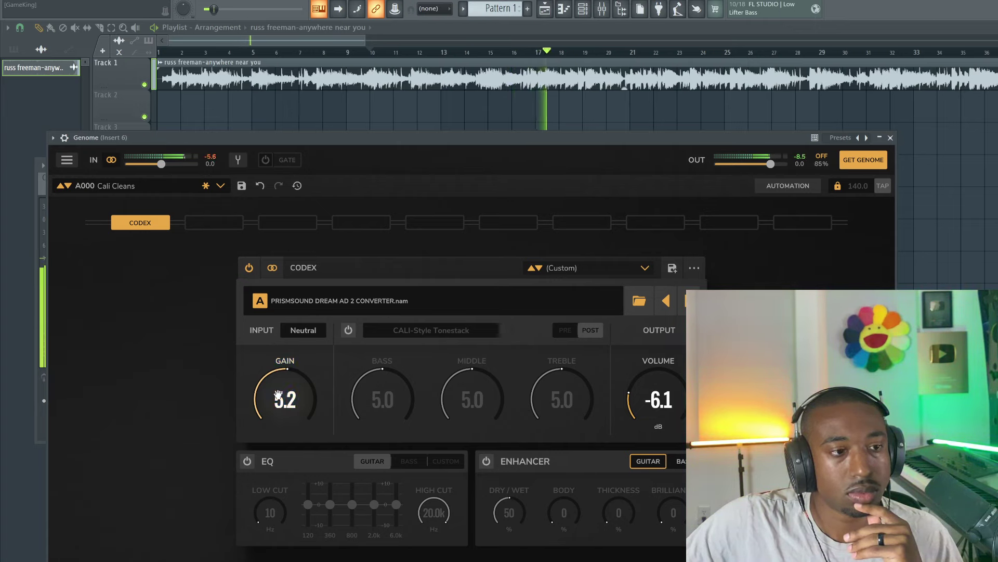
left_click(249, 268)
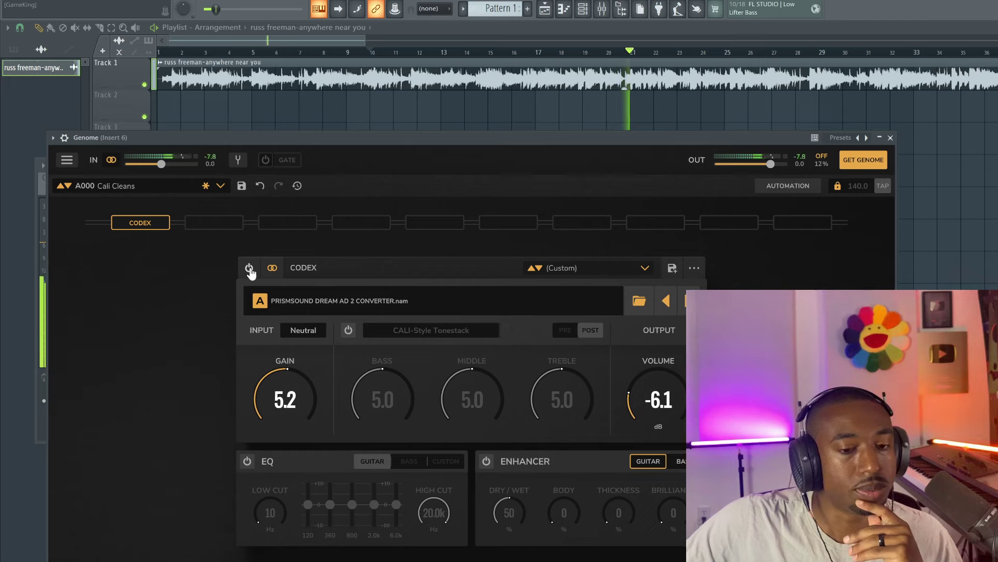
left_click(249, 268)
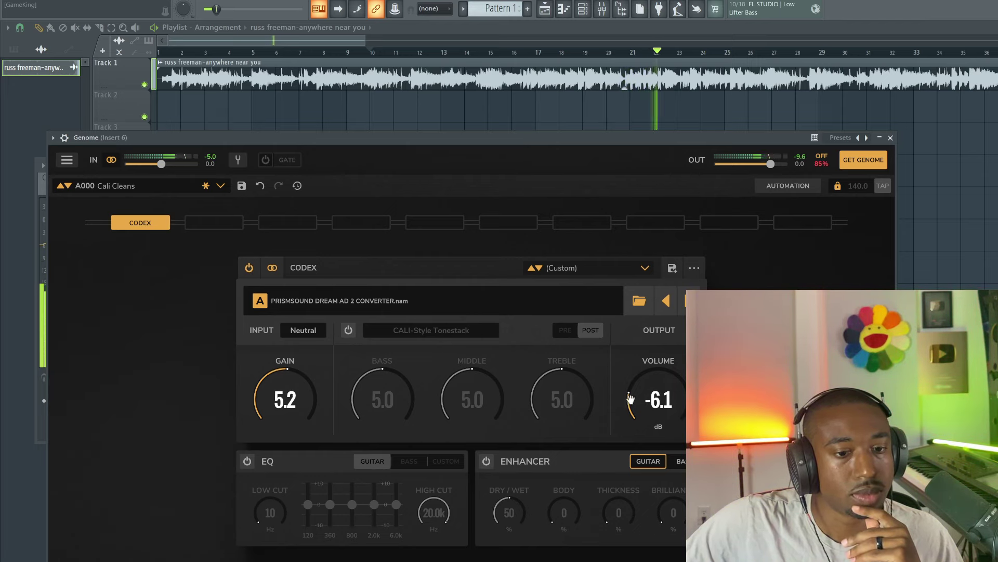
Raise the CODEX output volume to -3.8 dB and compare the bypassed and enabled levels twice
left_click_drag(659, 399, 658, 384)
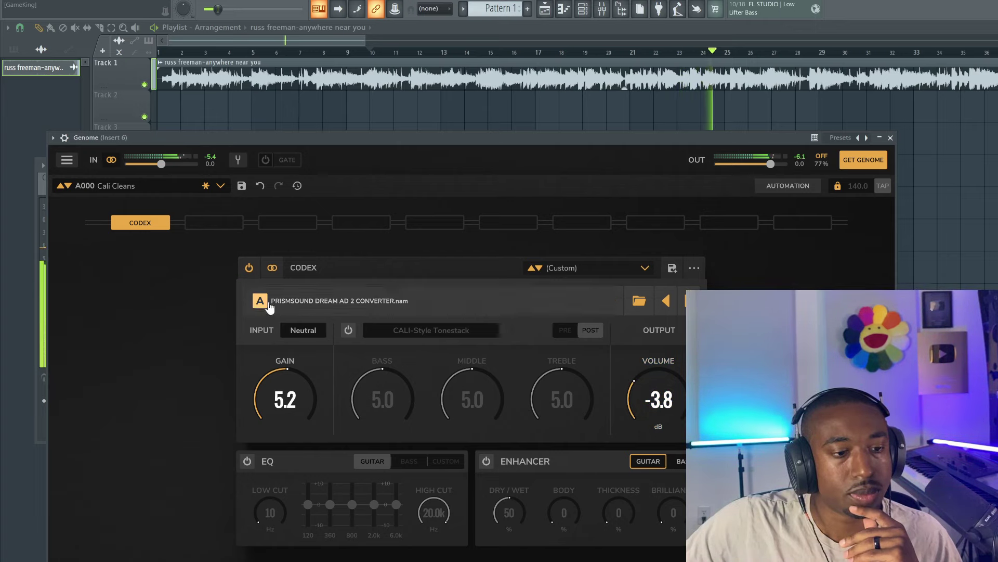
left_click(249, 267)
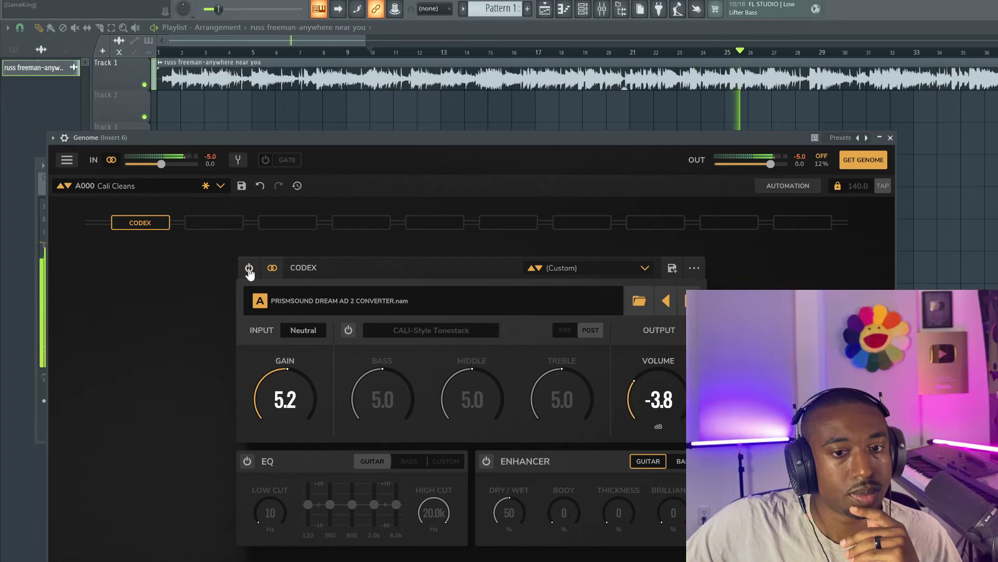
left_click(249, 268)
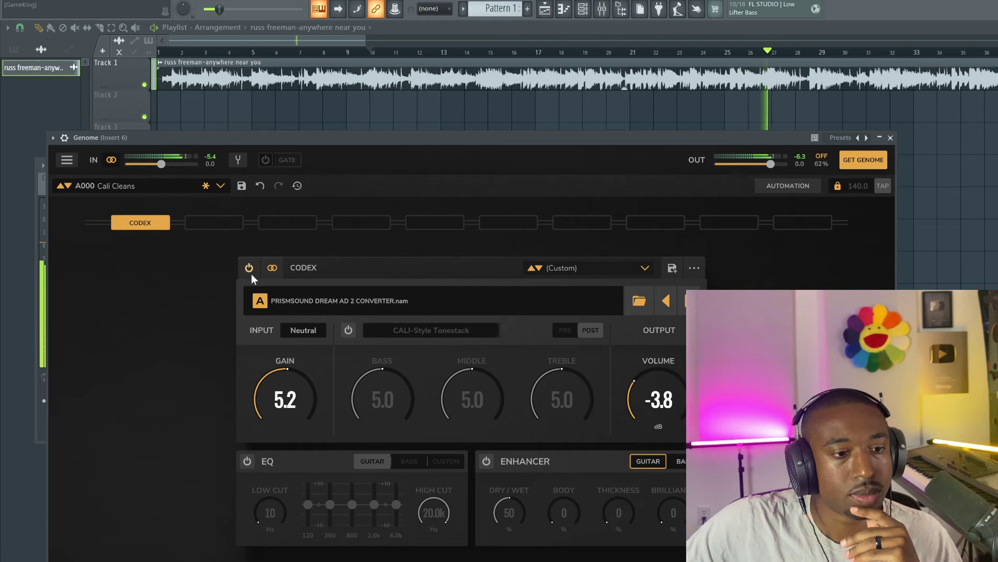
left_click(248, 269)
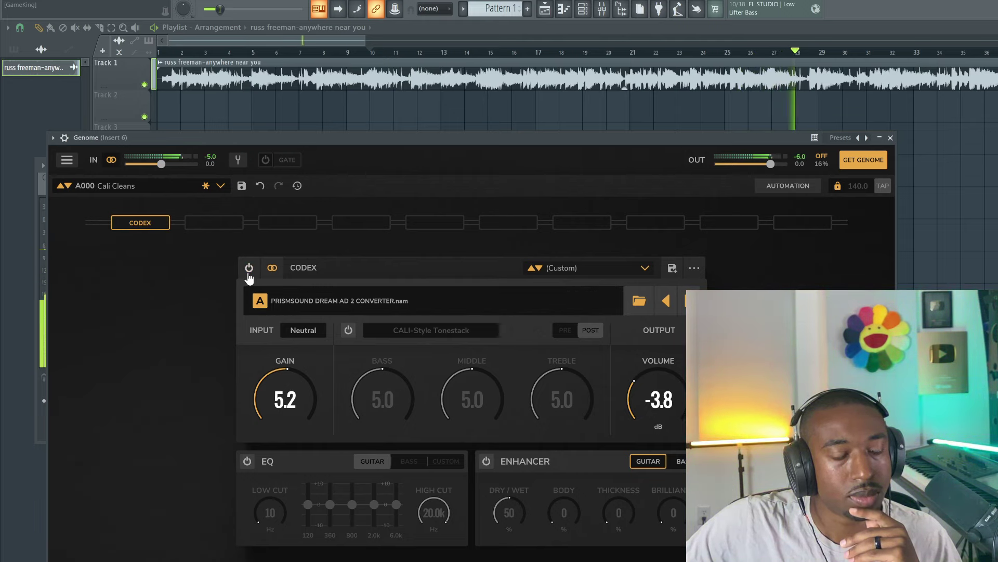
left_click(248, 269)
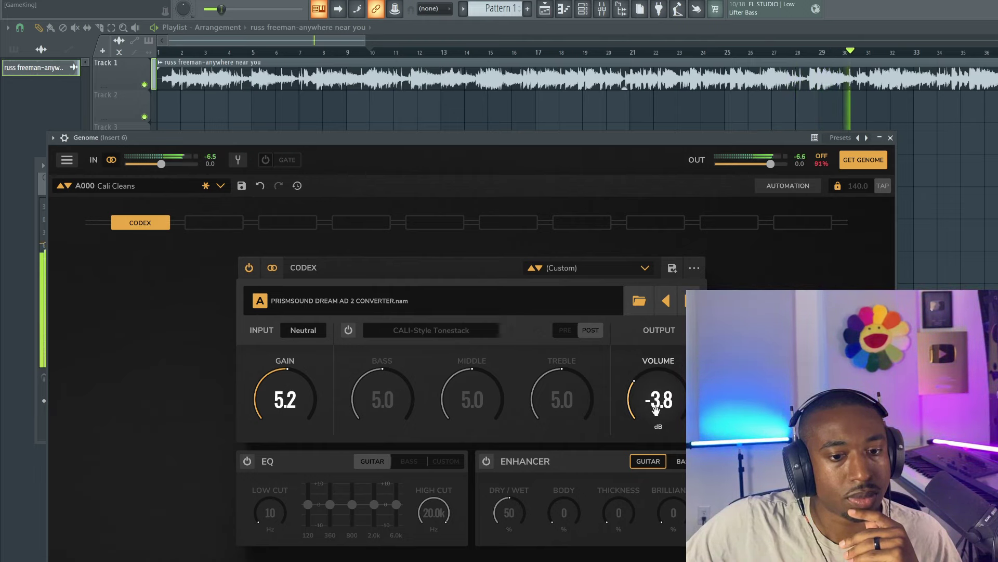
Lower the CODEX output volume to -4.8 dB, compare it against bypass, and stop playback with CODEX bypassed
left_click_drag(656, 403, 656, 412)
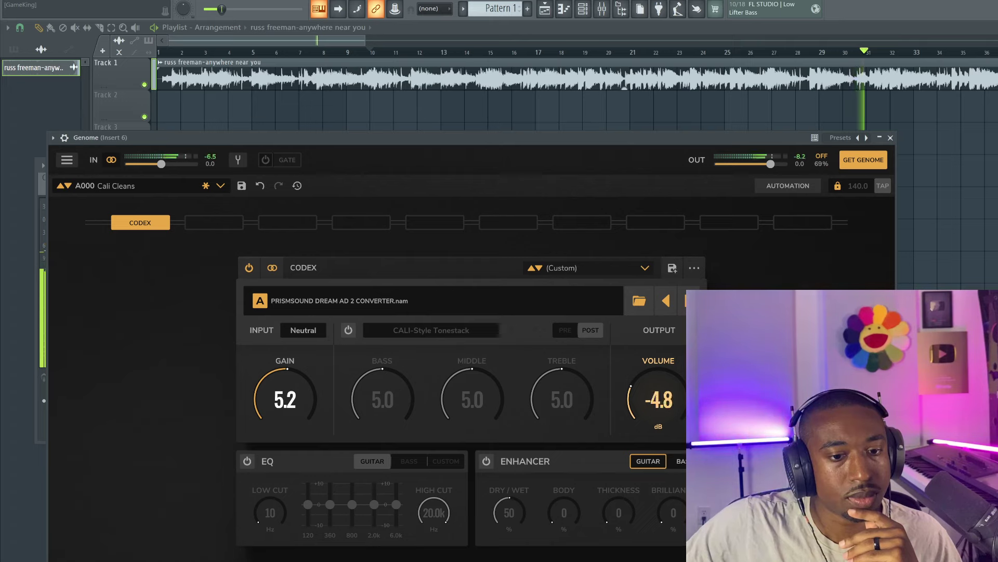
left_click(250, 268)
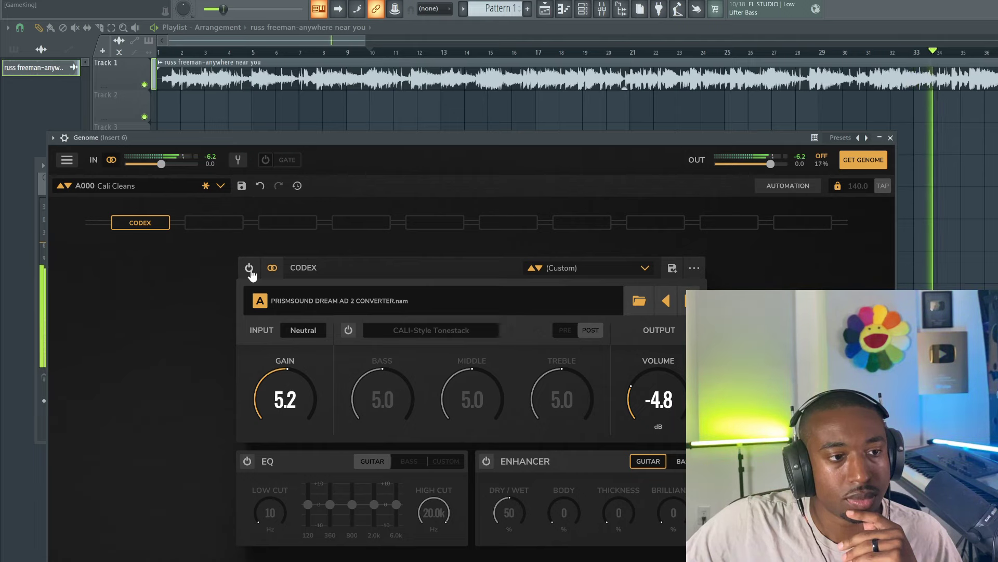
left_click(249, 268)
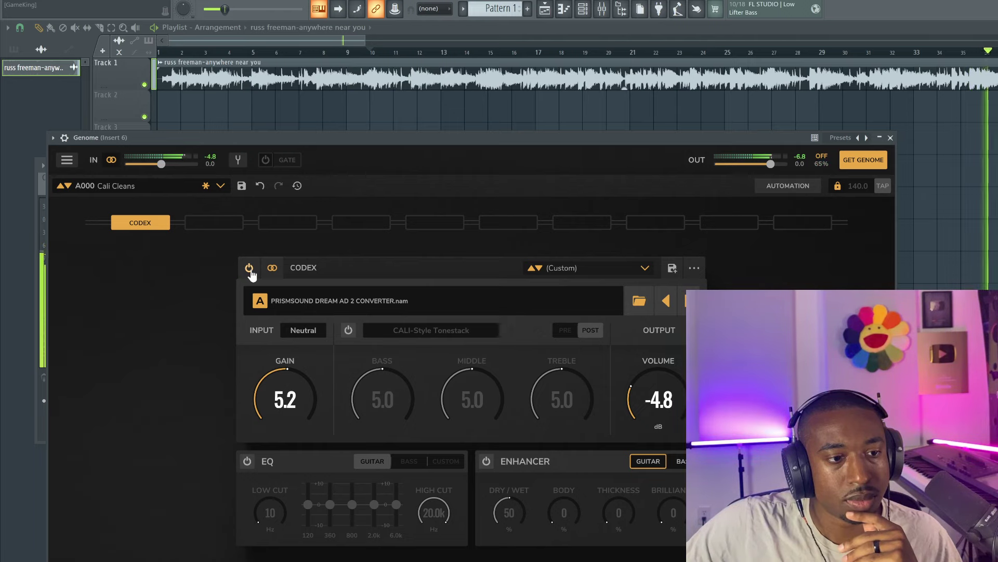
left_click(249, 269)
key("space")
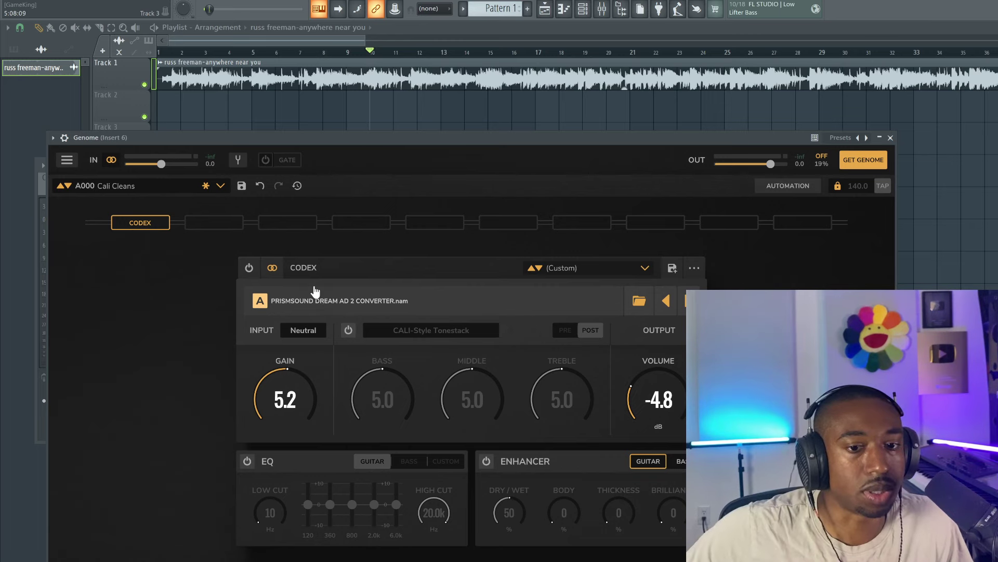
Load the Vinyl Record Old.nam capture into CODEX
left_click(315, 295)
scroll(391, 311, "down", 7)
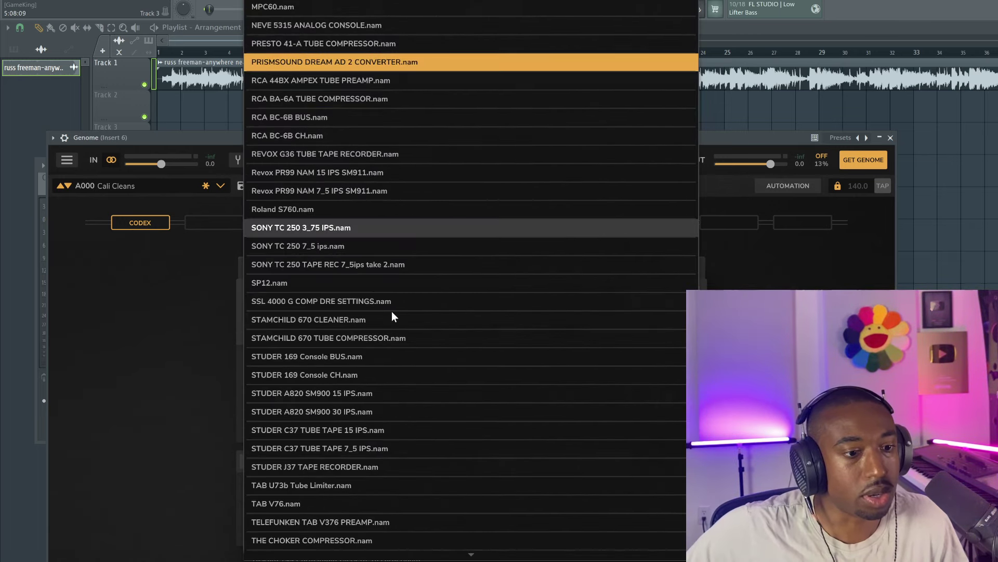
scroll(395, 311, "down", 2)
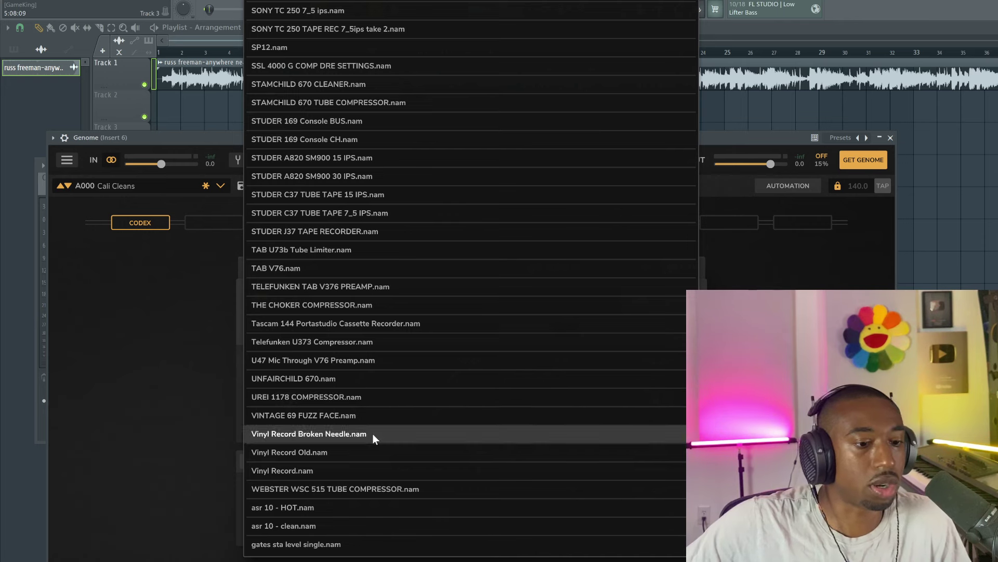
left_click(334, 453)
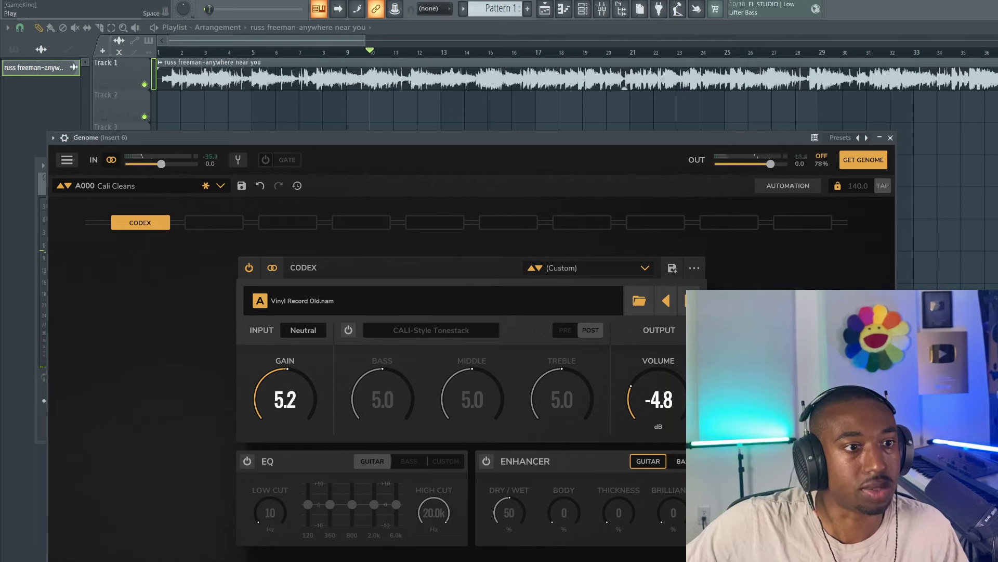
Lower the CODEX output volume to -7.6 dB and the input gain to 3.0 for the Vinyl Record Old capture
left_click_drag(646, 375, 645, 390)
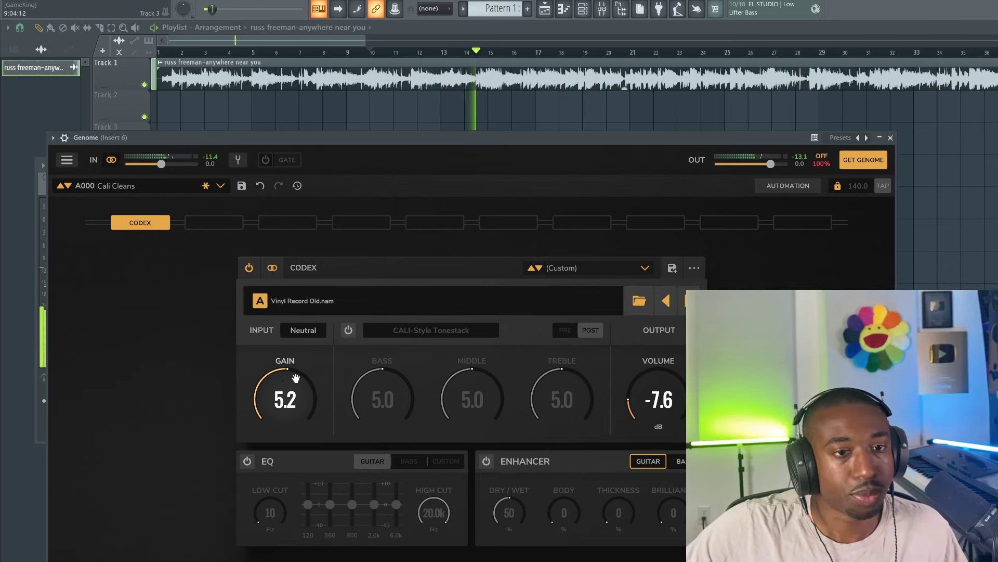
left_click_drag(287, 372, 287, 400)
Load the Vinyl Record Broken Needle.nam capture, raise its output volume to -4.6 dB, and stop playback
left_click(667, 301)
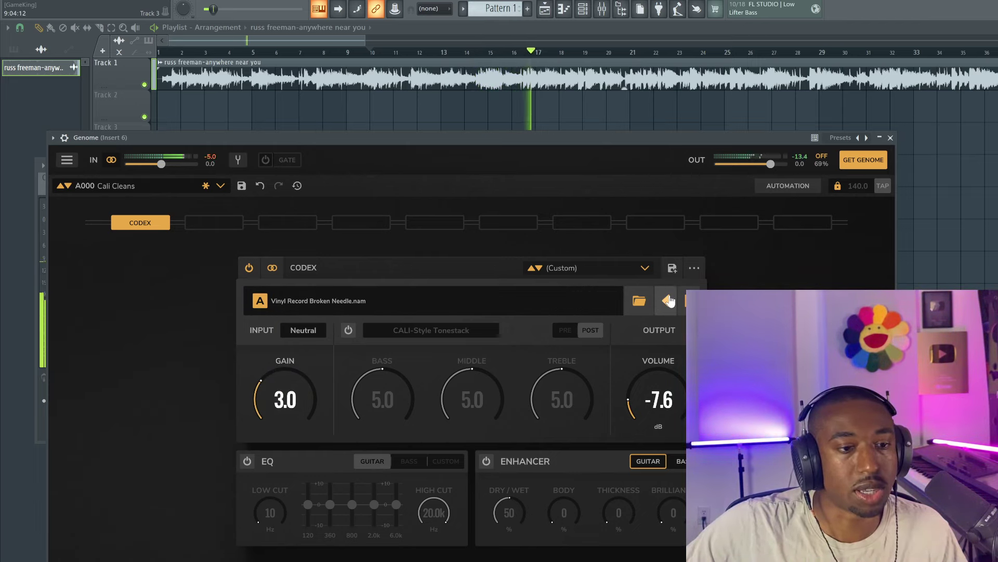
left_click_drag(650, 378, 650, 359)
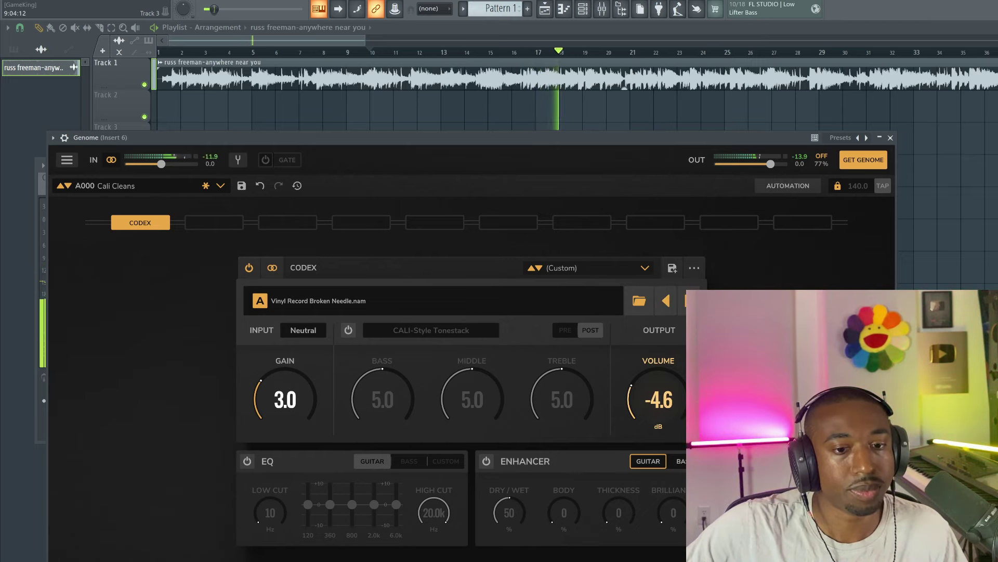
key("space")
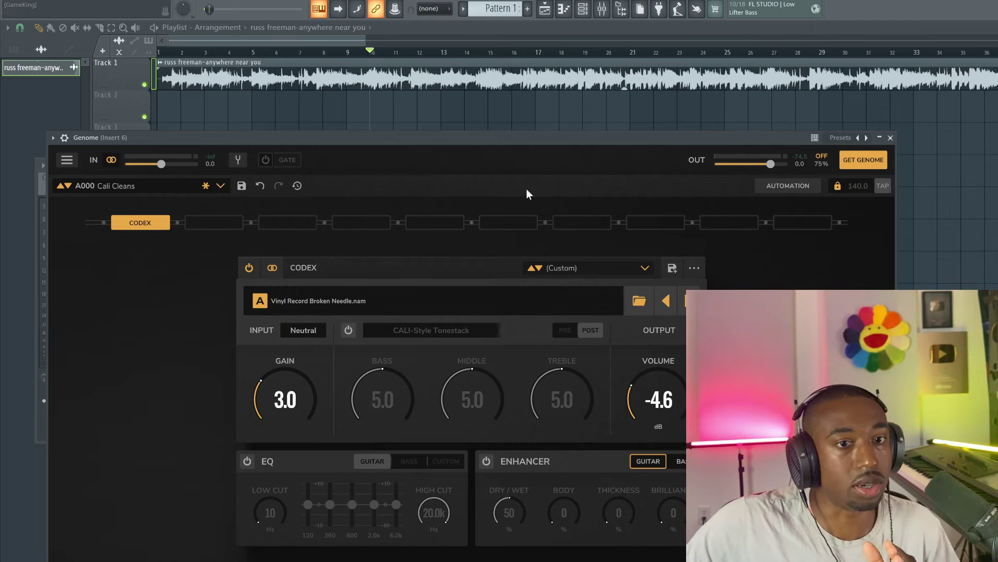
Move the Genome window slightly up and play the song through VINTAGE 69 FUZZ FACE.nam with output volume at -5.1 dB
left_click_drag(514, 136, 518, 118)
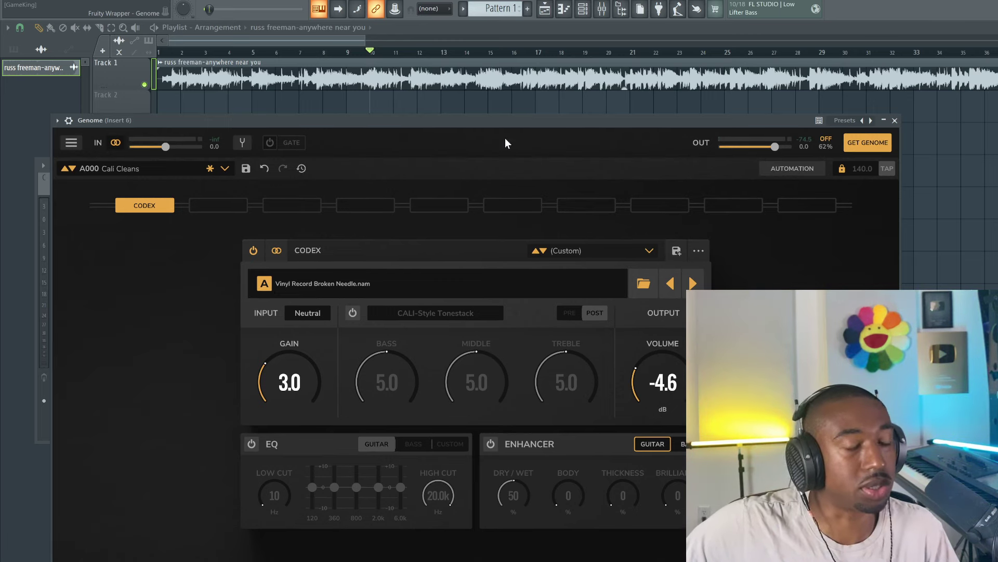
key("space")
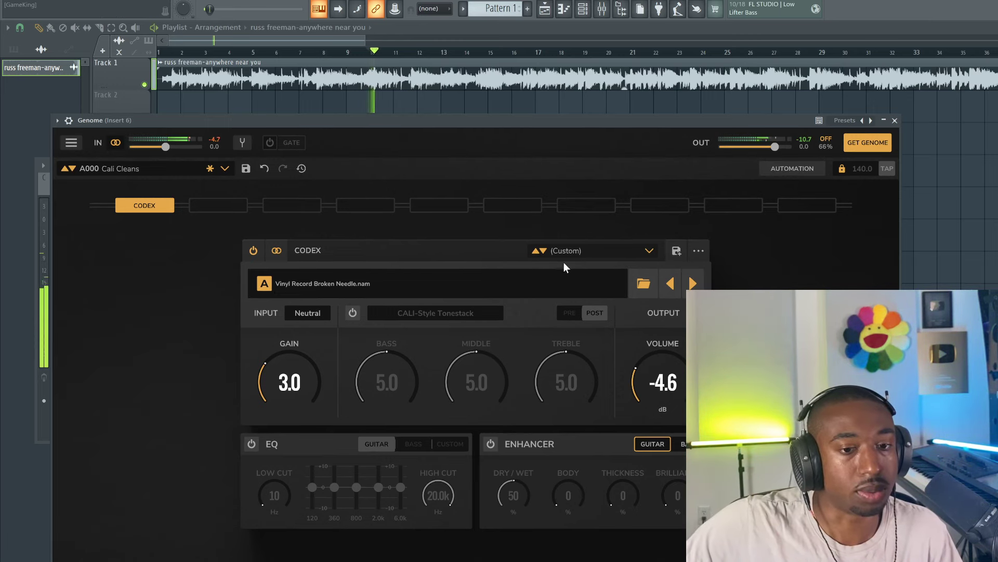
left_click(671, 281)
scroll(644, 370, "down", 1)
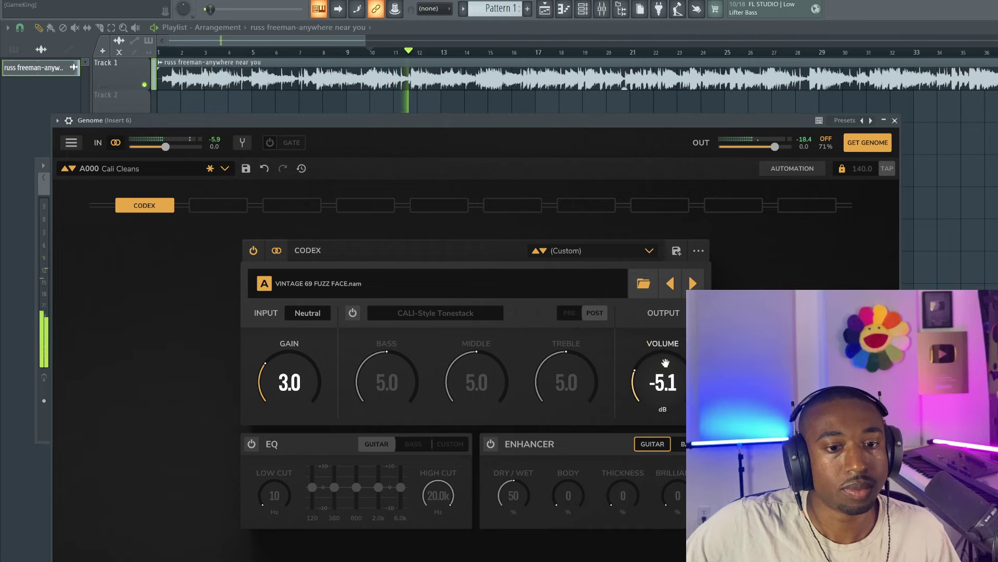
Load the UREI 1178 COMPRESSOR.nam capture and set its gain to 4.4 and output volume to -4.2 dB
left_click(675, 294)
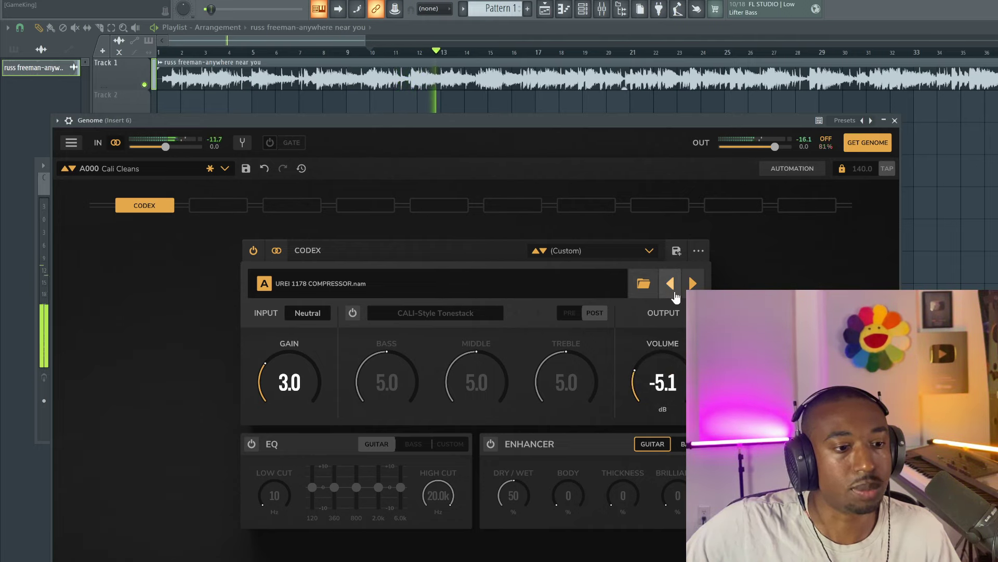
left_click_drag(290, 382, 289, 358)
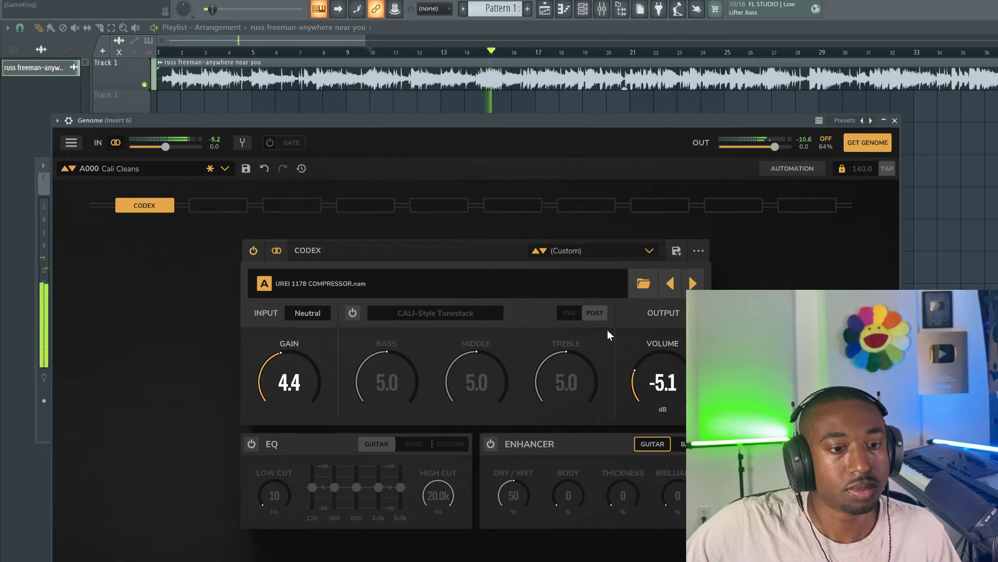
left_click_drag(650, 388, 650, 373)
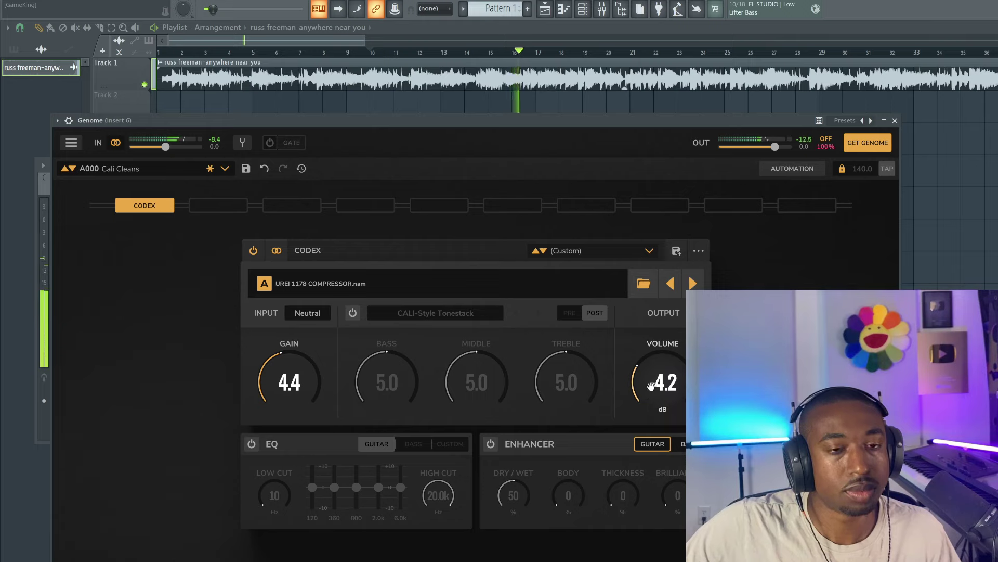
Compare the UREI 1178 sound bypassed and enabled, and raise the output volume to -3.2 dB
left_click(253, 250)
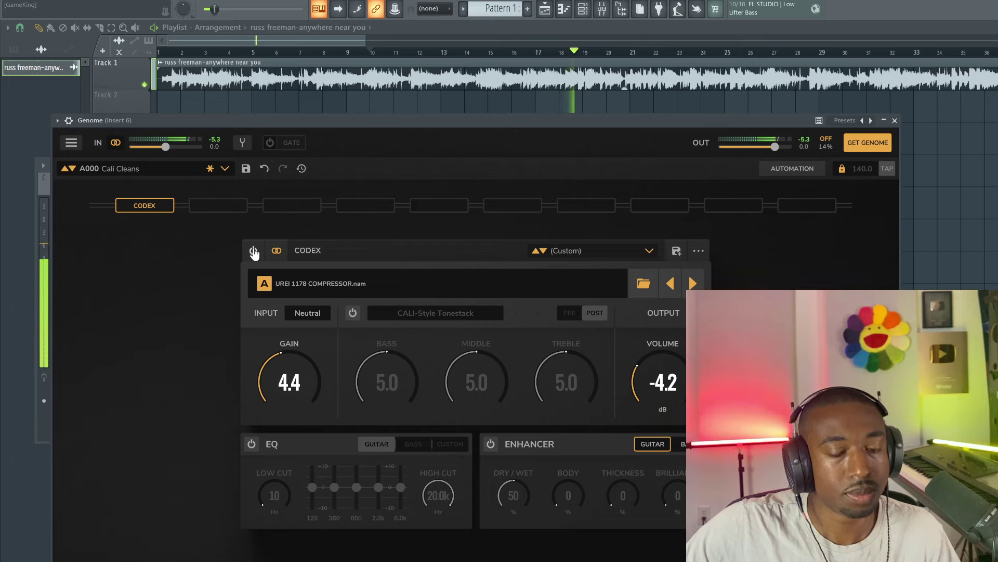
left_click(253, 251)
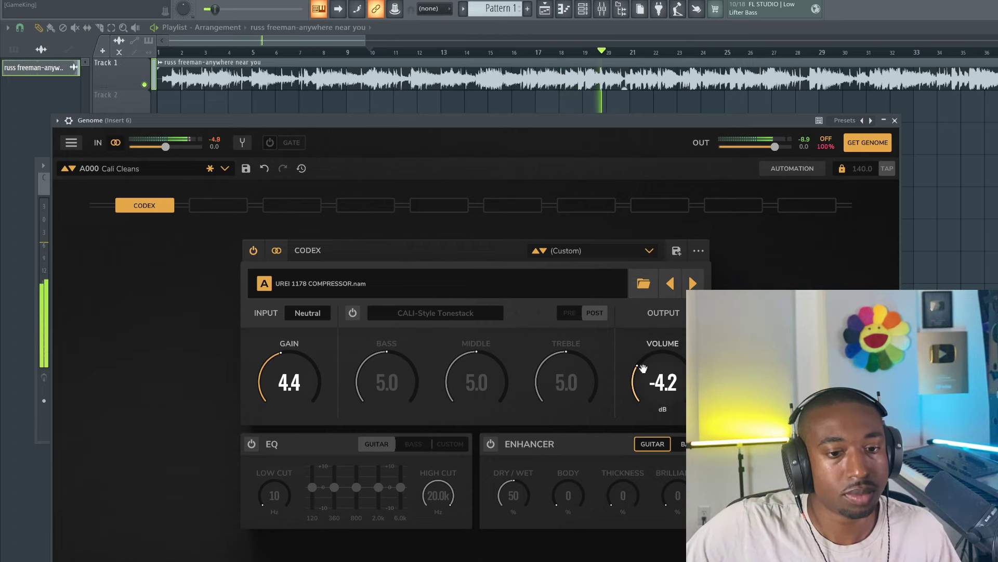
left_click_drag(655, 382, 655, 378)
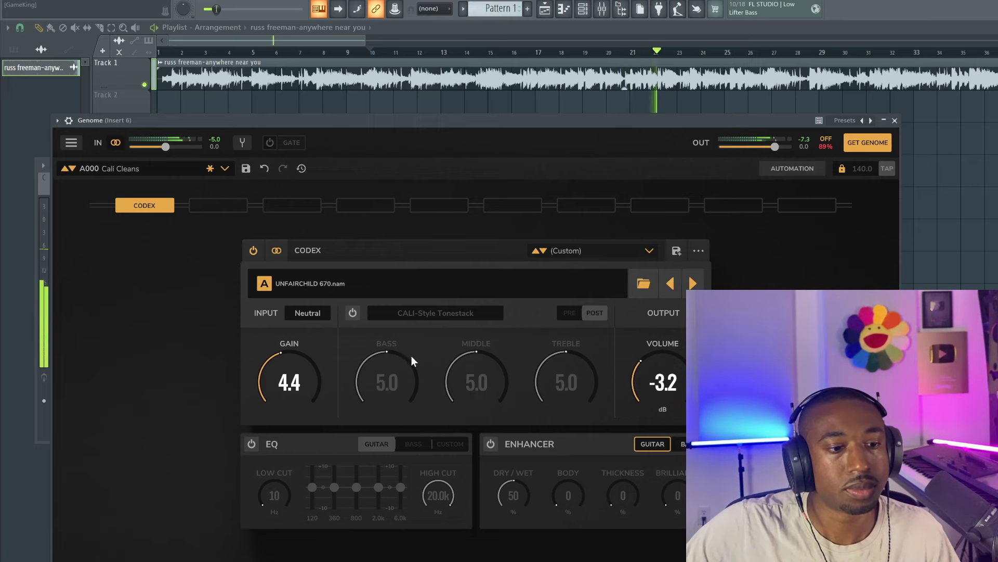
Switch to the UNFAIRCHILD 670.nam capture with the gain at 2.1 and the output volume at -0.5 dB
left_click_drag(290, 375, 285, 385)
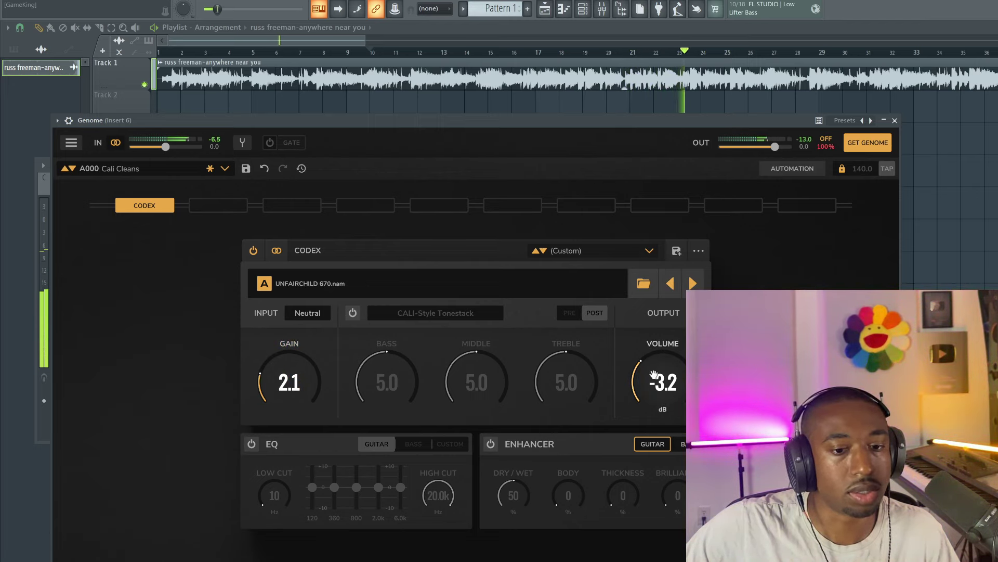
left_click_drag(651, 379, 650, 364)
Load U47 Mic Through V76 Preamp.nam with the gain at 4.0 and compare the sound bypassed and enabled
left_click(670, 283)
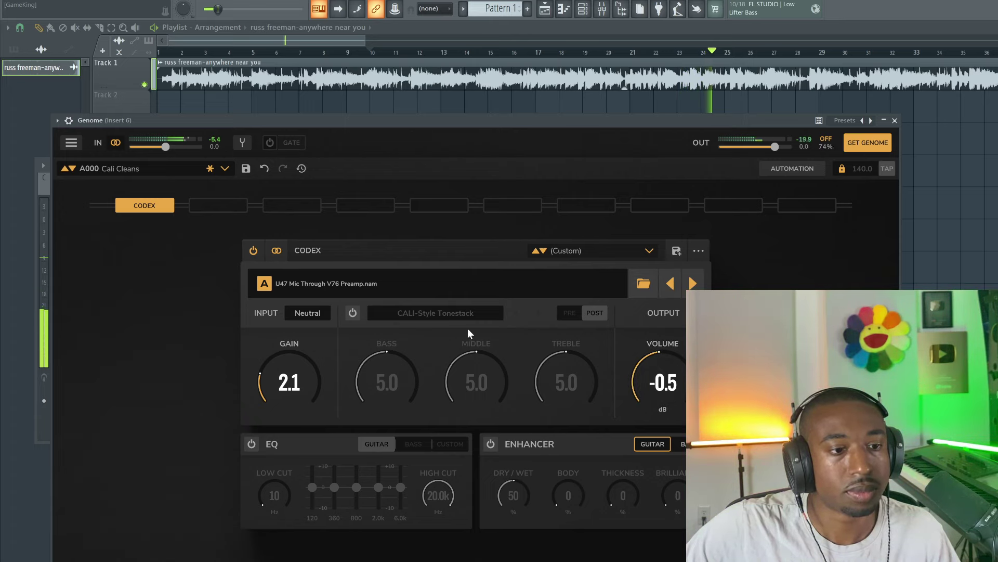
left_click_drag(286, 375, 286, 363)
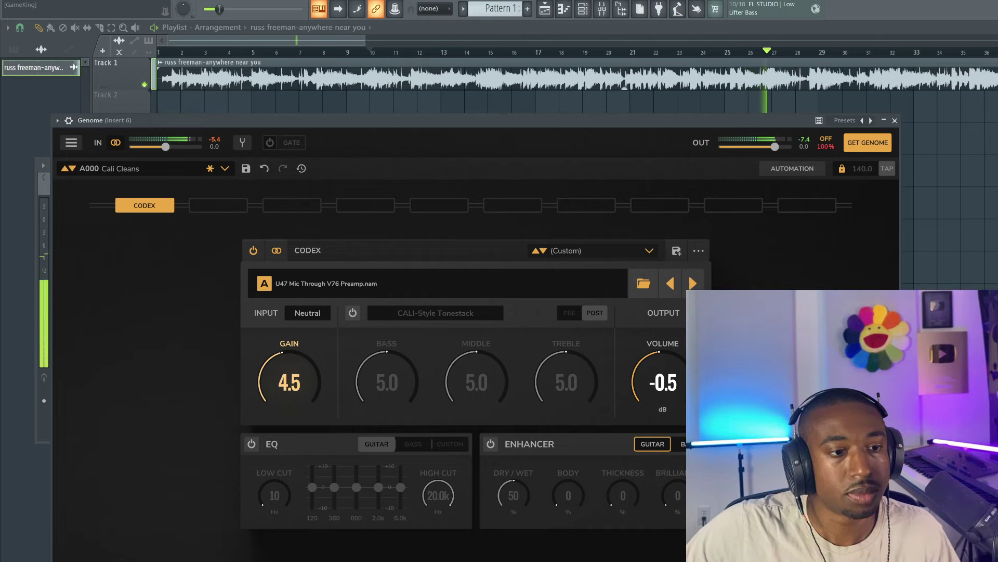
left_click_drag(285, 364, 312, 394)
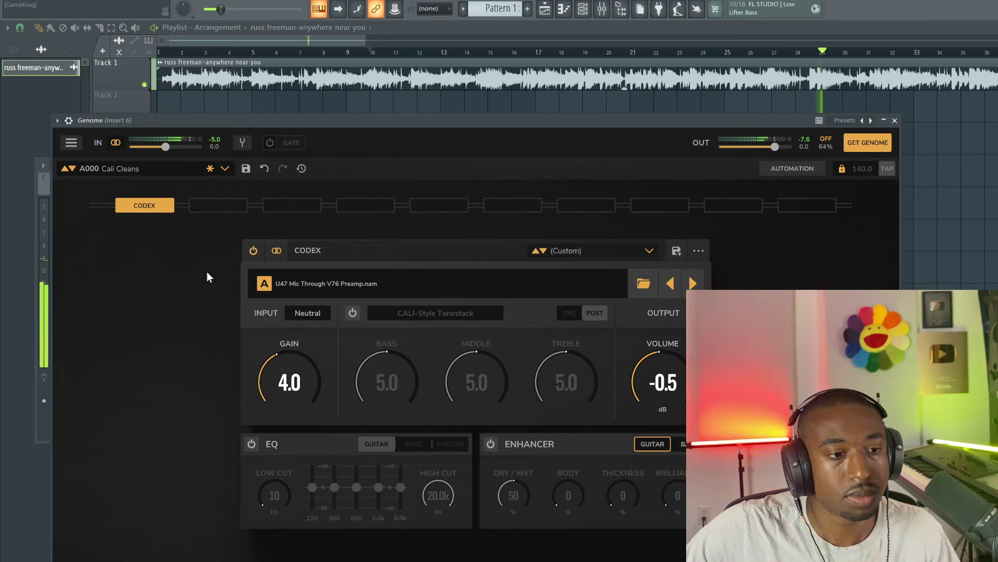
left_click(254, 251)
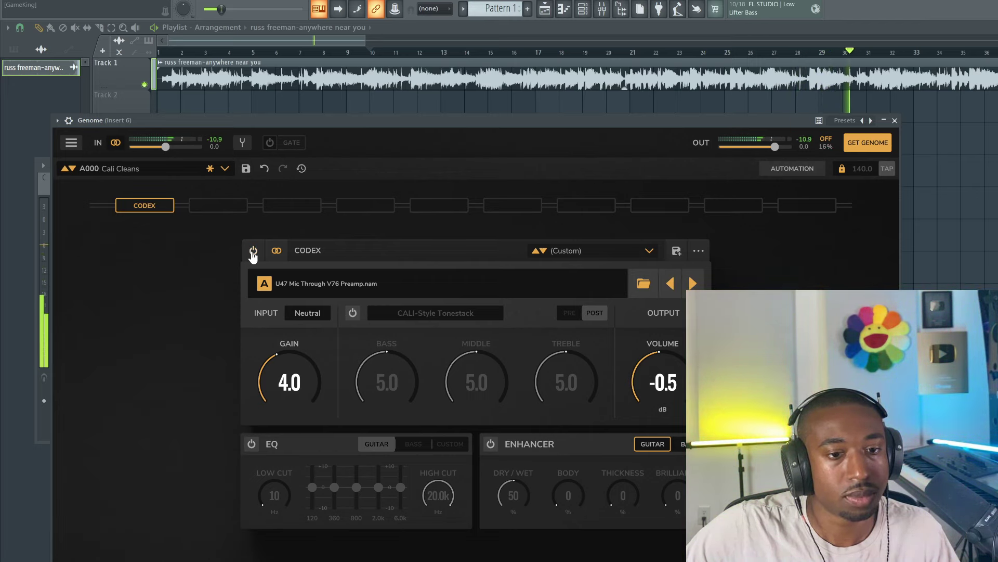
left_click(253, 251)
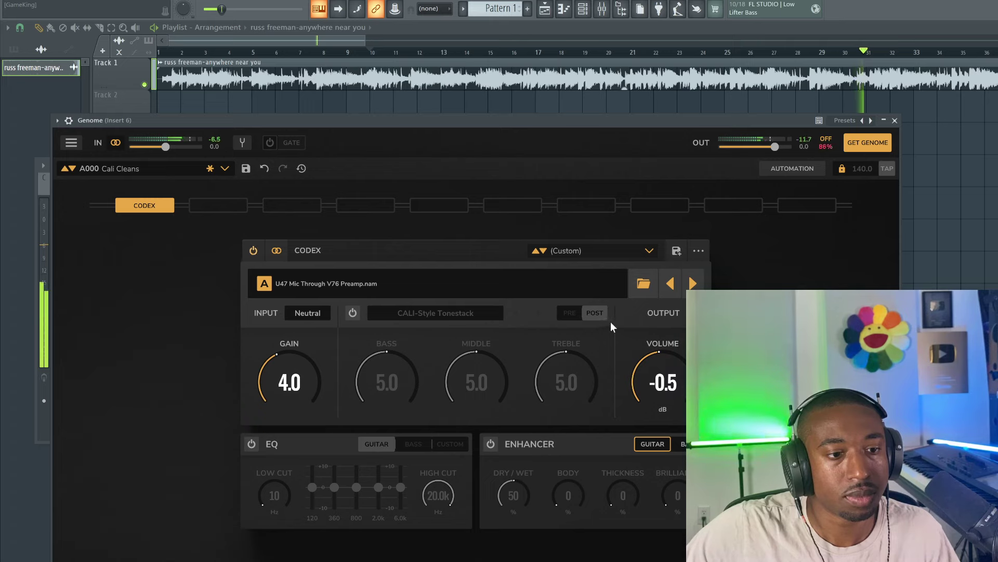
Load the Telefunken U373 Compressor.nam capture and lower the input gain to 2.4
left_click(670, 284)
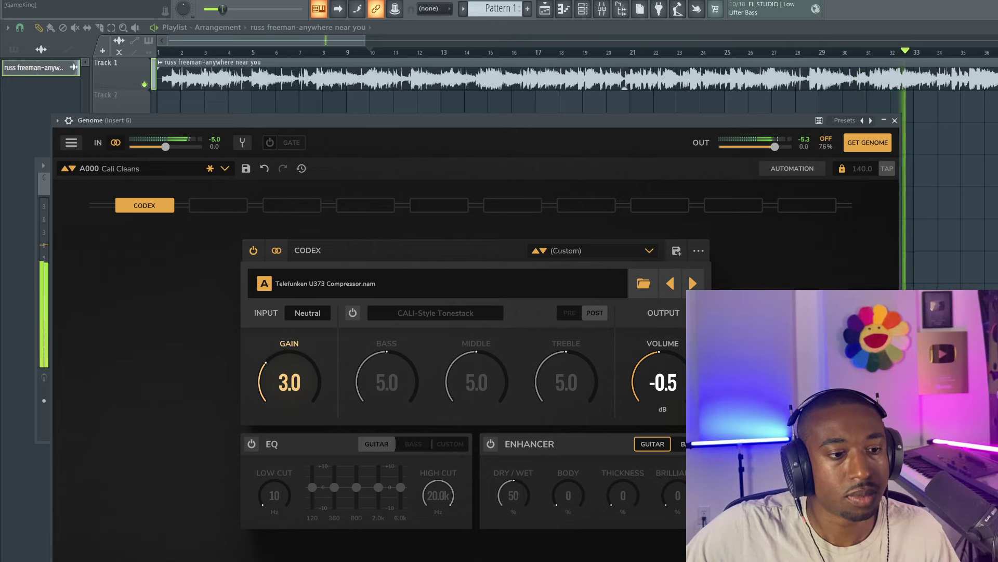
left_click(370, 285)
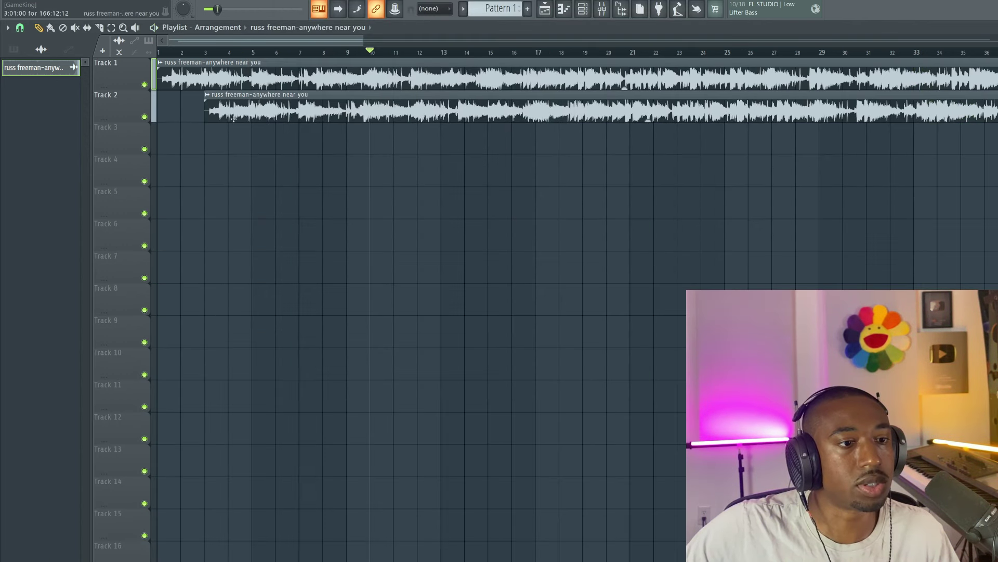
Delete the duplicate audio clip from Track 2 and reopen the Genome plugin on mixer Insert 6
right_click(274, 107)
left_click(601, 8)
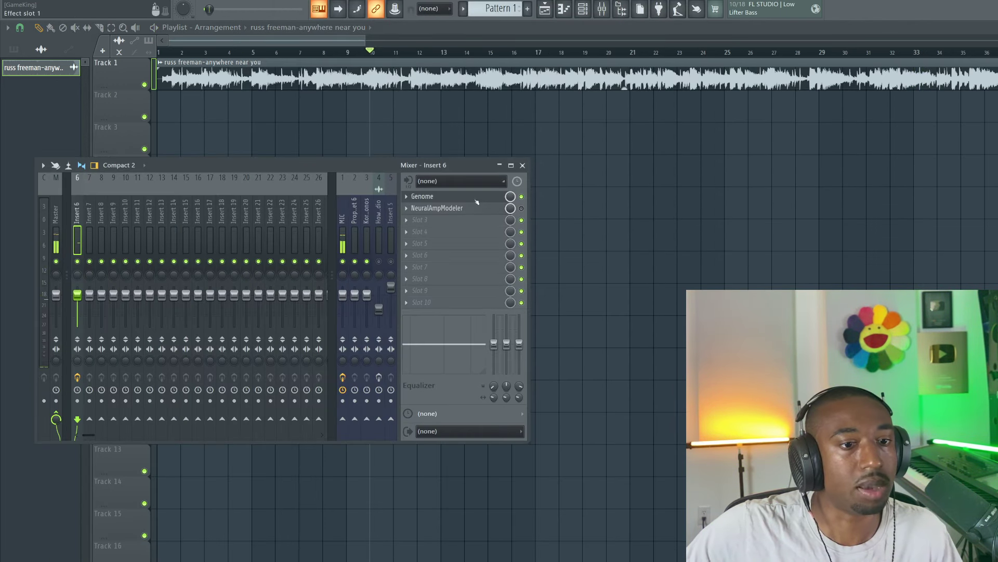
left_click(473, 201)
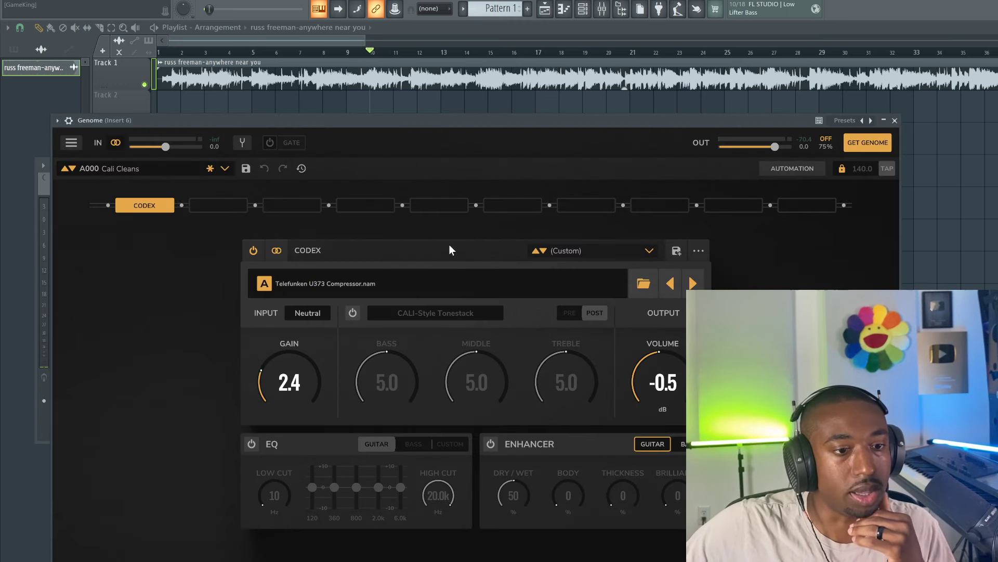
Load the SSL 4000 G COMP DRE SETTINGS.nam capture from the CODEX capture list
left_click(403, 278)
scroll(454, 278, "up", 10)
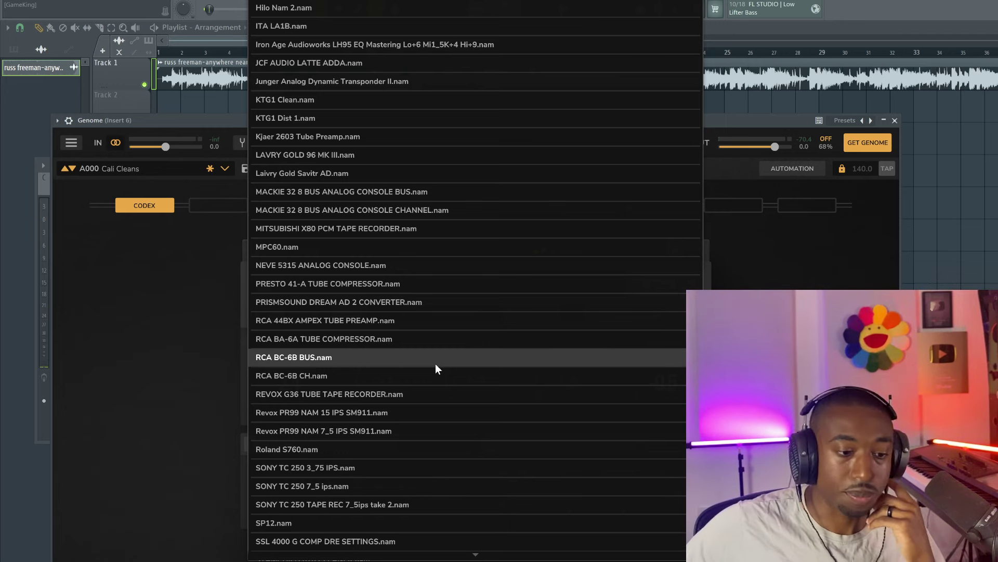
left_click(372, 504)
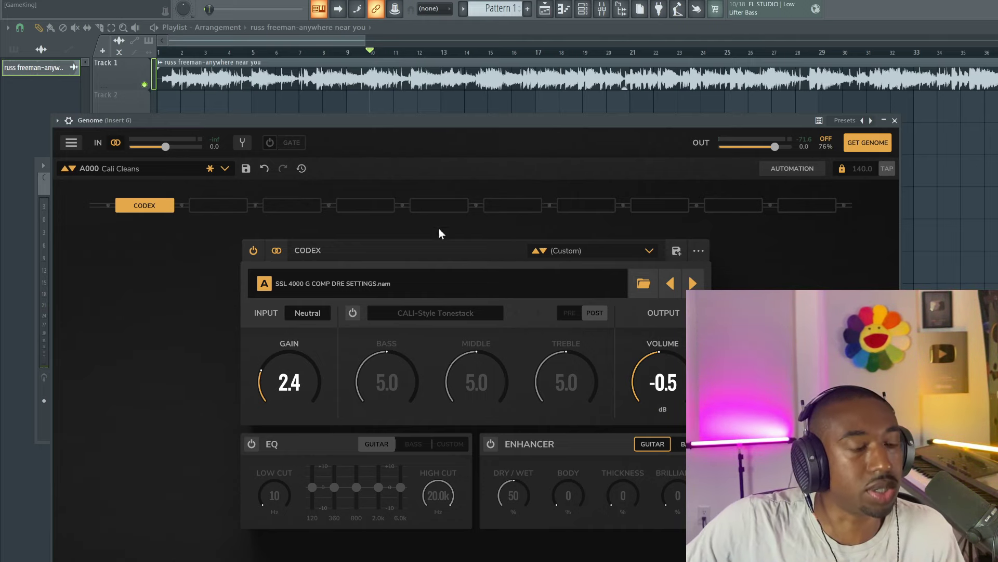
Play the song through the SSL 4000 G capture and gradually raise the input gain to 4.6
key("space")
key("space")
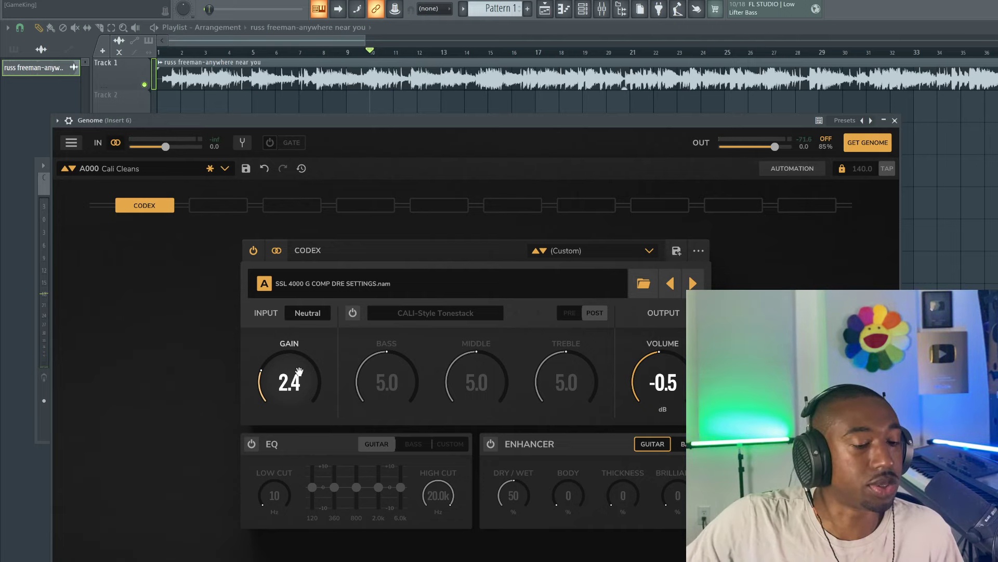
key("space")
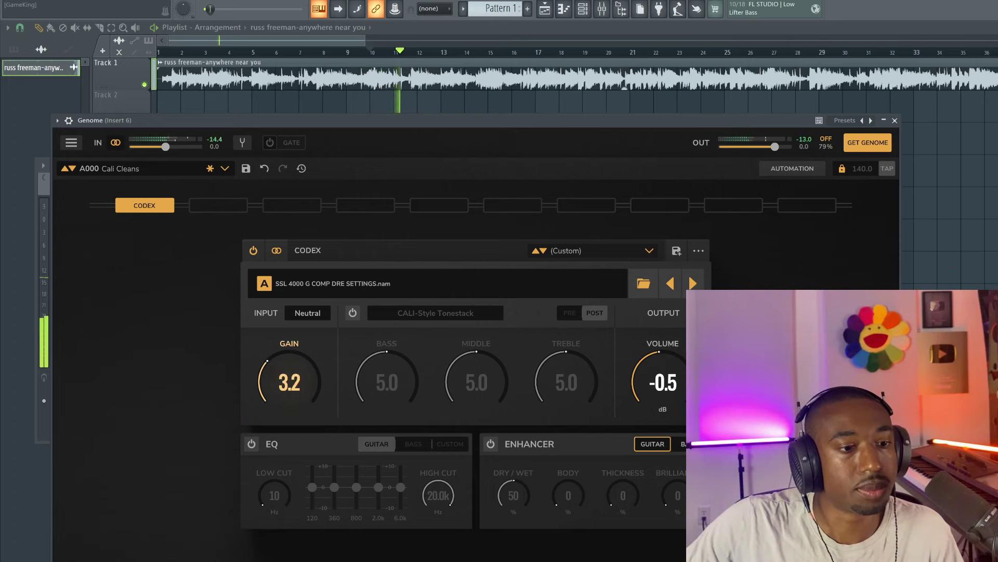
left_click_drag(289, 382, 289, 376)
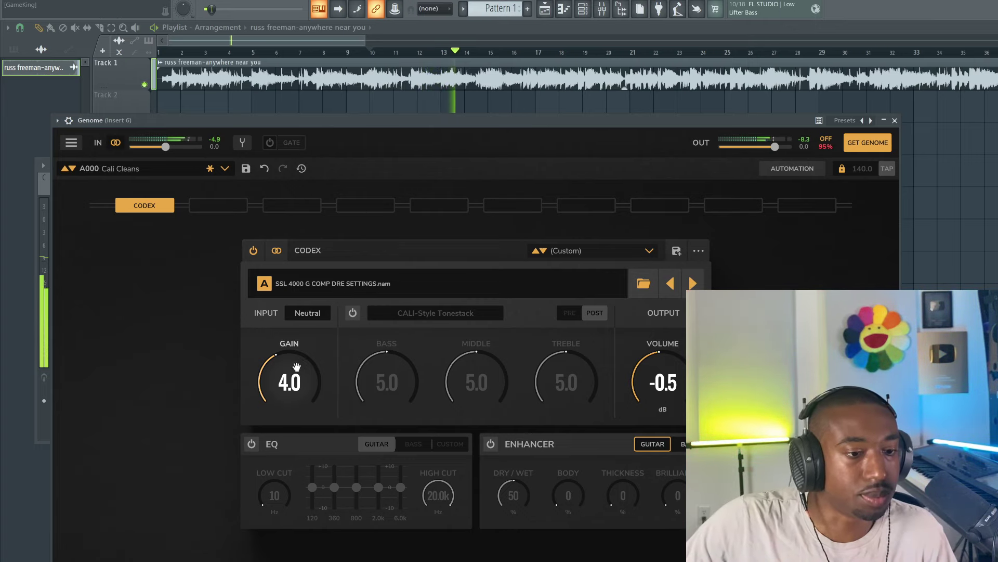
left_click_drag(297, 367, 296, 363)
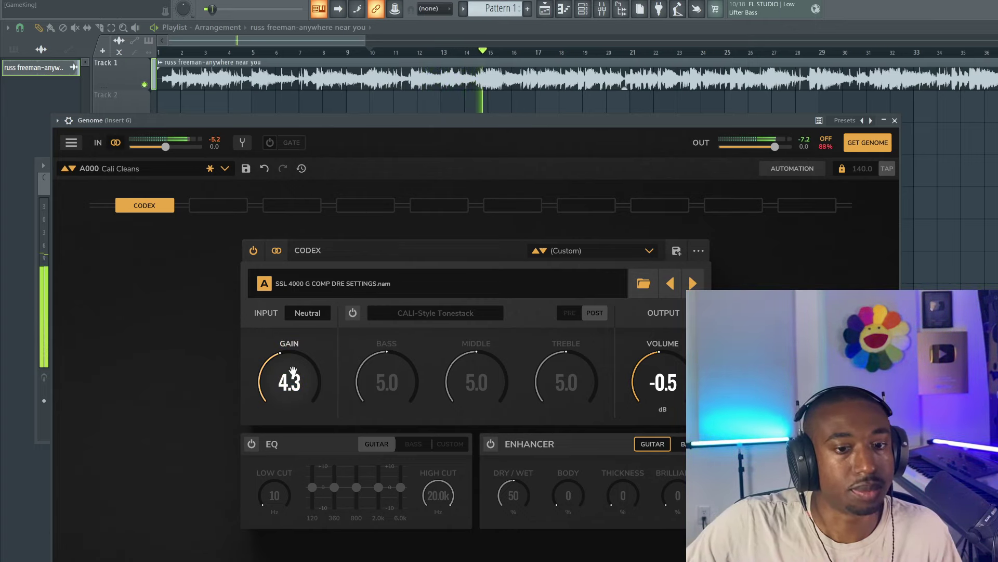
left_click_drag(296, 384, 295, 381)
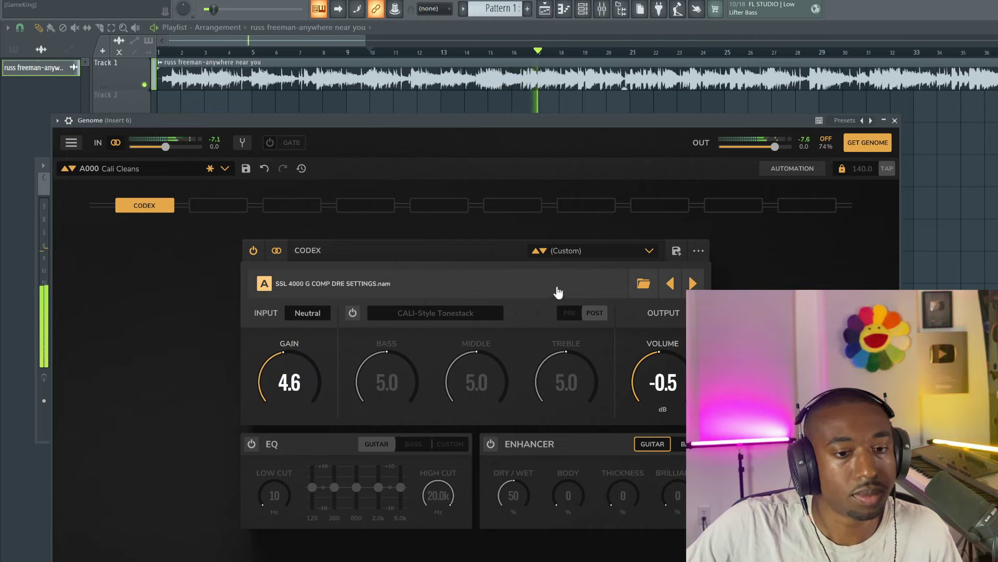
Raise the output volume to -0.1 dB while comparing the SSL sound bypassed and enabled, and stop playback
left_click(253, 251)
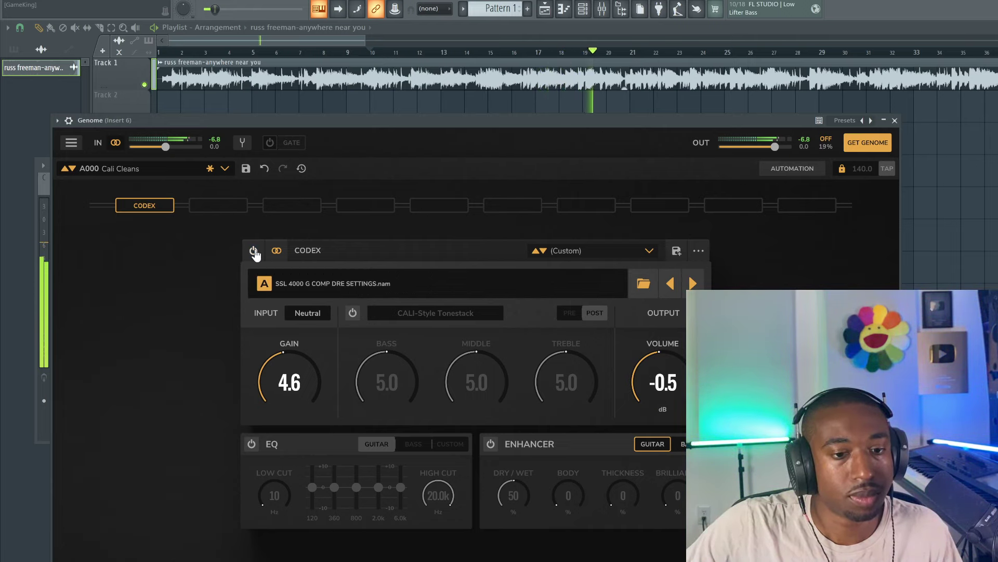
left_click(254, 251)
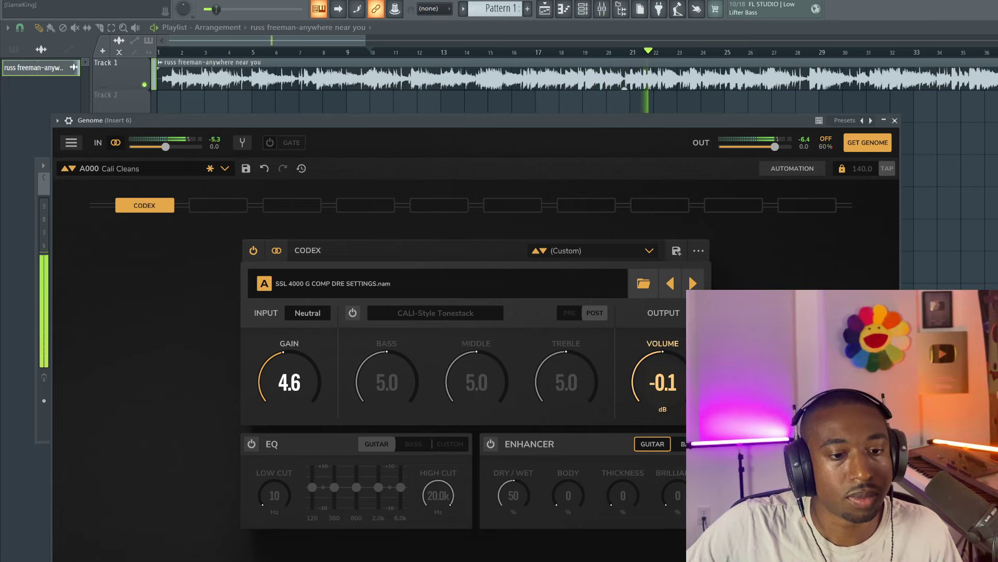
left_click(254, 252)
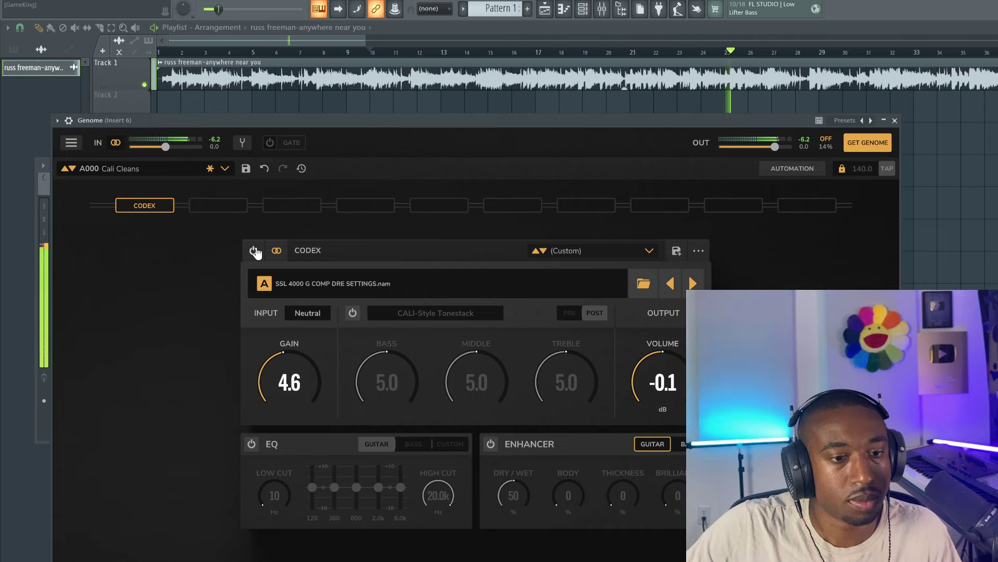
left_click(254, 251)
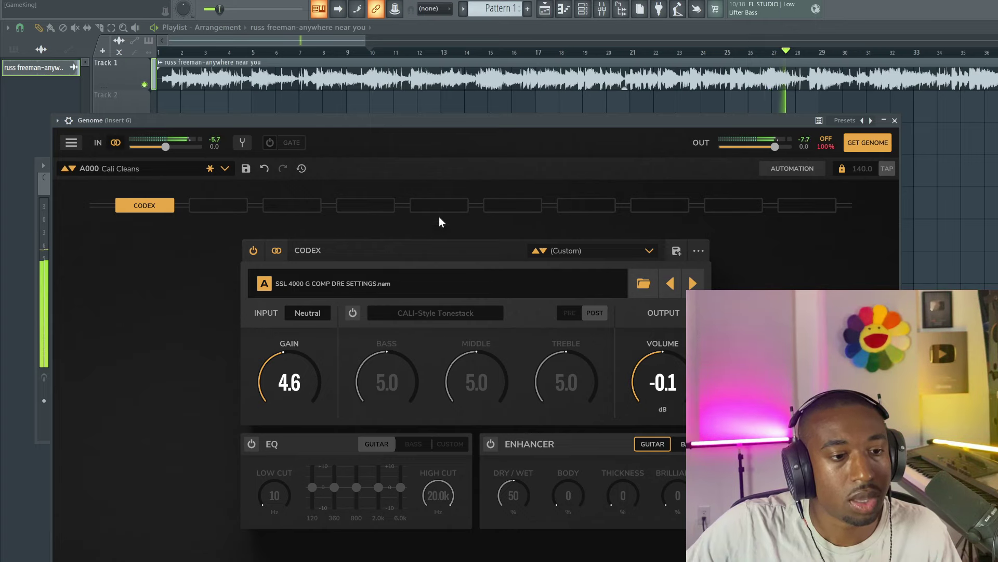
key("space")
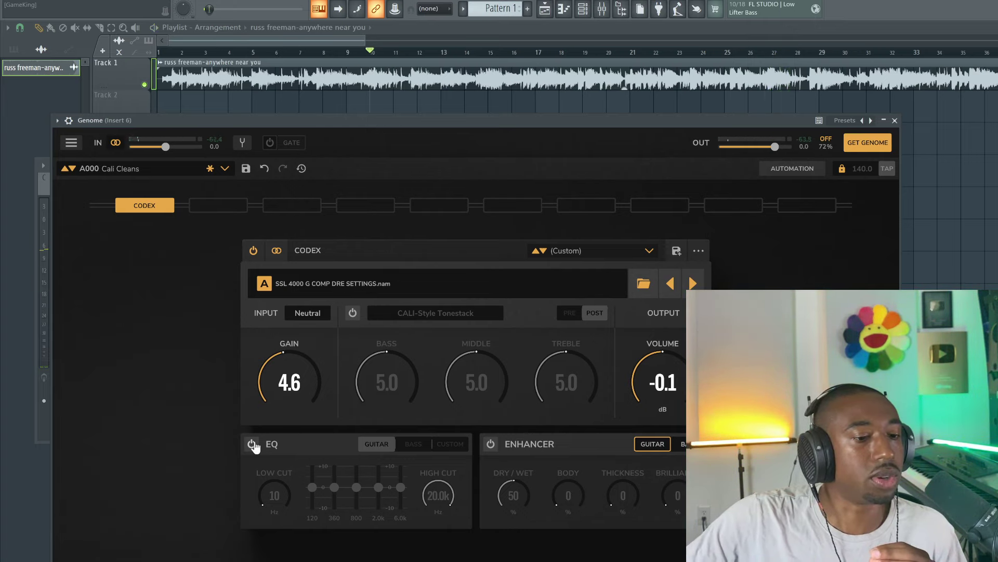
Audition the song with the CODEX EQ enabled, and switch the EQ back off
left_click(253, 445)
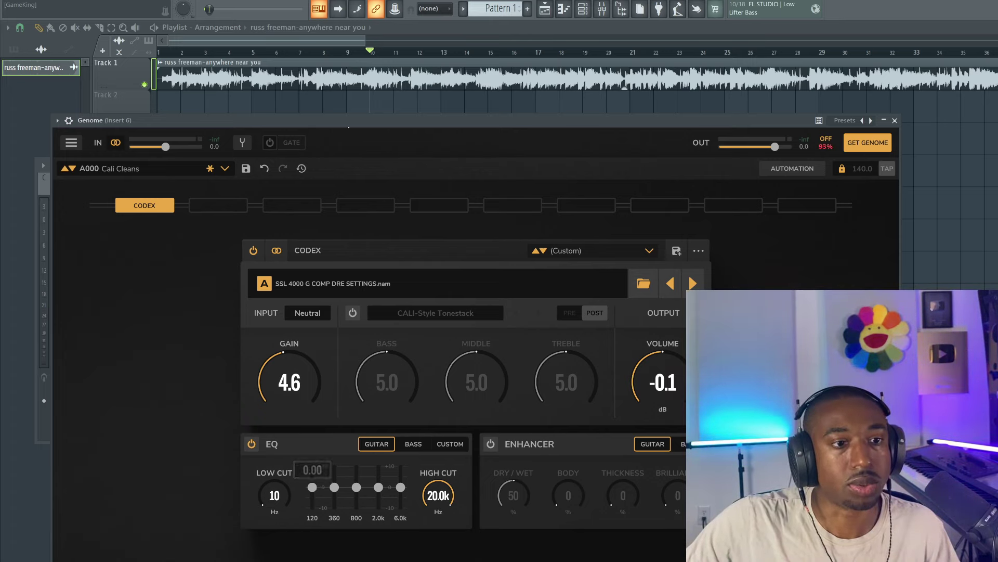
key("space")
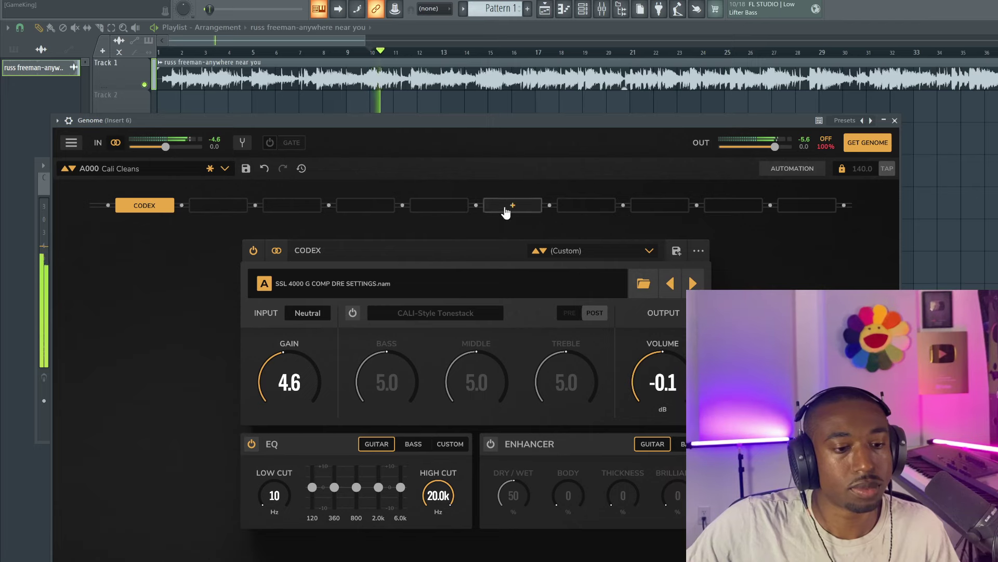
left_click(251, 444)
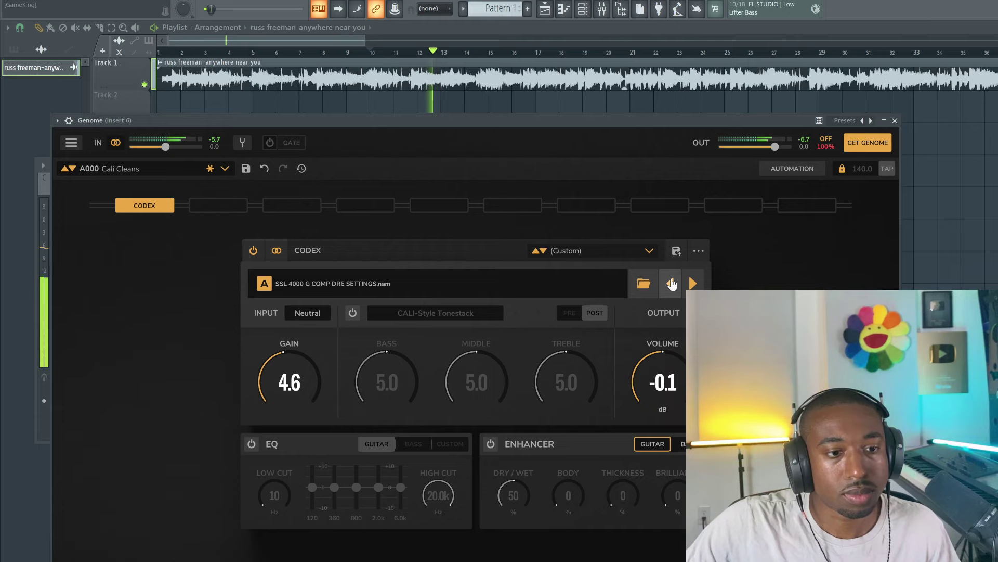
Load the SP12.nam capture in CODEX, lower the input gain to 1.5, and stop playback
left_click(671, 283)
left_click_drag(289, 382, 289, 403)
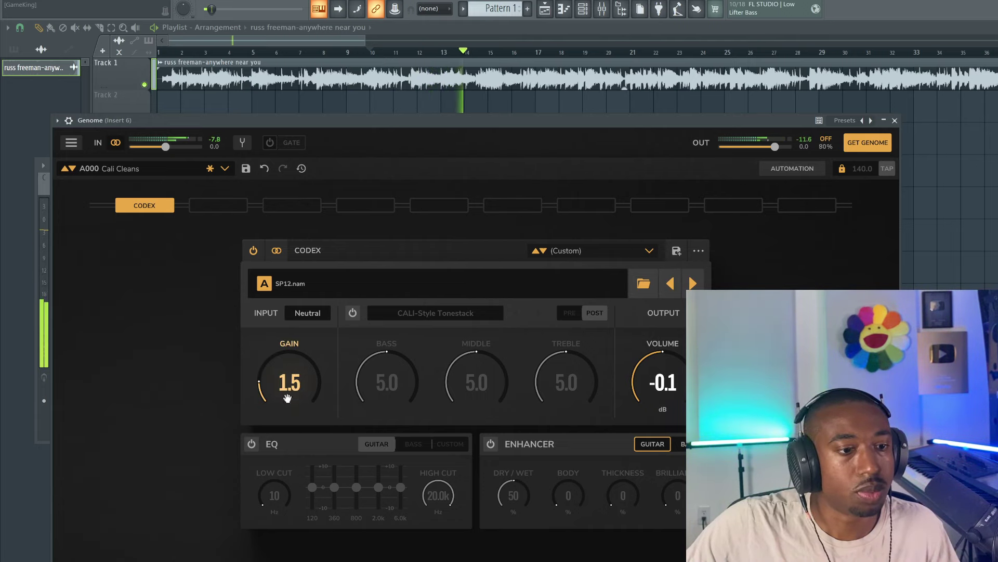
key("space")
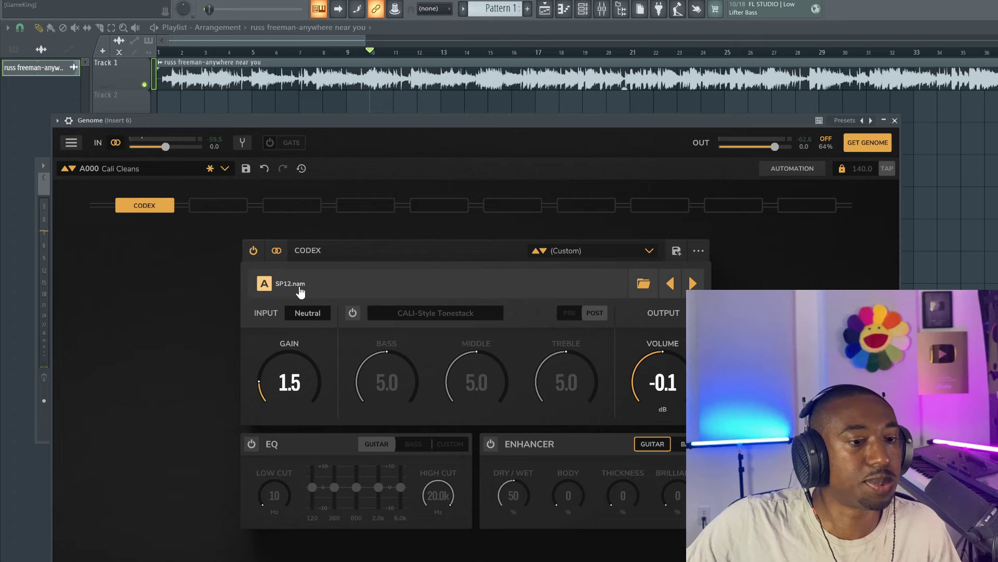
Play the song through the SP12 capture and balance it with the gain at 3.2 and the output volume at -11.0 dB
key("space")
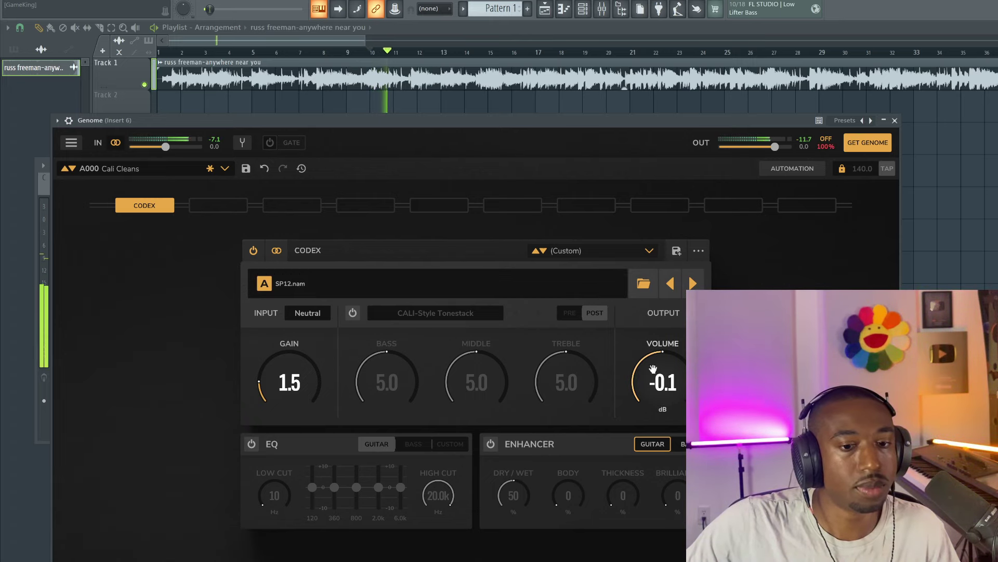
left_click_drag(663, 384, 663, 403)
left_click_drag(303, 397, 303, 383)
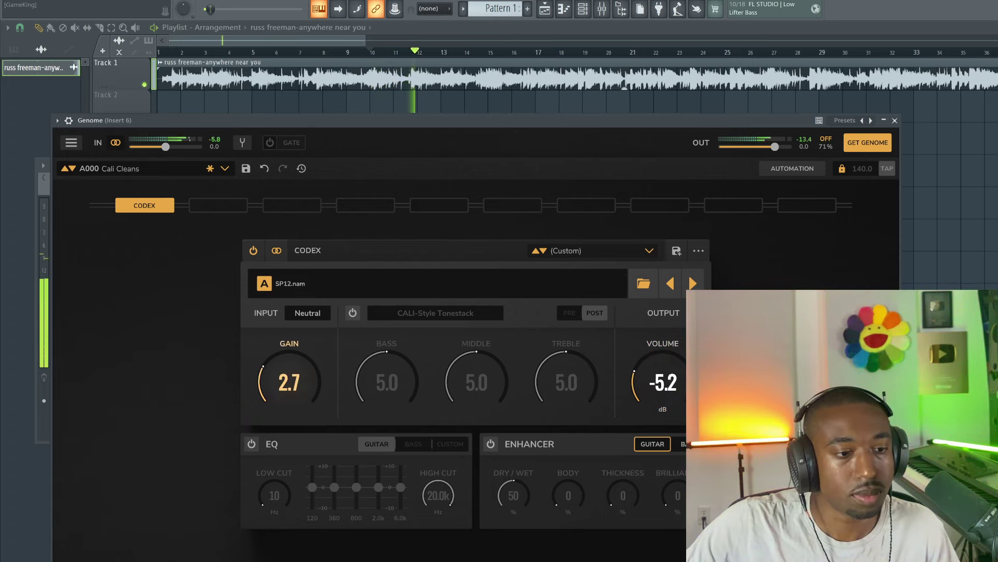
left_click_drag(660, 385, 660, 403)
mouse_move(290, 385)
left_mouse_down()
mouse_move(290, 373)
mouse_move(290, 383)
left_mouse_up()
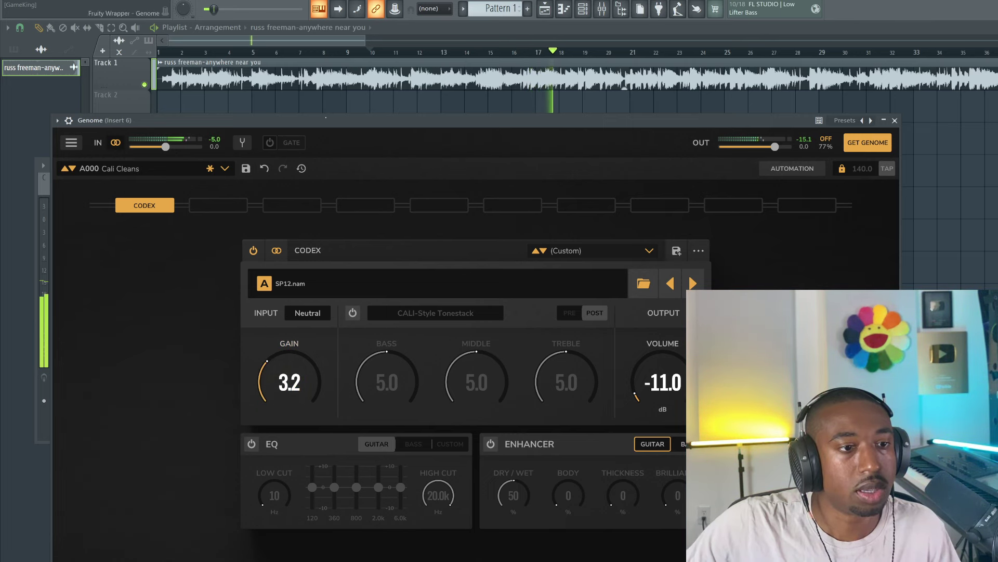
Stop playback and reopen the Genome plugin from mixer Insert 6
key("Escape")
left_click(602, 10)
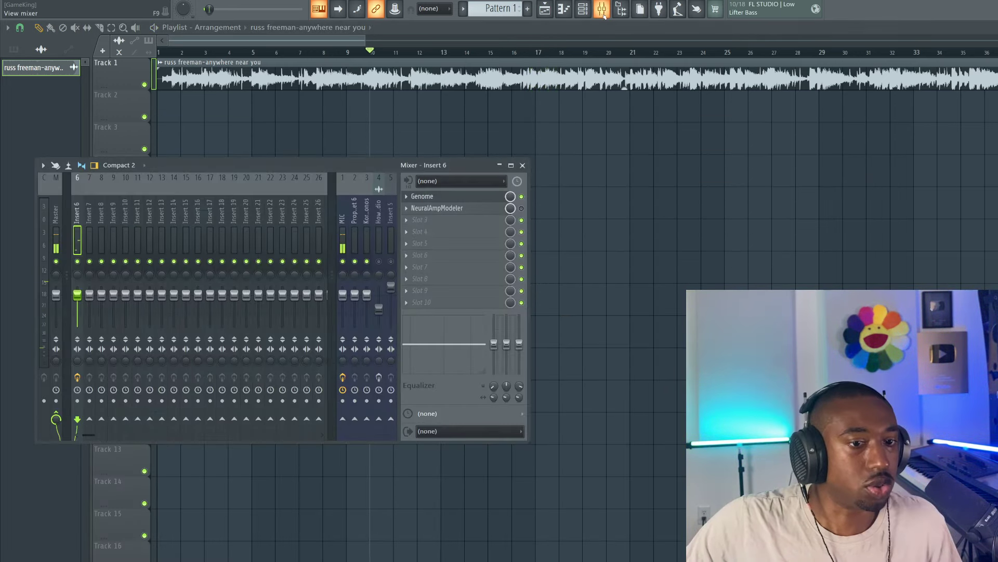
left_click(422, 196)
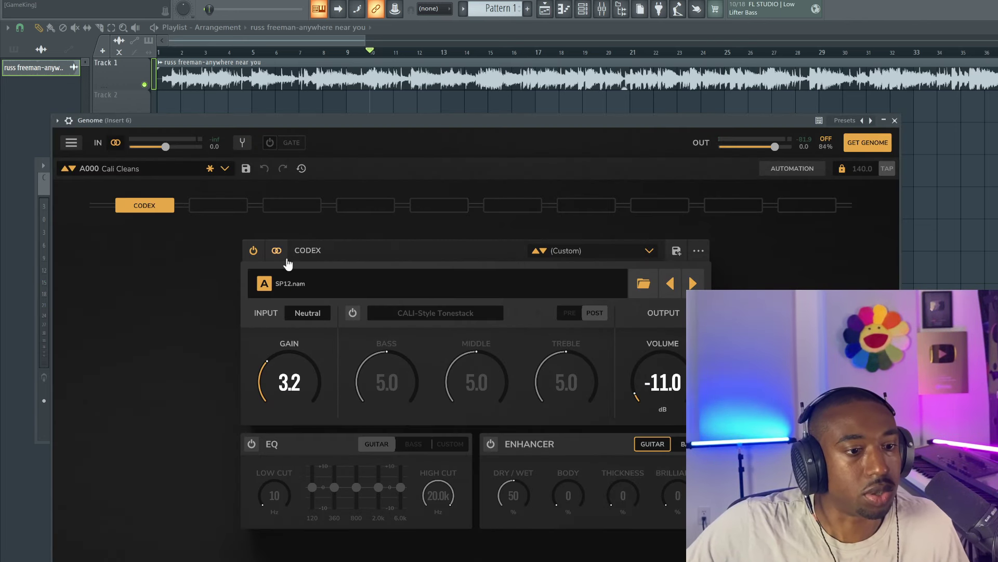
Load the LAVRY GOLD 96 MK III.nam capture from the CODEX capture list
left_click(579, 283)
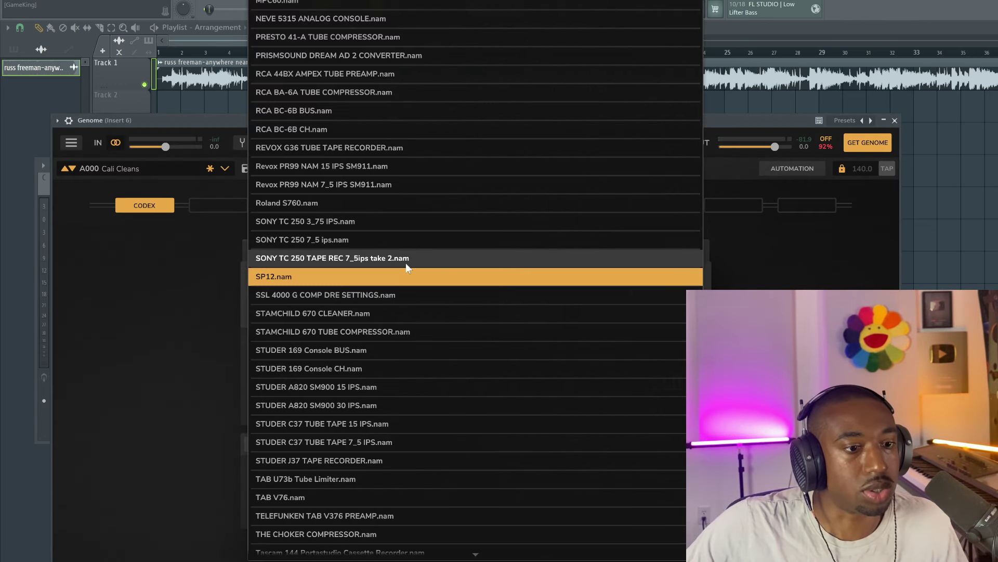
scroll(406, 264, "up", 2)
scroll(405, 263, "up", 4)
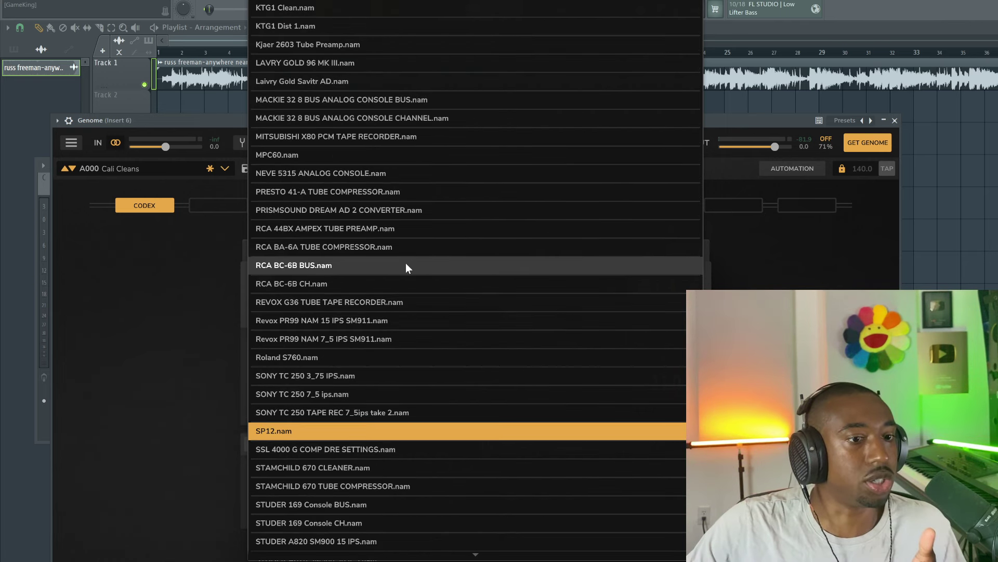
scroll(432, 275, "up", 3)
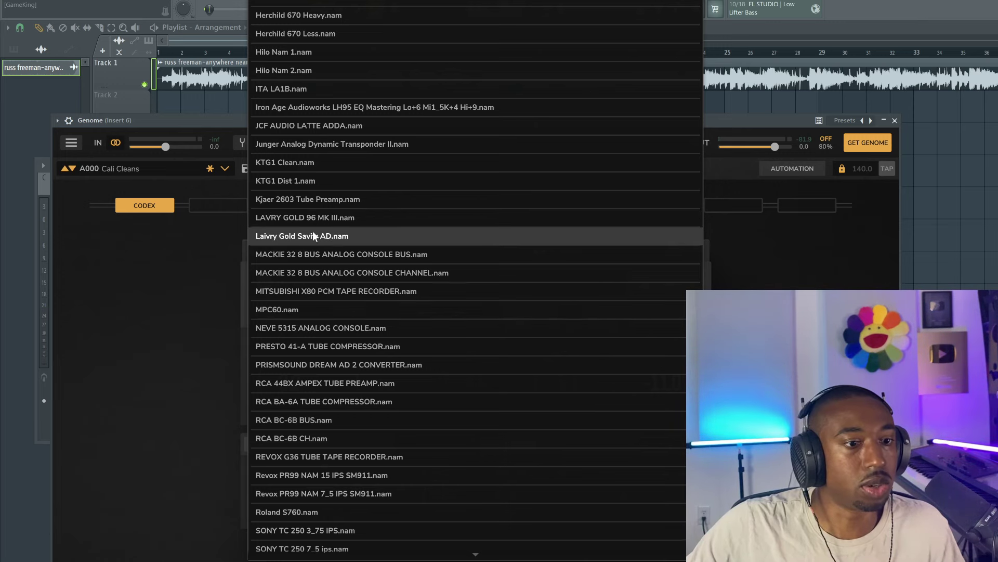
left_click(310, 217)
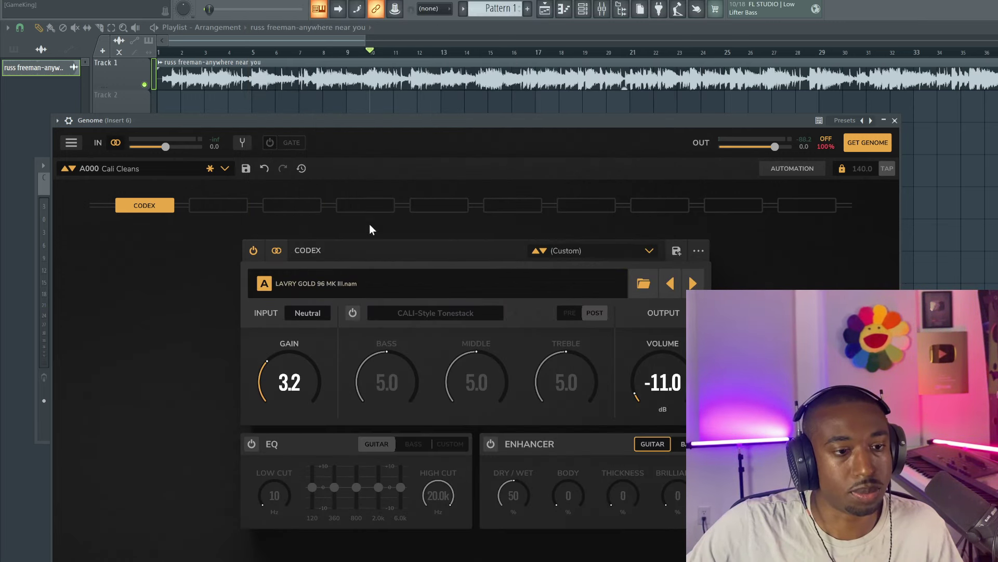
Play the song through the Lavry Gold 96 capture, raising the gain to 5.1 and the output volume to -4.0 dB
key("space")
left_click_drag(290, 381, 290, 371)
left_click_drag(651, 383, 652, 368)
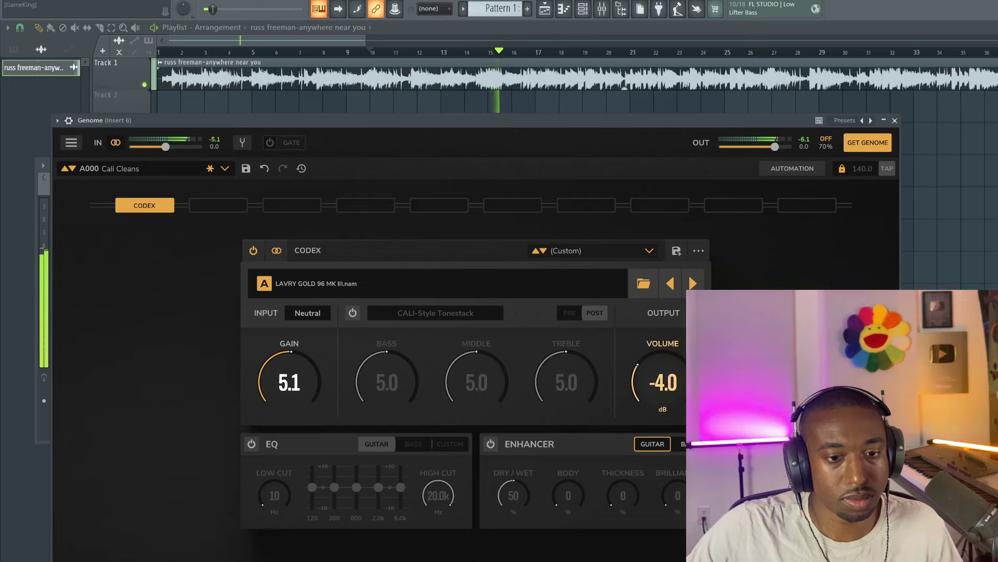
Compare the song with the Lavry Gold 96 capture bypassed and enabled, leaving CODEX enabled
left_click(255, 251)
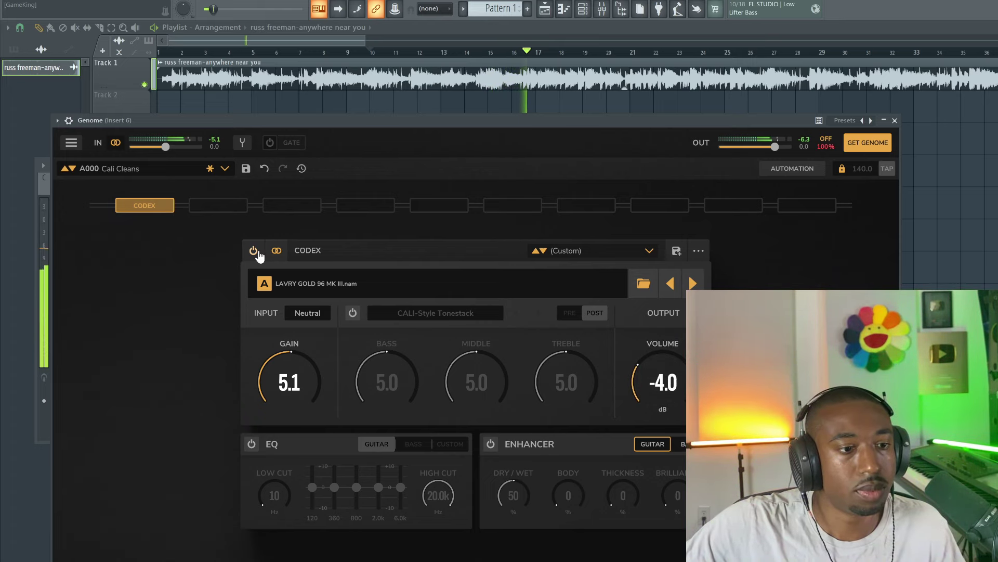
left_click(255, 251)
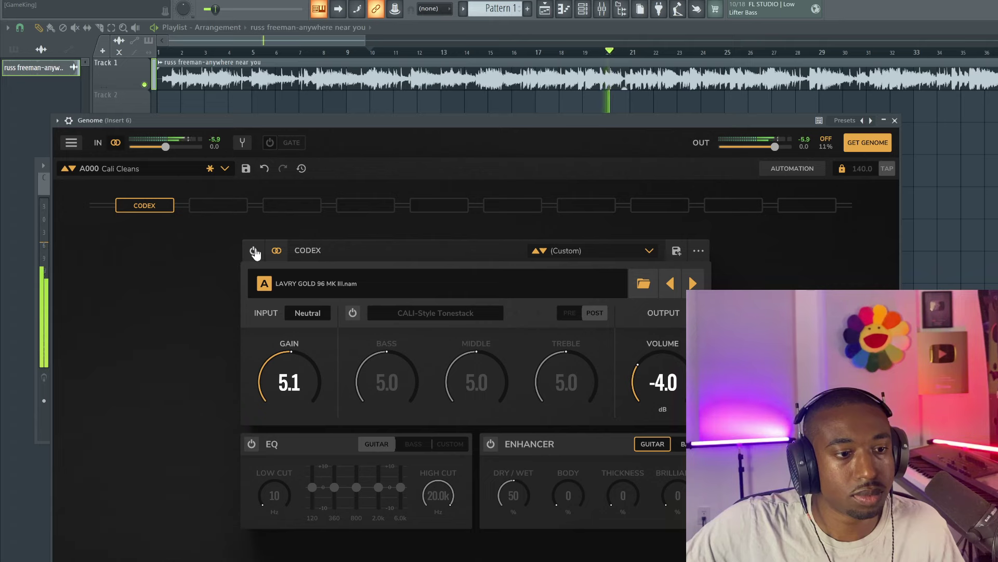
left_click(254, 250)
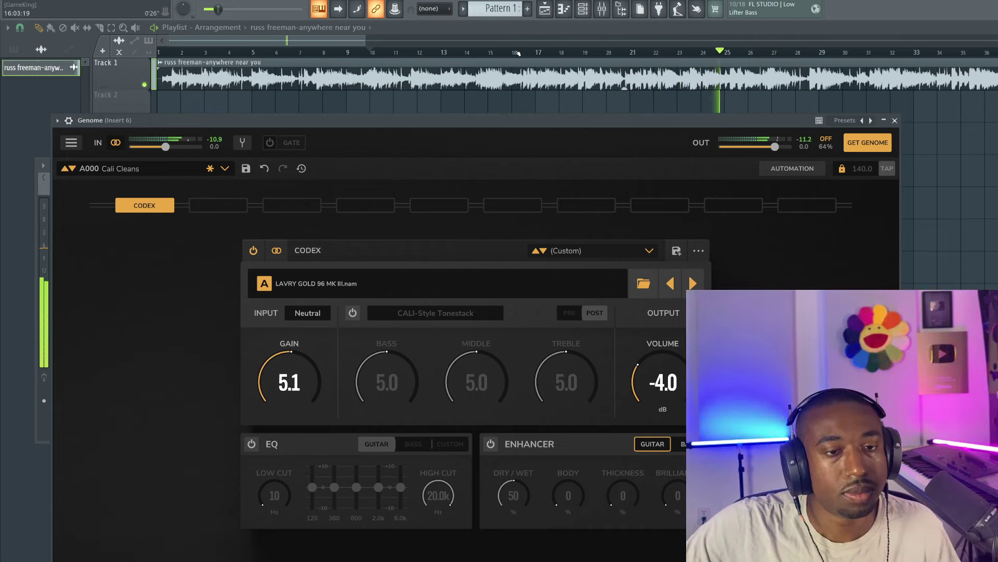
left_click(254, 252)
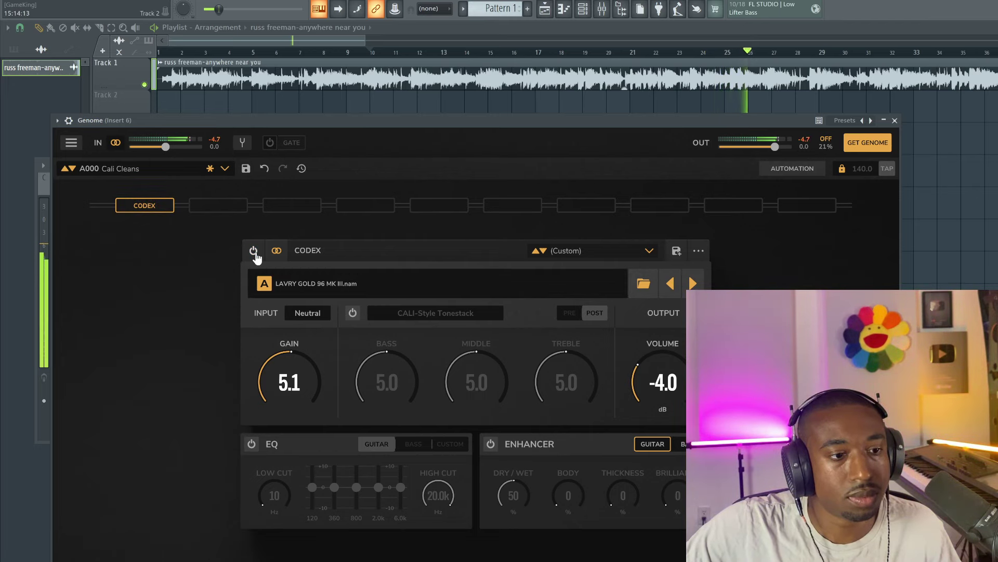
left_click(254, 251)
Switch to the Laivry Gold Savitr AD.nam capture and set the gain to 3.6 and the output volume to -1.7 dB
left_click(670, 283)
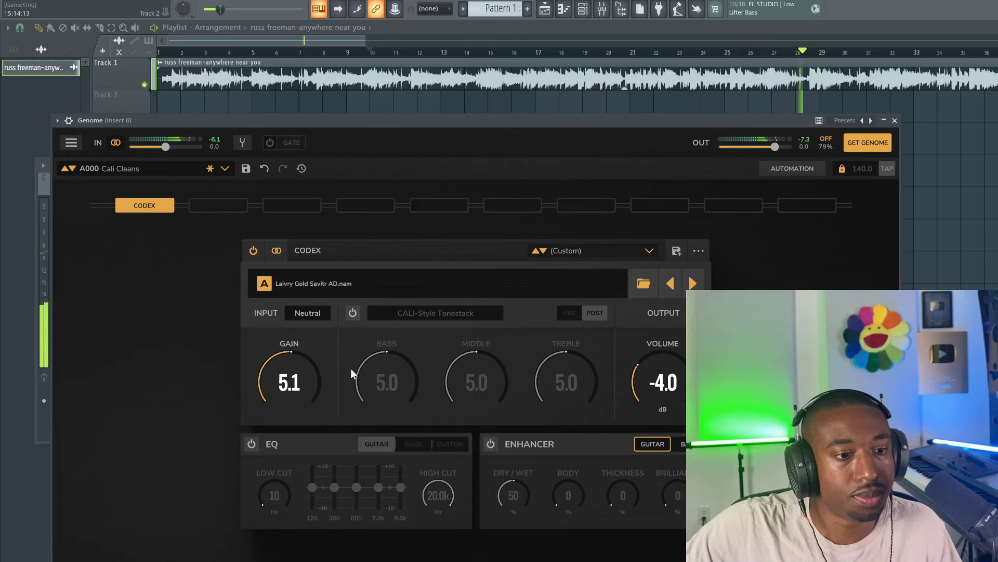
left_click_drag(299, 373, 299, 391)
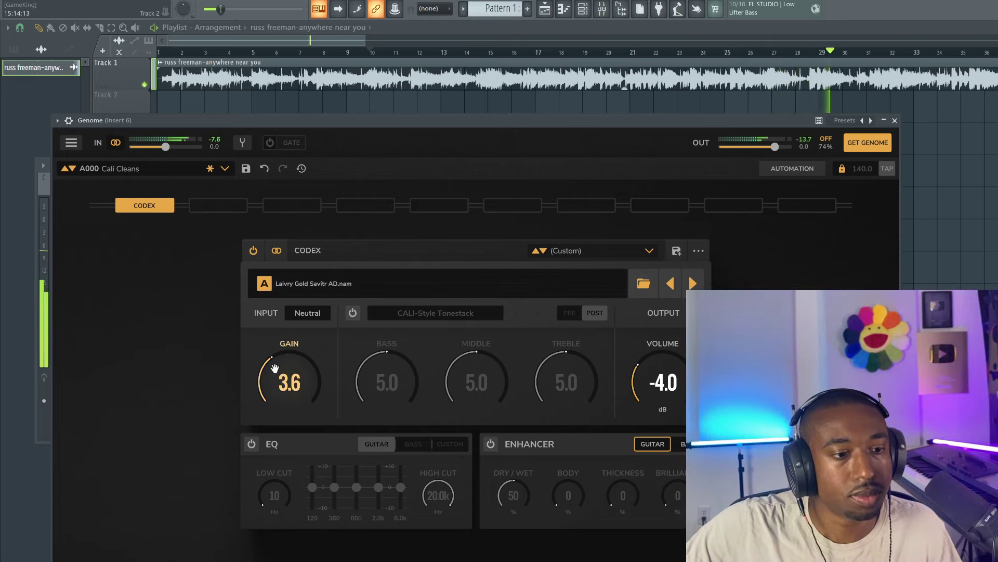
left_click_drag(655, 375, 655, 358)
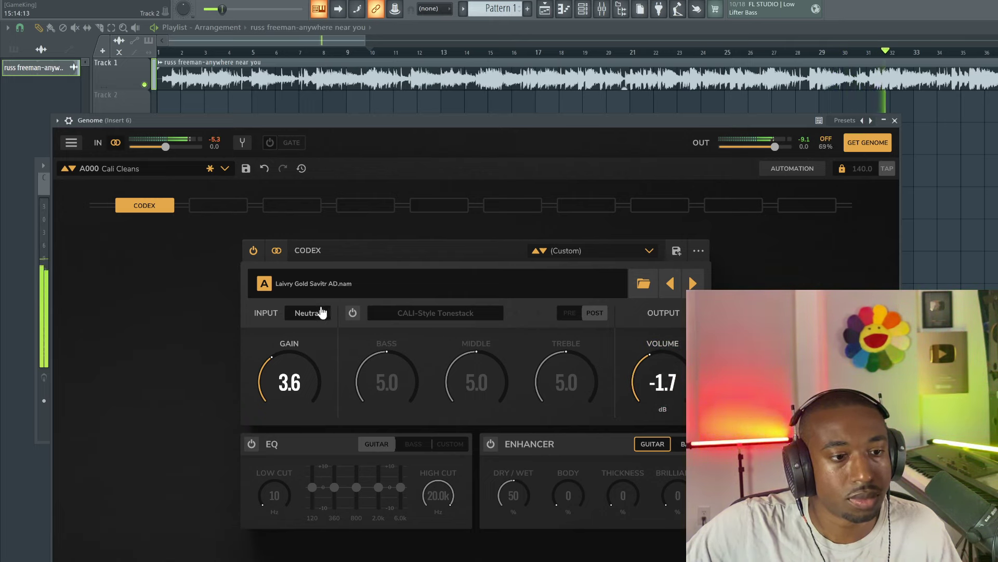
Bypass CODEX to compare levels, raise the output volume to -0.6 dB, and enable CODEX again
left_click(253, 252)
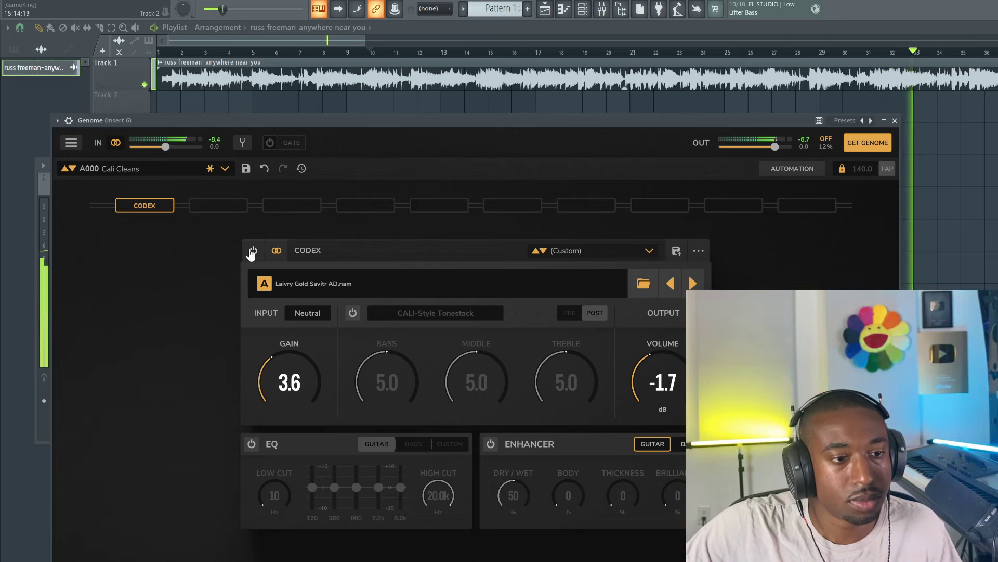
left_click_drag(655, 372, 655, 364)
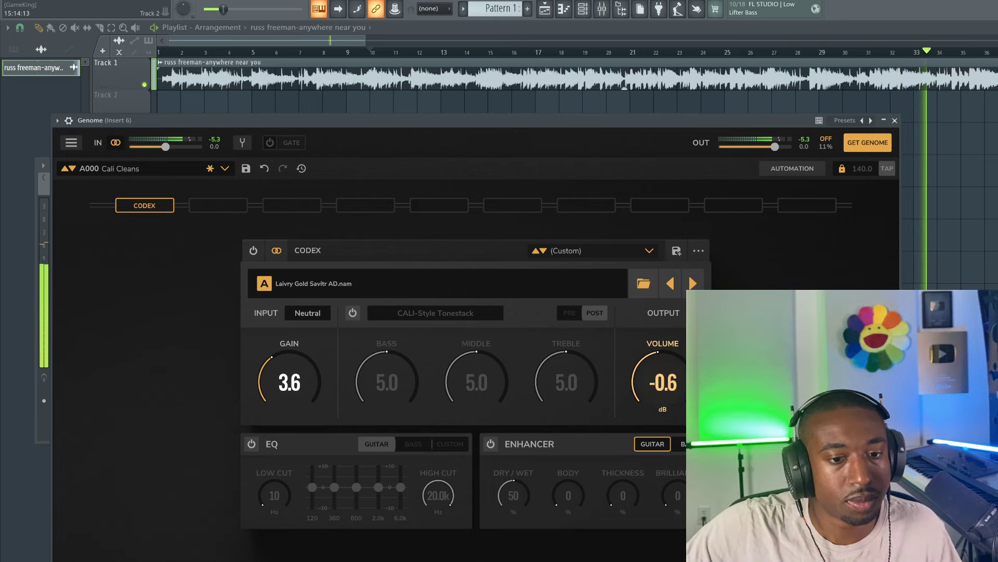
left_click(254, 251)
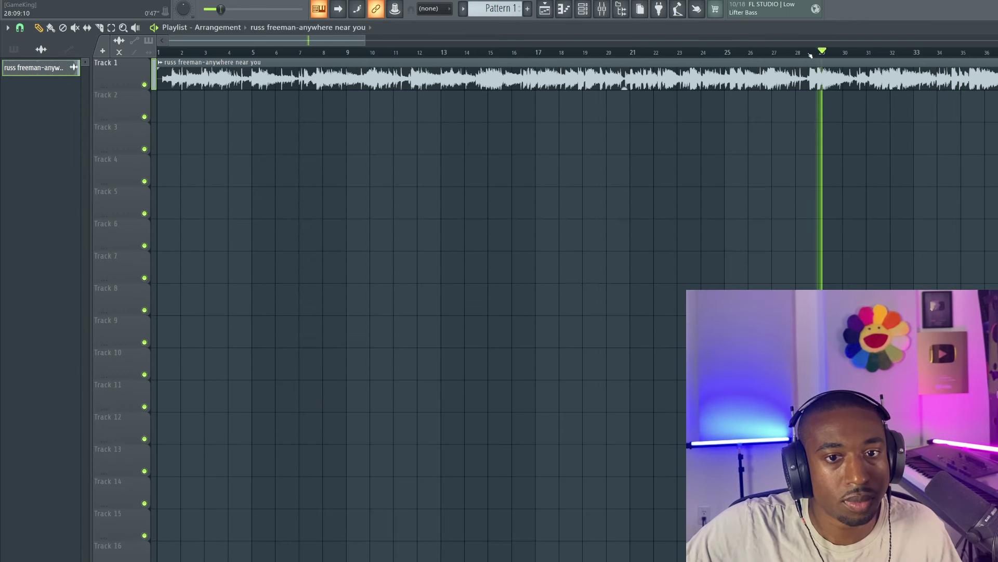
Reopen Genome from mixer Insert 6 and raise the gain to 4.1 and the output volume to -0.3 dB
key("F9")
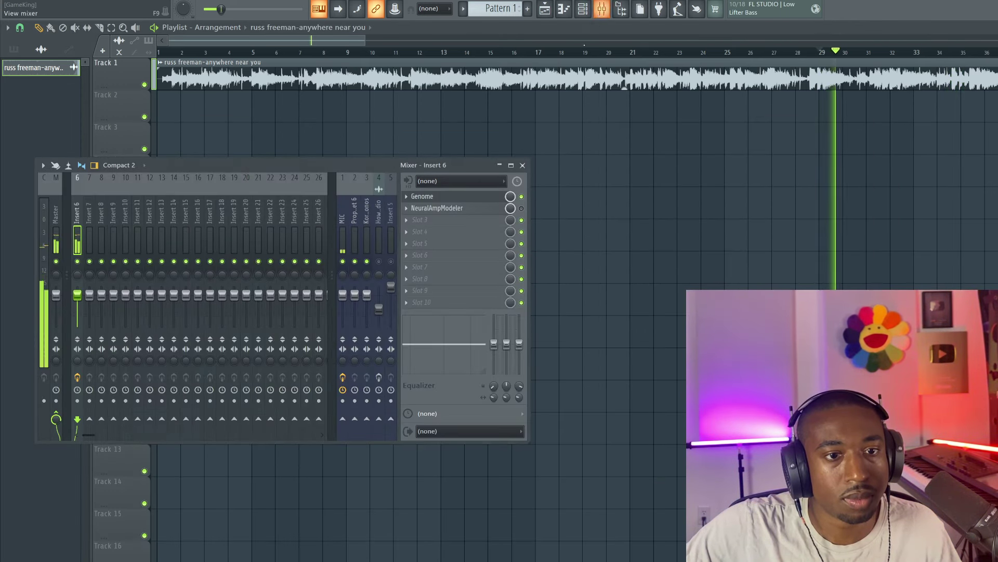
left_click(476, 201)
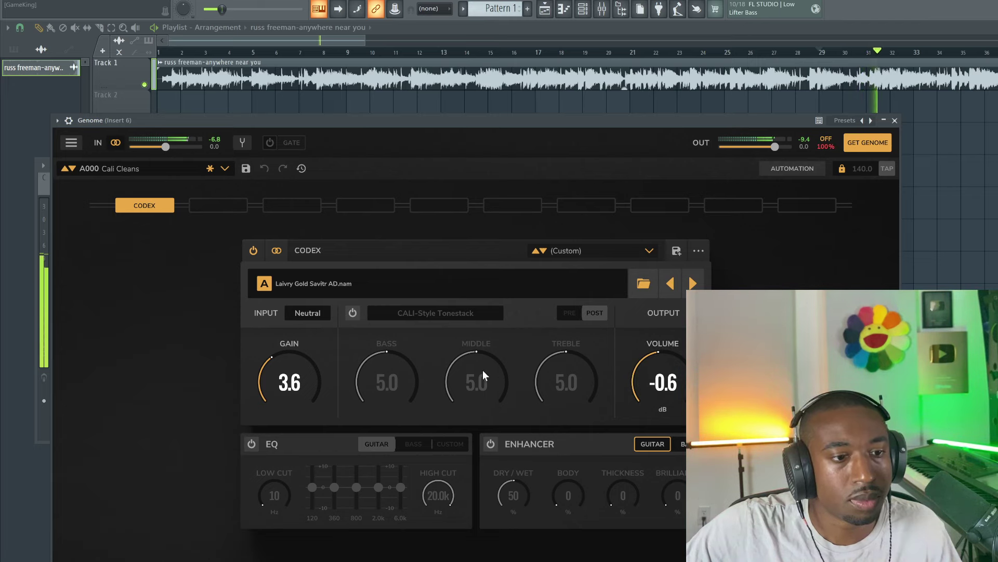
left_click_drag(289, 384, 289, 376)
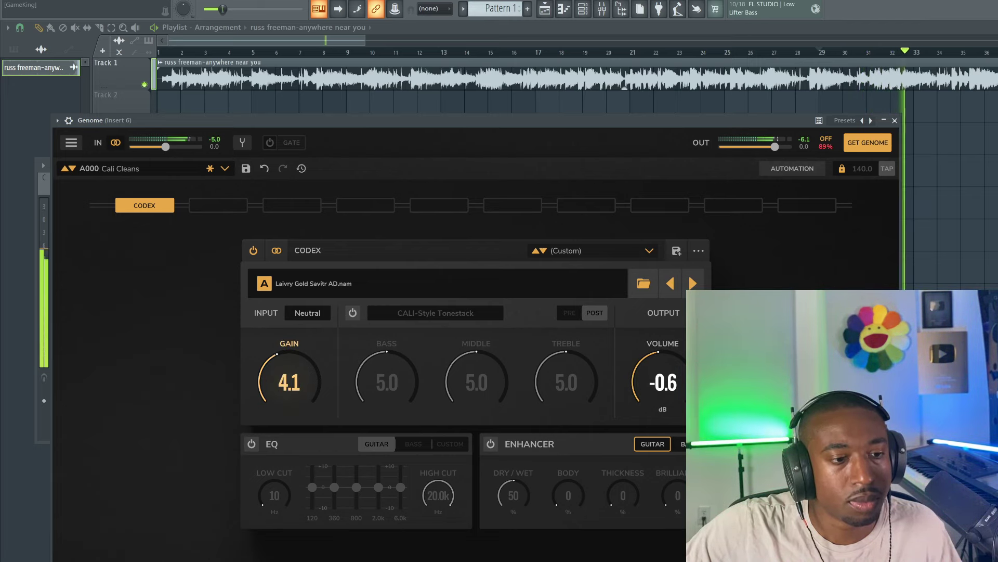
left_click_drag(658, 375, 658, 372)
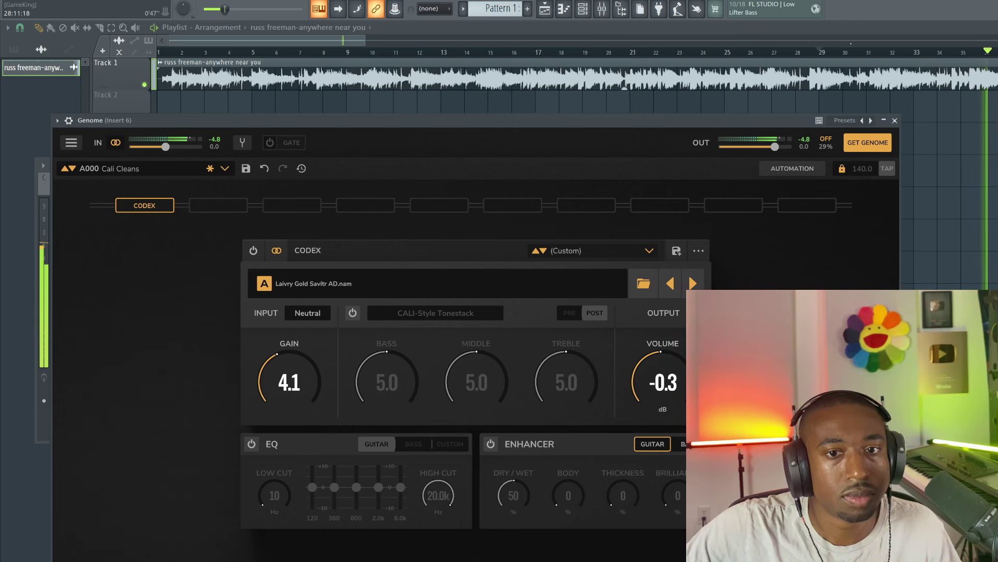
Replay the song from bar 28, reopen Genome, and compare the Laivry Gold Savitr AD sound bypassed and enabled
left_click(800, 53)
key("F9")
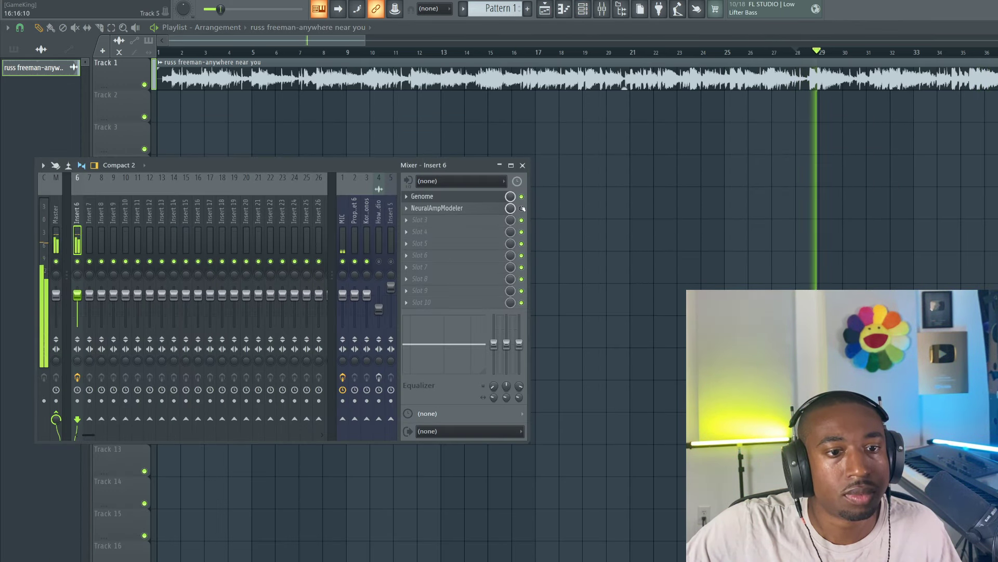
left_click(468, 197)
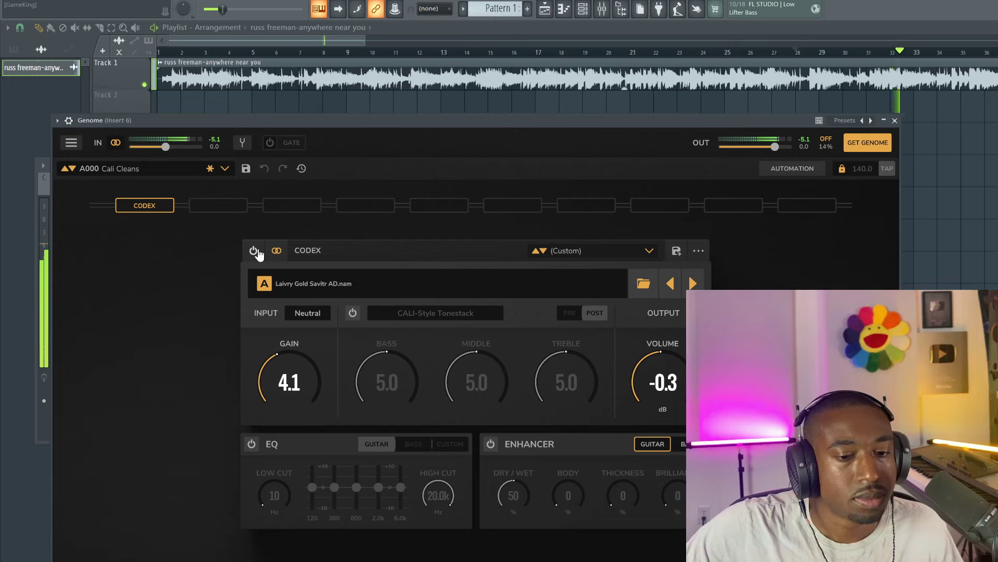
left_click(256, 251)
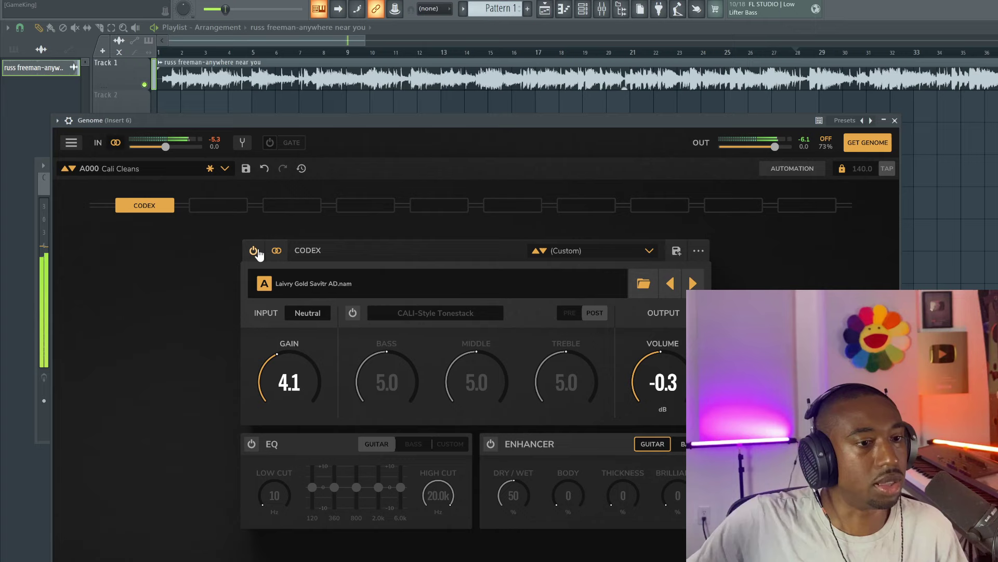
key("space")
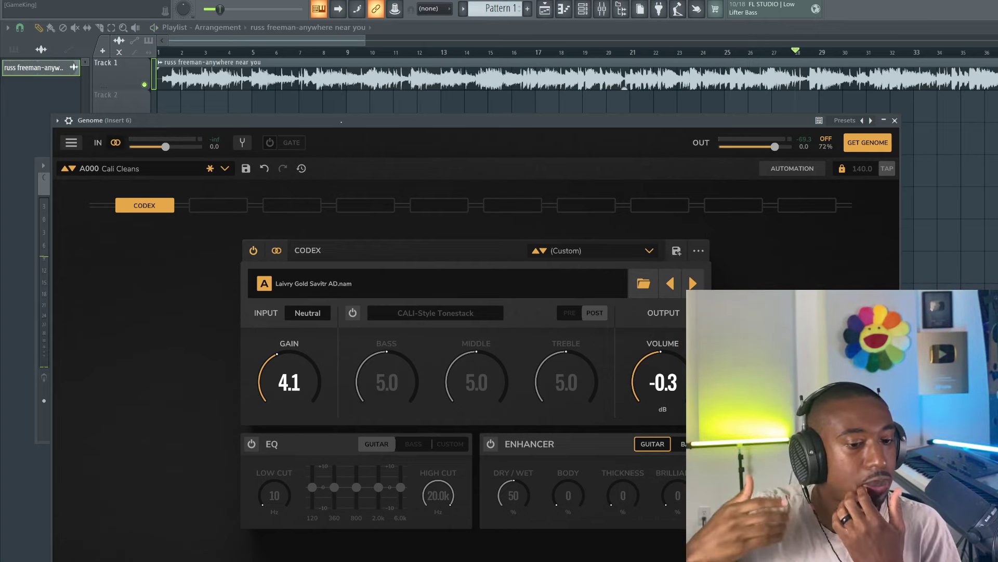
key("space")
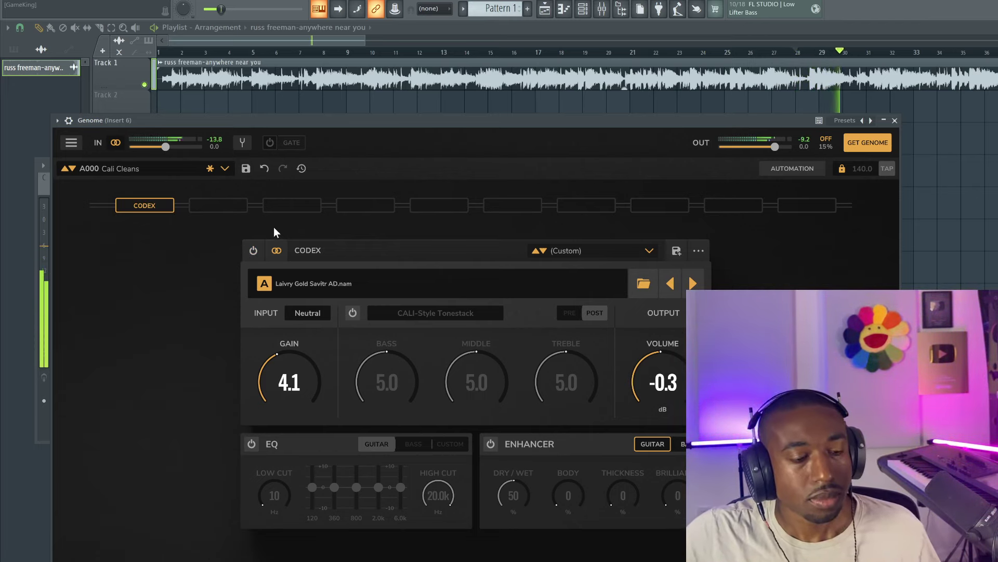
left_click(254, 251)
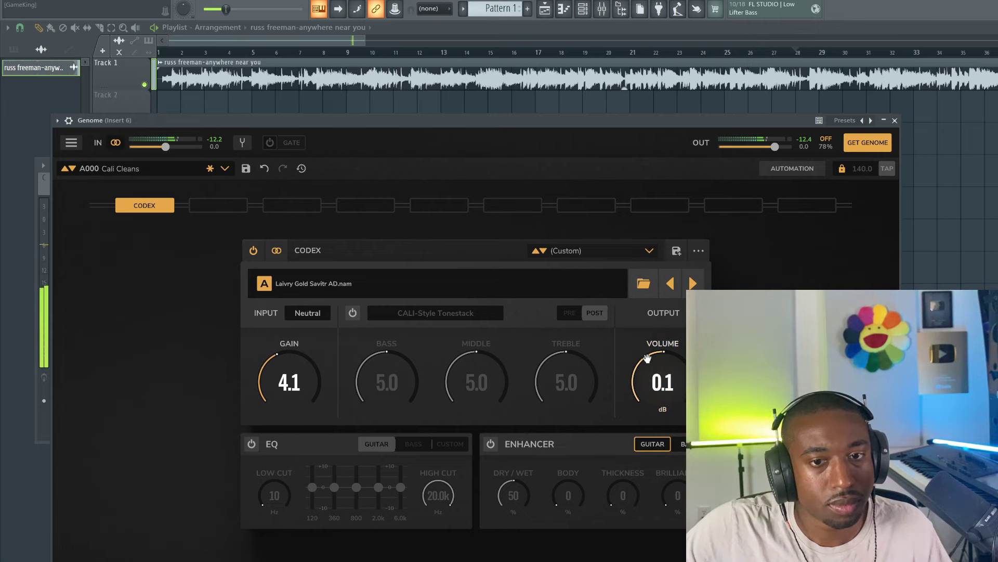
Load the Dangerous Converters.nam capture into CODEX from the capture list
left_click(645, 285)
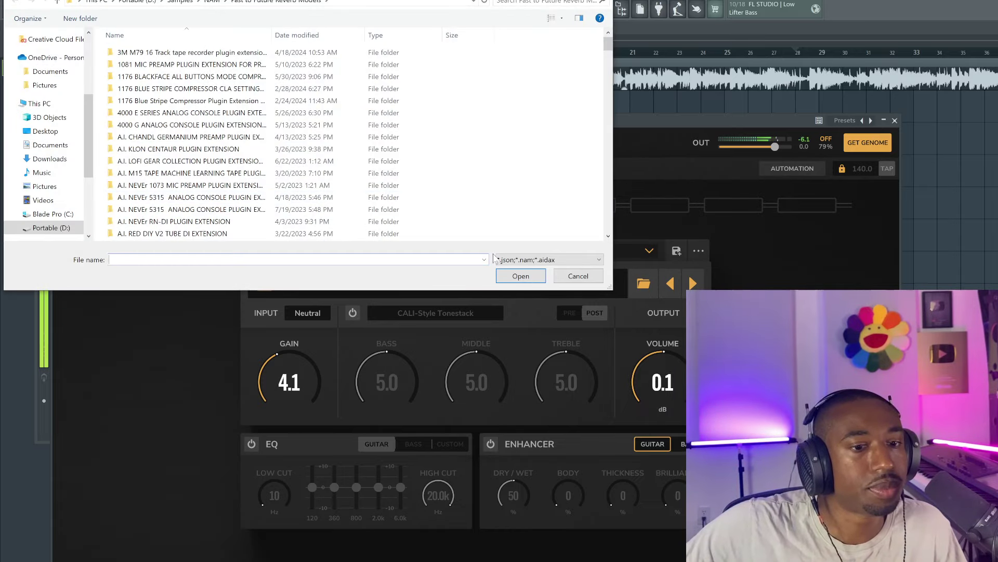
left_click(578, 276)
left_click(351, 261)
scroll(353, 261, "up", 6)
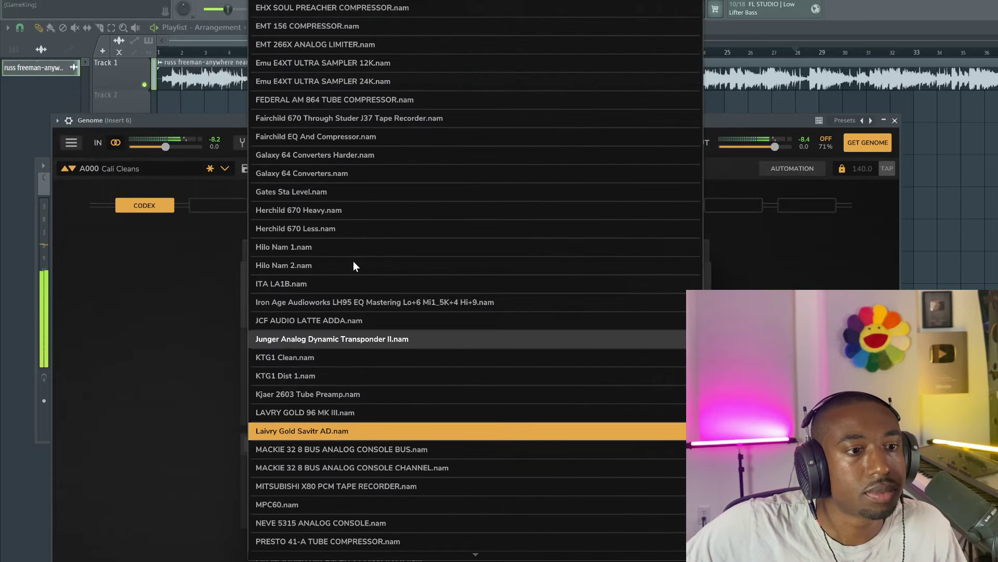
scroll(354, 261, "up", 3)
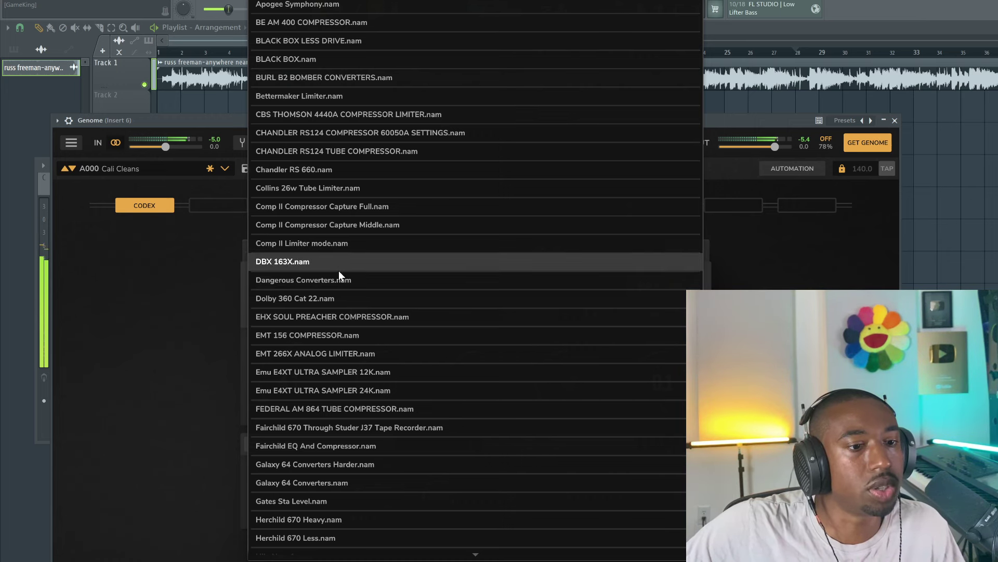
left_click(339, 273)
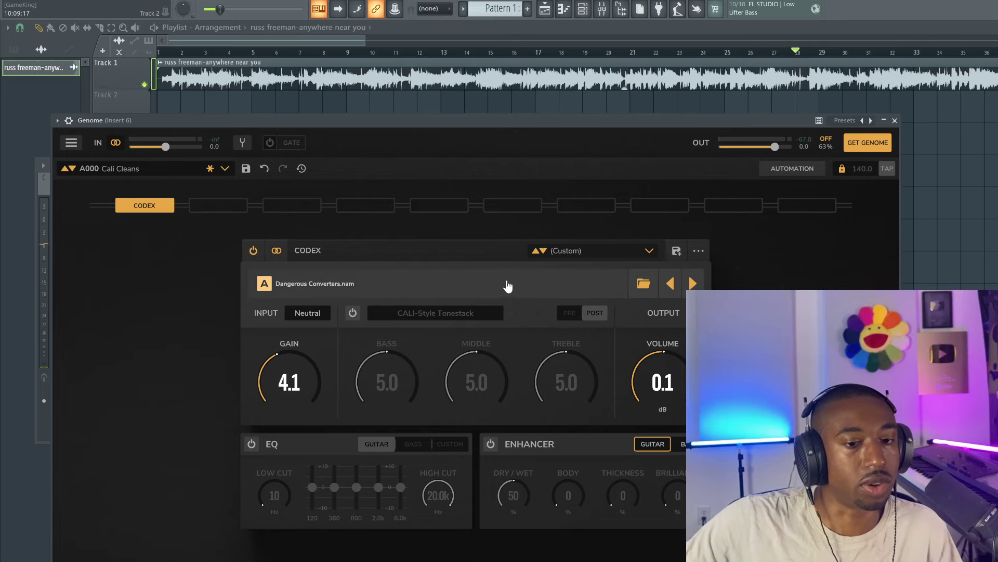
Play the song, set the gain to 3.0 and raise the output volume to 4.3 dB, checking the level against bypassed CODEX
key("space")
left_click_drag(658, 377, 658, 382)
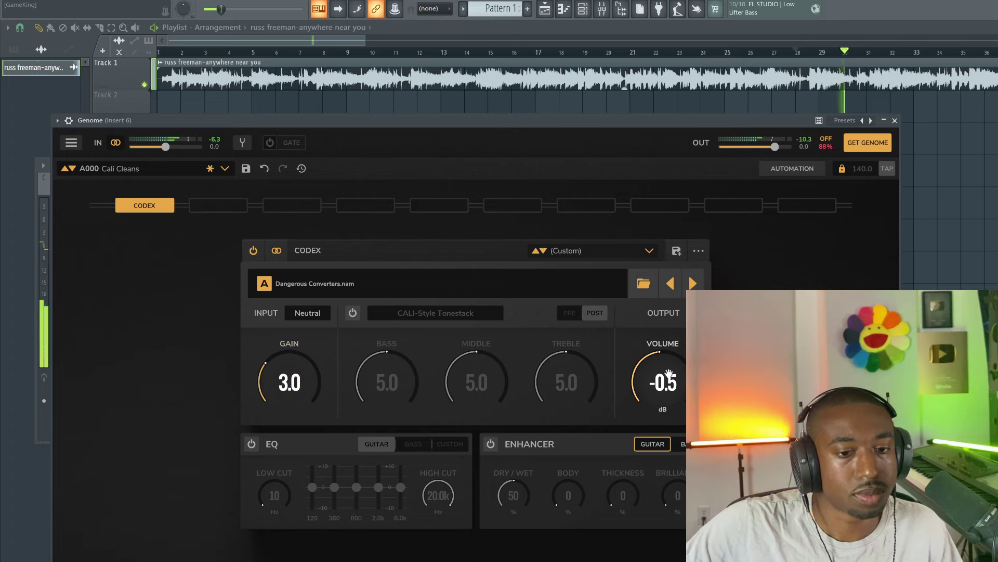
scroll(662, 383, "up", 1)
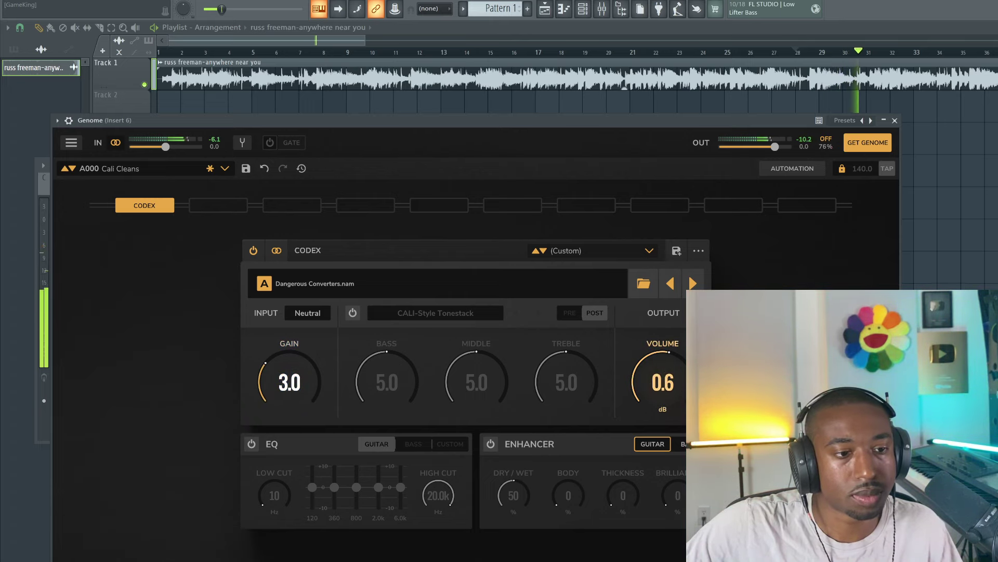
left_click(254, 251)
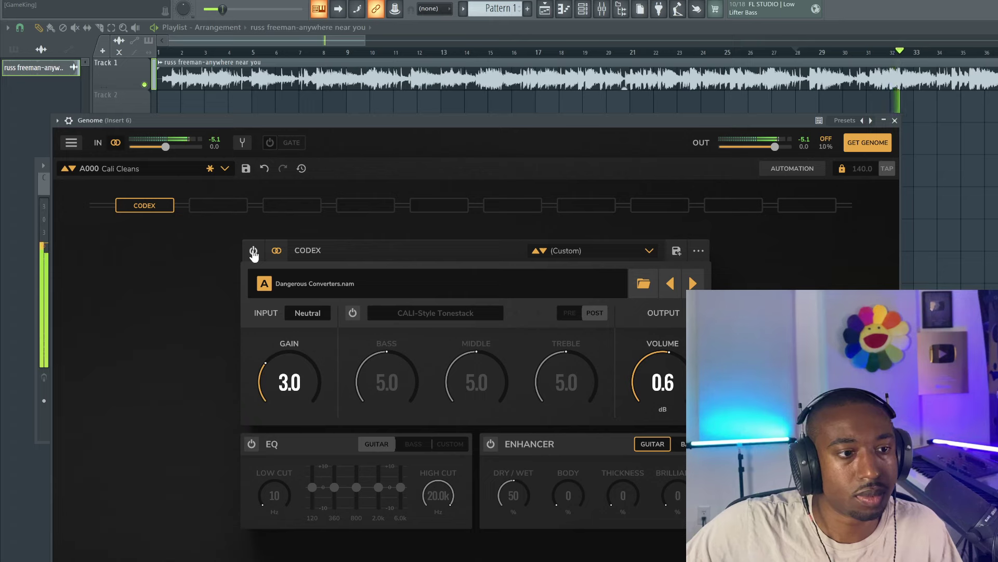
left_click(253, 251)
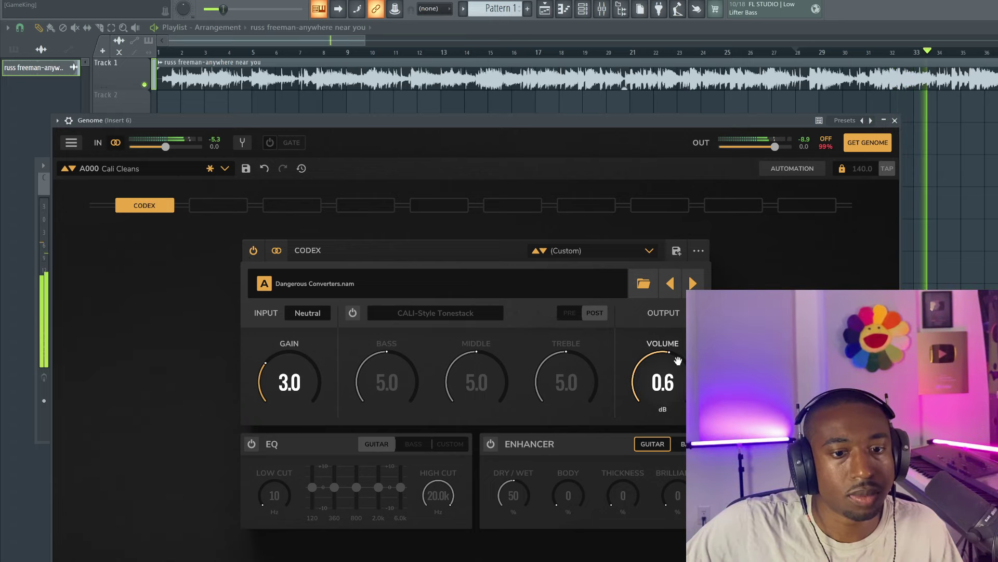
left_click_drag(662, 383, 663, 357)
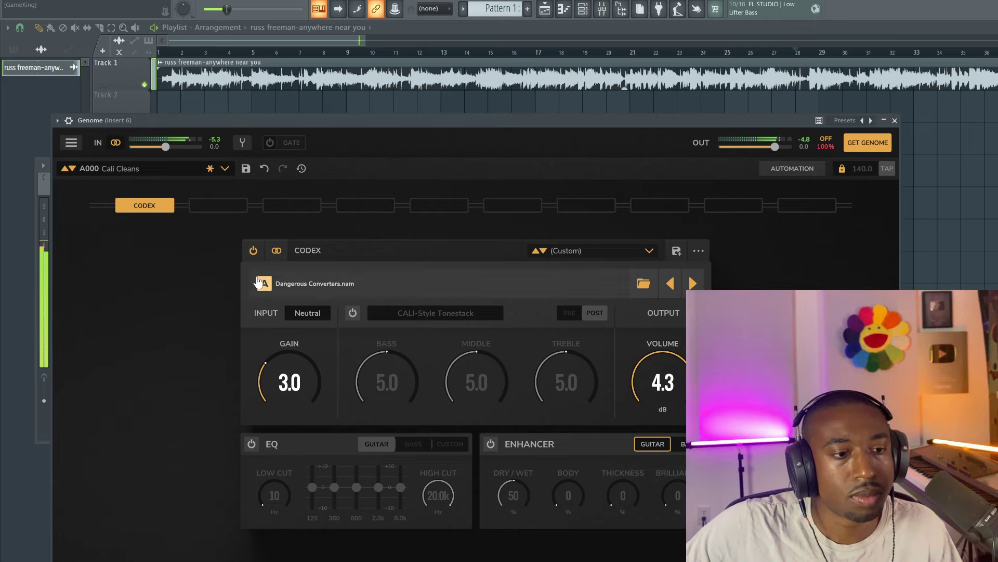
Compare the Dangerous Converters sound repeatedly with CODEX bypassed and enabled, leaving it bypassed
left_click(253, 250)
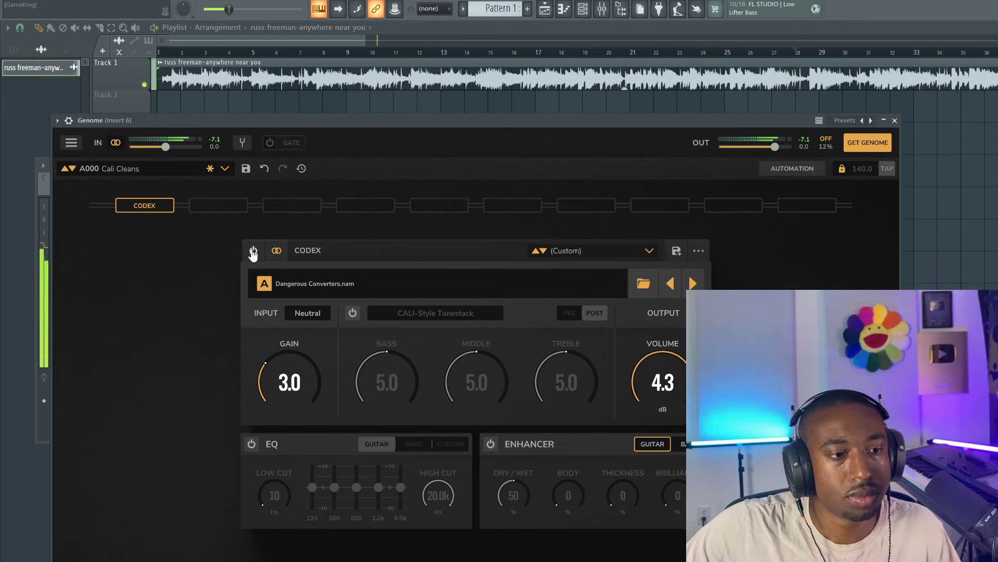
left_click(253, 251)
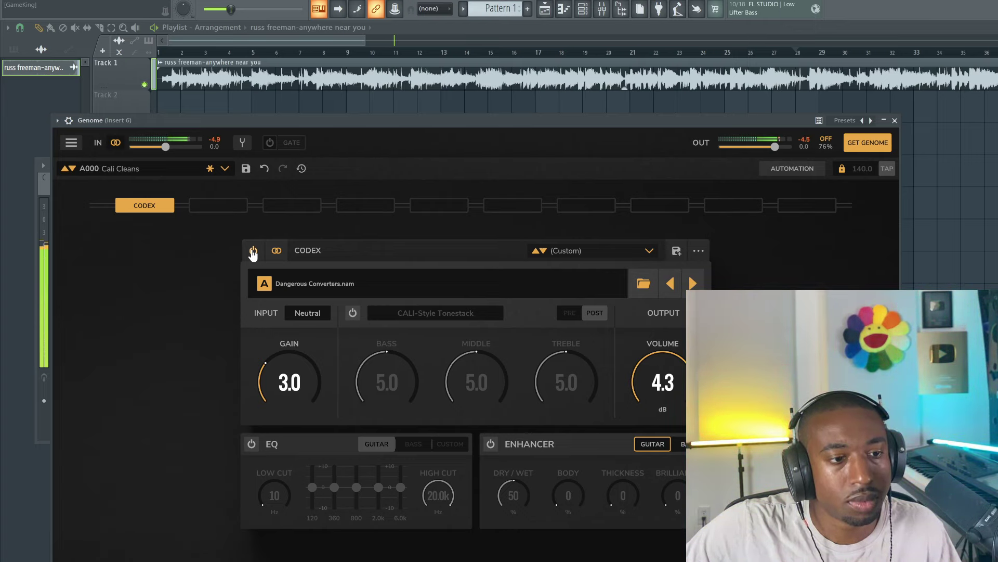
left_click(254, 251)
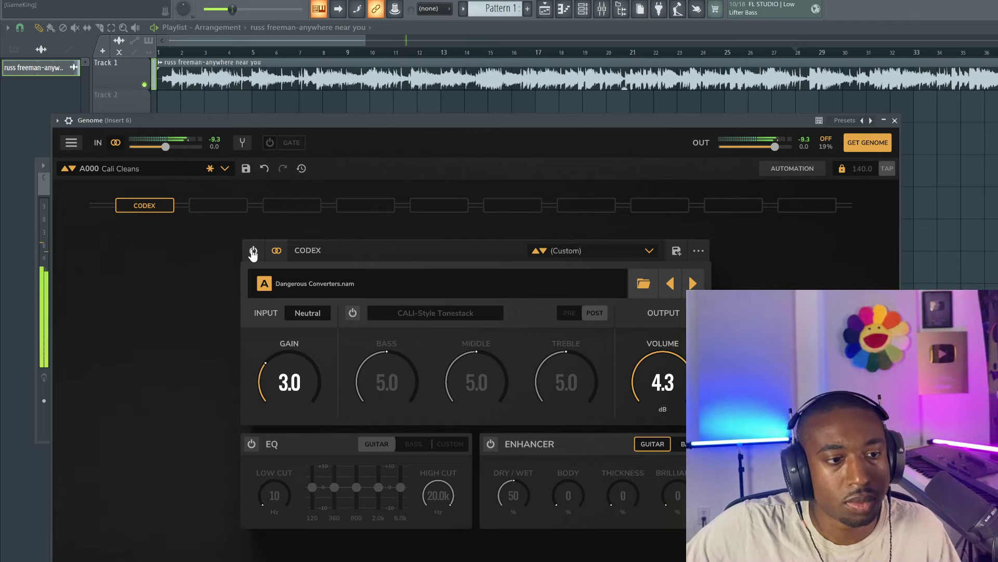
left_click(253, 250)
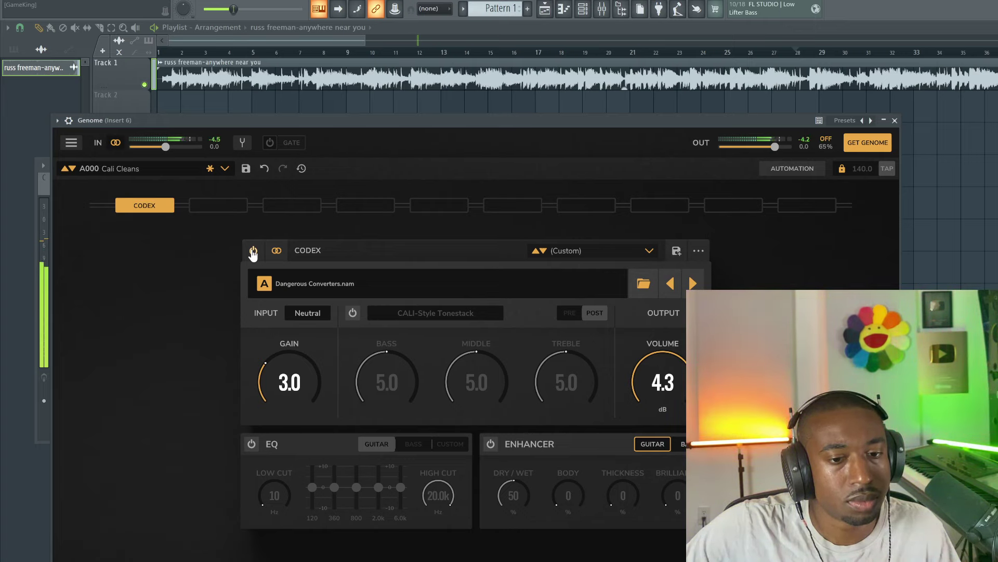
left_click(253, 250)
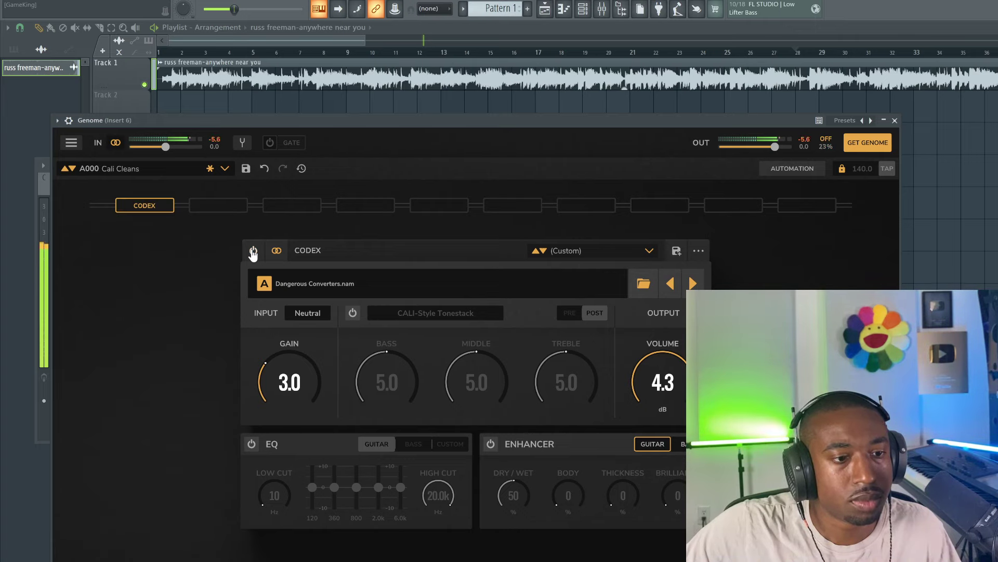
Raise the gain to 7.4 and lower the output volume to -11.4 dB while CODEX is bypassed
left_click_drag(649, 385, 649, 403)
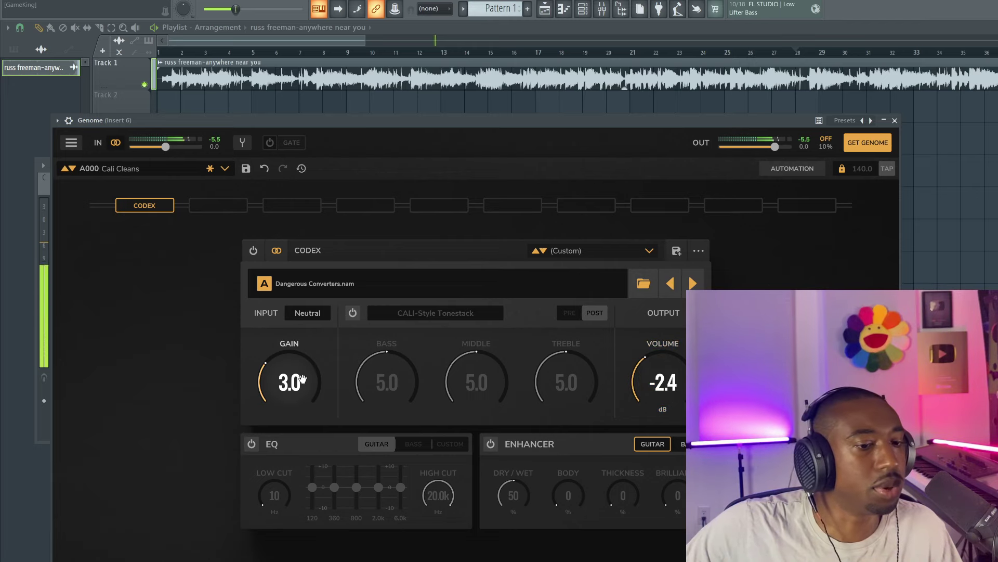
left_click_drag(293, 379, 294, 365)
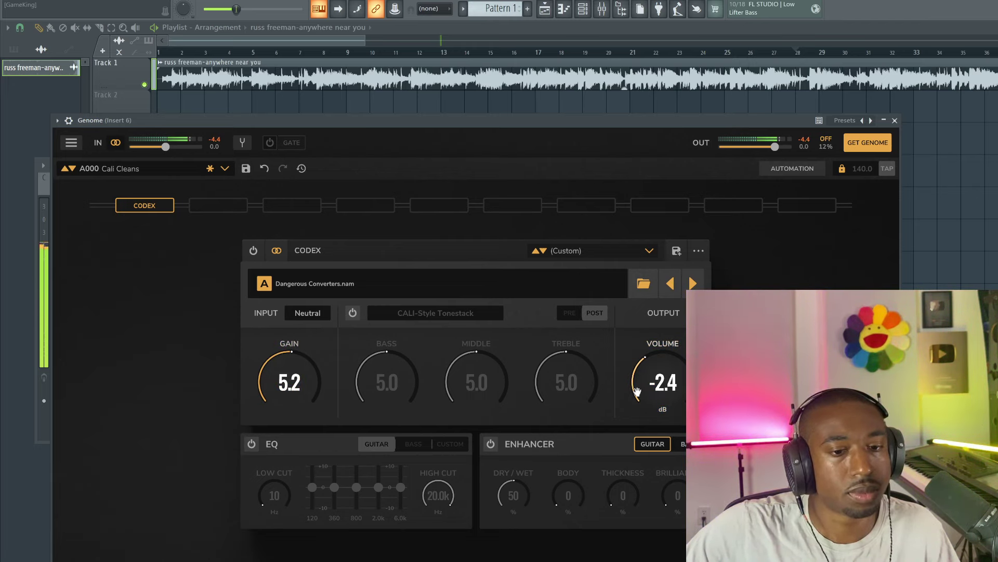
left_click_drag(637, 391, 637, 400)
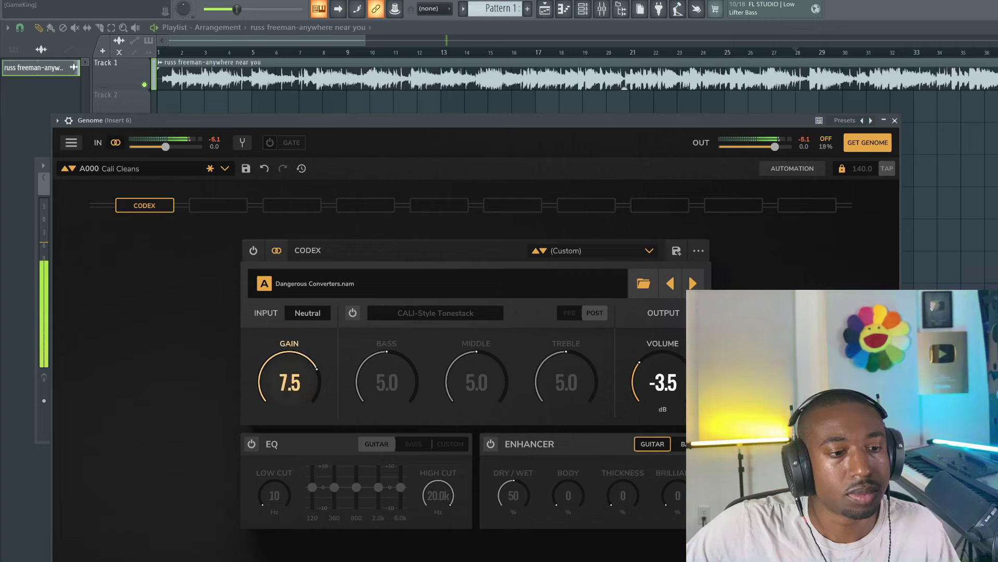
left_click_drag(665, 399, 665, 439)
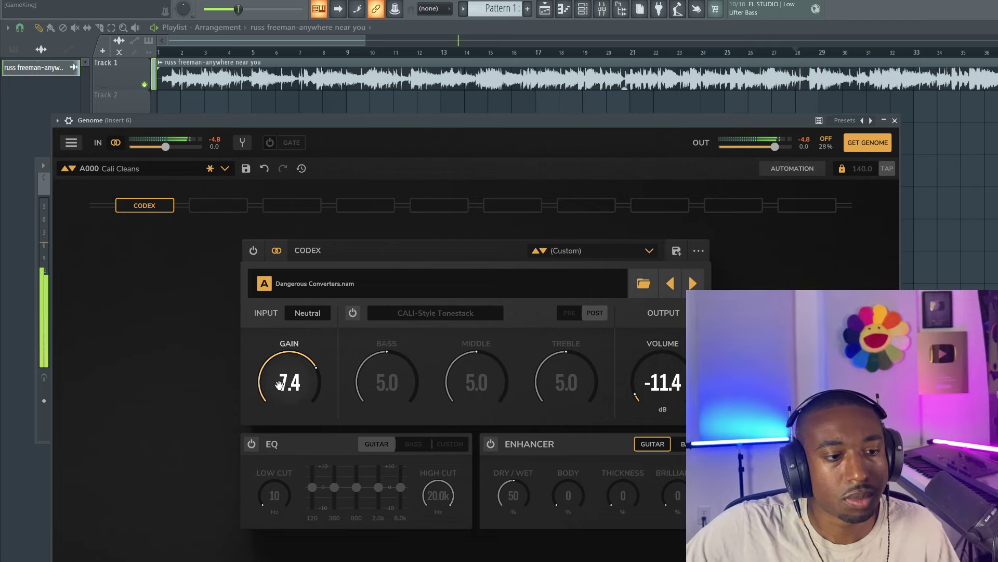
Enable CODEX and rebalance Dangerous Converters to a gain of 5.7 and an output volume of -7.6 dB
left_click(253, 252)
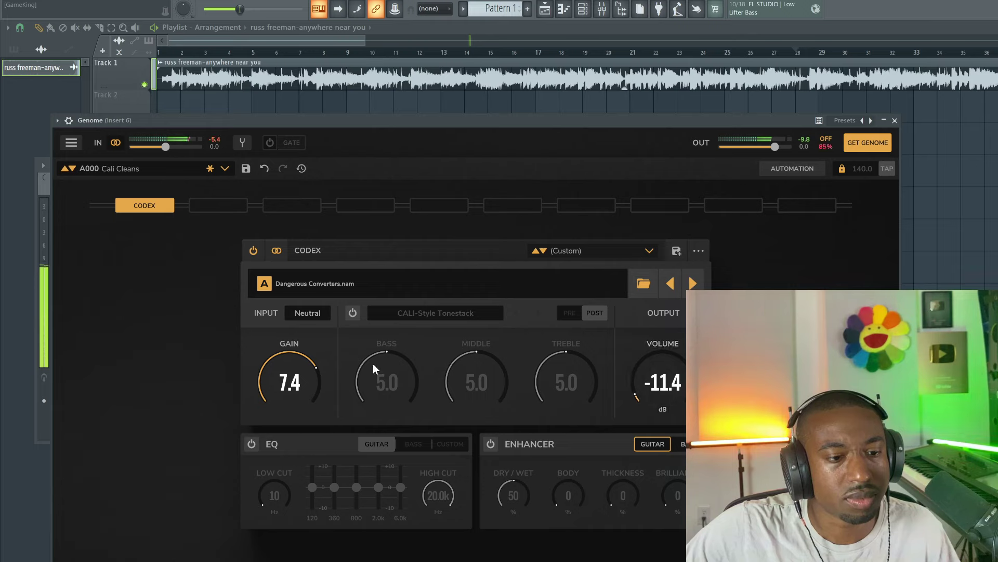
left_click_drag(290, 382, 289, 383)
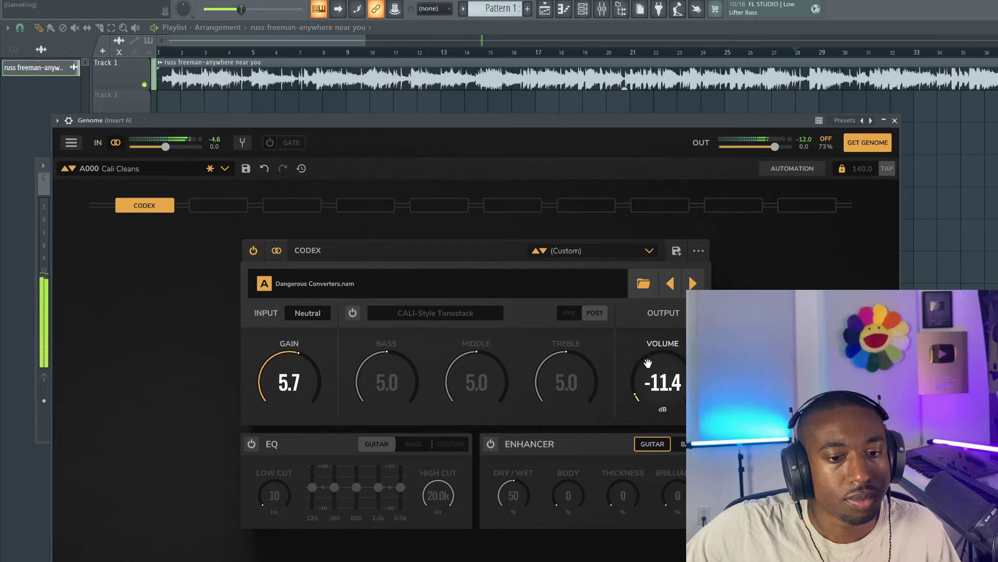
left_click_drag(647, 358, 646, 349)
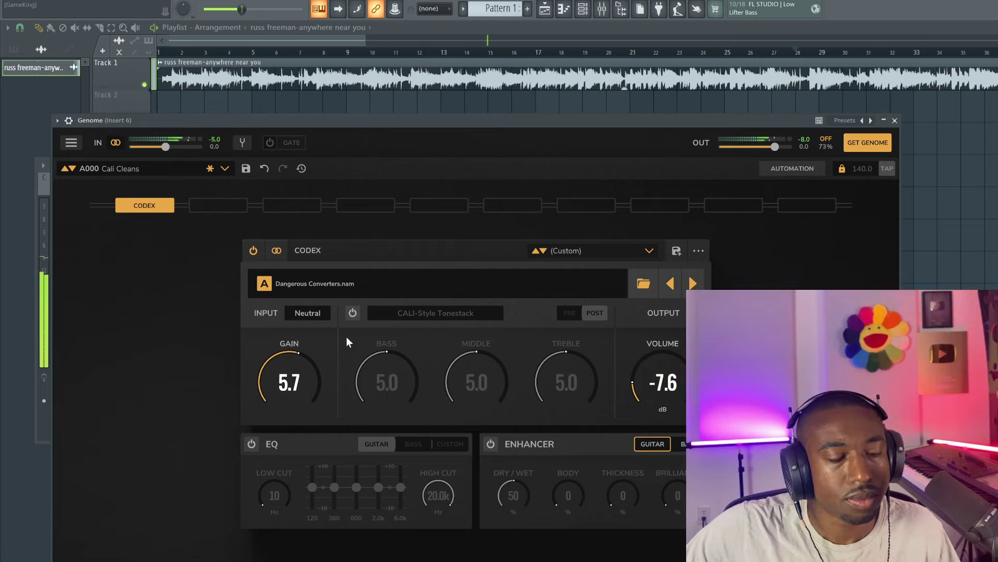
Compare the rebalanced Dangerous Converters sound against the dry sample, ending with CODEX bypassed
left_click(255, 253)
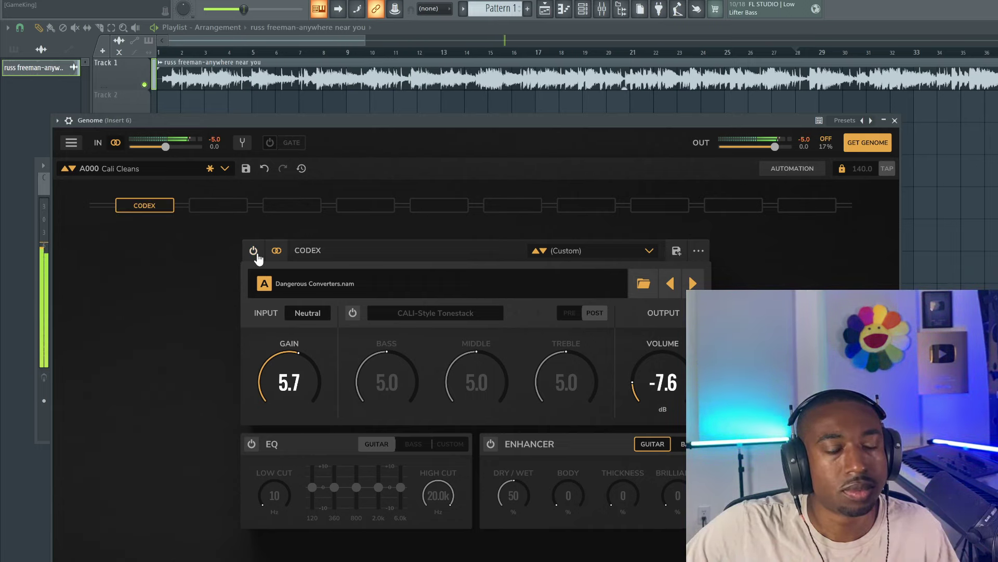
left_click(255, 252)
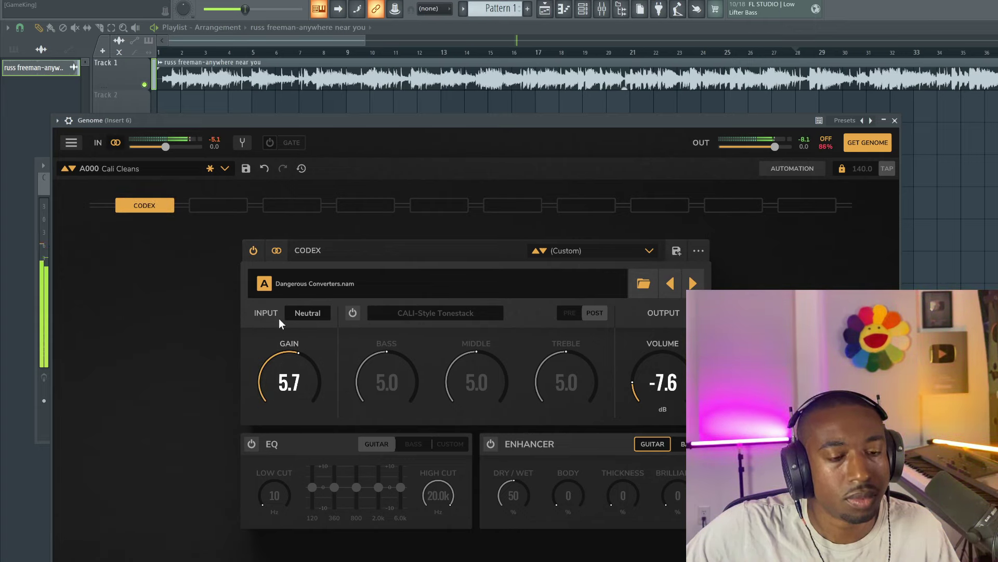
left_click(255, 252)
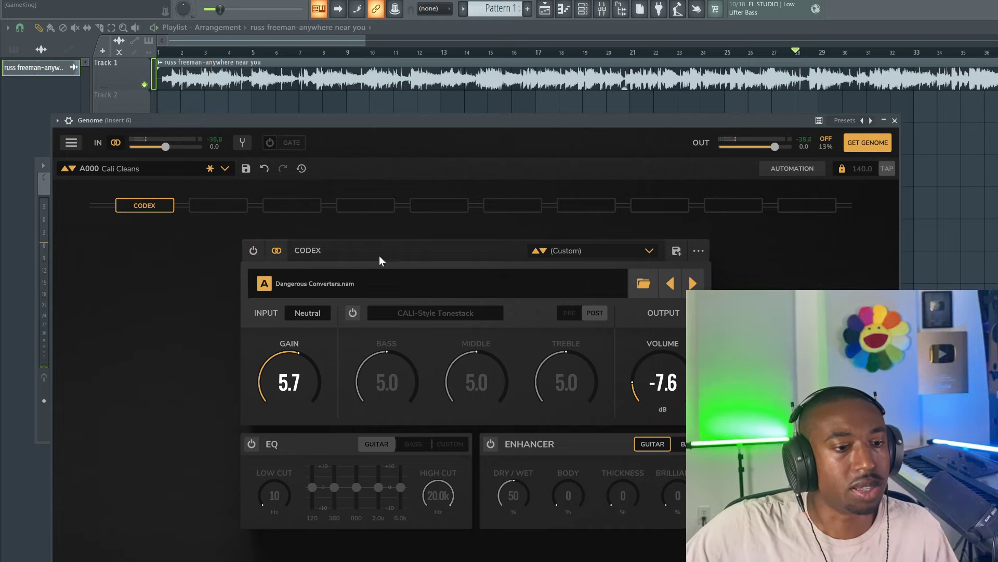
Load the 4000 G ANALOG CONSOLE.nam capture into CODEX from the capture list
left_click(372, 283)
scroll(419, 225, "up", 4)
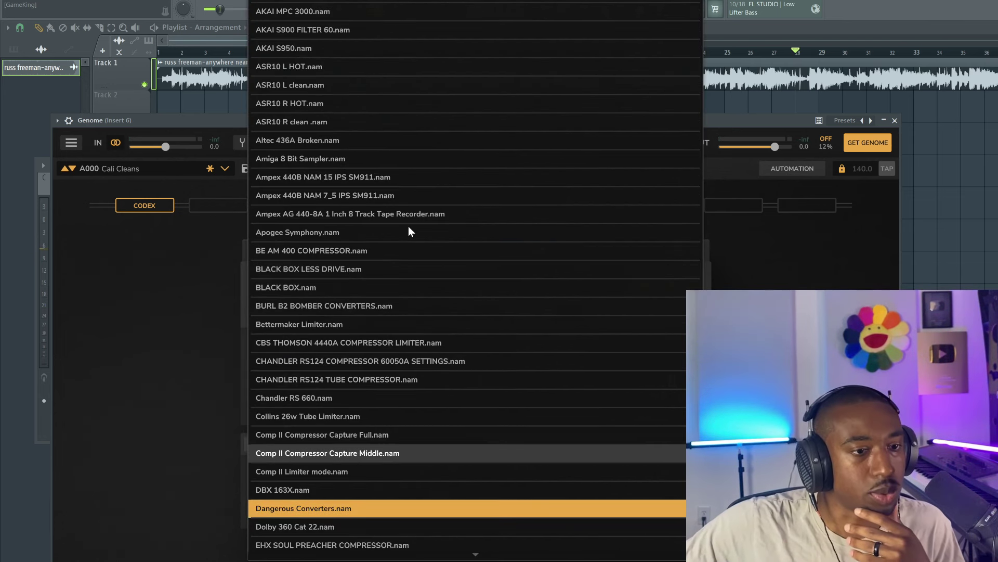
scroll(409, 227, "up", 3)
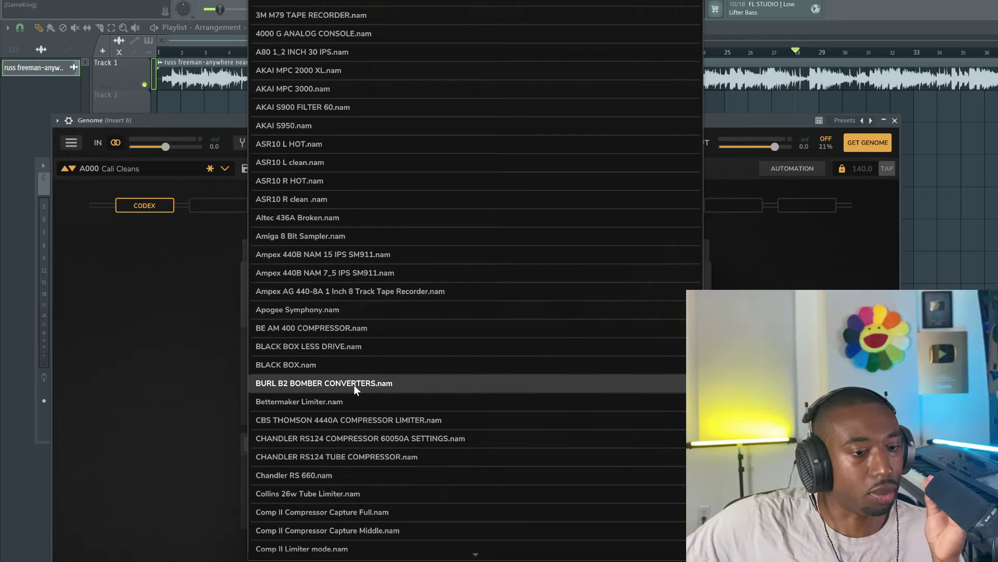
scroll(354, 384, "up", 2)
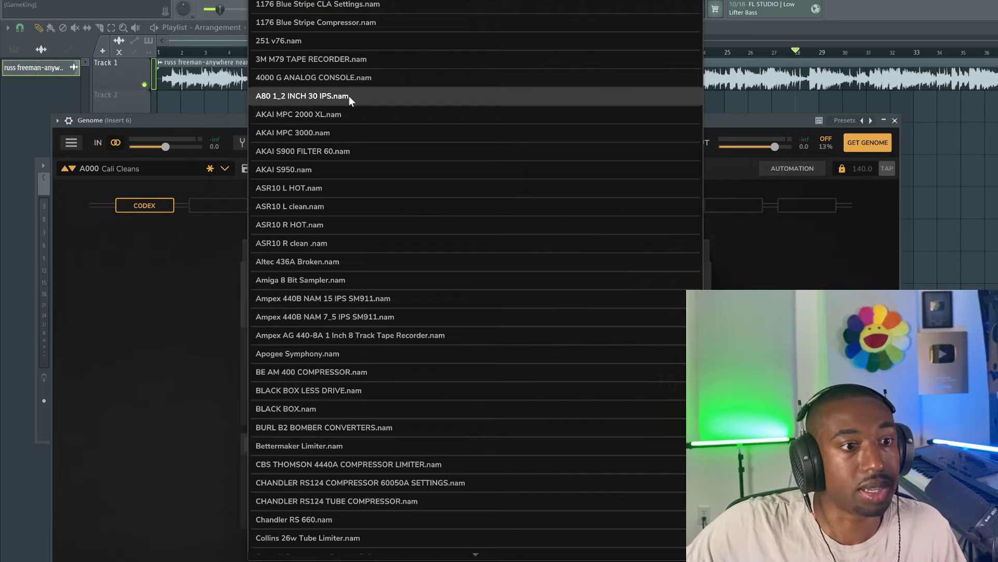
left_click(323, 76)
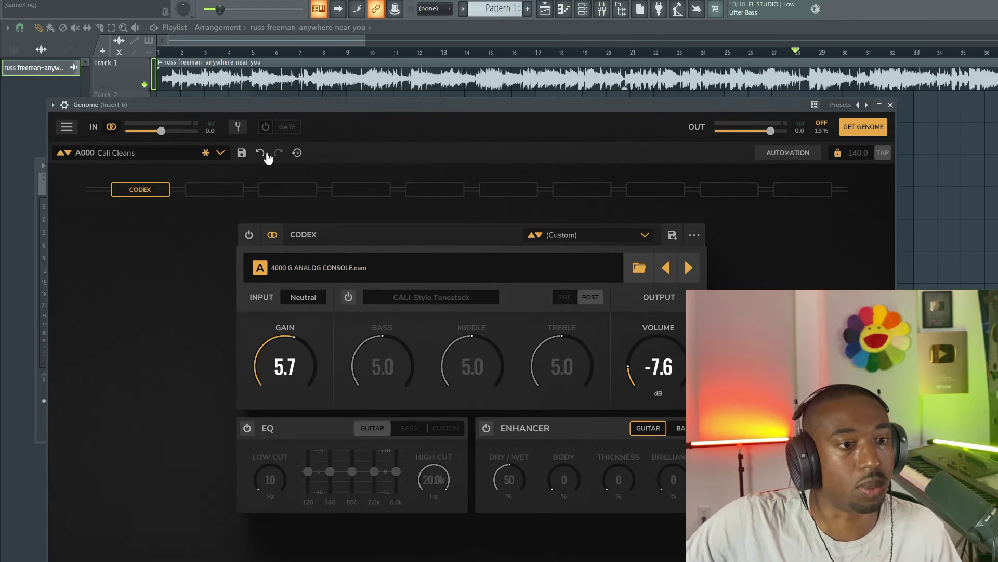
Play the song, enable CODEX, and set the console capture's gain to 5.6 and output volume to -4.4 dB
key("space")
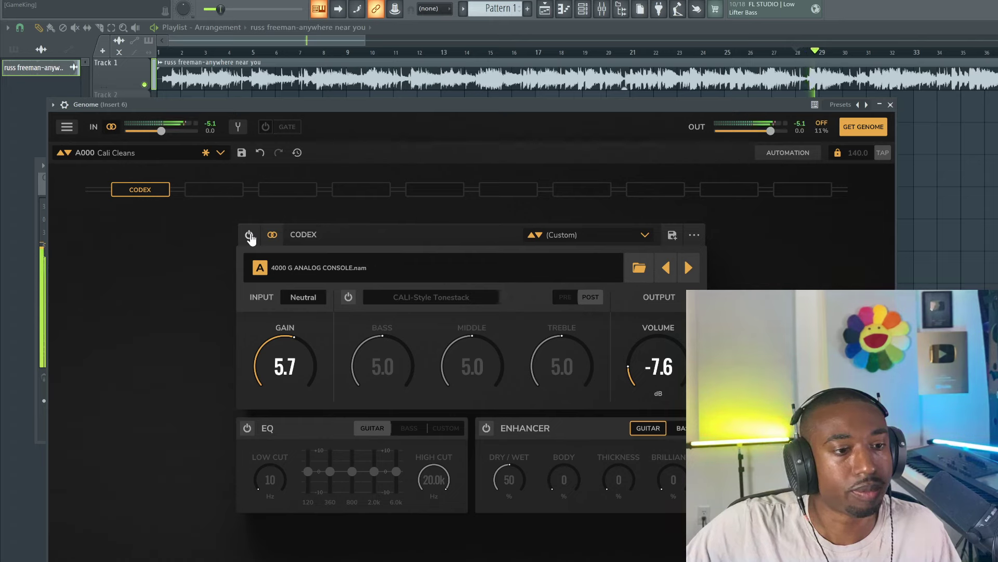
left_click(250, 236)
left_click_drag(283, 350, 283, 353)
left_click_drag(656, 371, 656, 354)
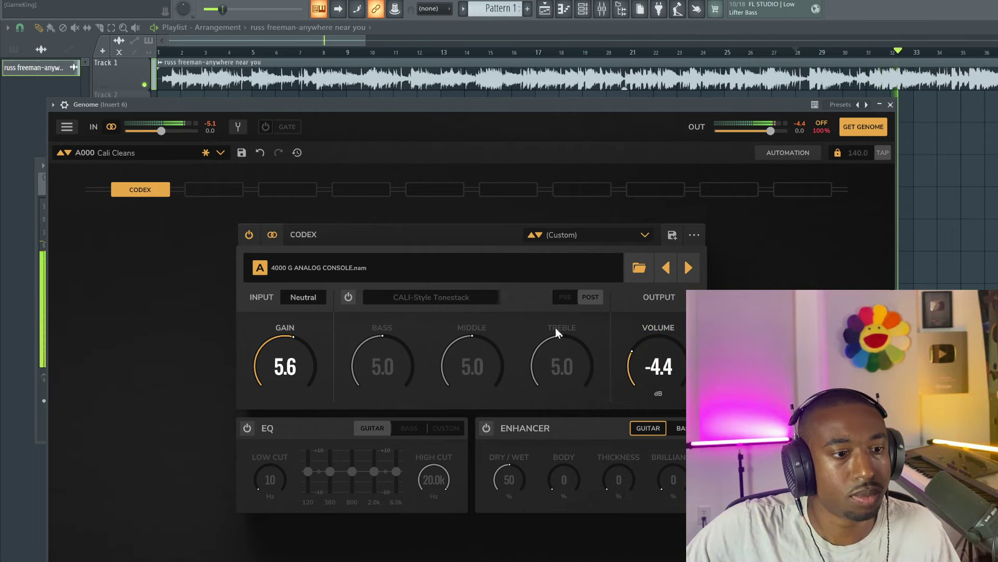
Lower the gain to 4.5, raise the output volume to -3.1 dB, and compare the console sound bypassed and enabled
left_click_drag(276, 363, 275, 372)
left_click_drag(650, 366, 650, 358)
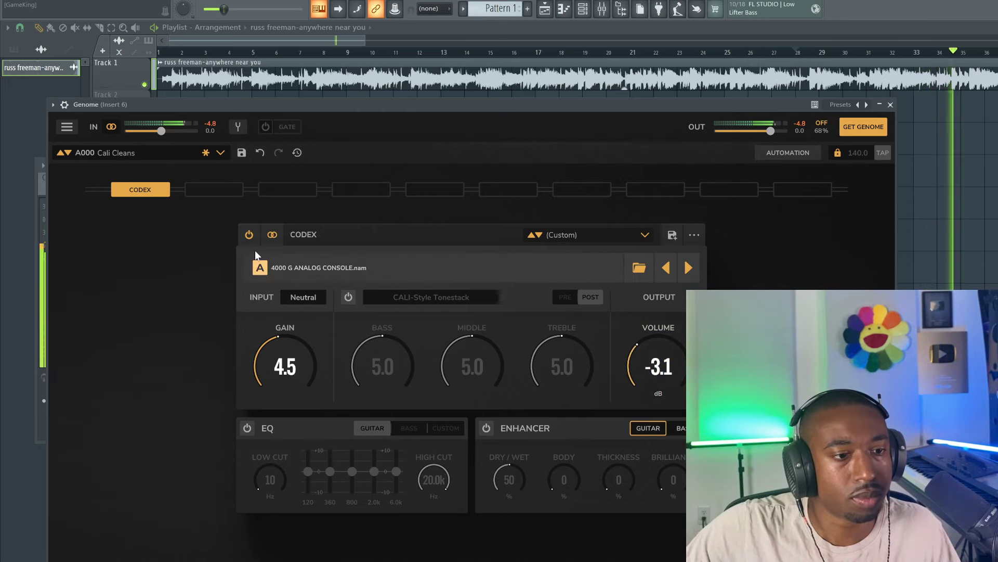
left_click(249, 234)
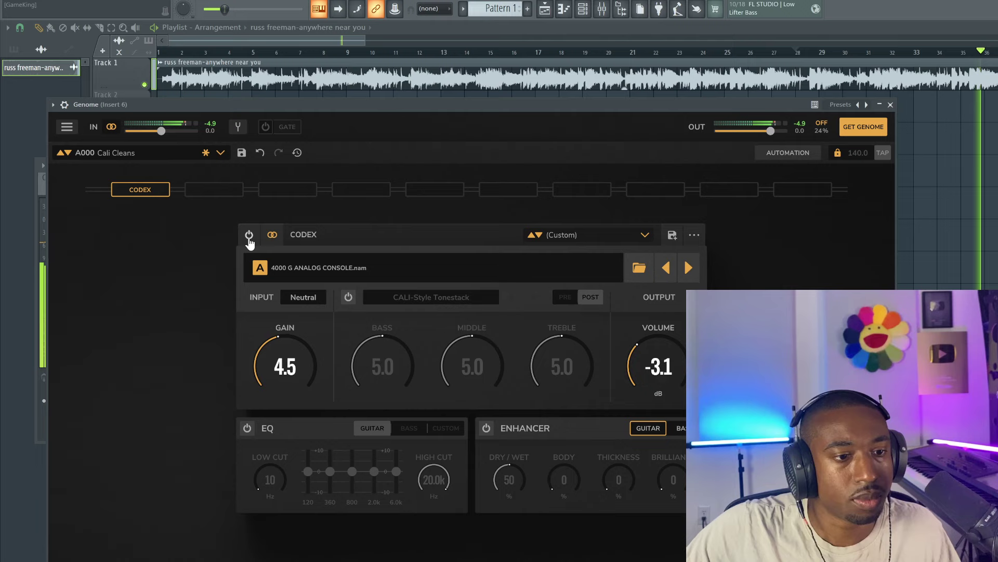
left_click(249, 235)
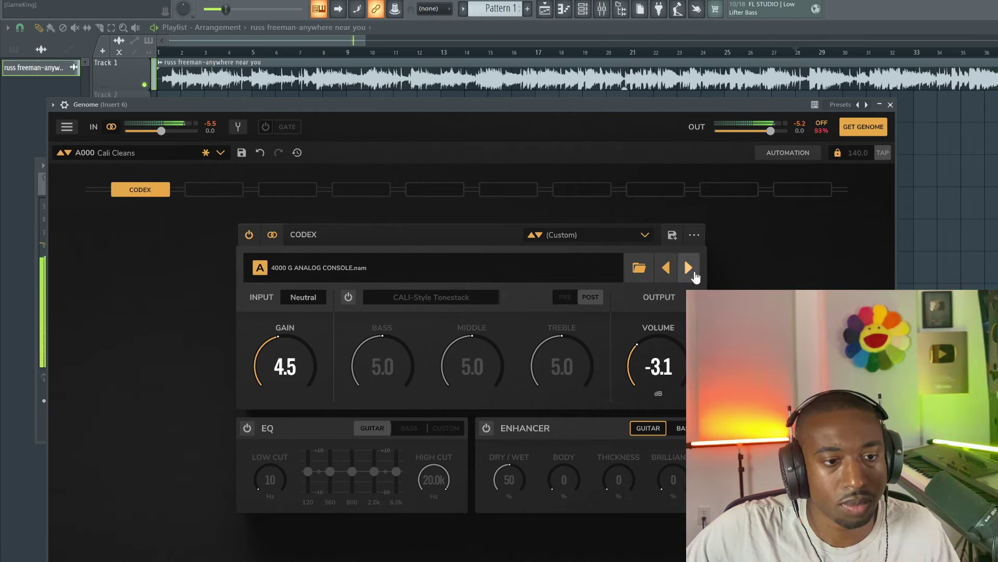
Switch to the A80 1_2 INCH 30 IPS.nam capture and lower the gain to 2.9
left_click(689, 268)
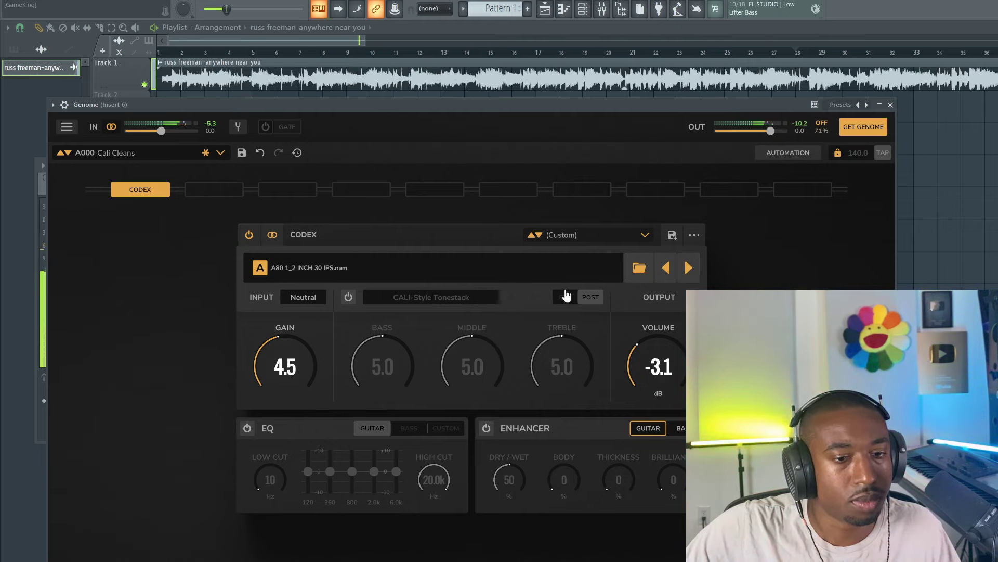
left_click_drag(289, 359, 289, 377)
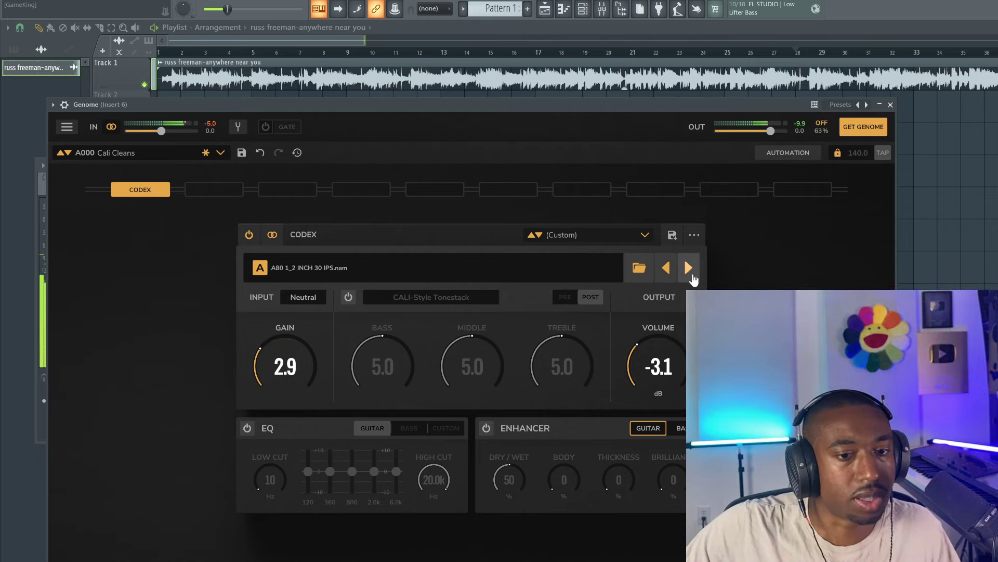
Switch CODEX to the AKAI MPC 2000 XL.nam capture and set its gain to 4.9 and output volume to -7.8 dB
left_click(690, 270)
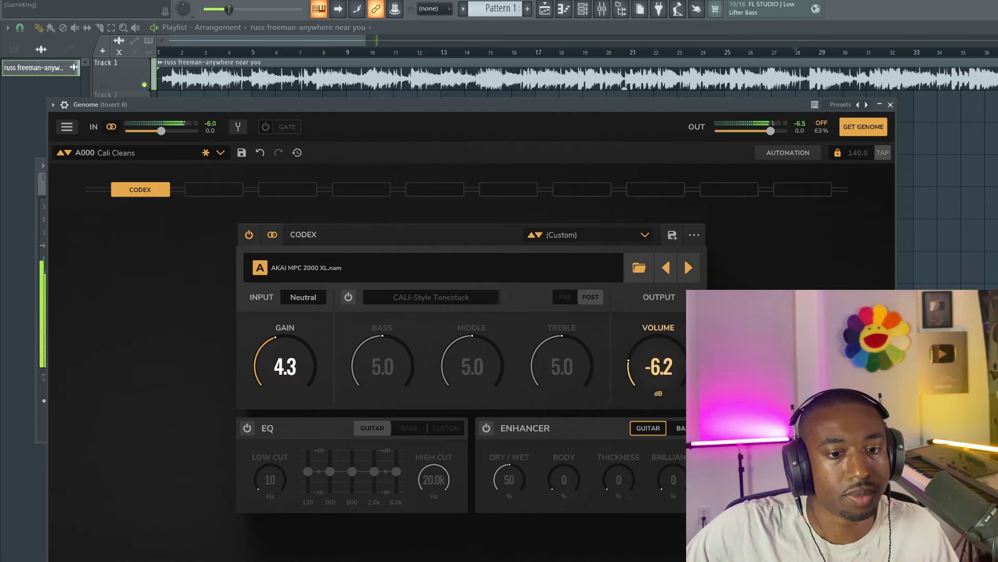
left_click_drag(285, 364, 285, 345)
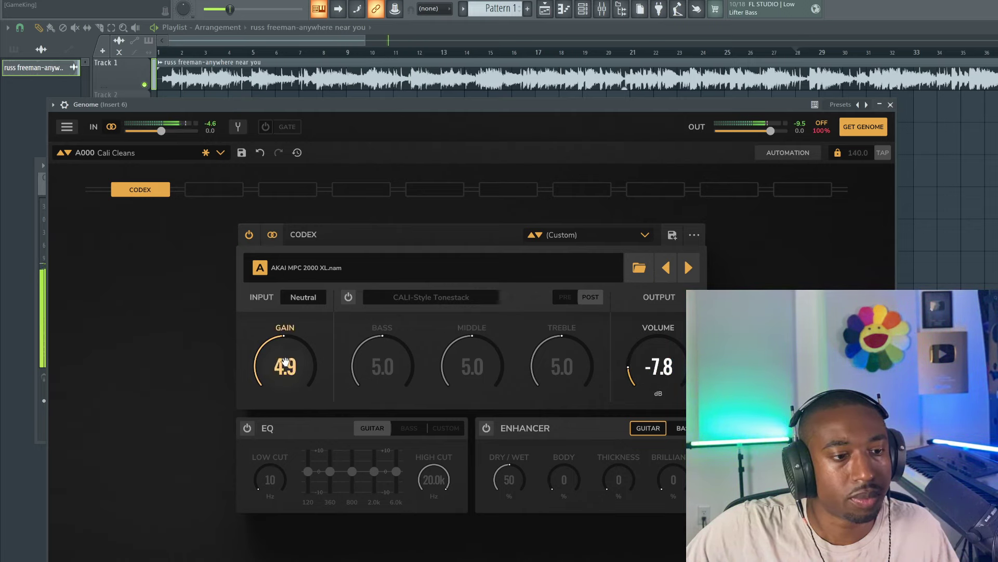
left_click_drag(285, 364, 285, 370)
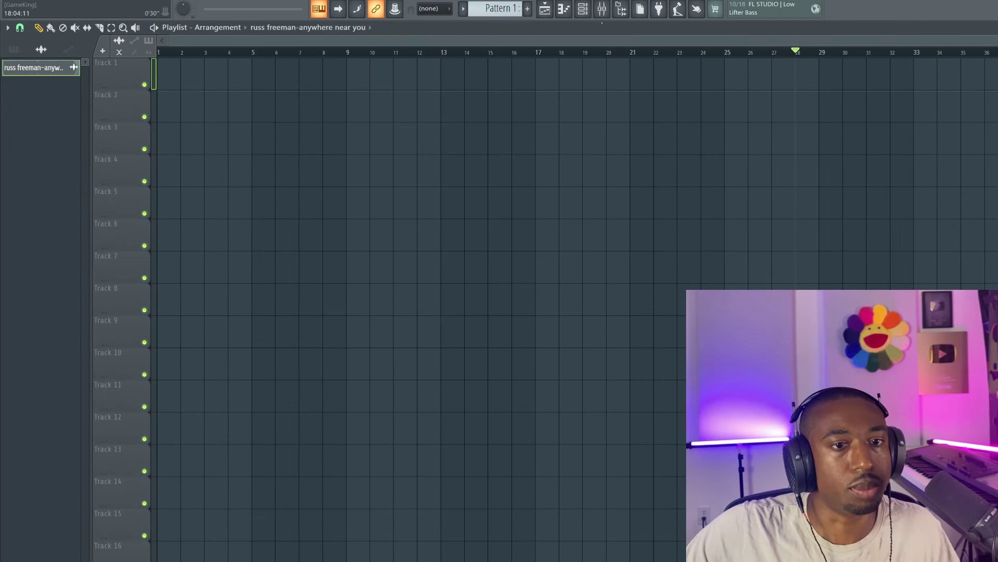
Add all ten raw stems of the APOLLO BREAK 84 BPM folder from the drum breaks library to the playlist, starting at bar 1 on Track 1
left_click(621, 9)
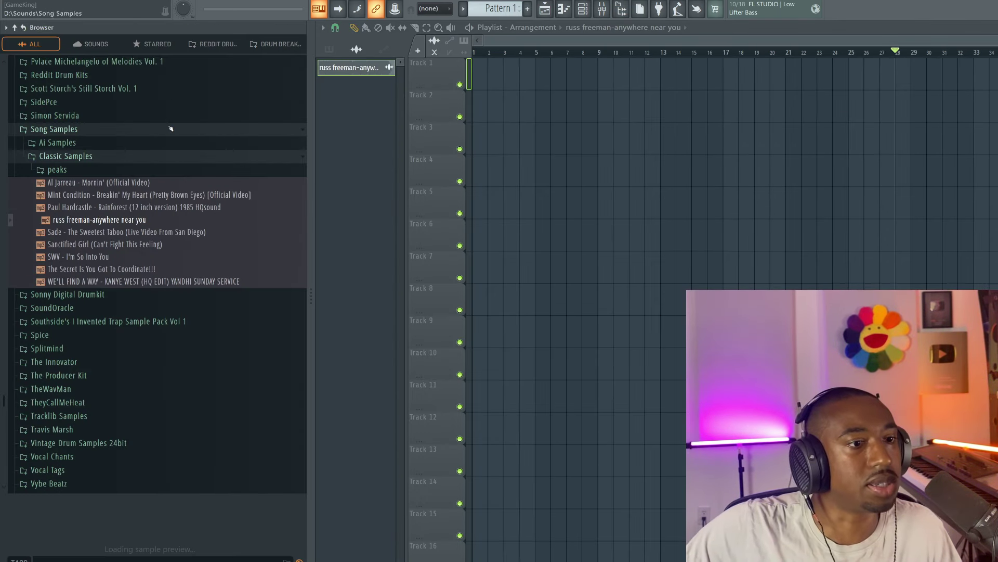
left_click(273, 42)
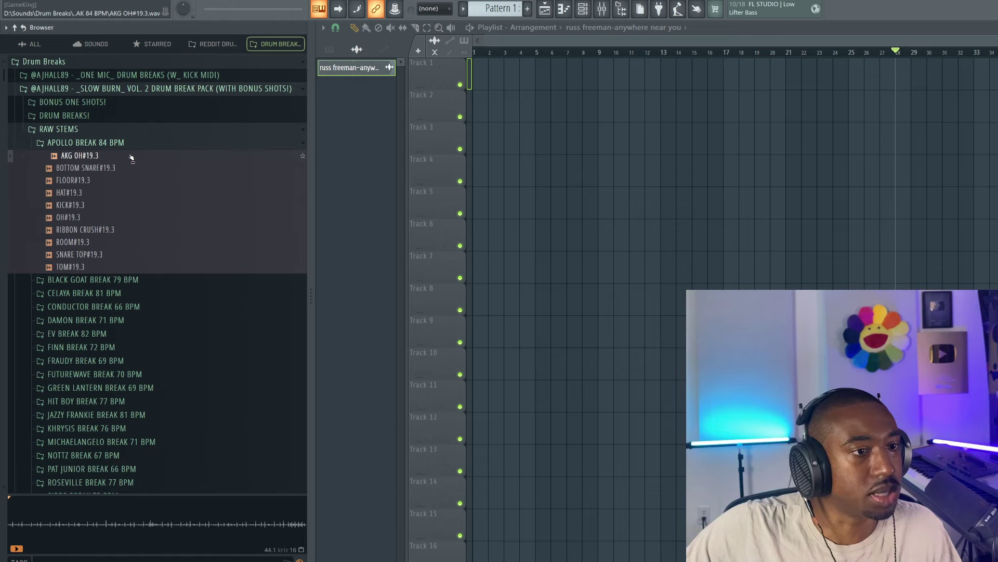
left_click(84, 267)
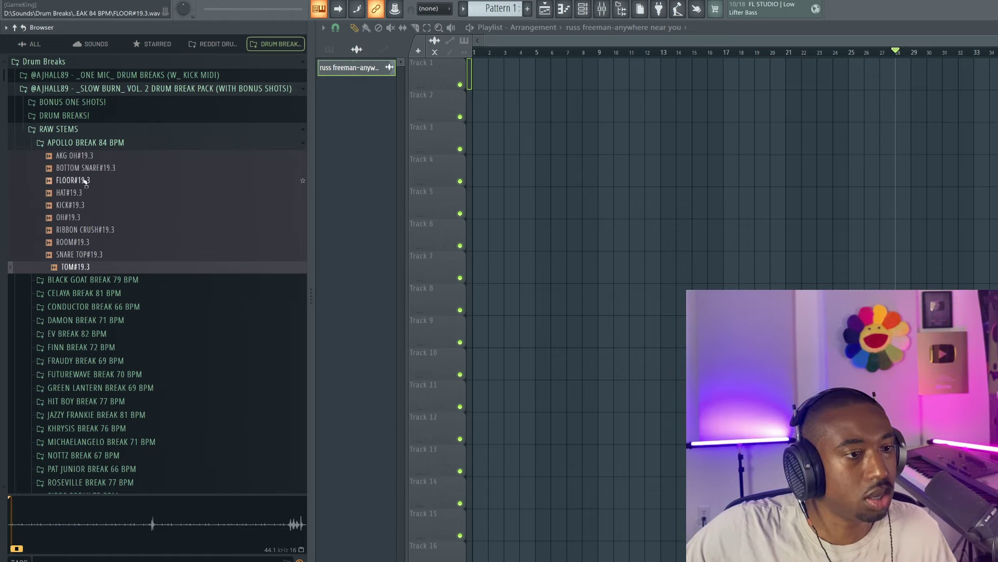
left_click(81, 156)
left_click(78, 267, "shift")
mouse_move(82, 182)
left_mouse_down()
mouse_move(208, 160)
mouse_move(364, 166)
mouse_move(480, 84)
mouse_move(472, 80)
left_mouse_up()
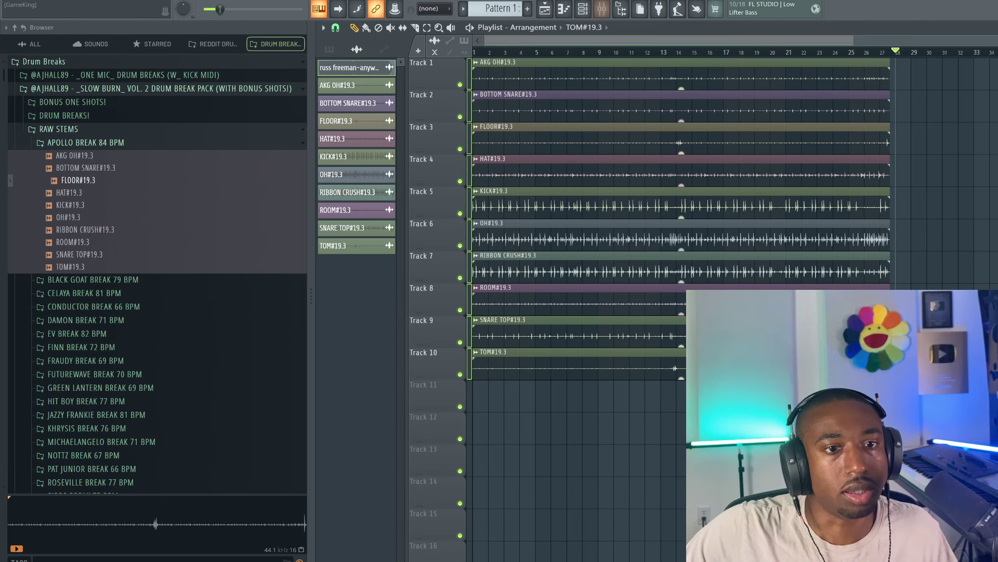
Route the channels to their own mixer tracks, collapse the browser folders, and clear the stem clips from the playlist
key("F6")
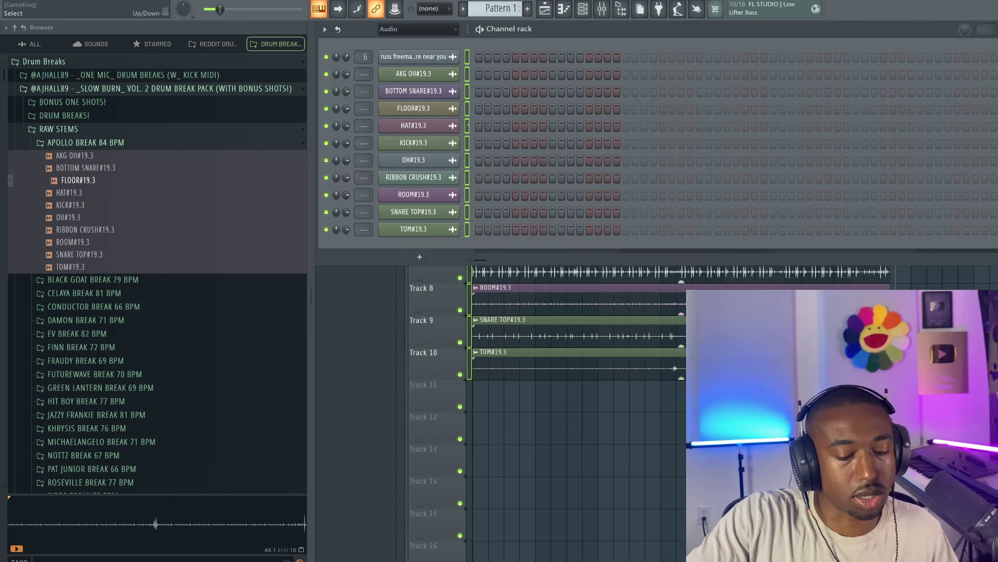
key("ctrl+l")
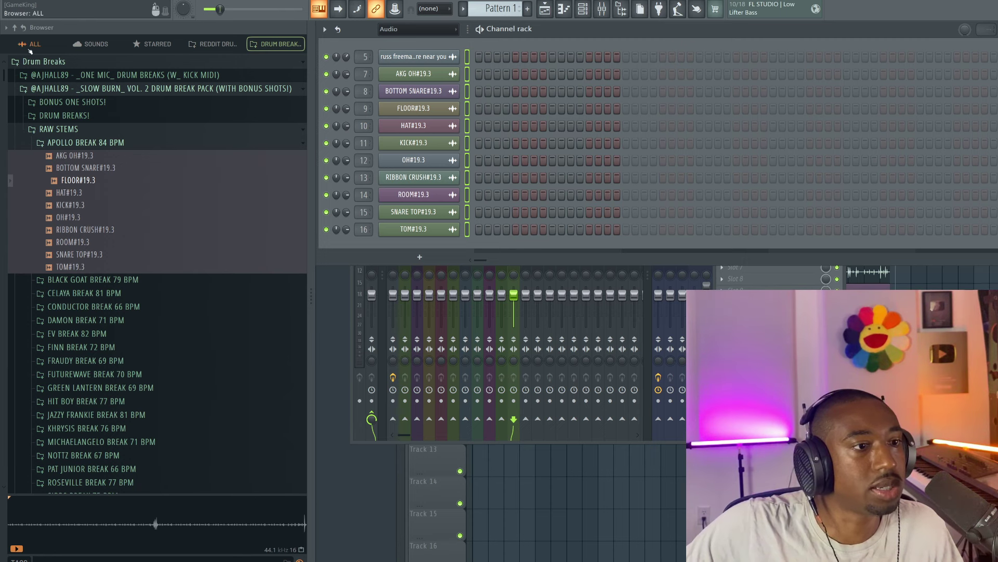
left_click(15, 28)
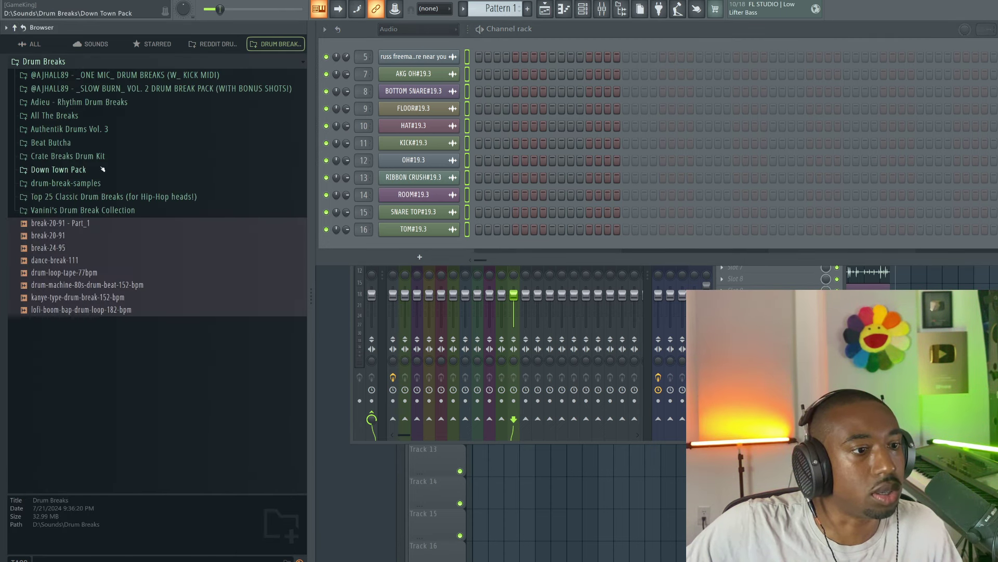
right_click(563, 492)
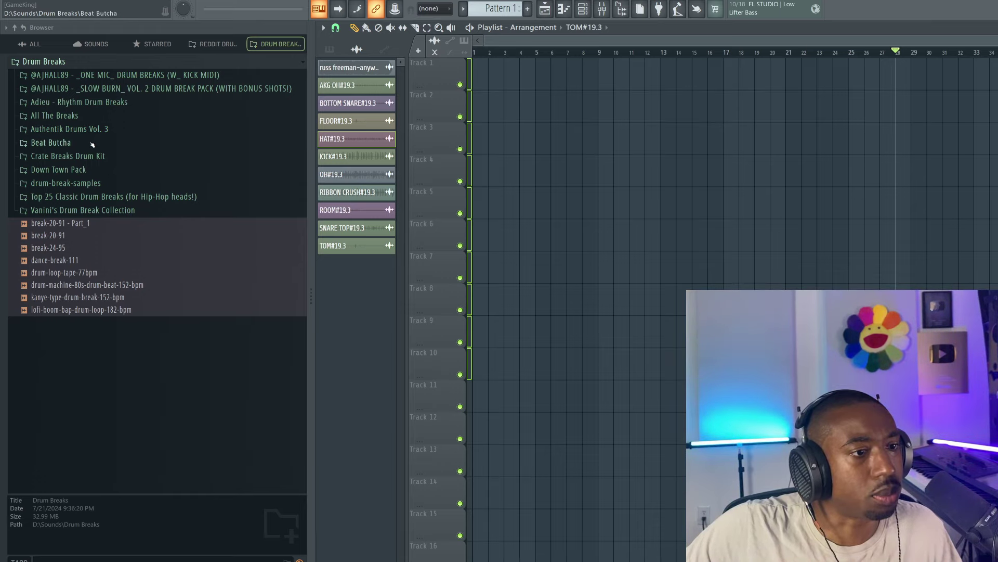
Open the BREAKS folder under Beat Butcha, Beat Butcha00001, Dangerous Fireworks, DRUMLOOPS in the browser
left_click(92, 147)
left_click(94, 157)
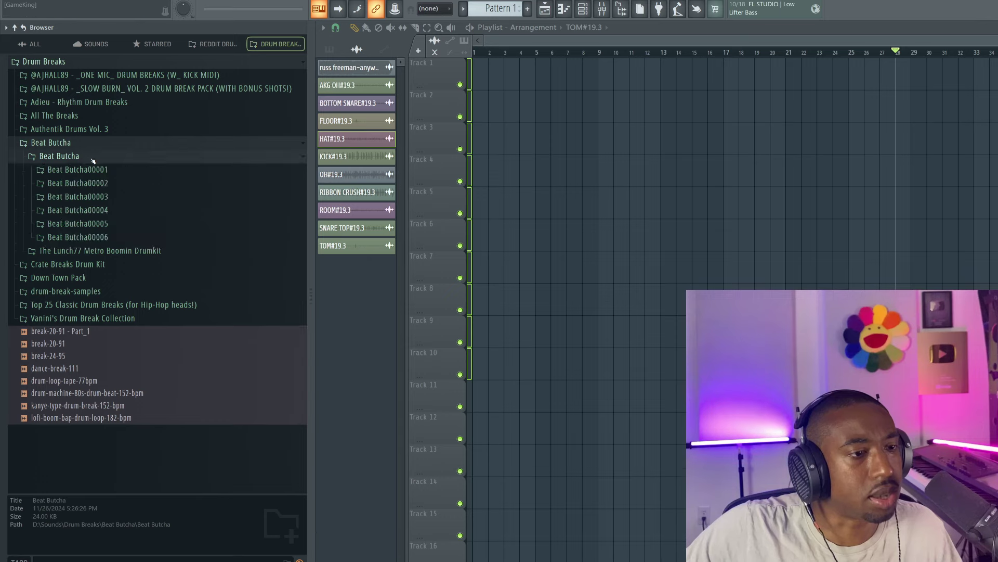
left_click(98, 171)
left_click(99, 183)
left_click(108, 196)
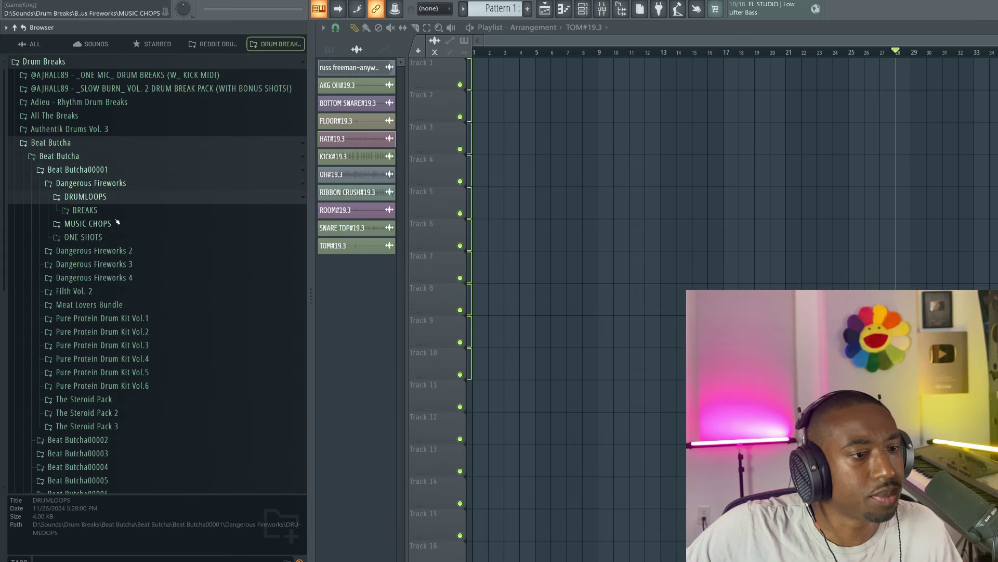
left_click(109, 224)
left_click(85, 211)
scroll(127, 290, "down", 10)
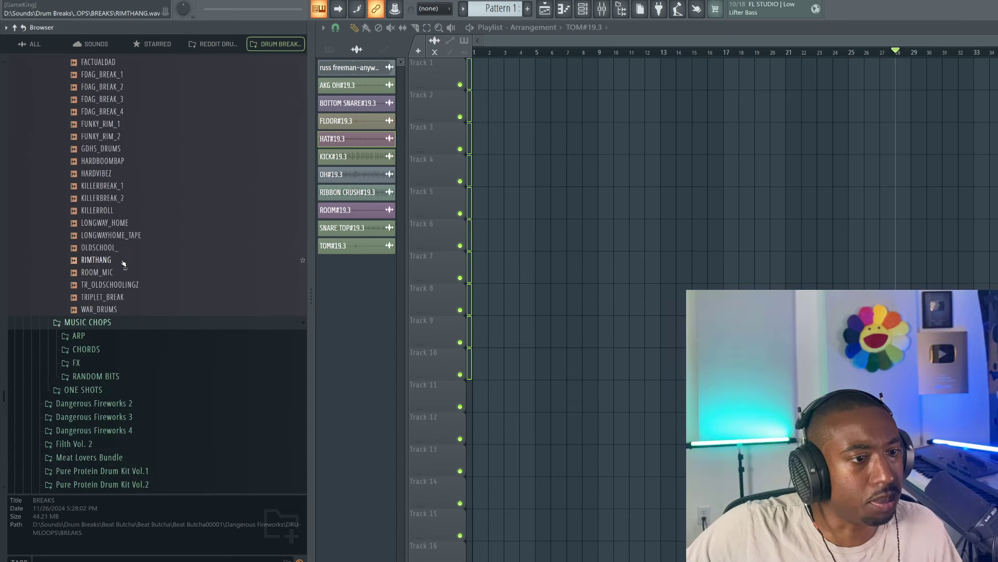
Preview the FUNKY_RIM_1 and FUNKY_RIM_2 breaks and place FUNKY_RIM_2 at the start of Track 1
scroll(123, 262, "up", 4)
left_click(123, 273)
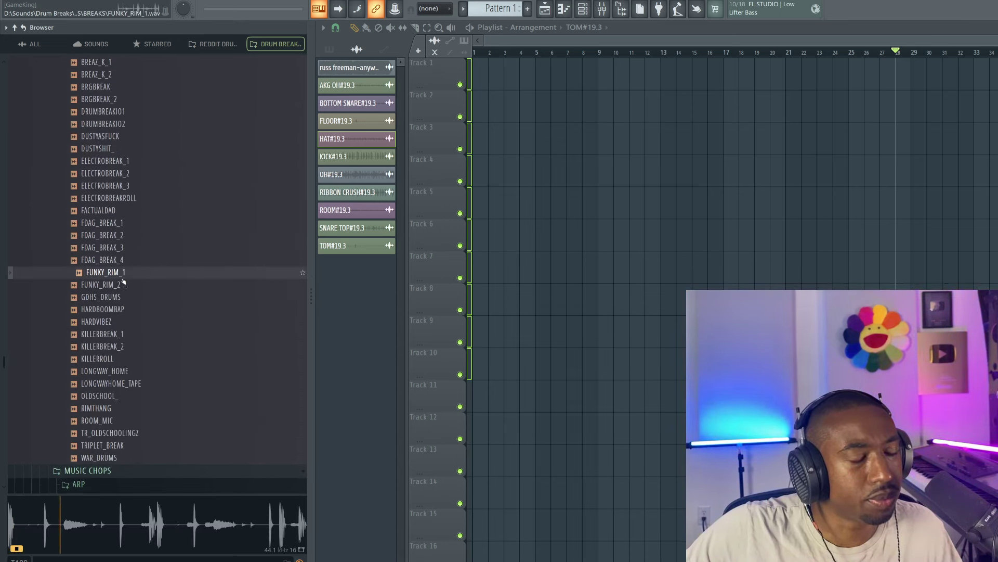
left_click(107, 285)
left_click_drag(102, 280, 476, 75)
Route the FUNKY_RIM_2 channel to mixer track 6 and play the break briefly through it
double_click(510, 75)
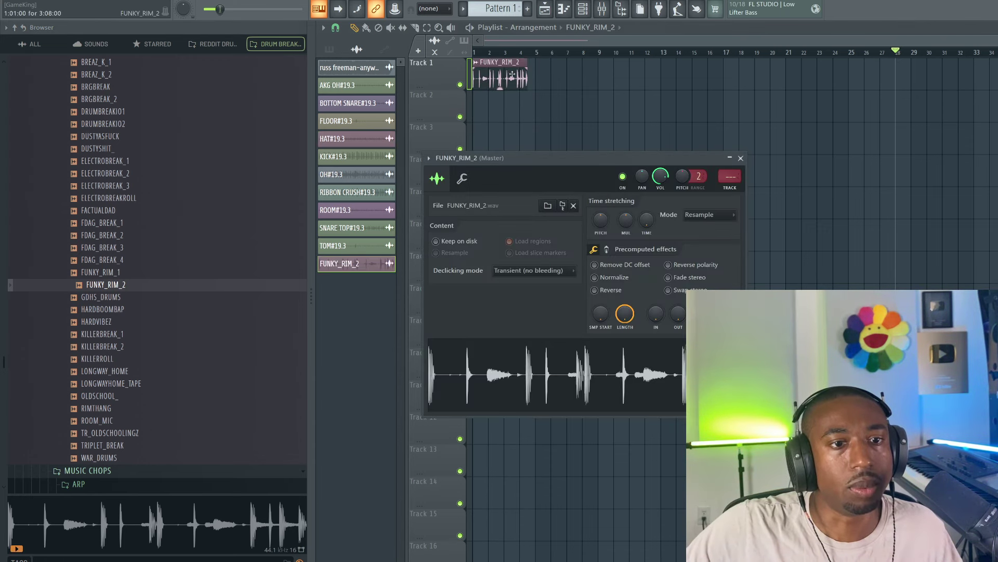
left_click(601, 9)
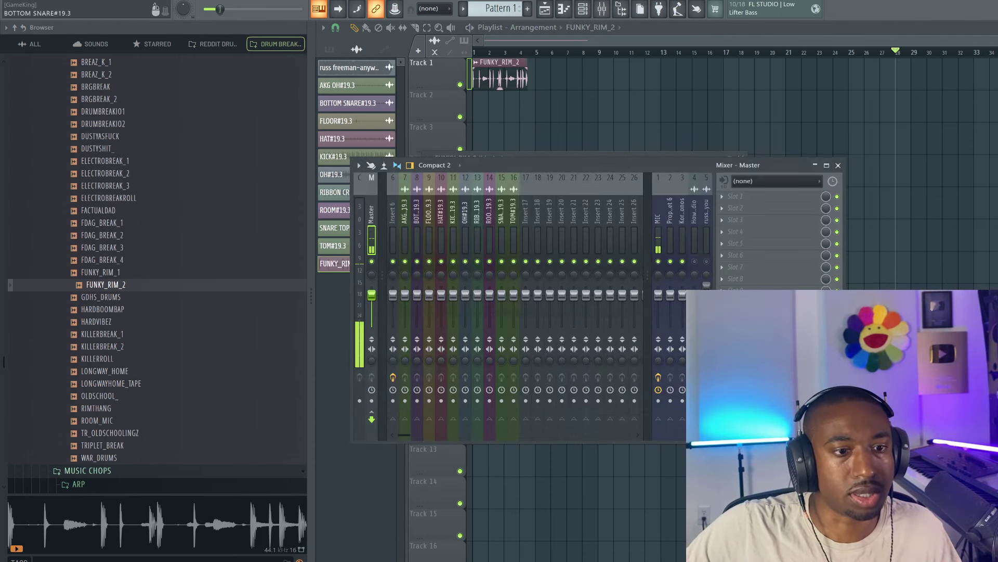
key("F9")
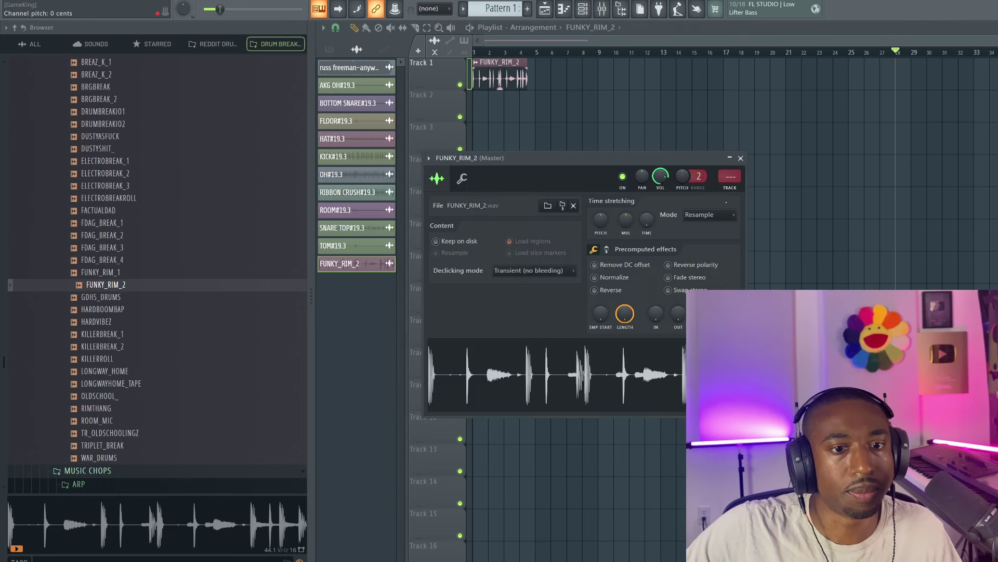
scroll(730, 176, "up", 6)
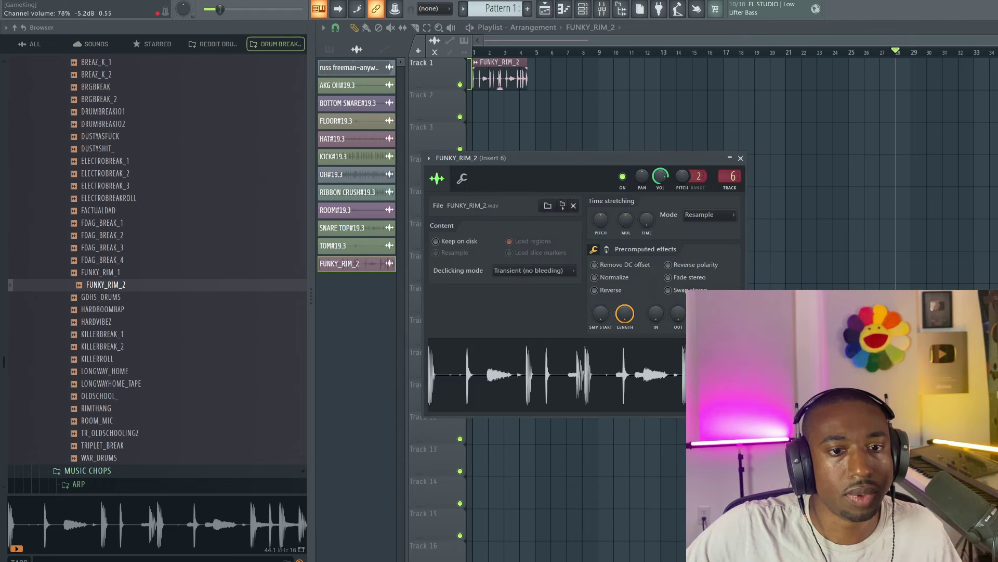
key("space")
key("F9")
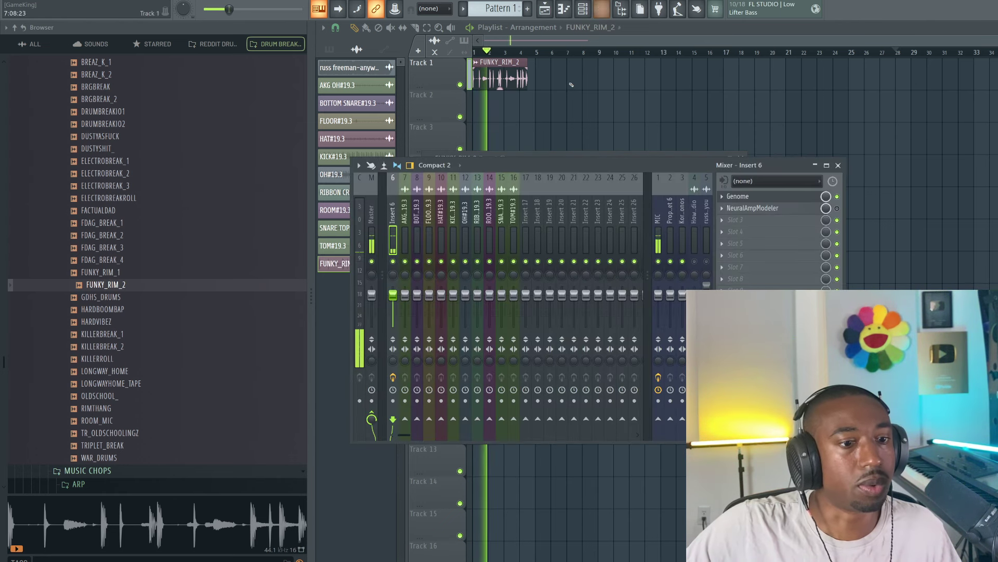
key("space")
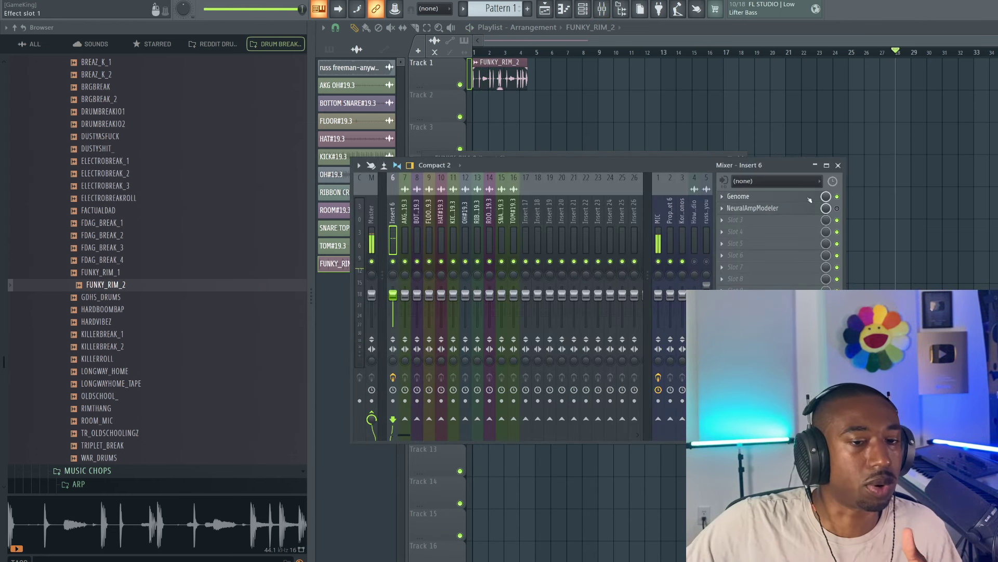
Return the playhead to the start, open the Genome plugin on mixer insert 6, and hide the browser to make room for it
left_click(810, 200)
right_click(554, 74)
key("Home")
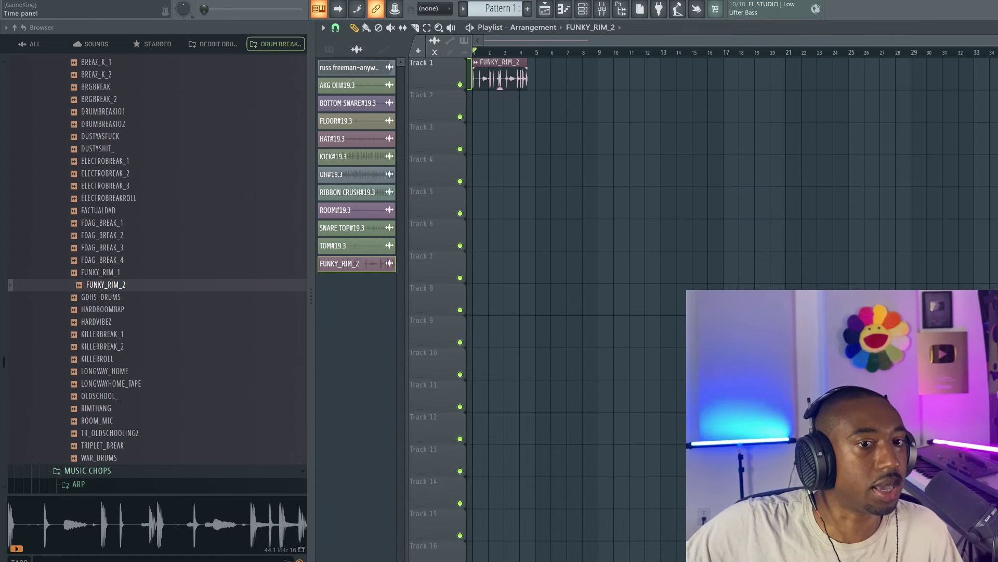
left_click(601, 9)
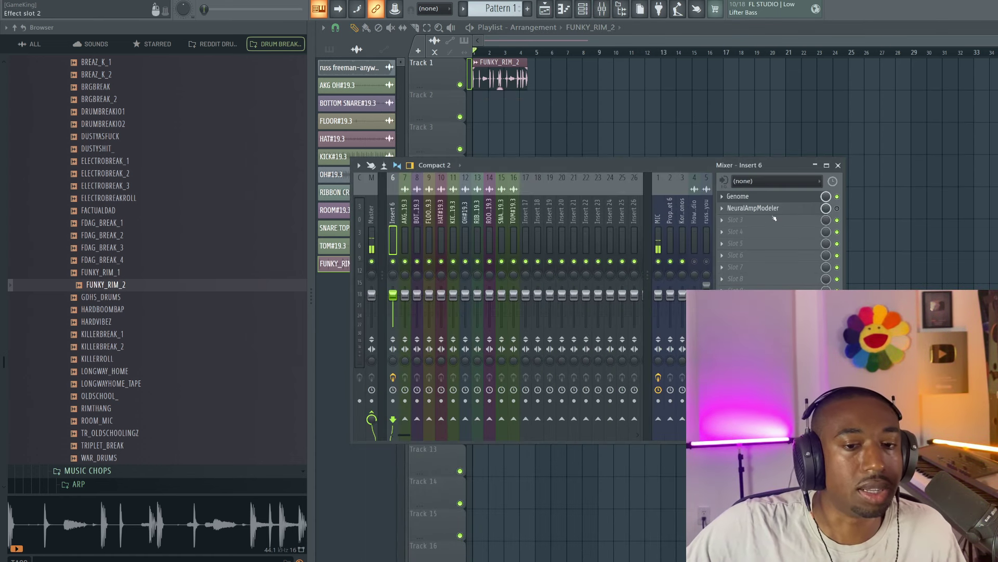
left_click(767, 200)
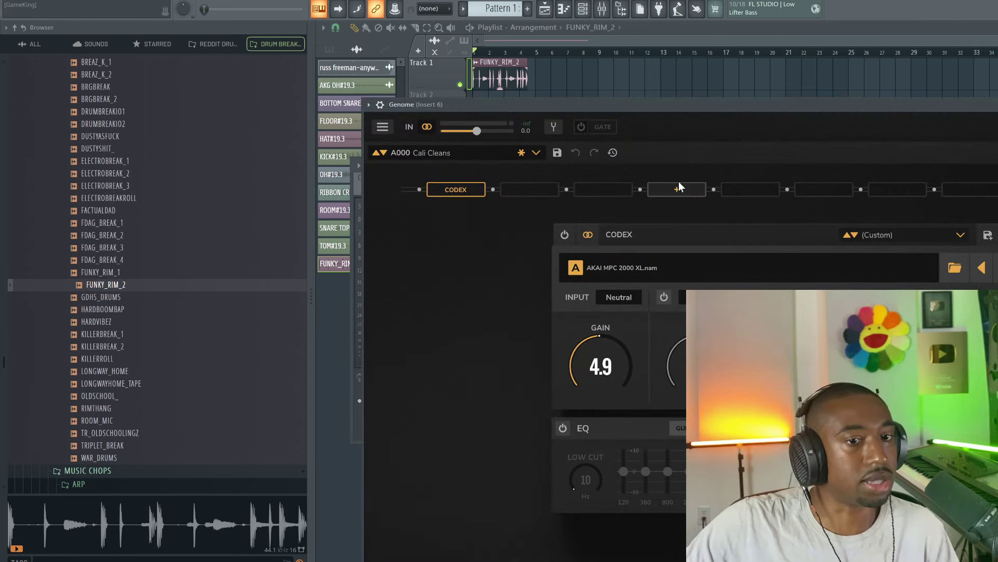
left_click_drag(629, 107, 607, 96)
left_click(621, 9)
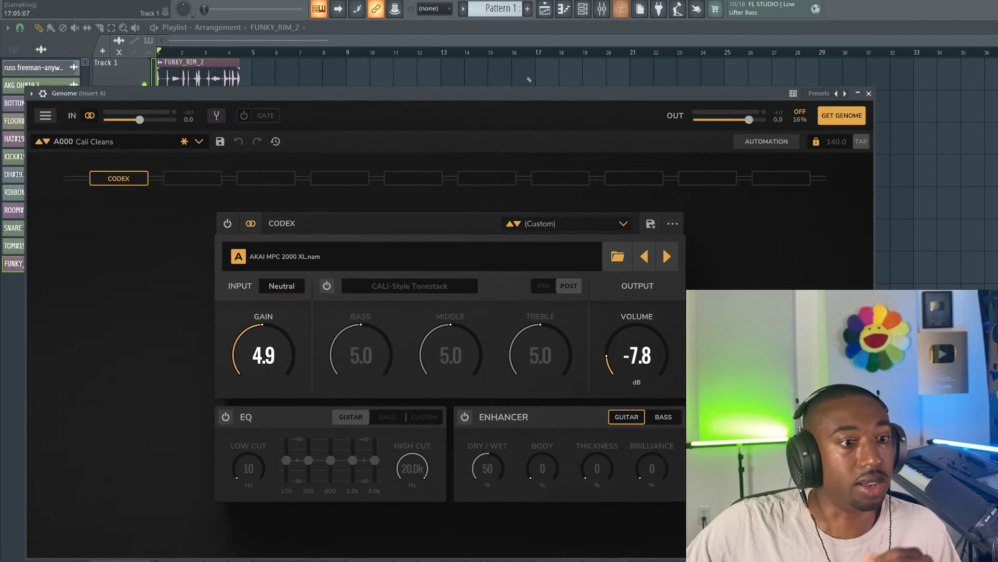
left_click_drag(447, 96, 450, 82)
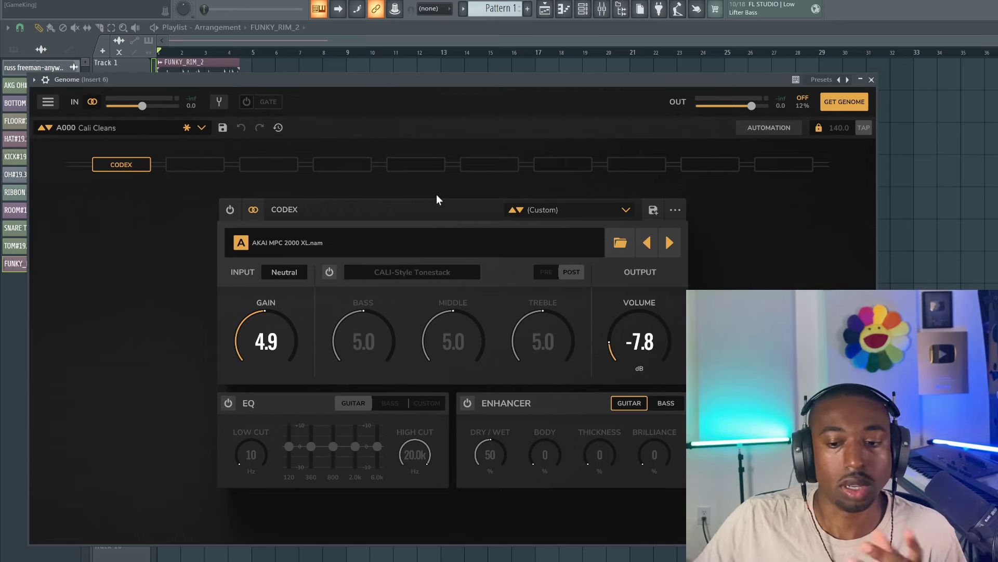
left_click_drag(380, 80, 374, 79)
Play the break, enable CODEX with gain 6.1 and output volume -5.2 dB, and compare the MPC 2000 XL sound bypassed and enabled
key("space")
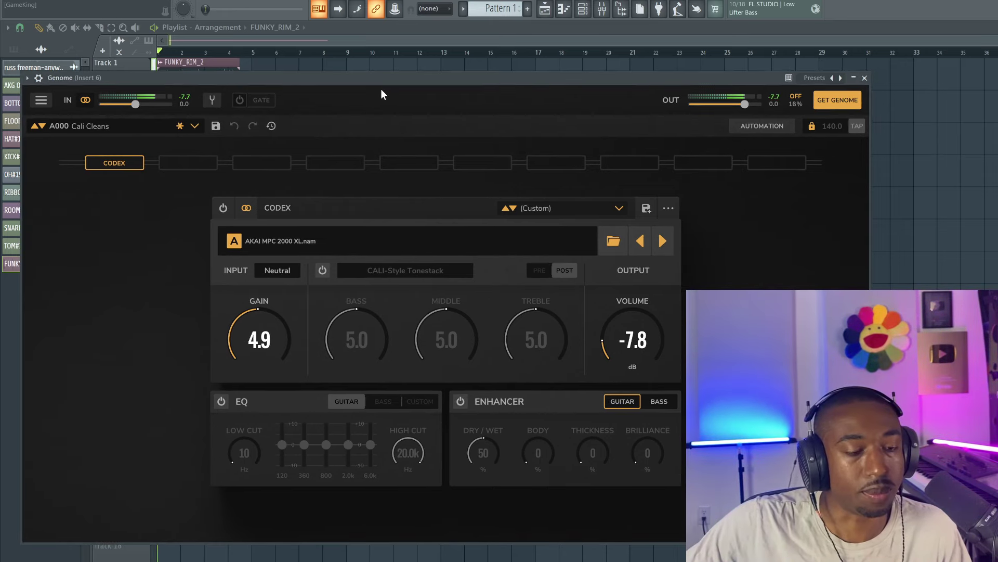
left_click(224, 210)
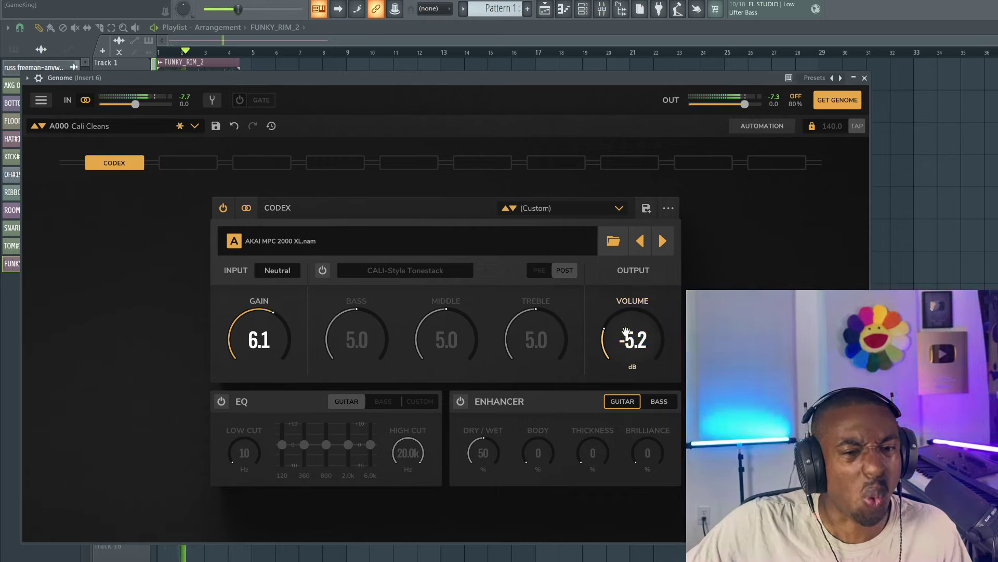
left_click(227, 211)
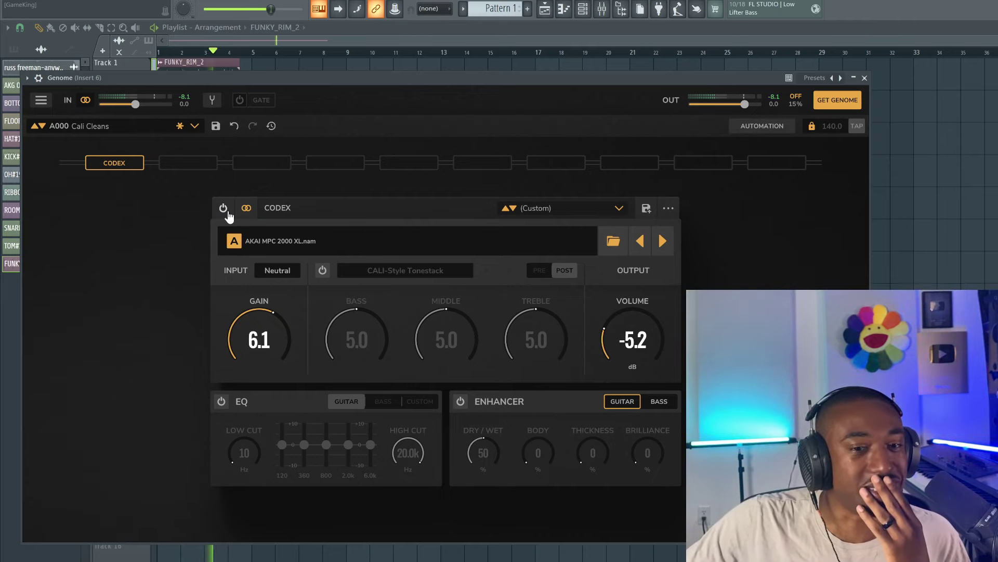
left_click(227, 211)
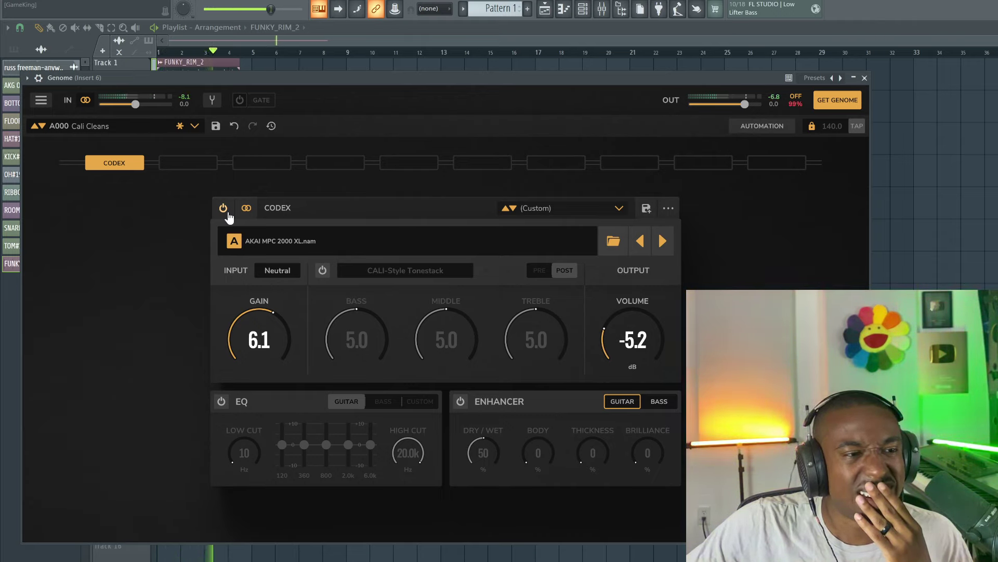
Switch to the AKAI MPC 3000.nam capture, set gain to 5.2 and output volume to -8.0 dB, and bypass CODEX to compare
left_click(661, 241)
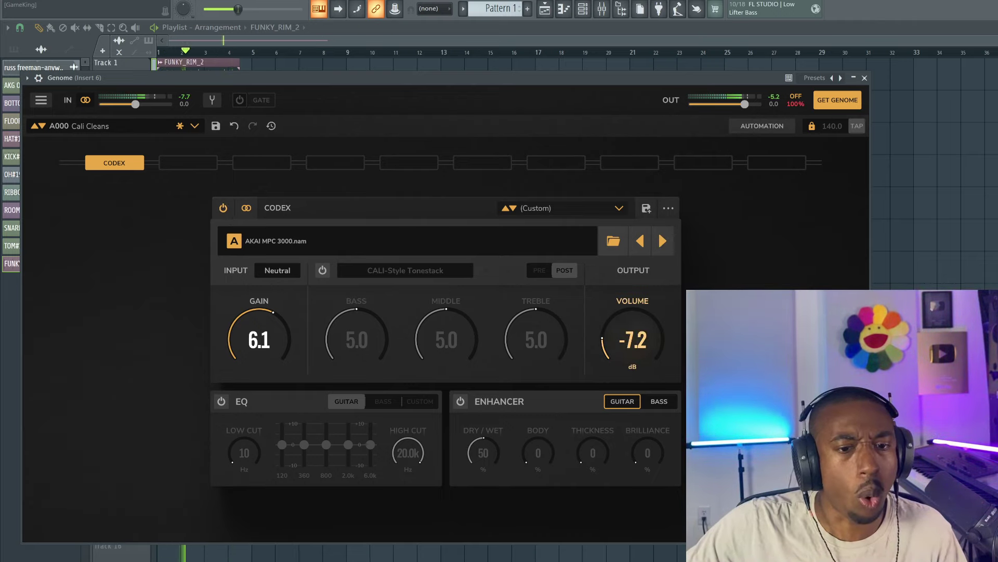
left_click_drag(613, 338, 614, 350)
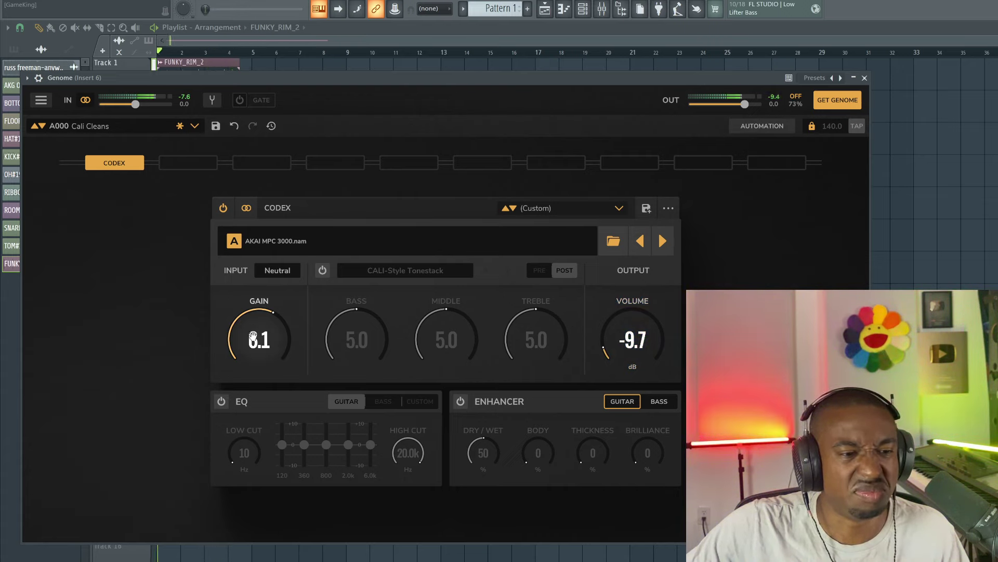
left_click_drag(252, 337, 253, 343)
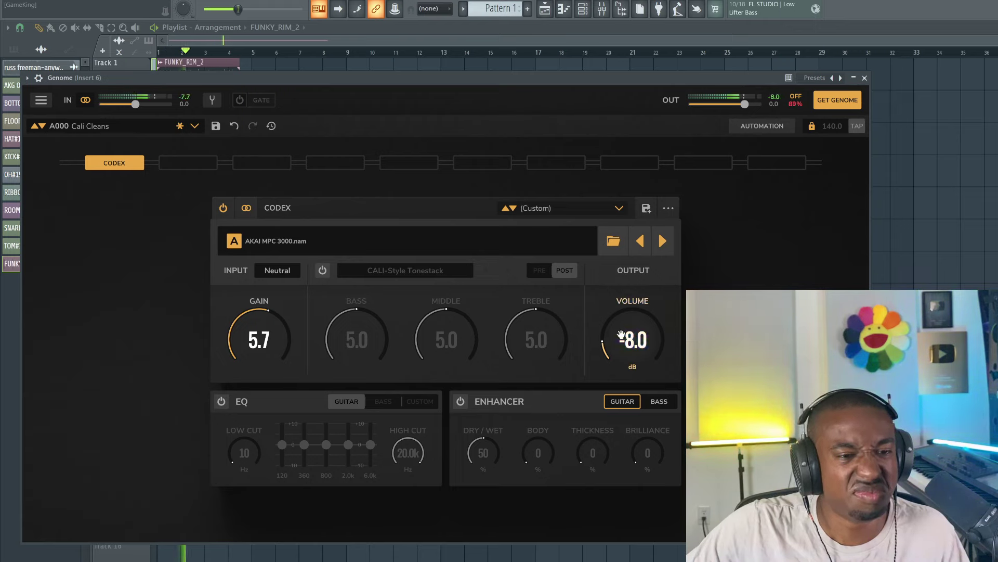
left_click_drag(254, 337, 254, 343)
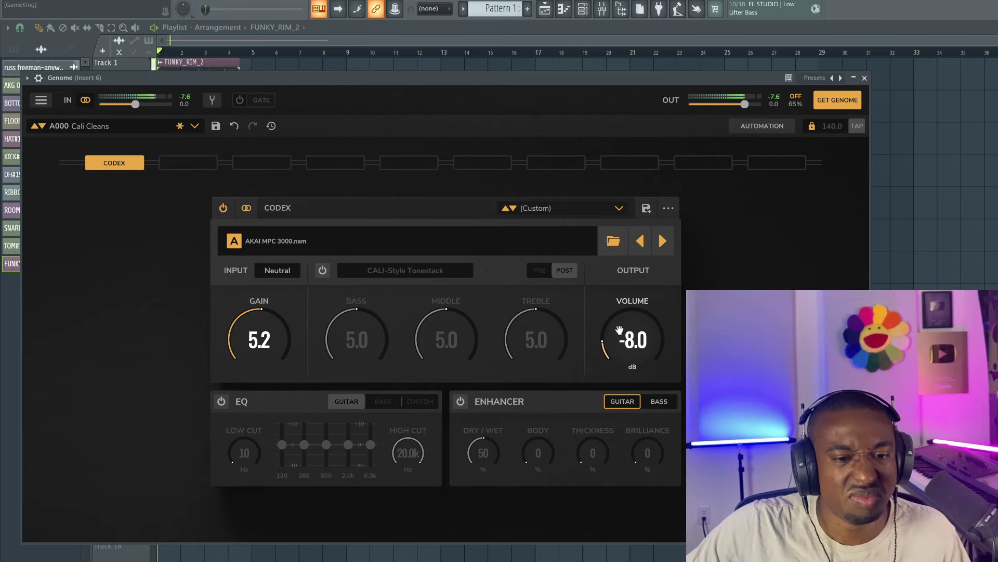
left_click(223, 208)
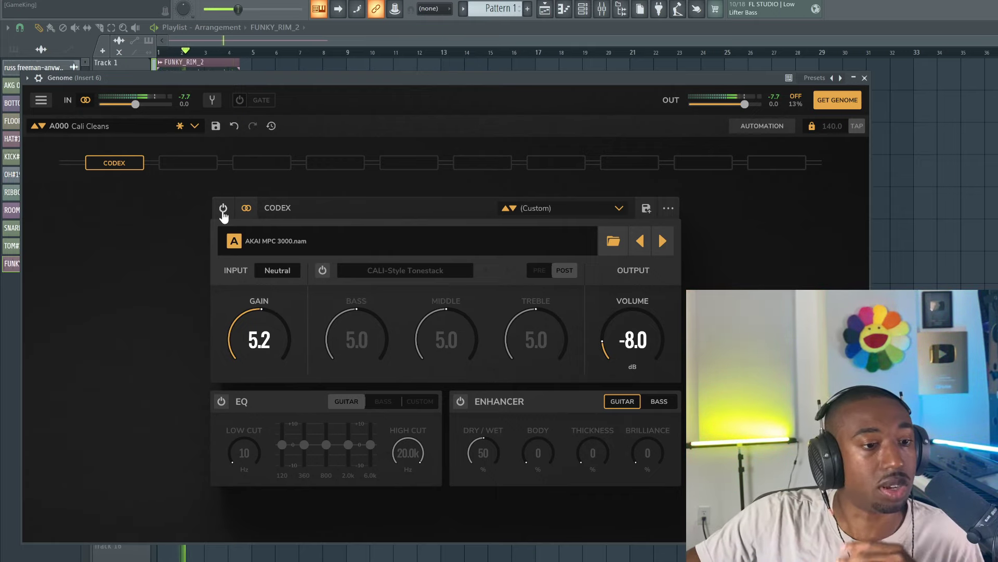
Re-enable CODEX, return to the AKAI MPC 2000 XL.nam capture, and set gain to 6.6 and output volume to -5.4 dB
left_click(223, 210)
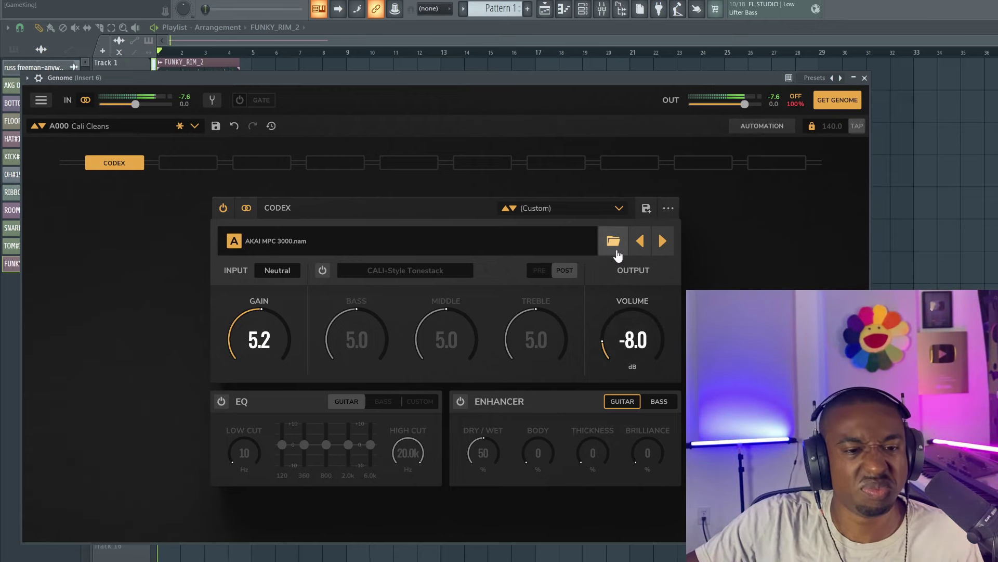
left_click(640, 241)
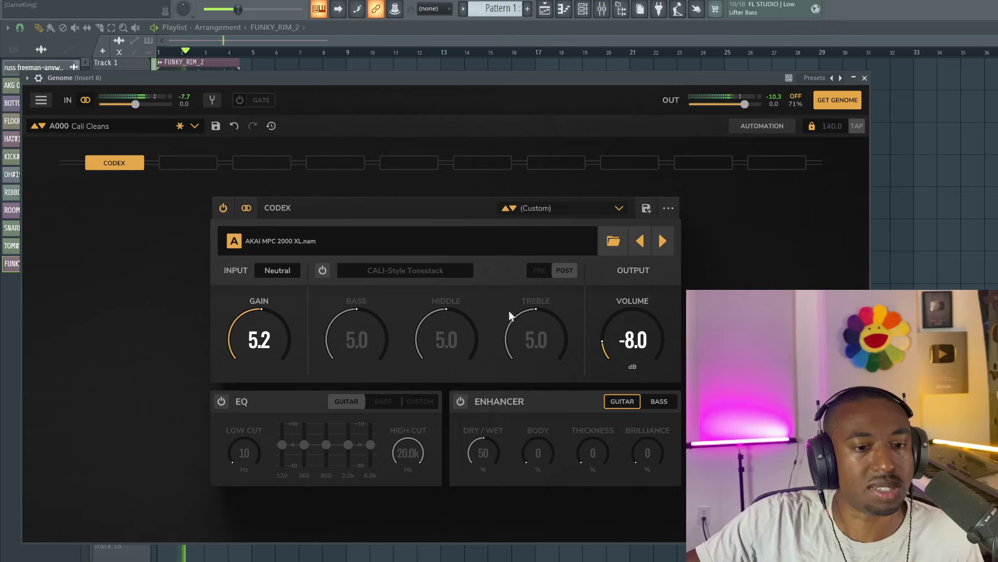
left_click_drag(631, 333, 631, 319)
left_click_drag(265, 336, 266, 329)
left_click_drag(627, 328, 627, 333)
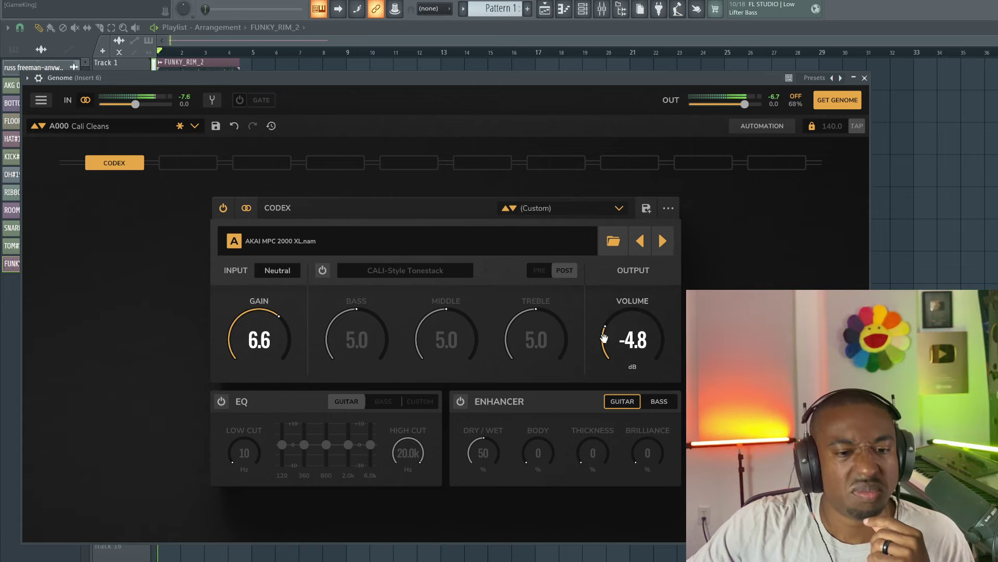
scroll(607, 333, "down", 2)
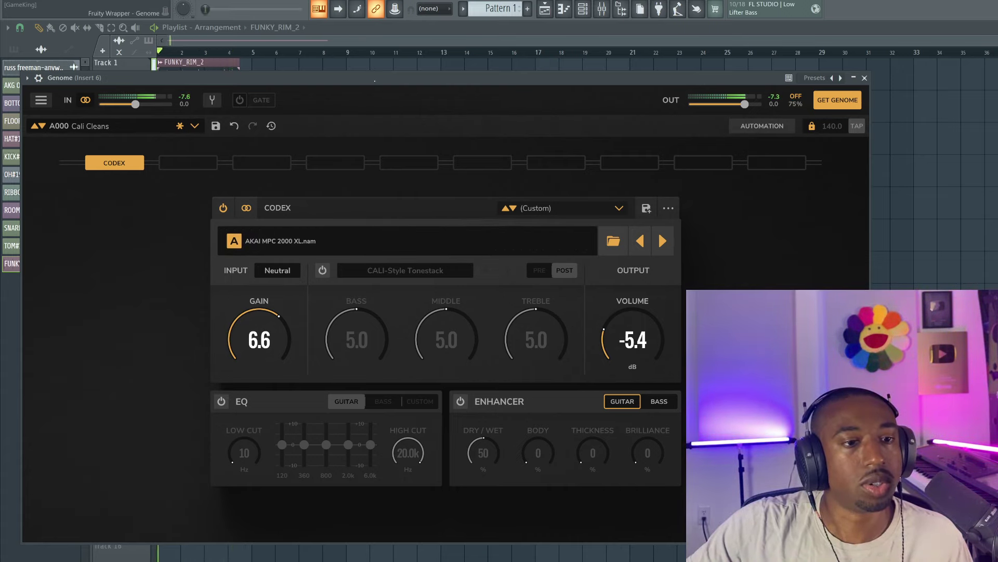
Load the ASR10 L HOT.nam capture in CODEX, then open the capture file browser and cancel it
left_click(394, 242)
scroll(312, 281, "down", 5)
scroll(306, 285, "down", 4)
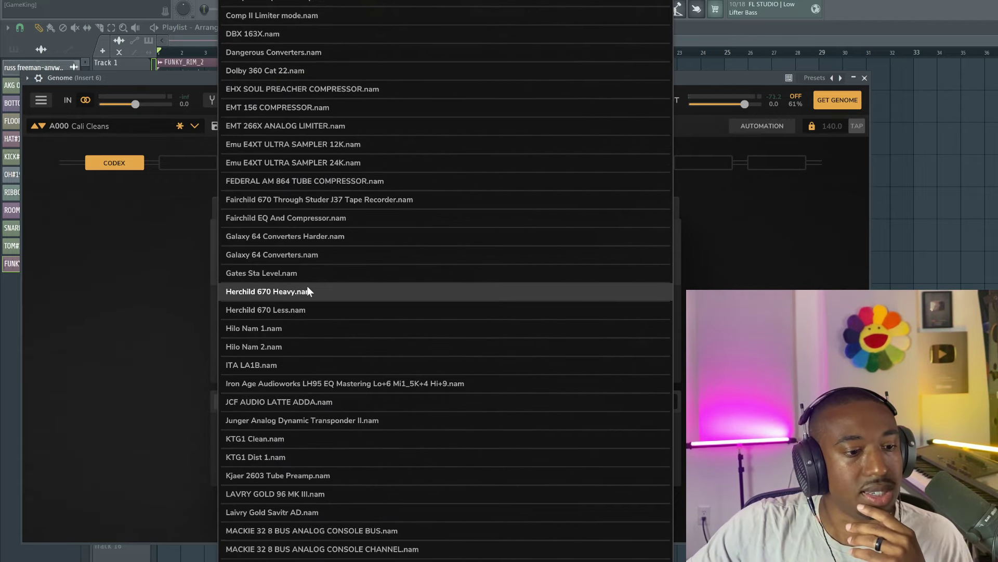
scroll(297, 234, "up", 8)
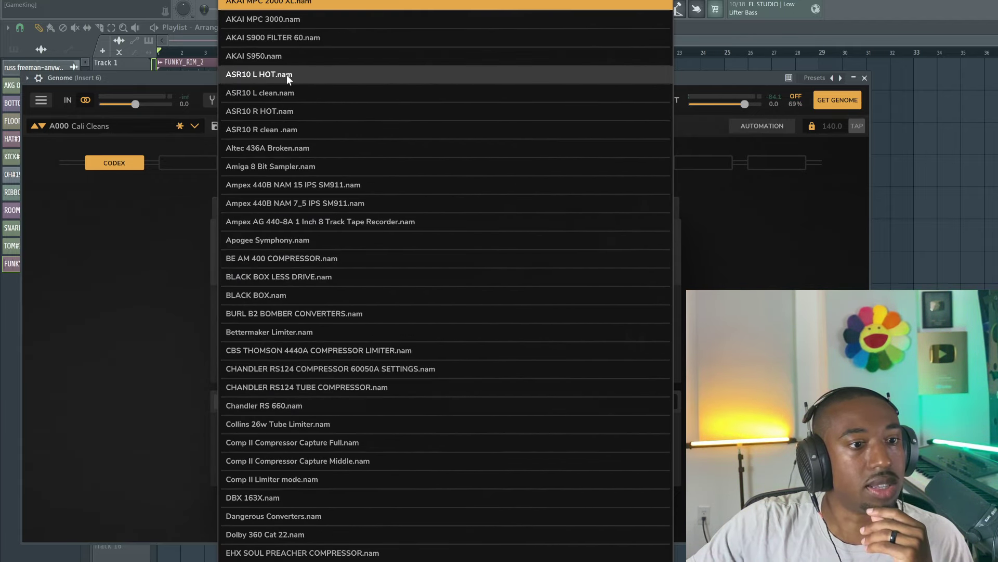
left_click(286, 74)
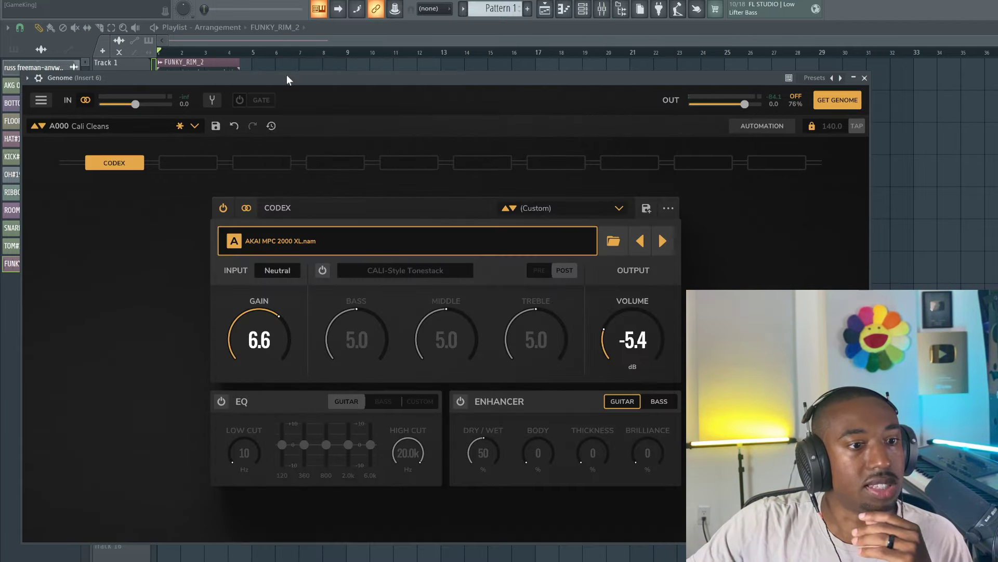
left_click(609, 240)
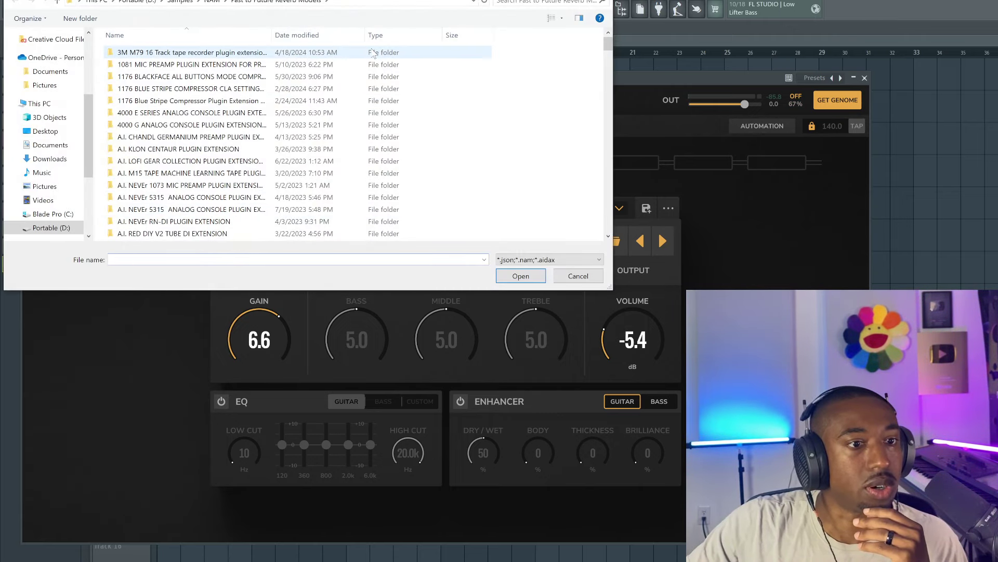
left_click(577, 276)
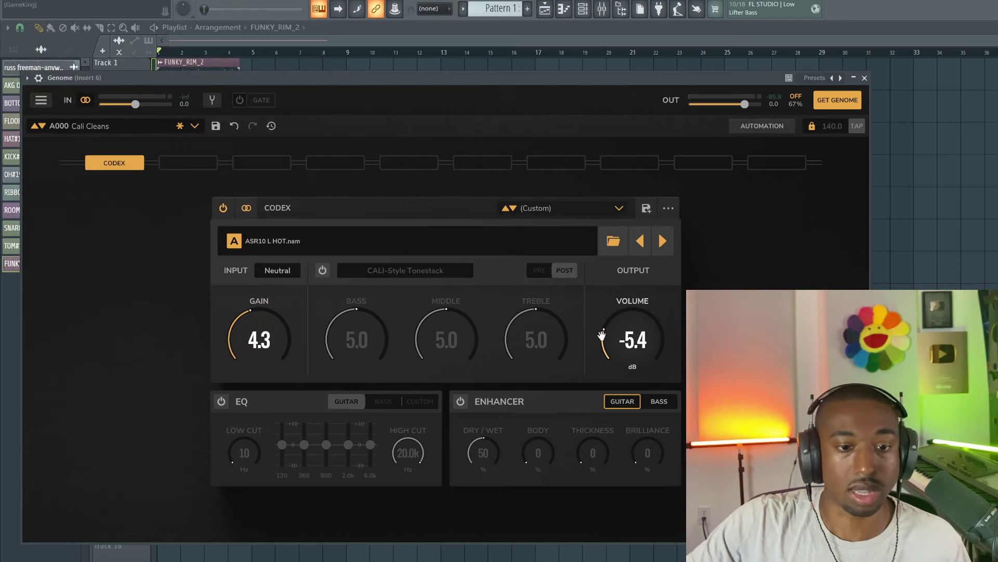
Set output volume to -6.1 dB and gain to 7.2, then compare the ASR10 L HOT sound bypassed and enabled
left_click_drag(632, 339, 632, 347)
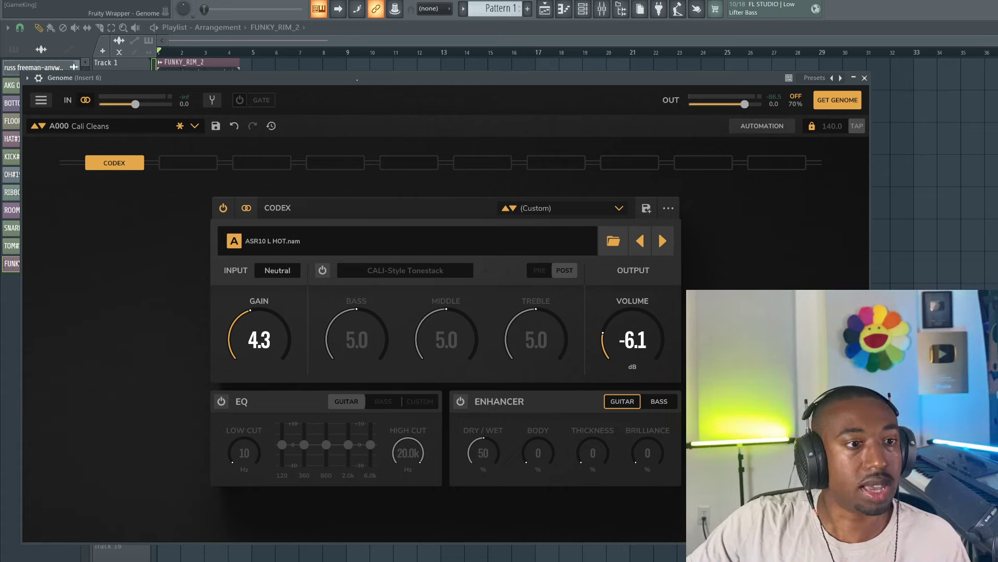
left_click_drag(252, 315, 253, 289)
left_click_drag(264, 339, 266, 331)
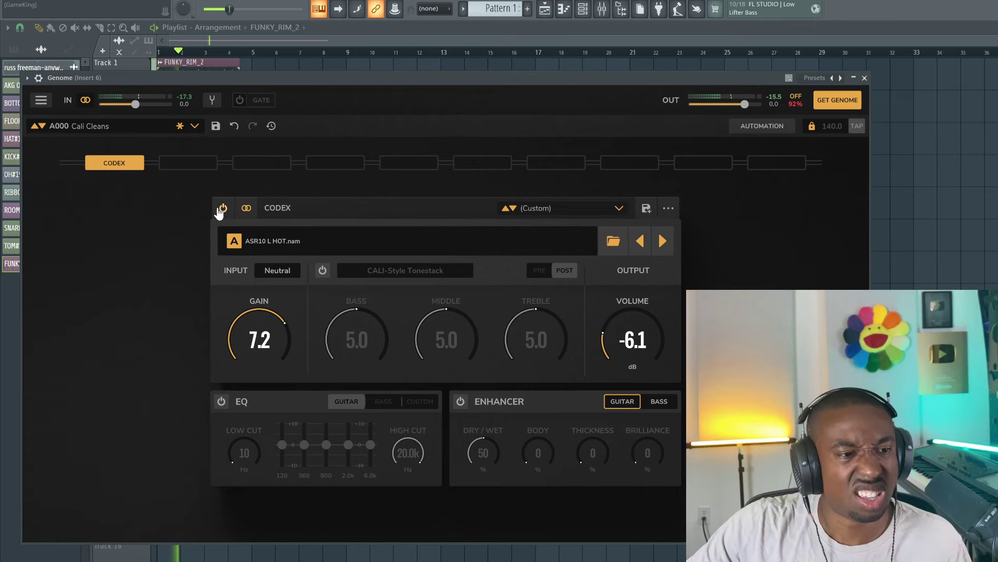
left_click(223, 208)
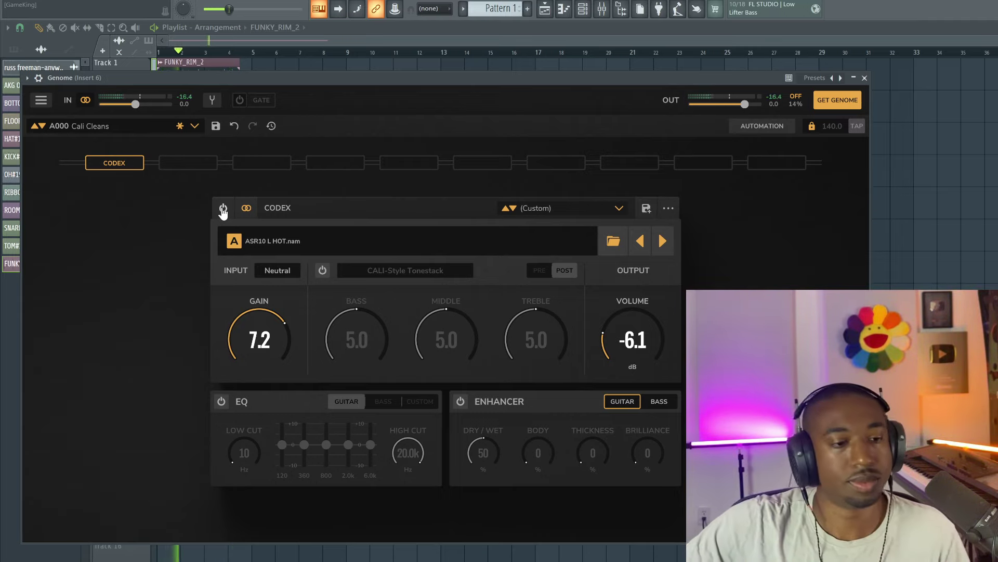
left_click(223, 208)
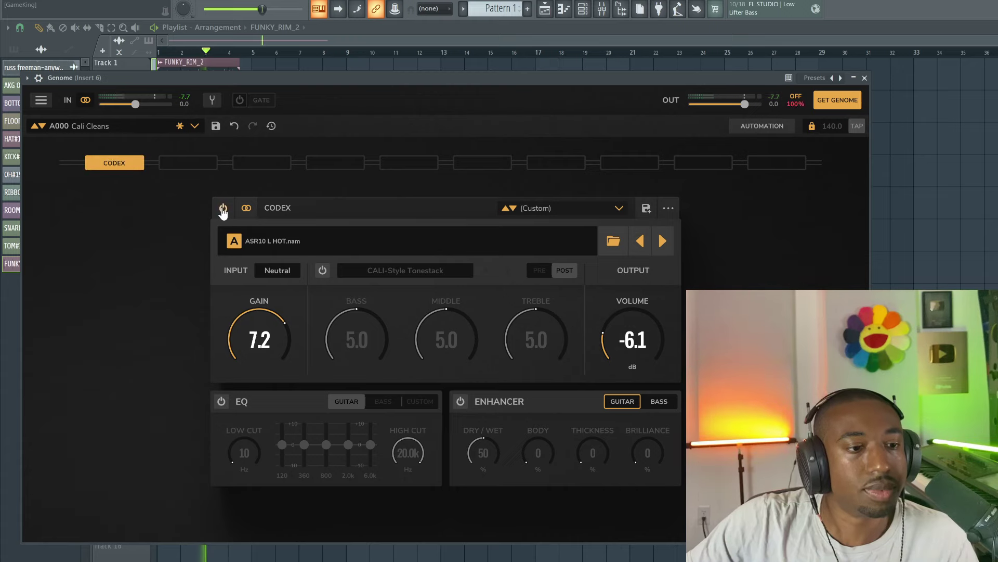
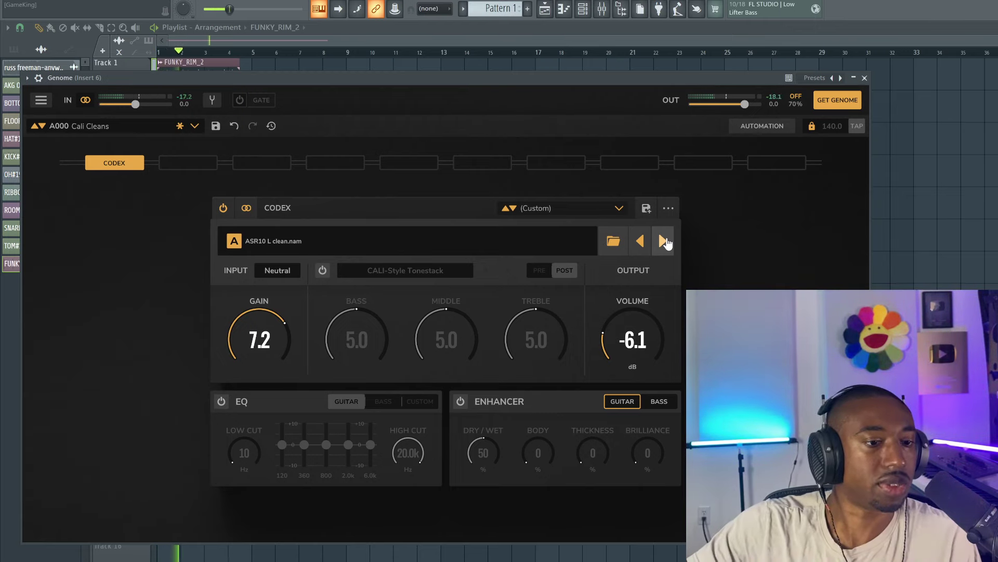
Audition the ASR10 R HOT, ASR10 R clean and Altec 436A Broken captures on the break, setting gain to 5.1 for the Altec
left_click(664, 241)
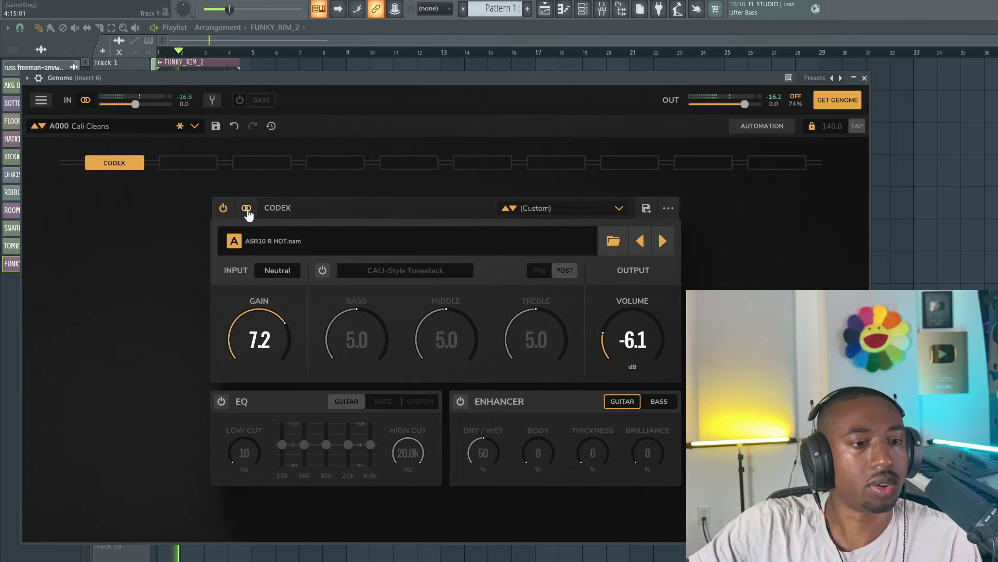
key("space")
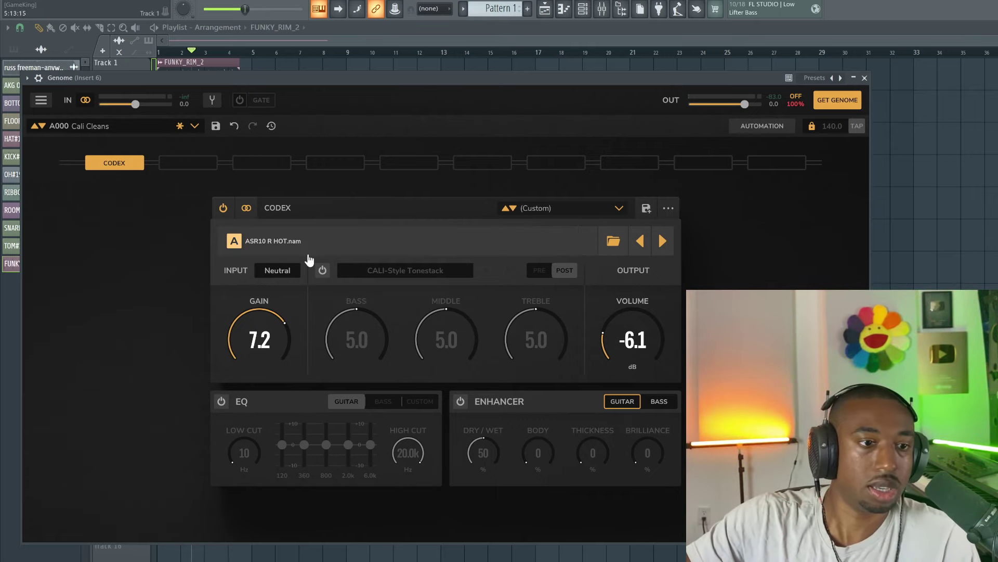
left_click(663, 241)
key("space")
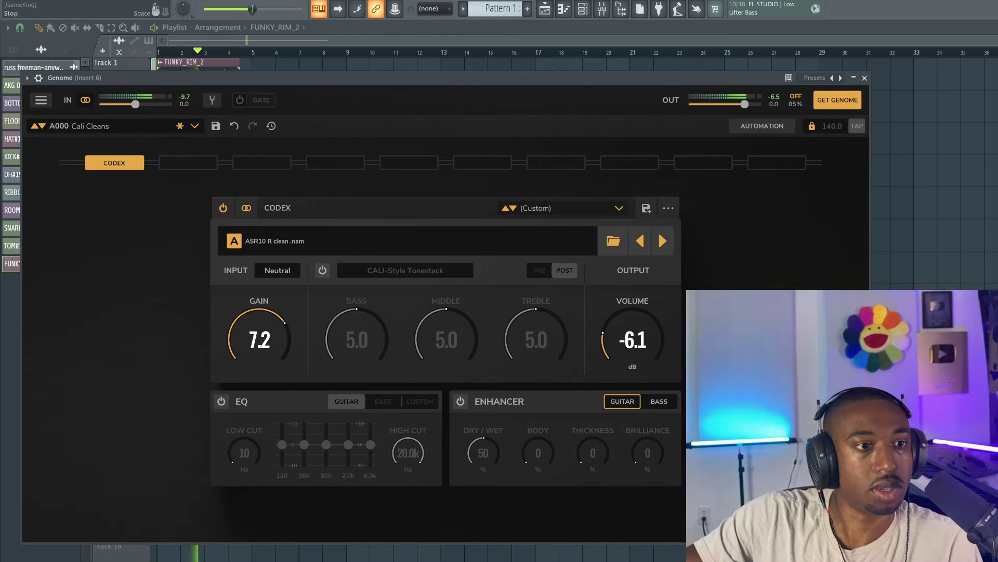
left_click(663, 241)
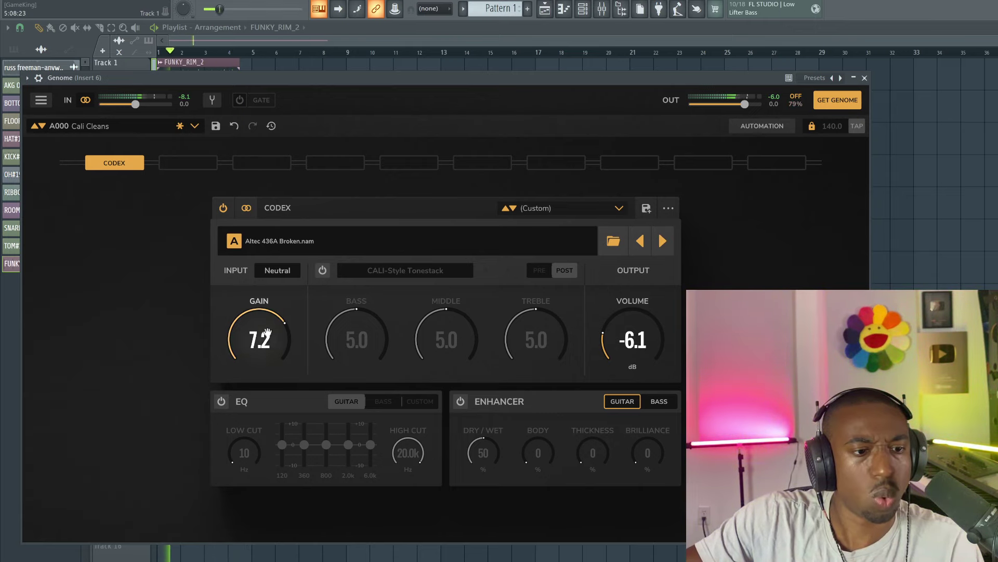
left_click_drag(259, 340, 259, 352)
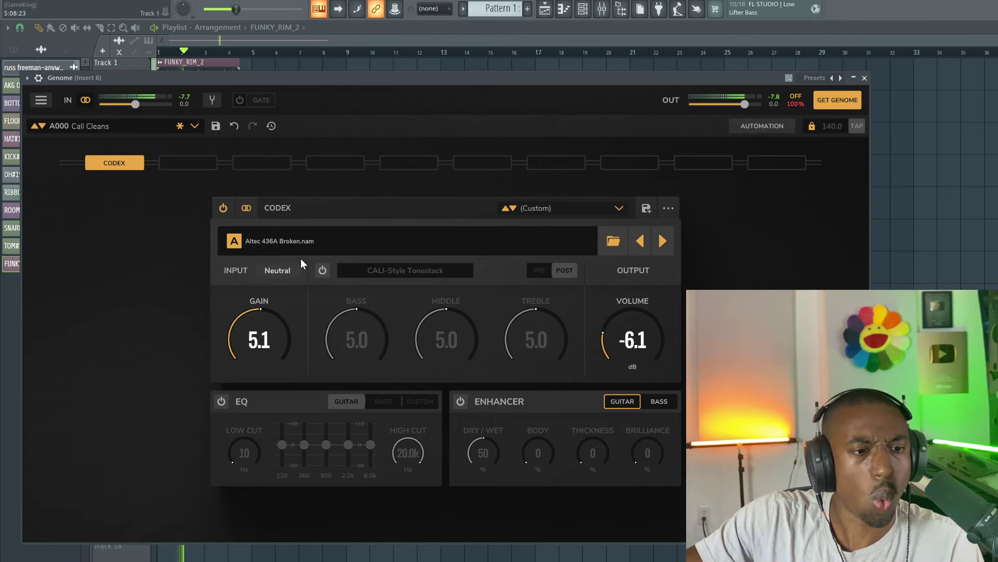
Load the Apogee Symphony.nam capture, set gain to 7.3, compare it bypassed and enabled, and stop playback
left_click(398, 238)
scroll(385, 224, "down", 2)
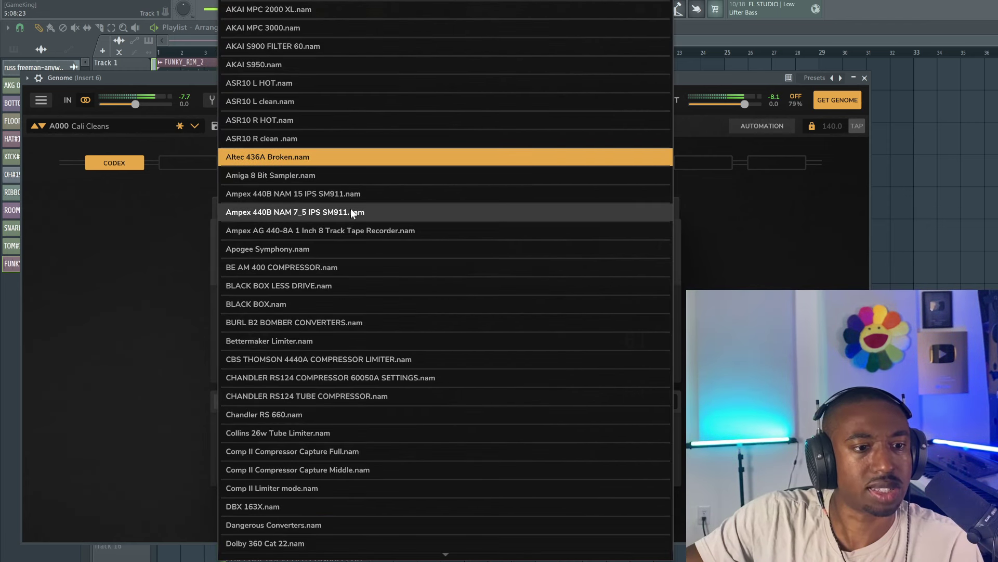
scroll(350, 209, "down", 2)
scroll(321, 208, "down", 2)
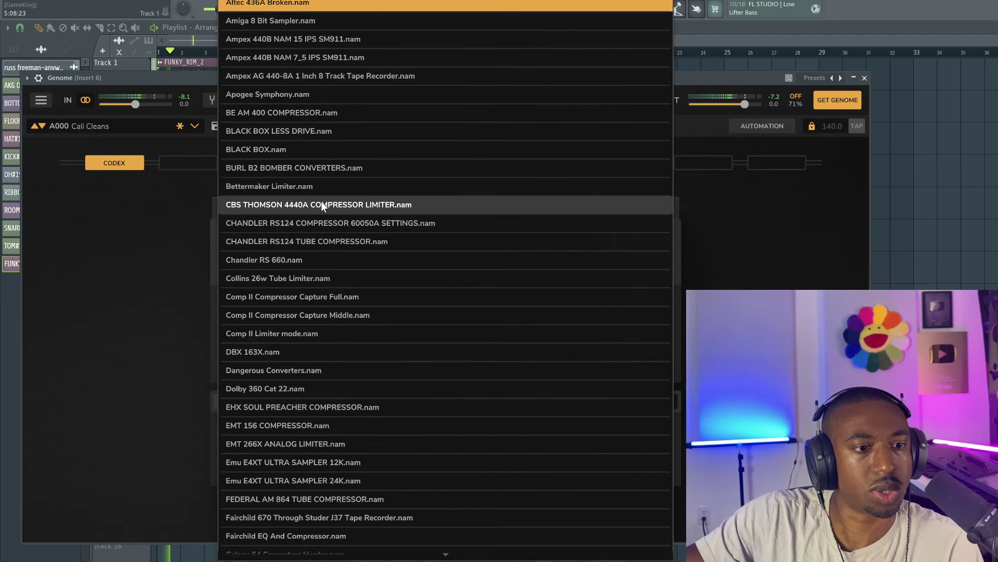
left_click(289, 92)
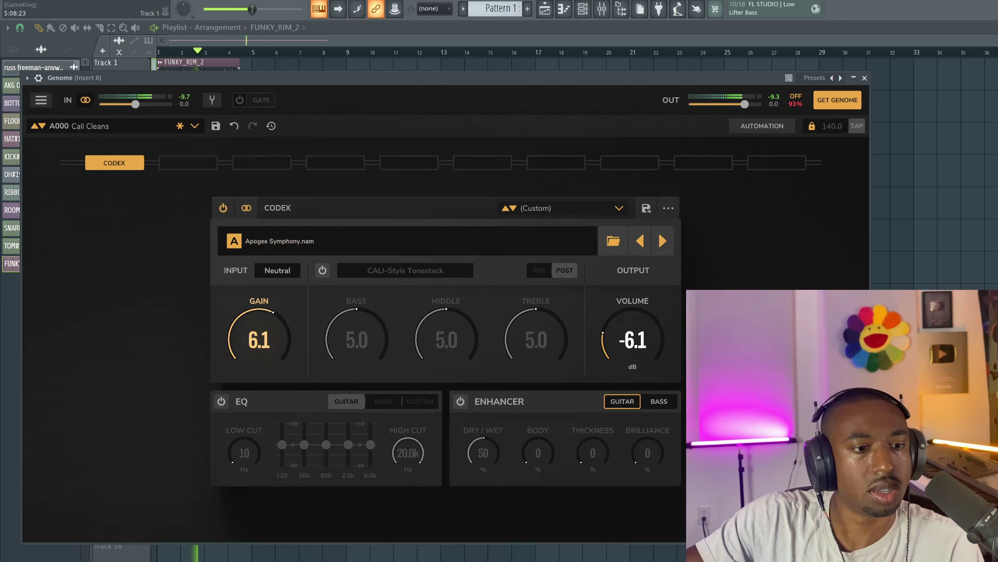
scroll(265, 317, "up", 2)
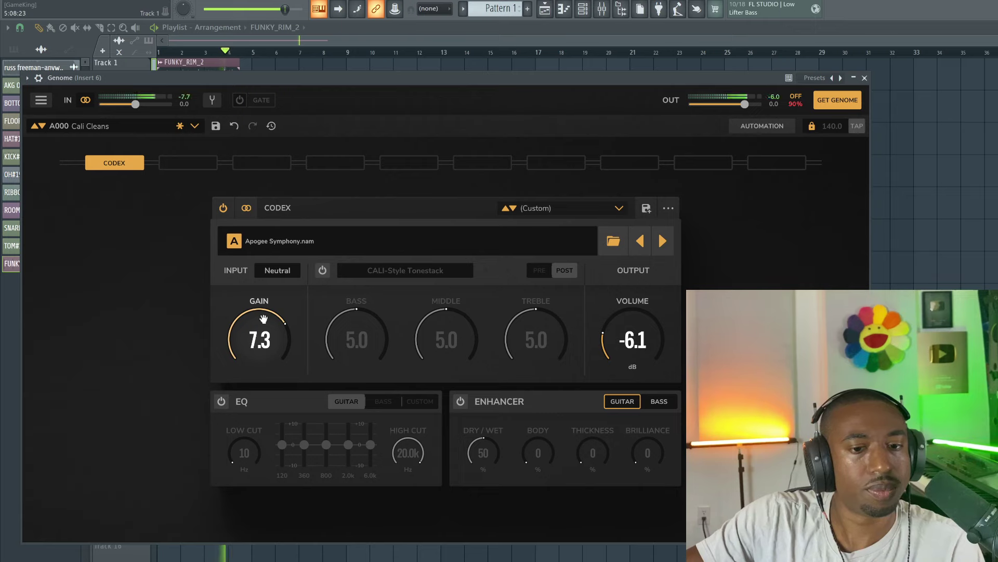
left_click(223, 208)
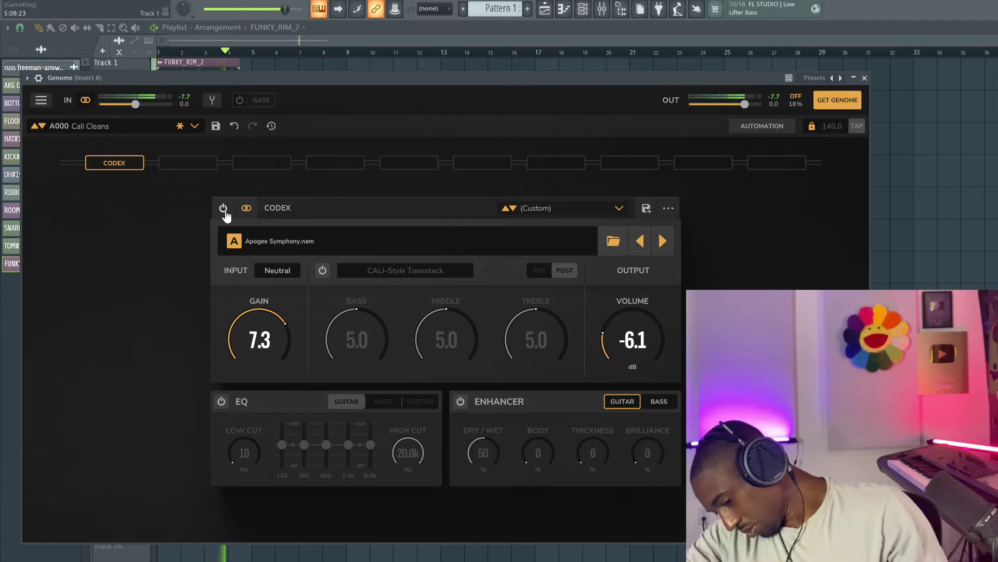
left_click(224, 208)
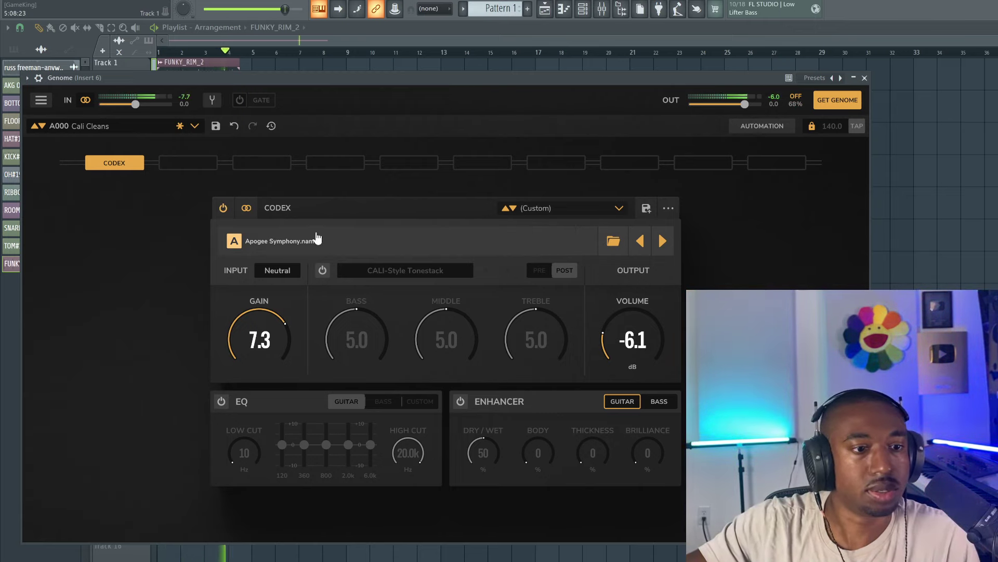
key("space")
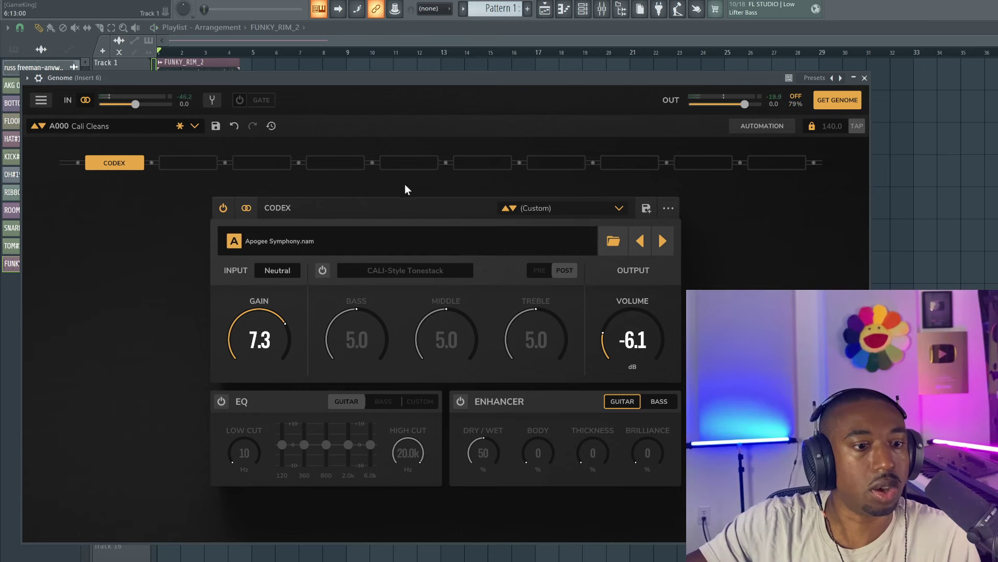
Load the Fairchild 670 Through Studer J37 Tape Recorder.nam capture and play the break through it
left_click(404, 234)
scroll(395, 271, "down", 4)
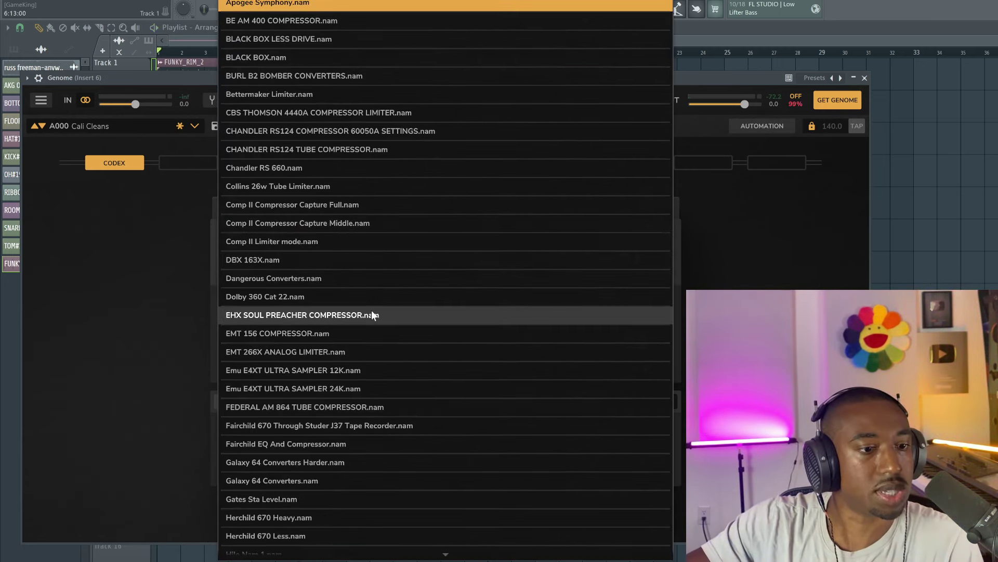
scroll(316, 206, "down", 1)
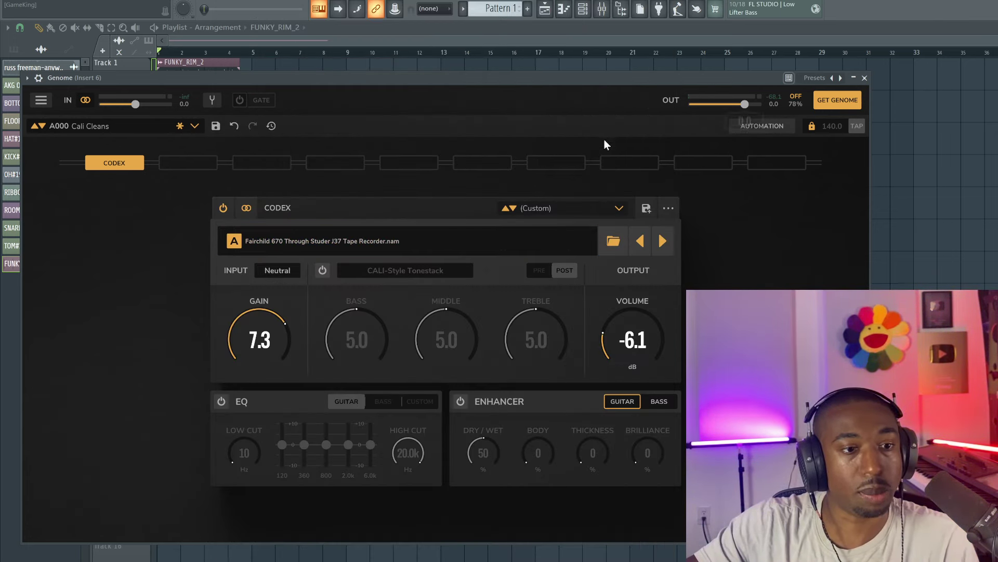
key("space")
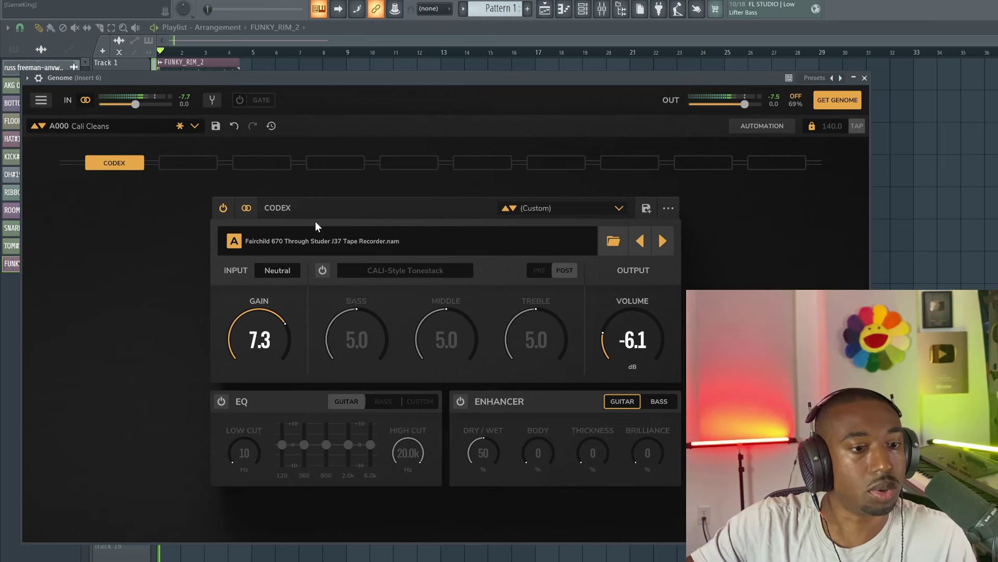
Close and reopen Genome on mixer insert 6, then set the Fairchild 670 capture's output volume to -4.8 dB
left_click(865, 78)
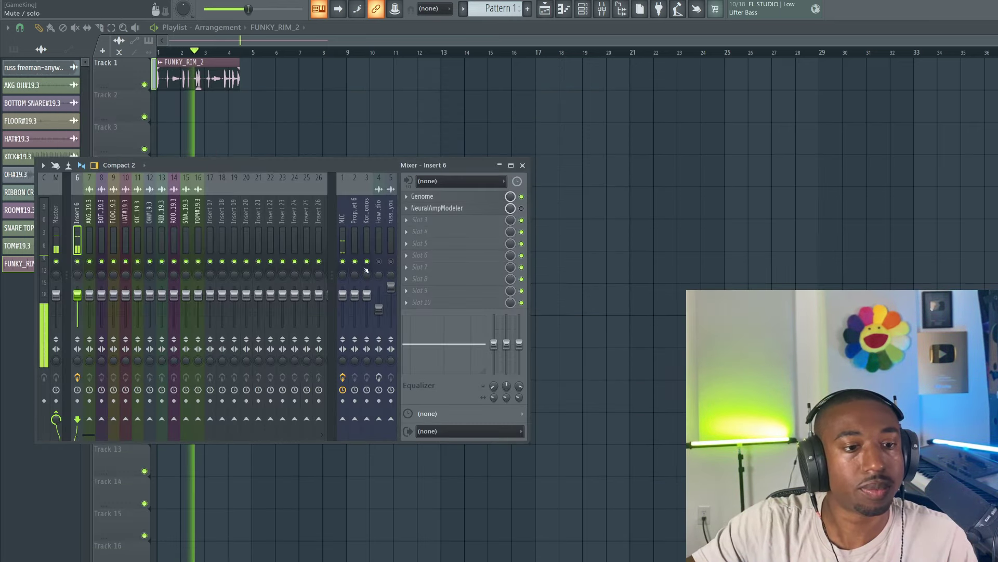
left_click(464, 196)
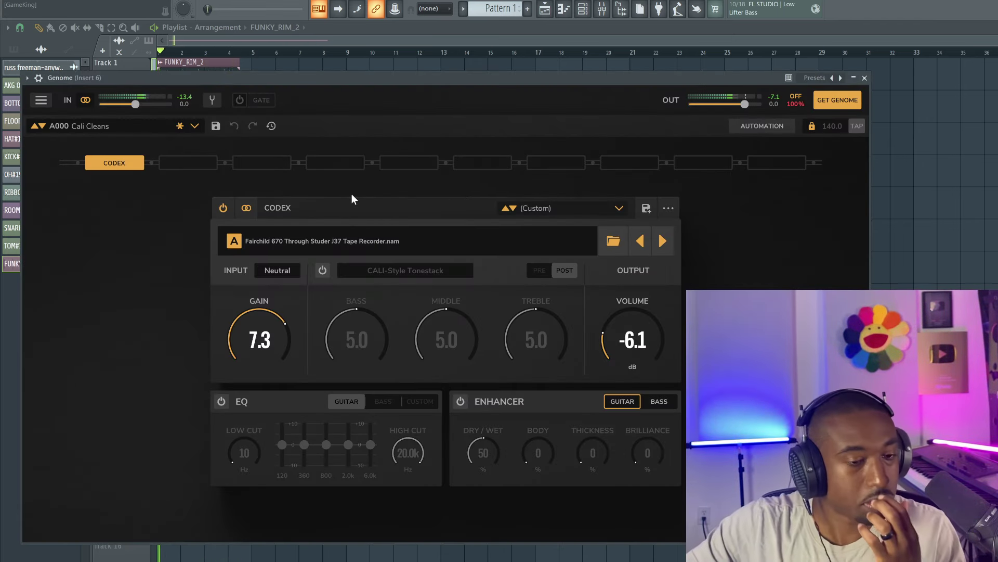
left_click_drag(630, 346, 630, 338)
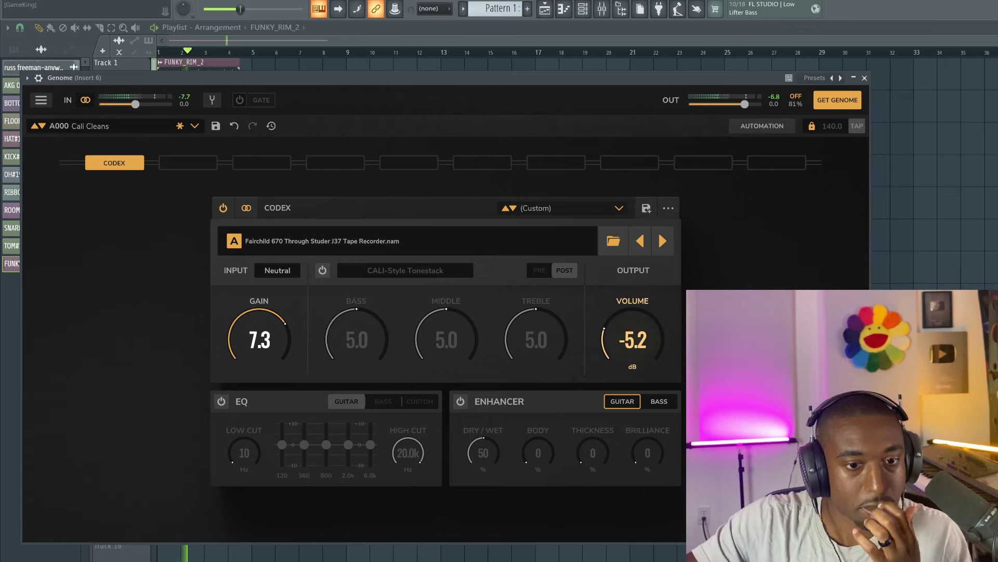
Audition Fairchild EQ And Compressor.nam at gain 7.2, then switch to Galaxy 64 Converters Harder.nam and set gain to 5.1
left_click(662, 241)
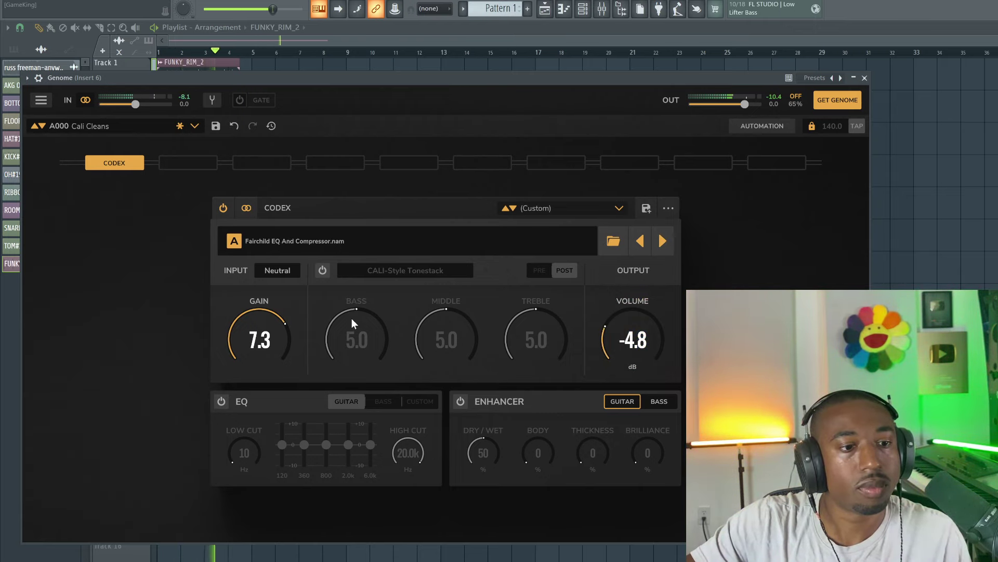
left_click_drag(257, 324, 257, 325)
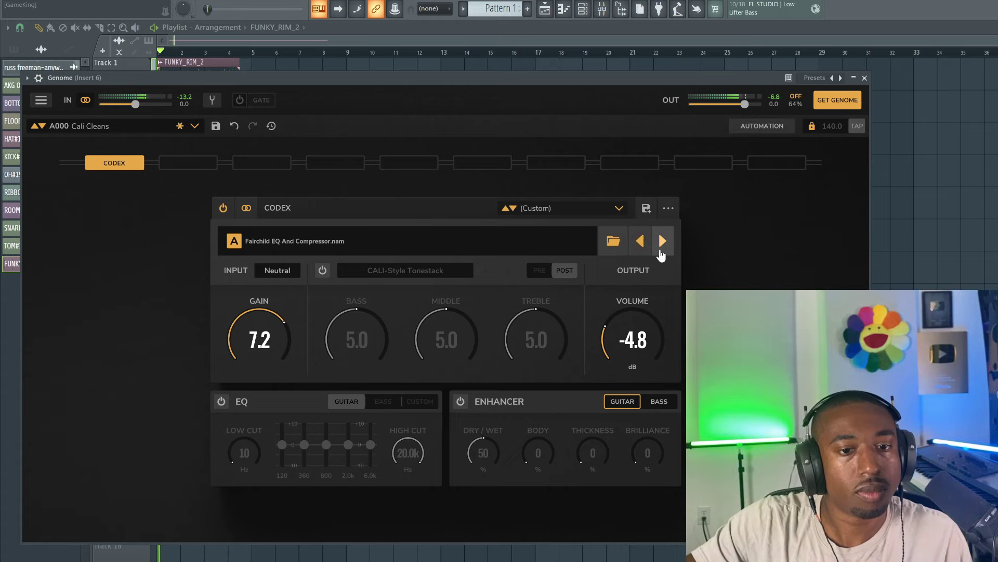
left_click(661, 240)
left_click_drag(271, 317, 272, 338)
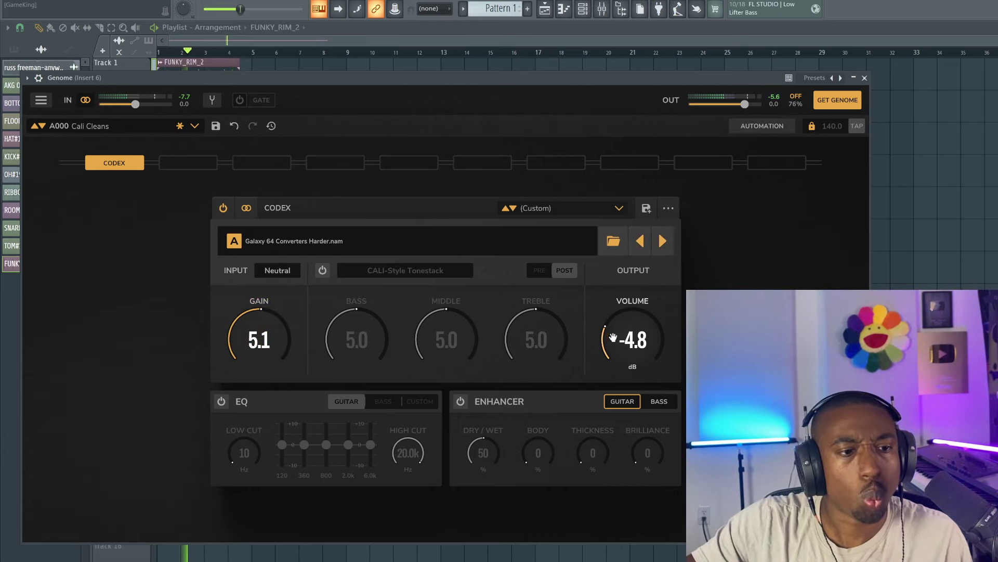
Set the Galaxy 64 Converters Harder capture's output volume to -6.4 dB and compare it bypassed and enabled
left_click_drag(643, 342, 642, 349)
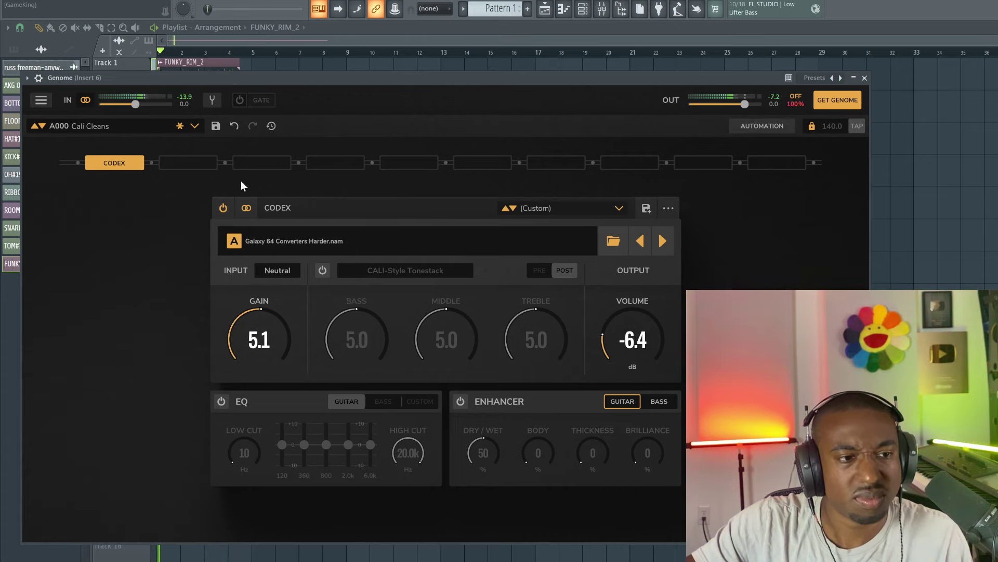
left_click(223, 208)
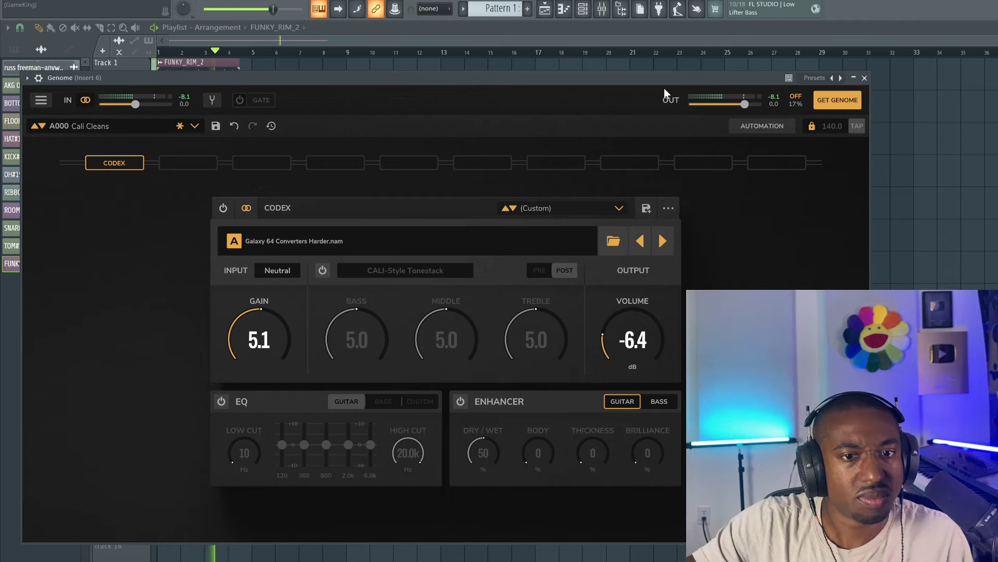
left_click(223, 208)
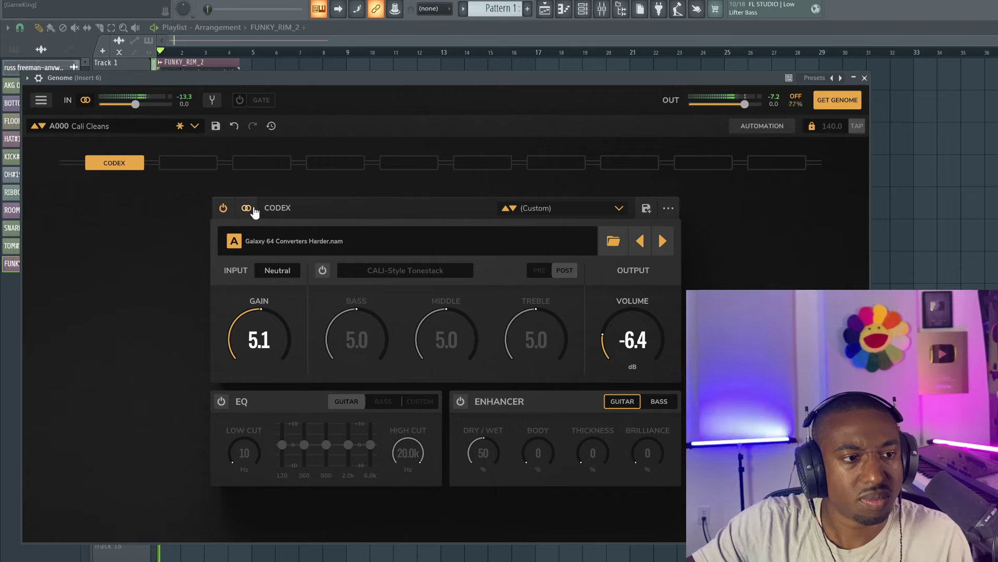
Load the Galaxy 64 Converters.nam capture and set output volume to -5.7 dB and gain to 5.7
left_click(663, 242)
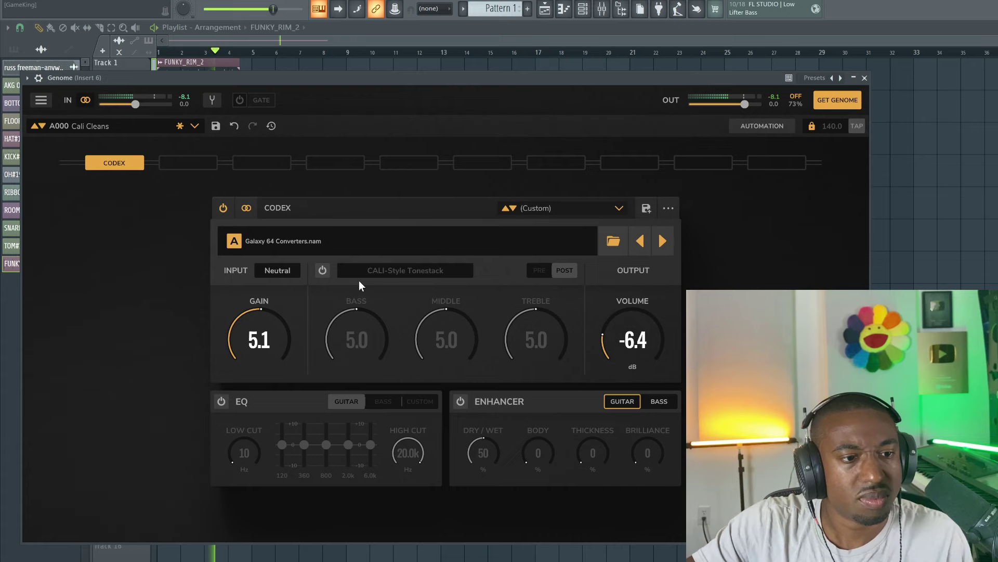
left_click_drag(621, 327, 654, 258)
left_click_drag(270, 320, 271, 303)
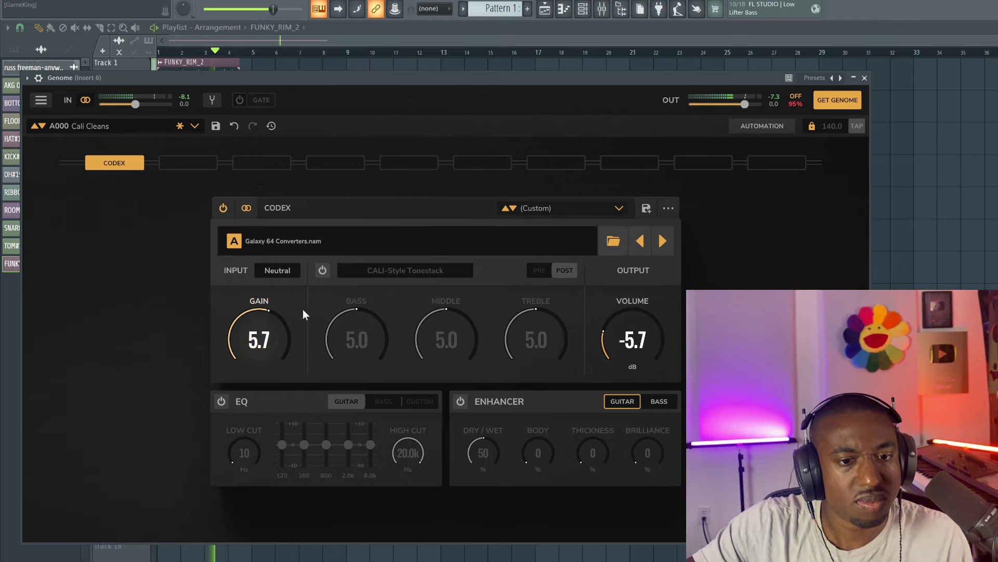
Load Gates Sta Level.nam at gain 6.0, then close and reopen Genome on insert 6 and restart playback
left_click(662, 240)
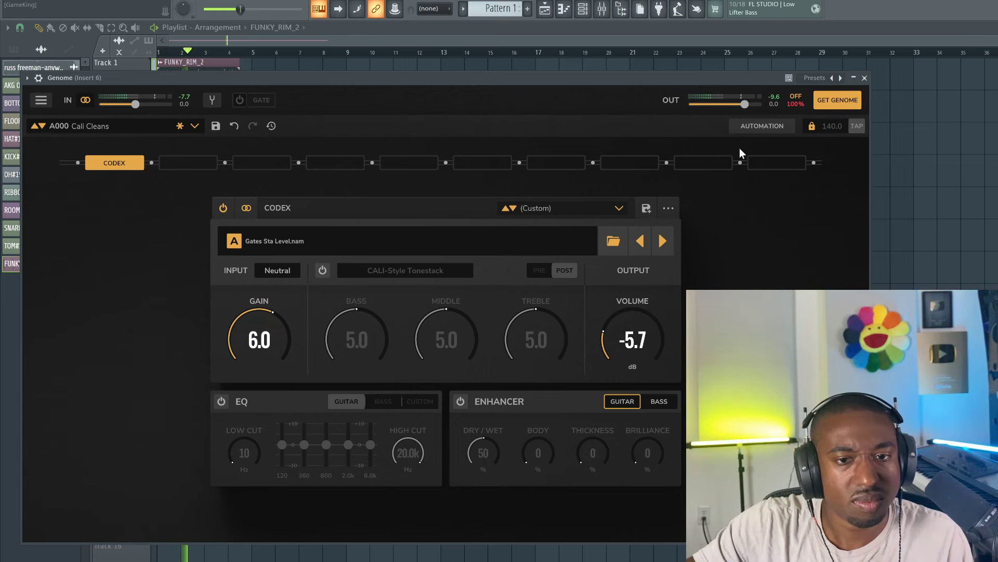
left_click(865, 78)
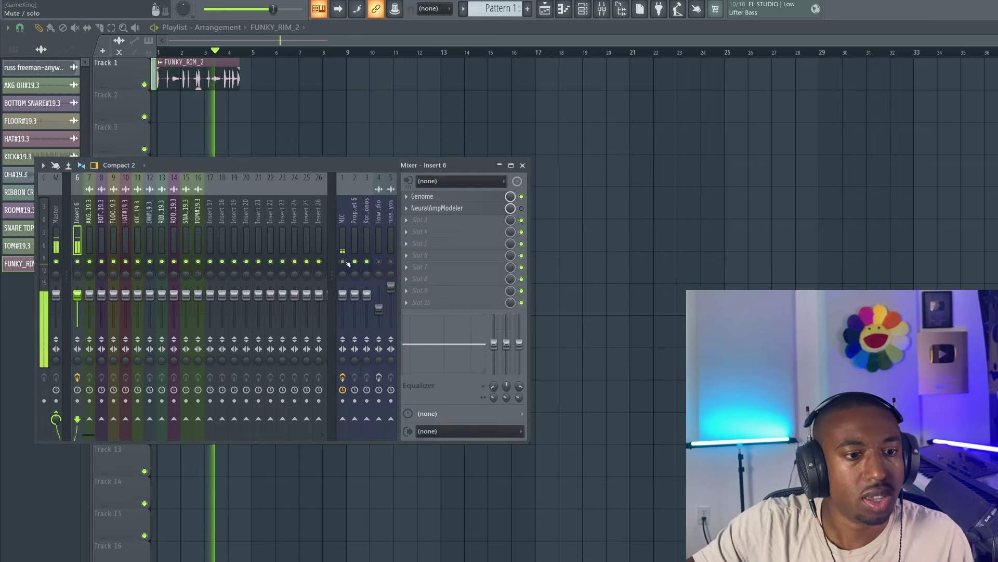
key("space")
left_click(446, 197)
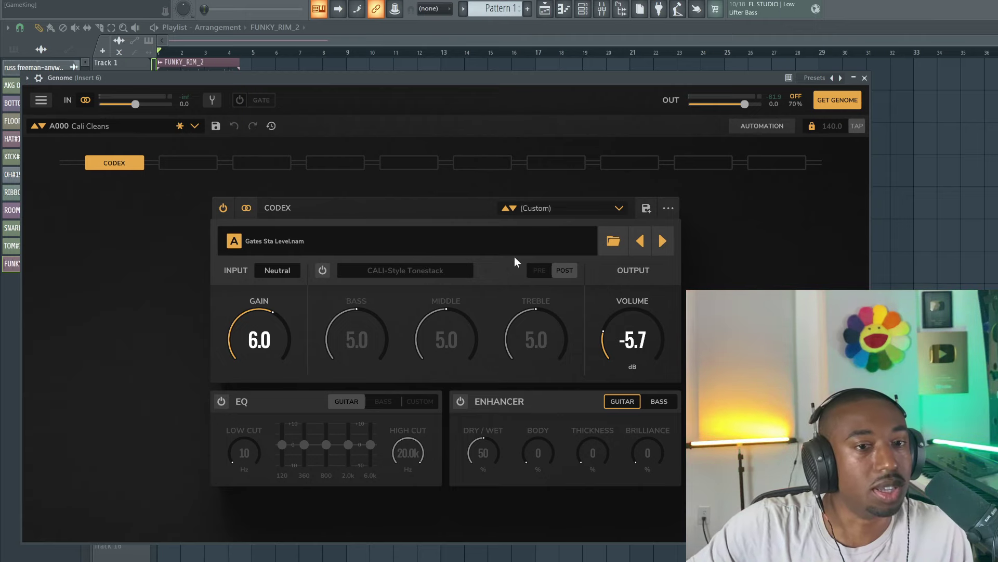
key("space")
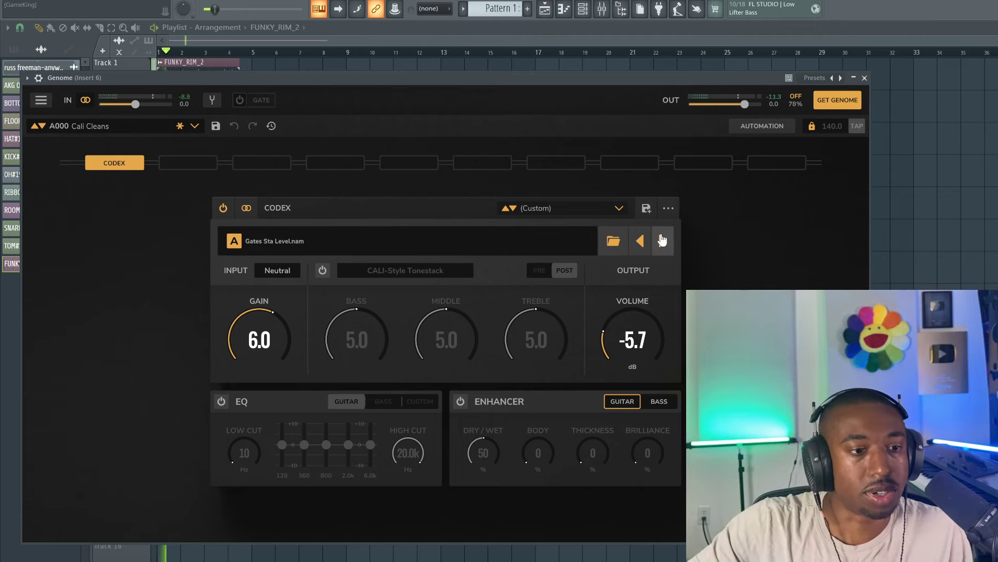
Audition Herchild 670 Heavy.nam at gain 4.0, then load the LAVRY GOLD 96 MK III.nam capture
left_click(662, 240)
left_click_drag(289, 311, 289, 327)
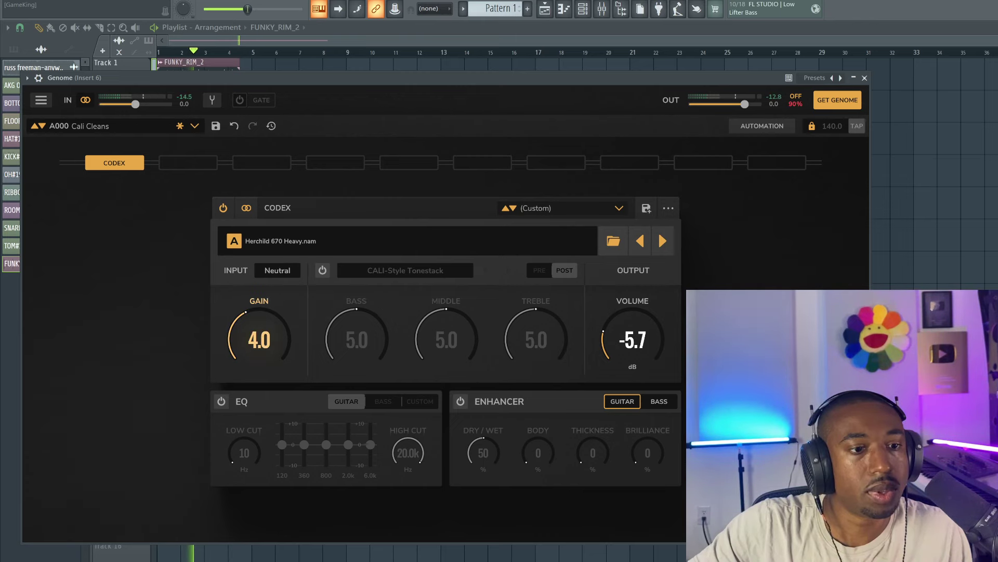
left_click(545, 246)
scroll(364, 244, "down", 3)
scroll(318, 189, "down", 2)
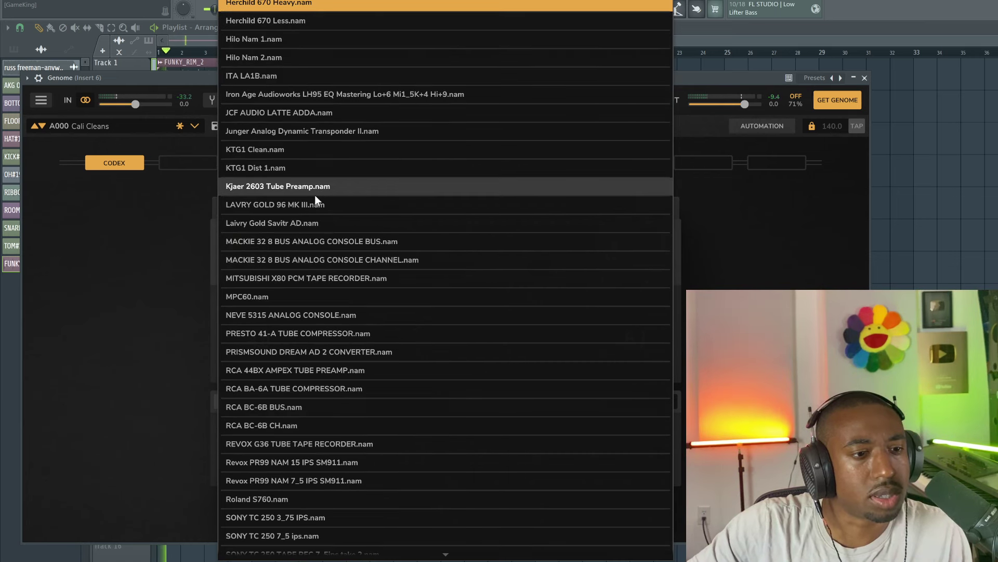
scroll(315, 200, "down", 2)
left_click(276, 132)
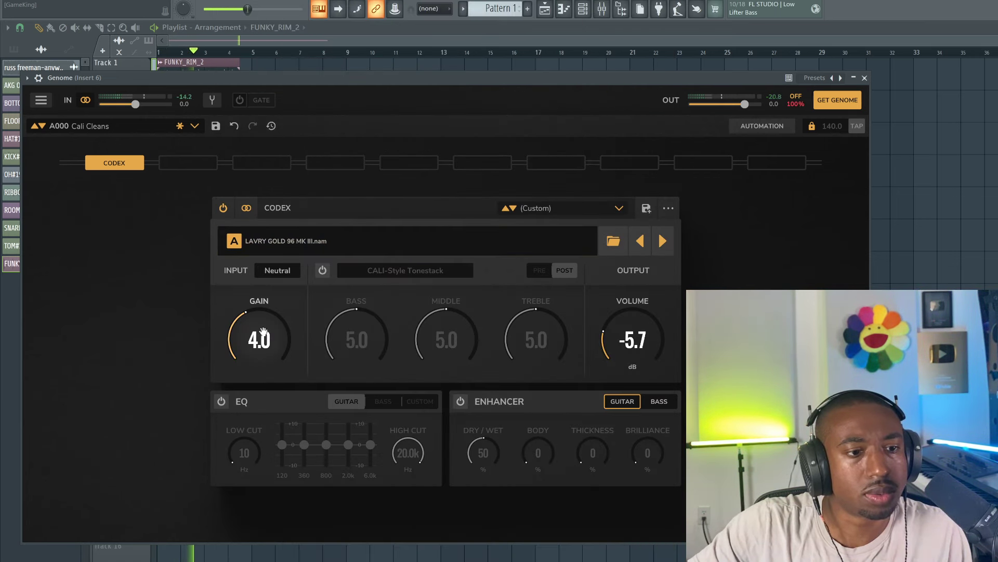
Set the Lavry Gold 96 MK III capture's gain to 7.1 and volume to -4.9 dB, comparing it bypassed and enabled
left_click_drag(264, 332, 263, 318)
left_click_drag(633, 340, 633, 322)
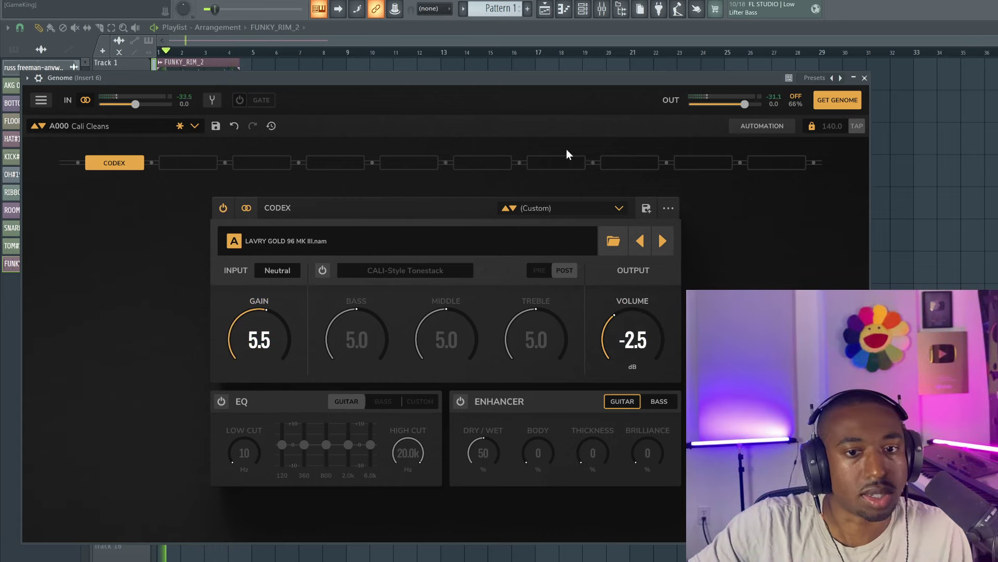
left_click_drag(260, 338, 260, 328)
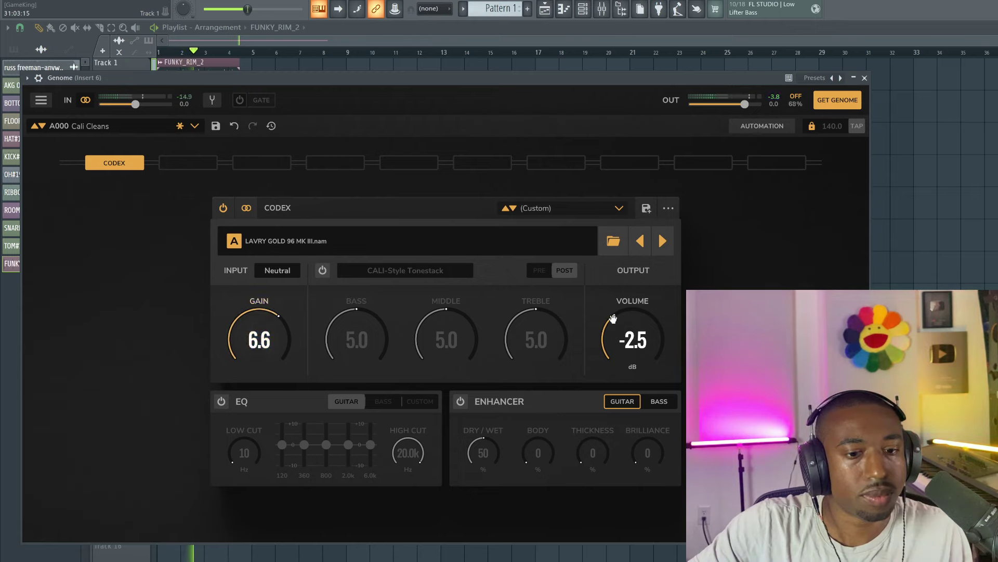
left_click_drag(633, 340, 632, 345)
scroll(234, 340, "up", 2)
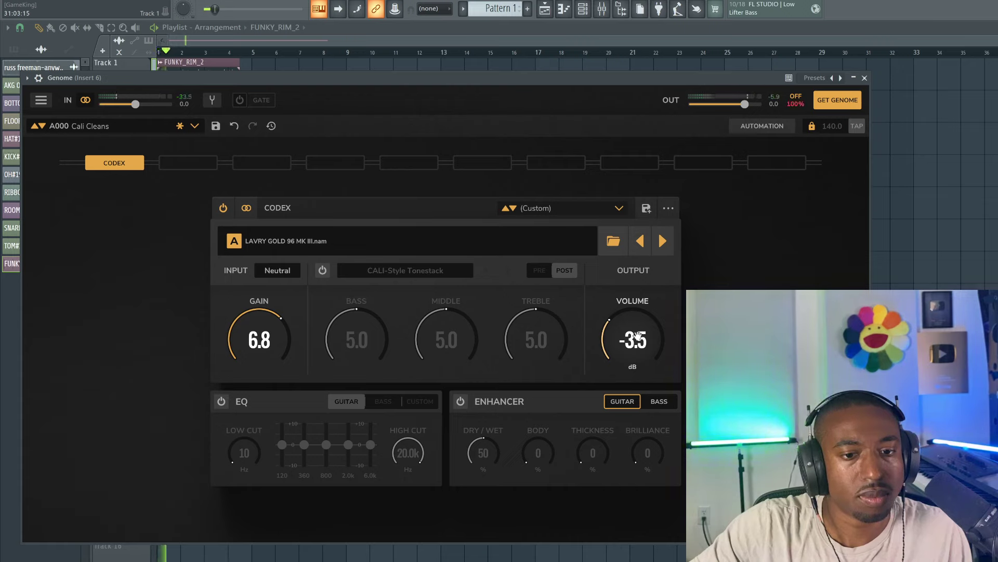
left_click_drag(637, 337, 637, 344)
scroll(262, 343, "up", 2)
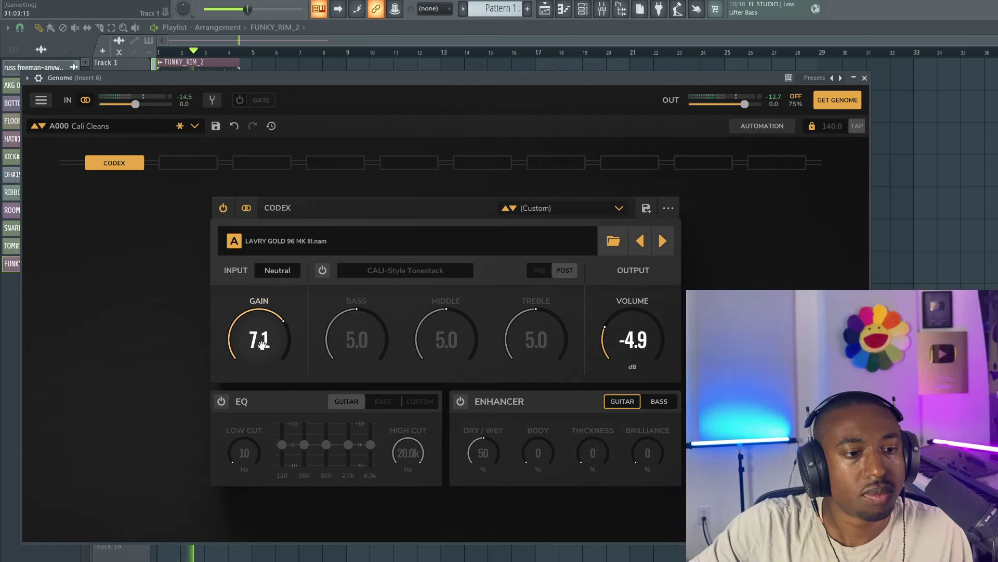
left_click(223, 208)
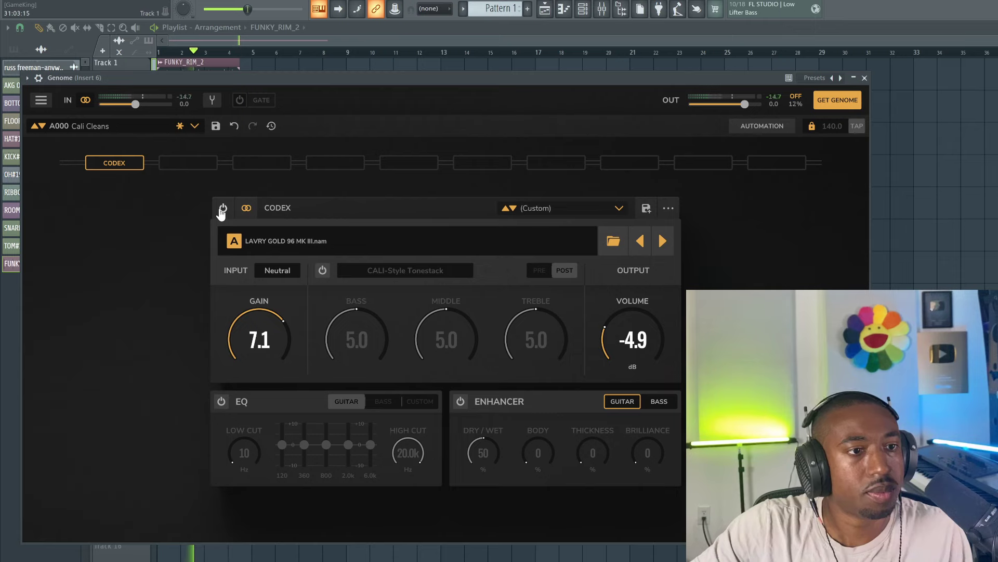
left_click(223, 209)
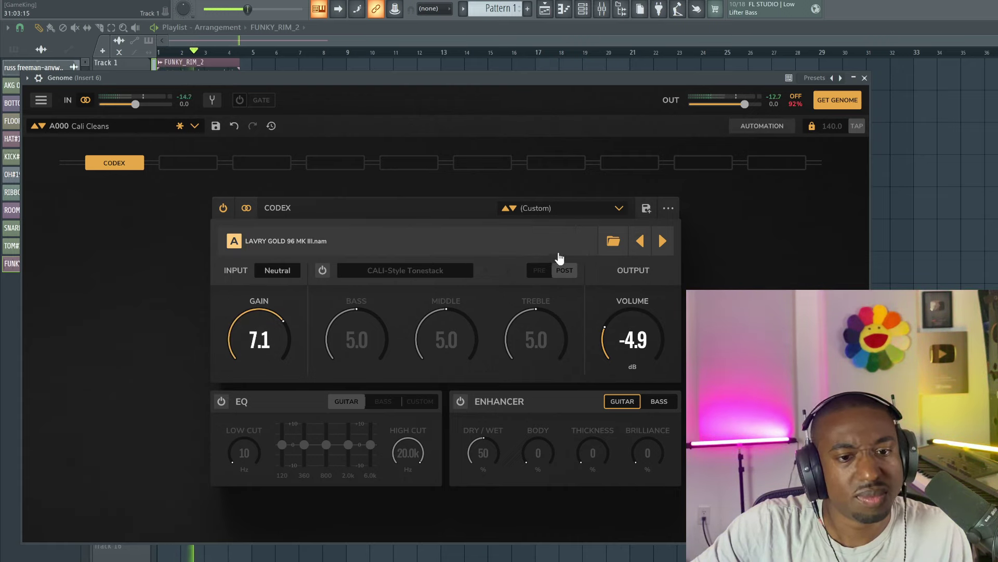
Audition Laivry Gold Savitr AD.nam at gain 6.3, then switch to MPC60.nam and set gain to 5.6
left_click(662, 240)
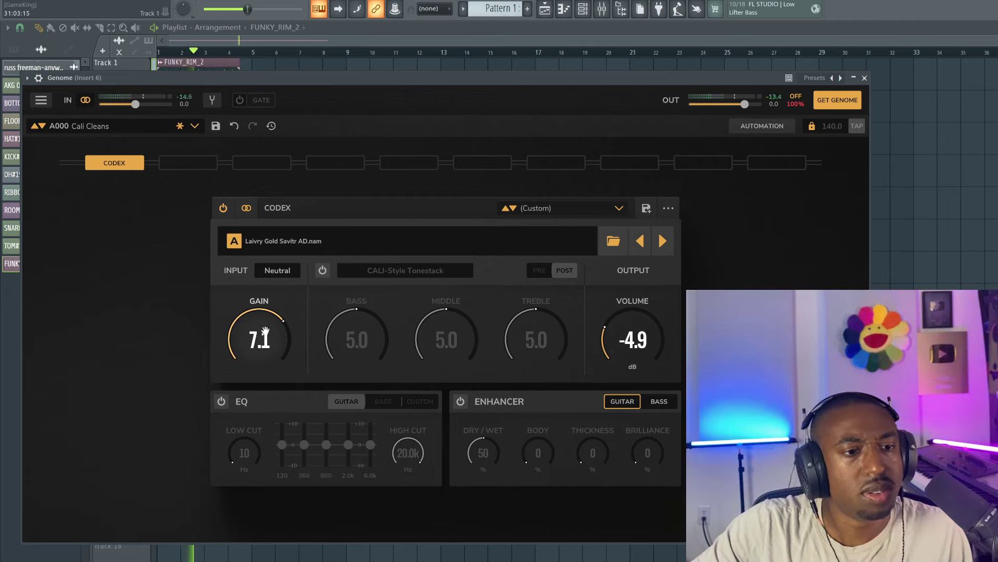
left_click_drag(265, 333, 265, 344)
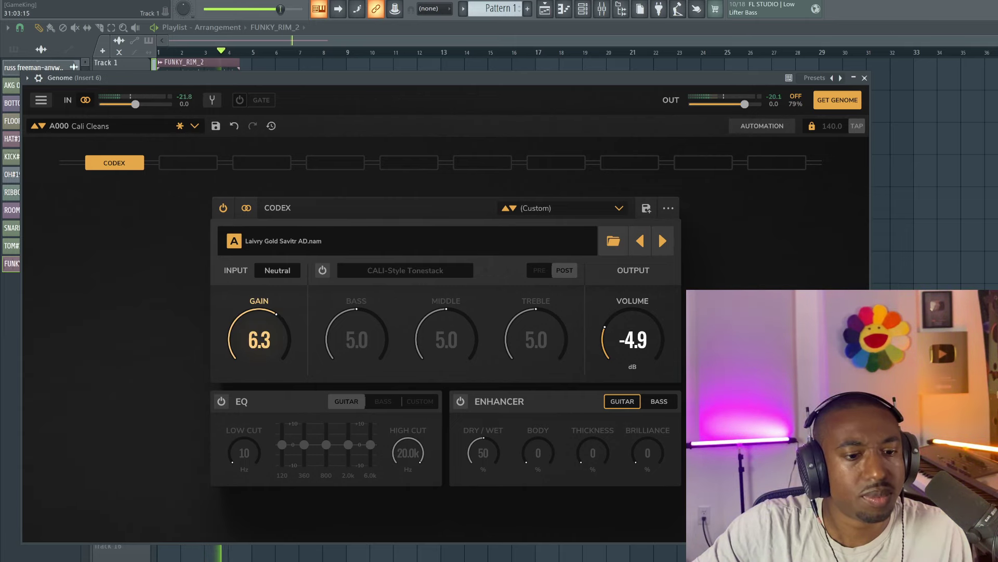
left_click(530, 239)
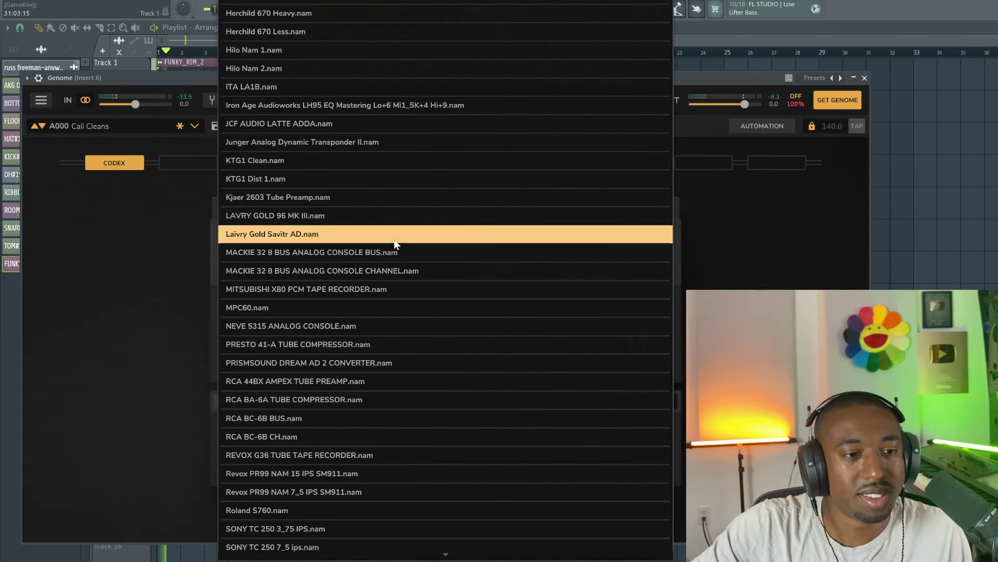
left_click(328, 232)
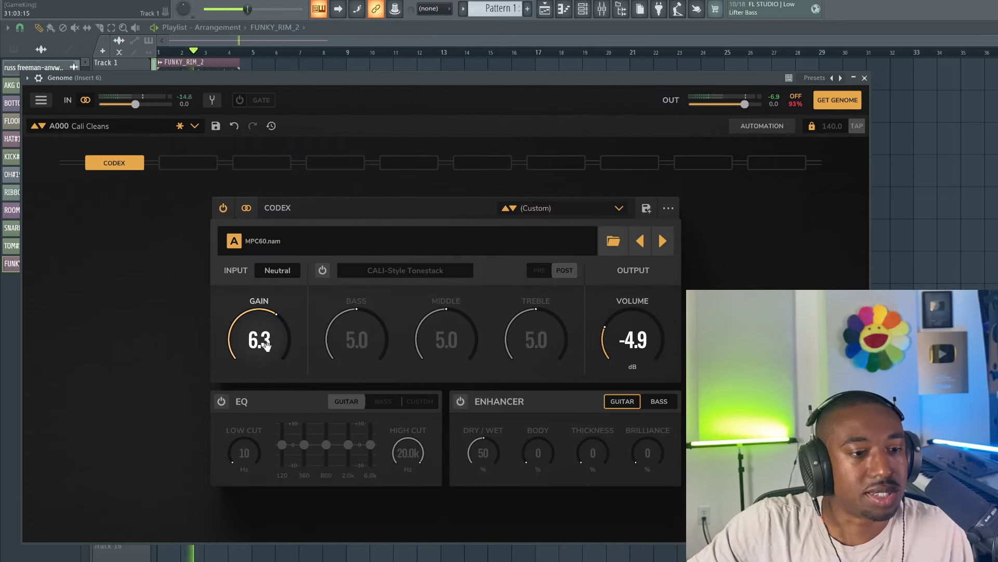
left_click_drag(262, 338, 263, 348)
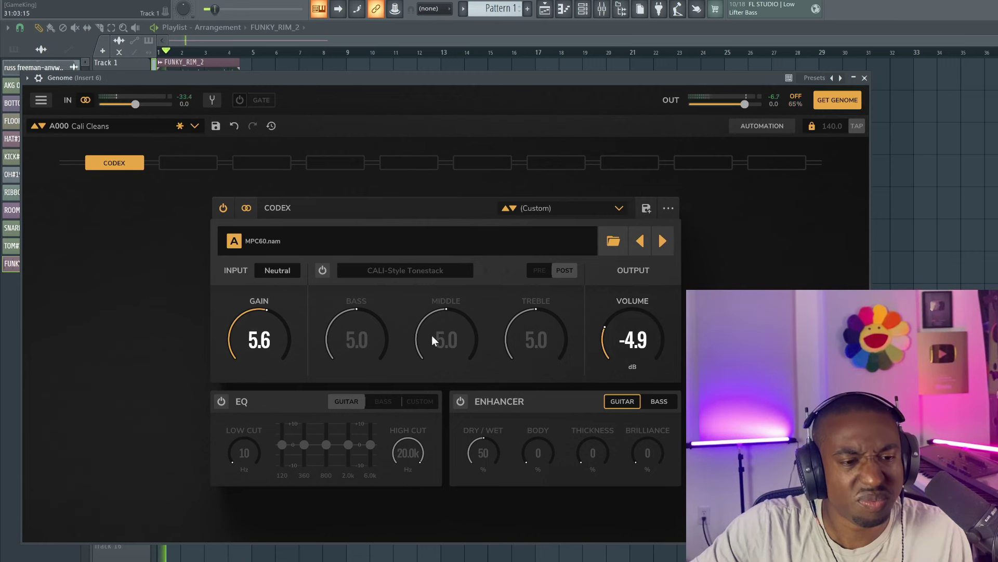
Audition NEVE 5315 ANALOG CONSOLE.nam with gain 6.4 and output volume -4.0 dB, then stop playback and close Genome
left_click(399, 240)
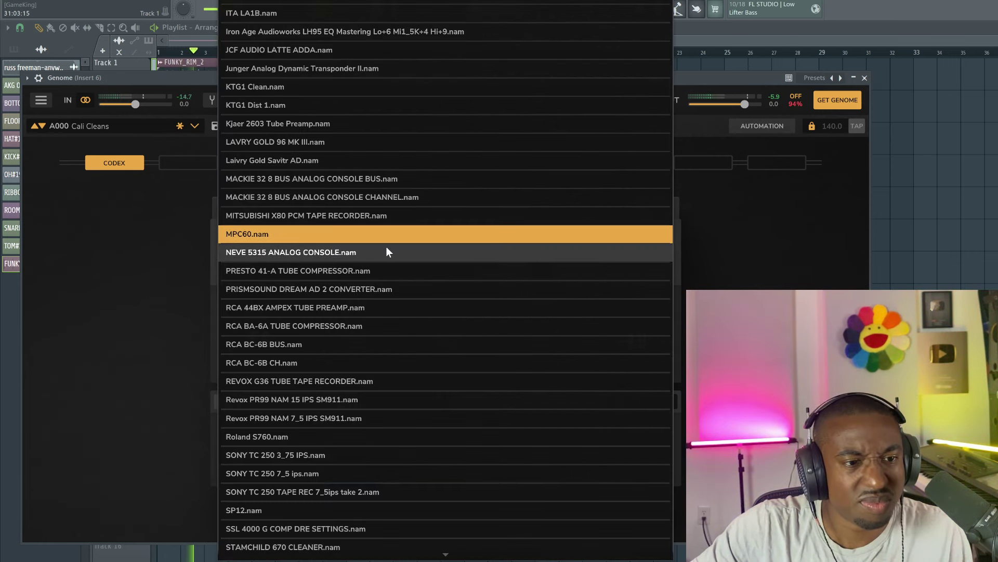
left_click(338, 252)
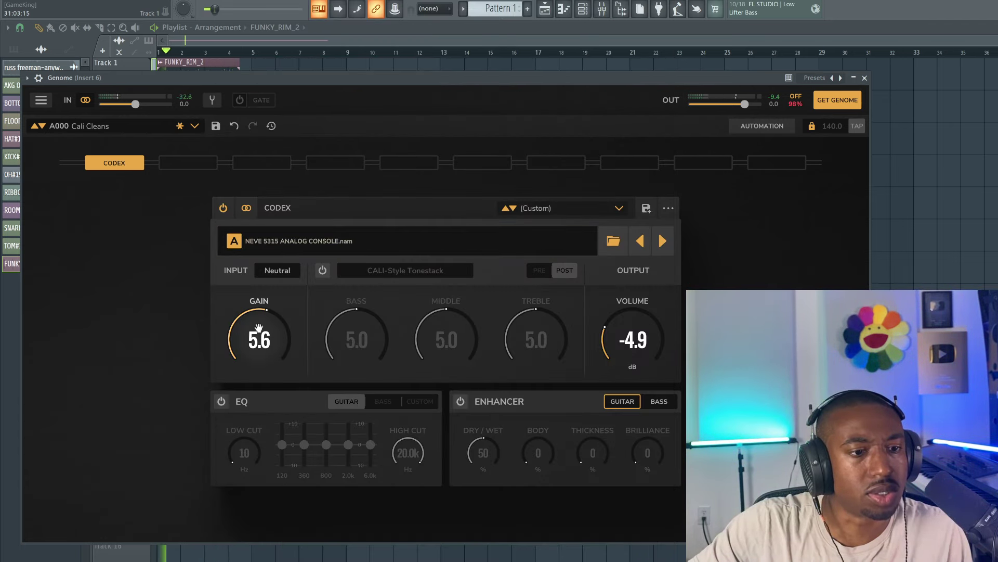
left_click_drag(259, 339, 259, 331)
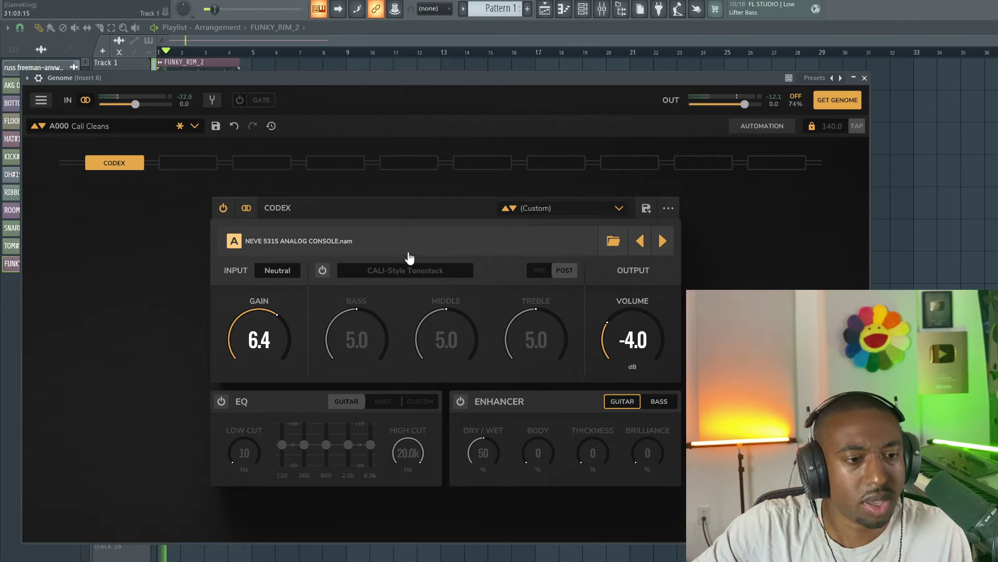
key("space")
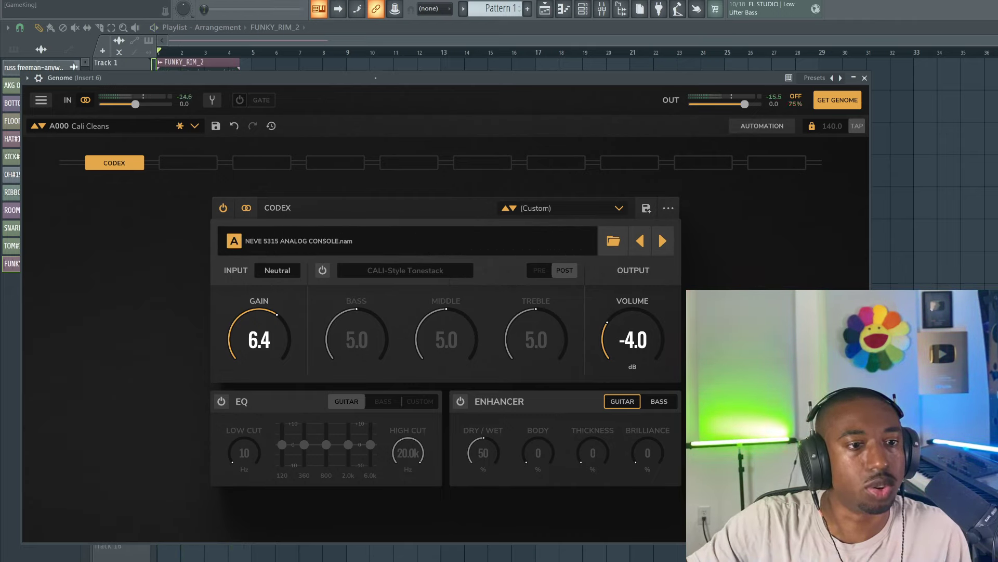
key("Escape")
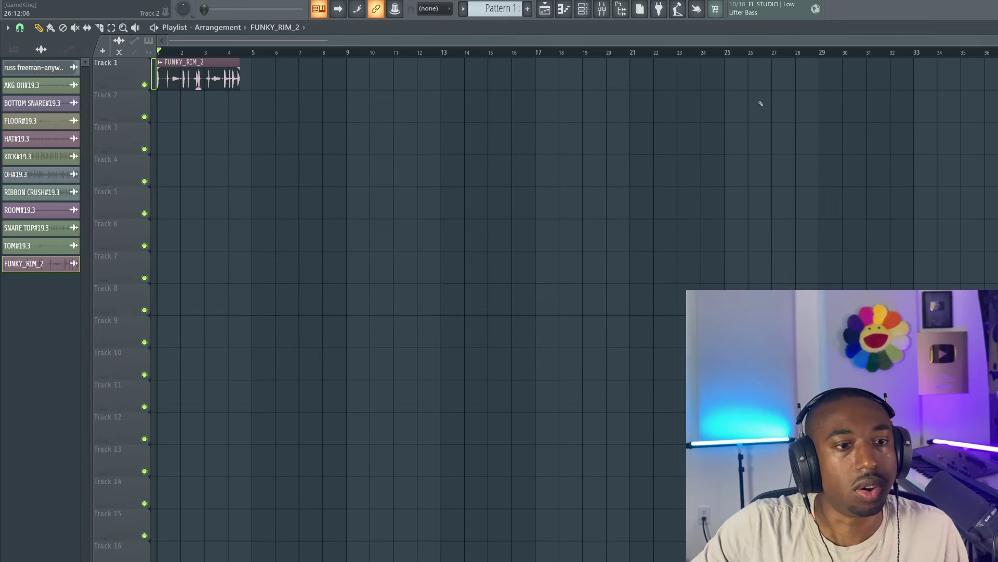
Replace the FUNKY_RIM_2 clip on Track 1 with the russ freeman-anywhere near you sample and route it to mixer track 6
key("Delete")
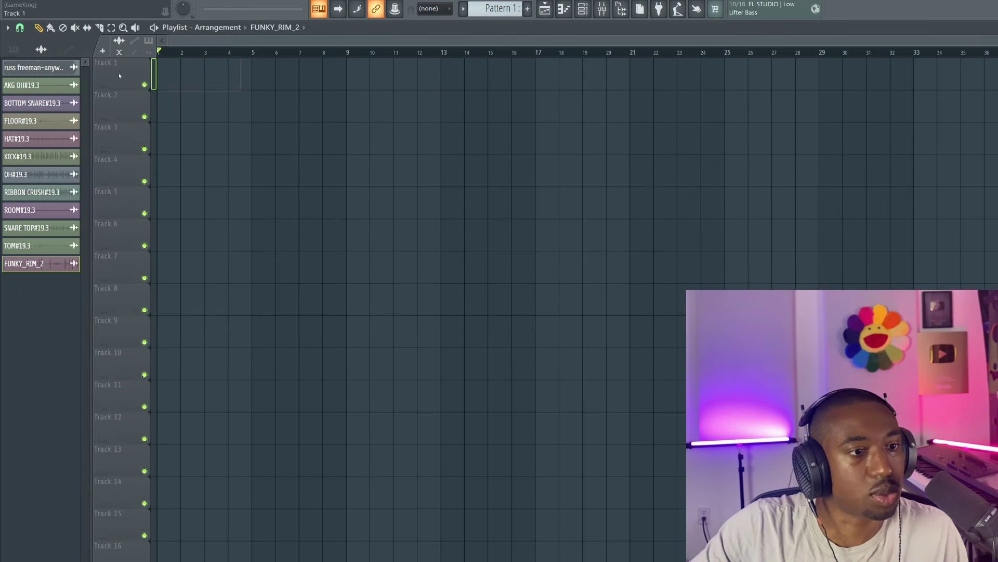
left_click_drag(38, 68, 166, 72)
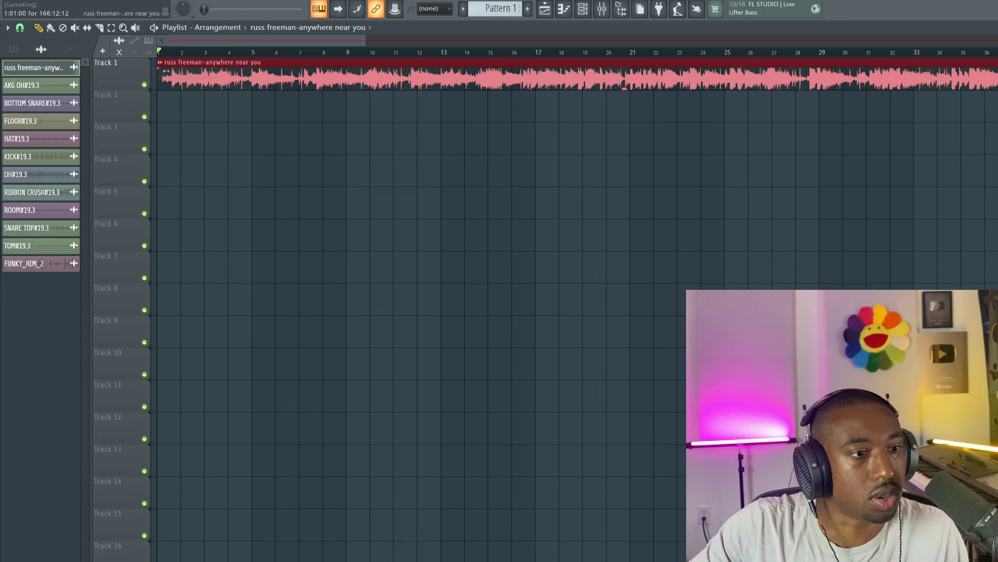
double_click(213, 62)
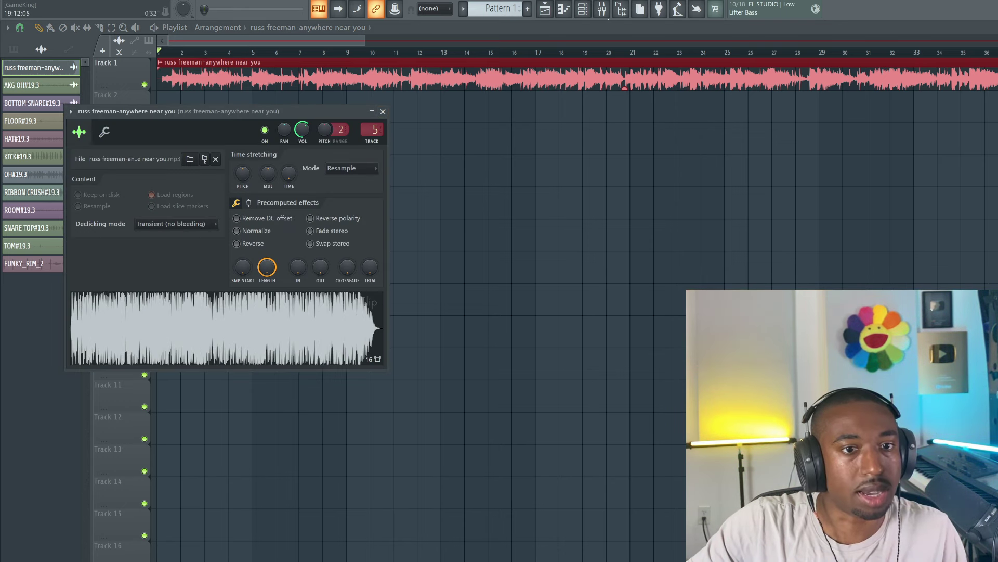
double_click(372, 130)
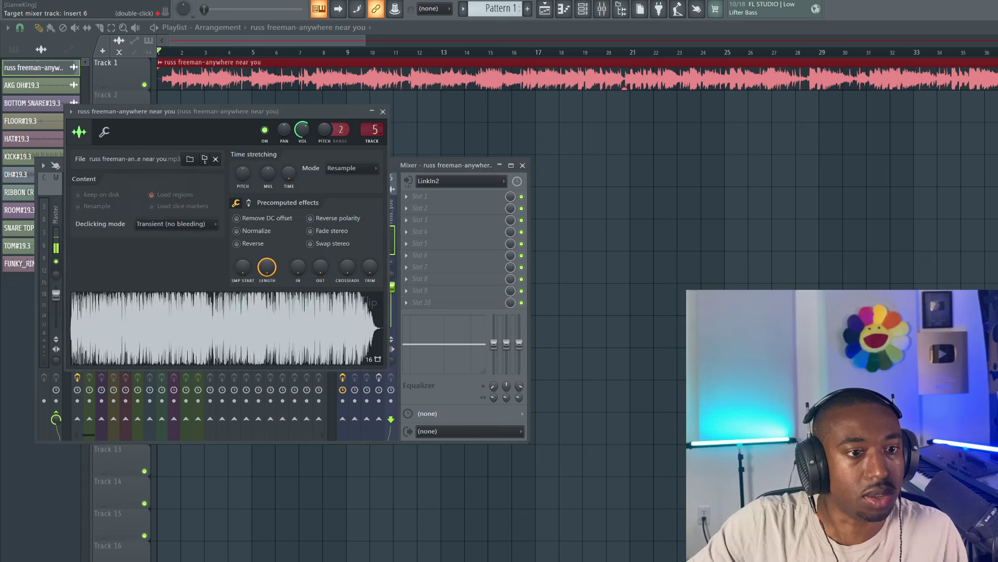
left_click_drag(373, 130, 372, 125)
left_click(383, 112)
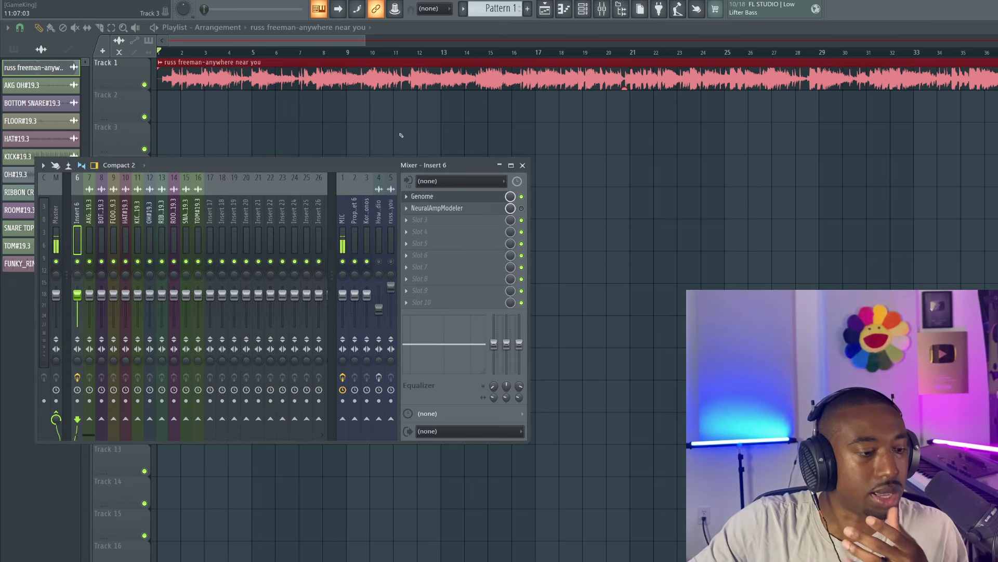
Load LAVRY GOLD 96 MK III.nam in Genome on mixer insert 6, set gain to 5.8, and start playback
left_click(450, 198)
left_click(398, 235)
scroll(382, 269, "down", 4)
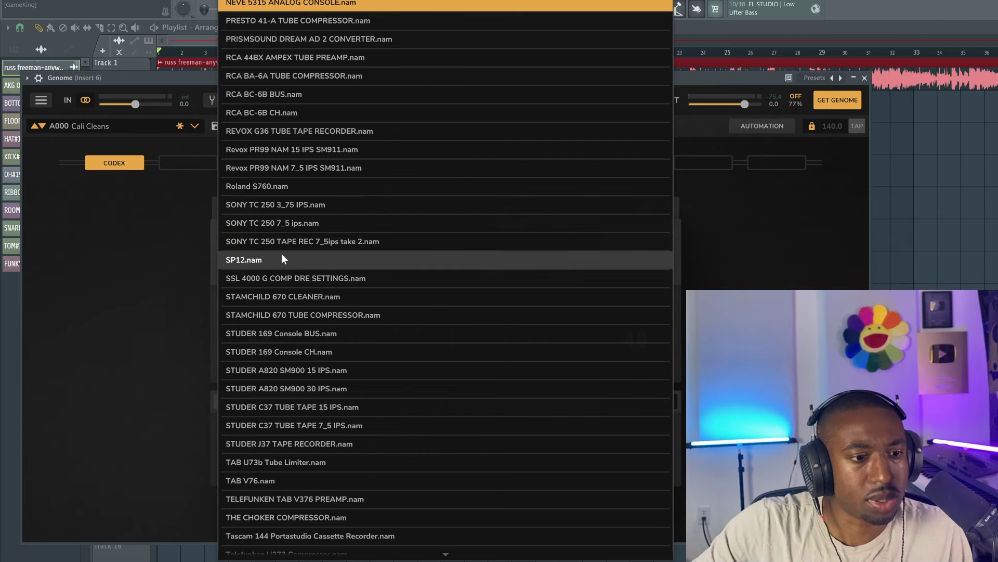
scroll(282, 255, "down", 3)
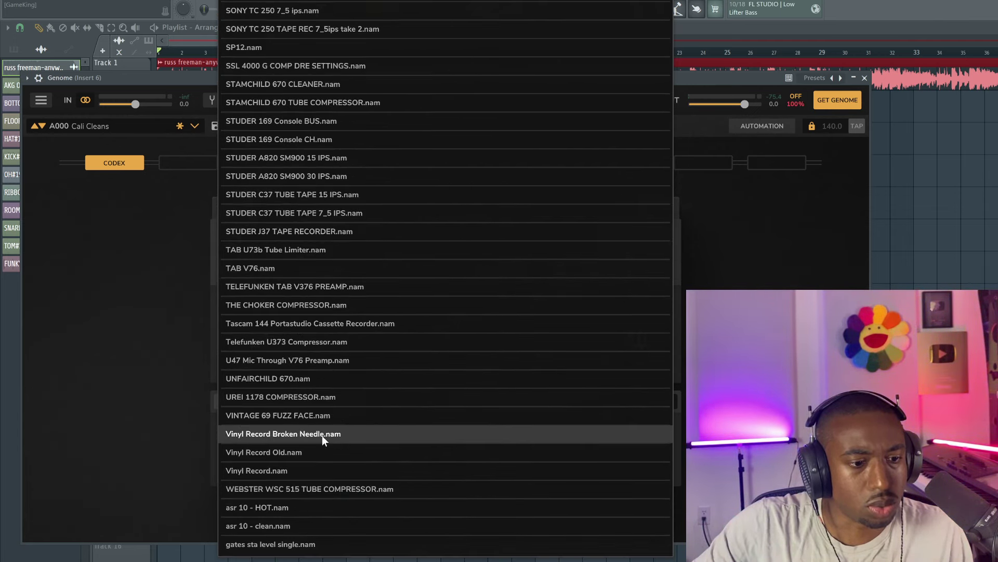
scroll(322, 436, "up", 8)
scroll(311, 218, "up", 3)
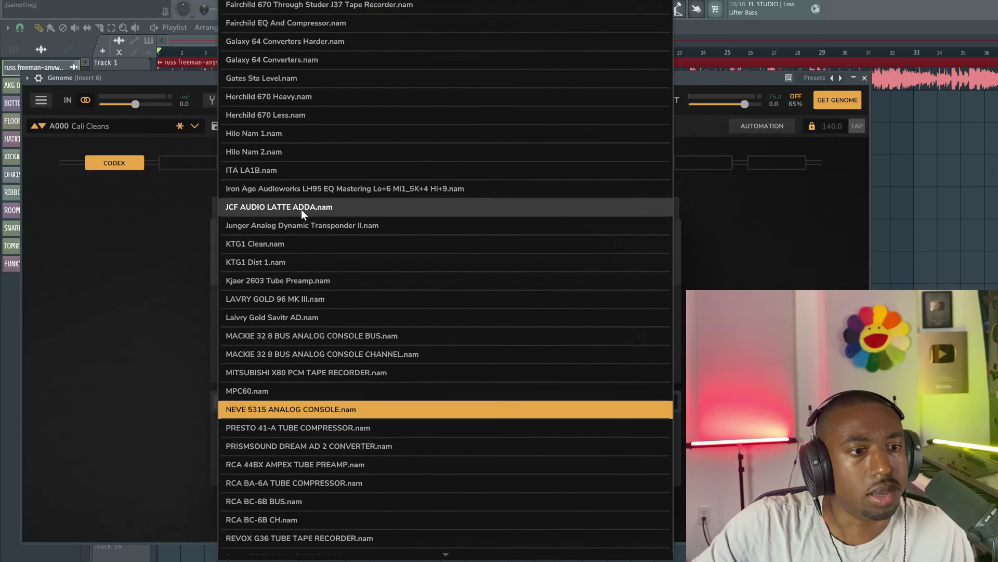
left_click(288, 295)
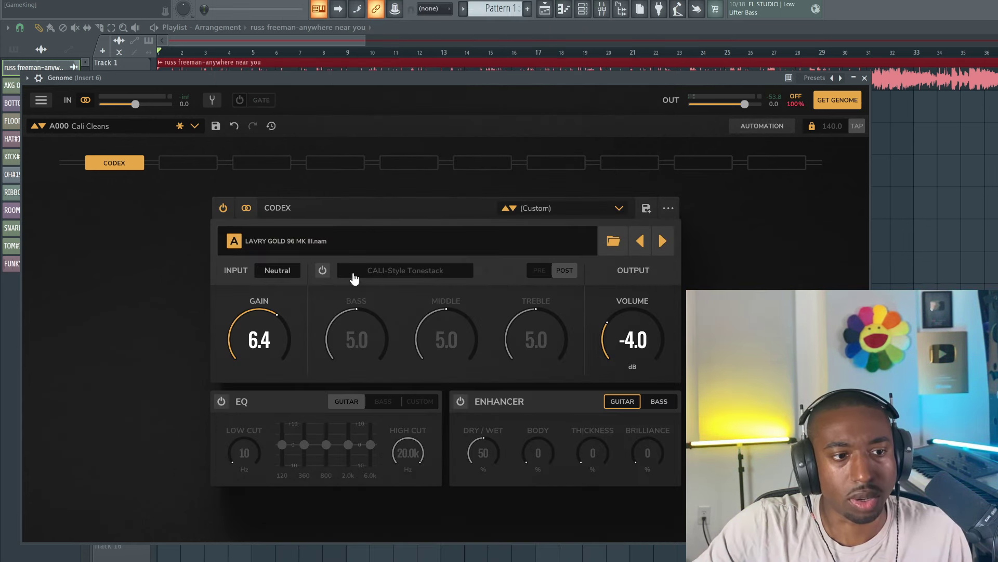
left_click_drag(259, 340, 259, 344)
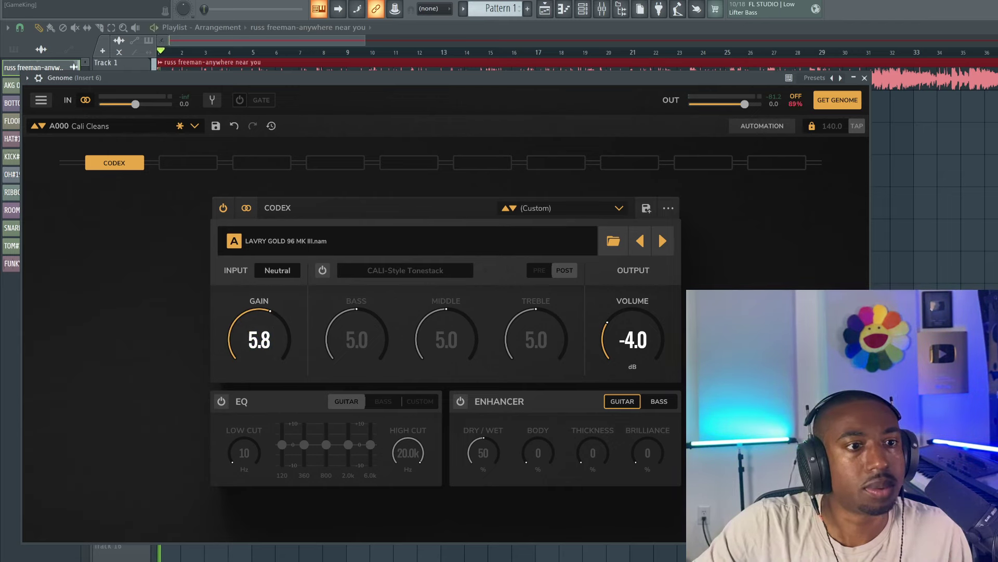
key("space")
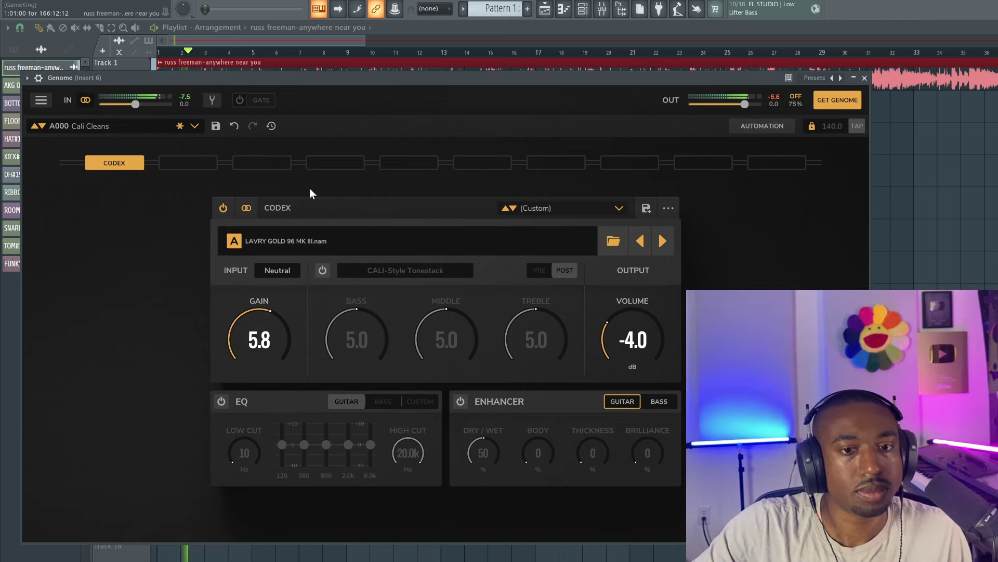
Set the Lavry Gold capture's output volume to -3.9 dB, comparing the sample with CODEX bypassed and enabled
left_click(223, 208)
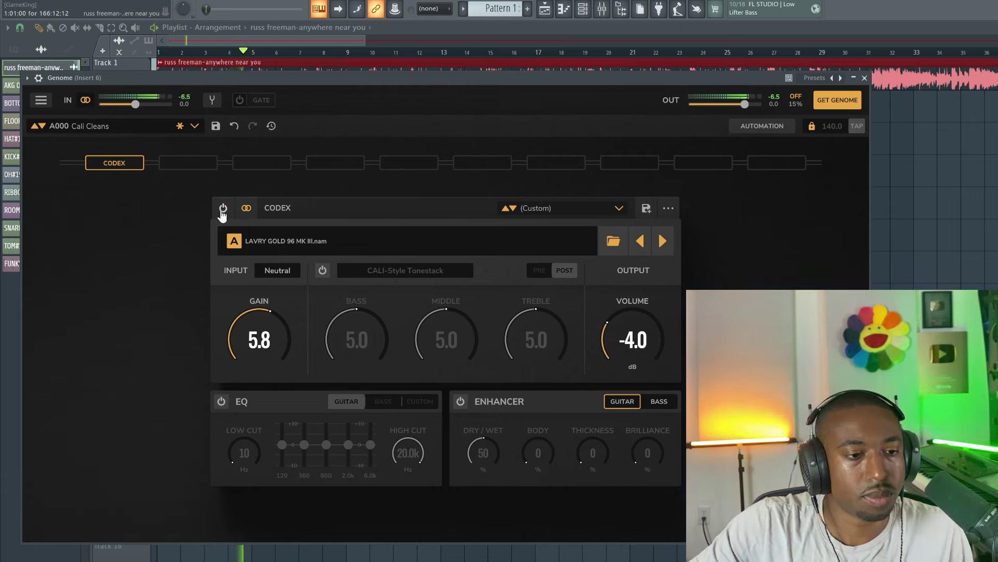
left_click(223, 209)
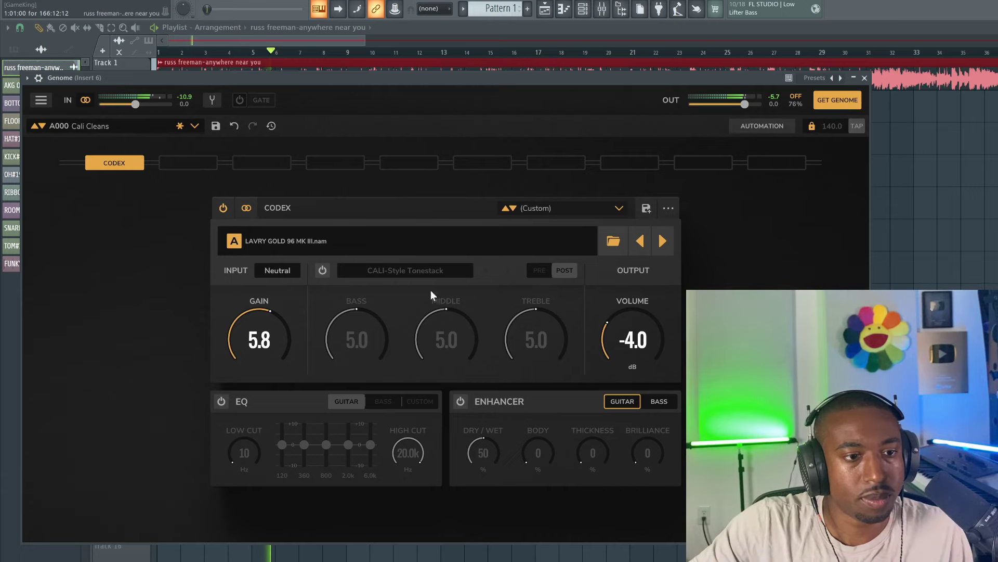
left_click_drag(626, 339, 625, 337)
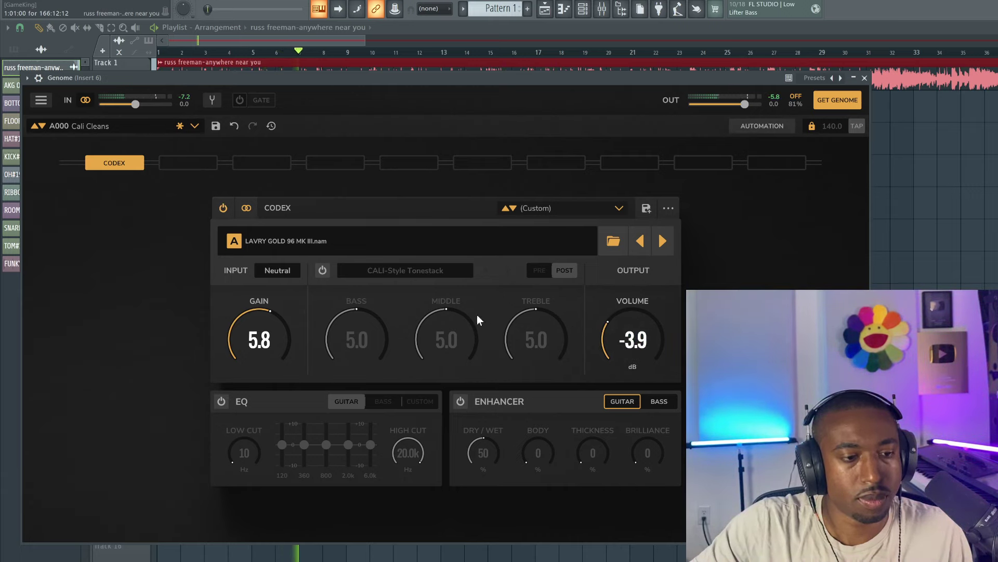
left_click(223, 209)
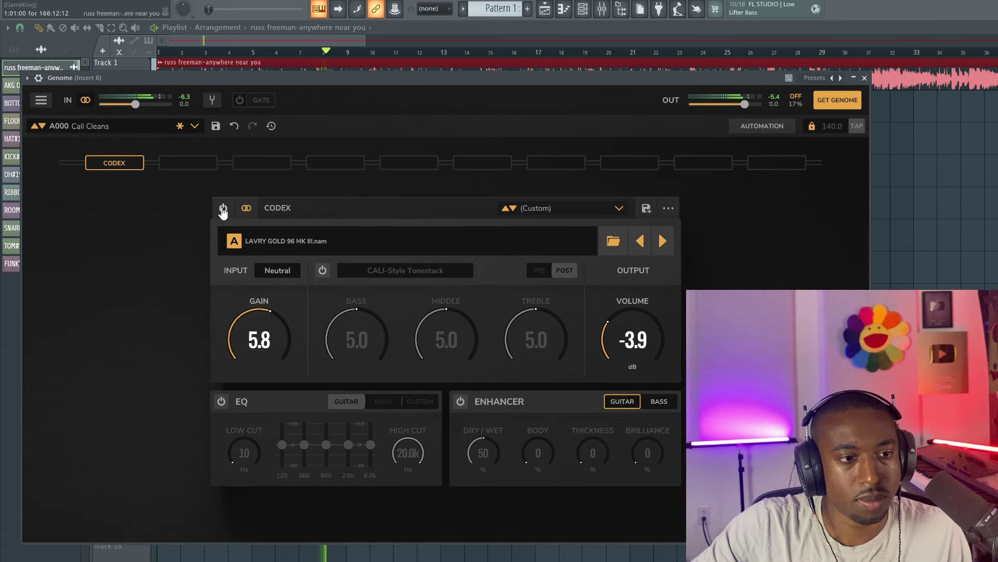
left_click(223, 208)
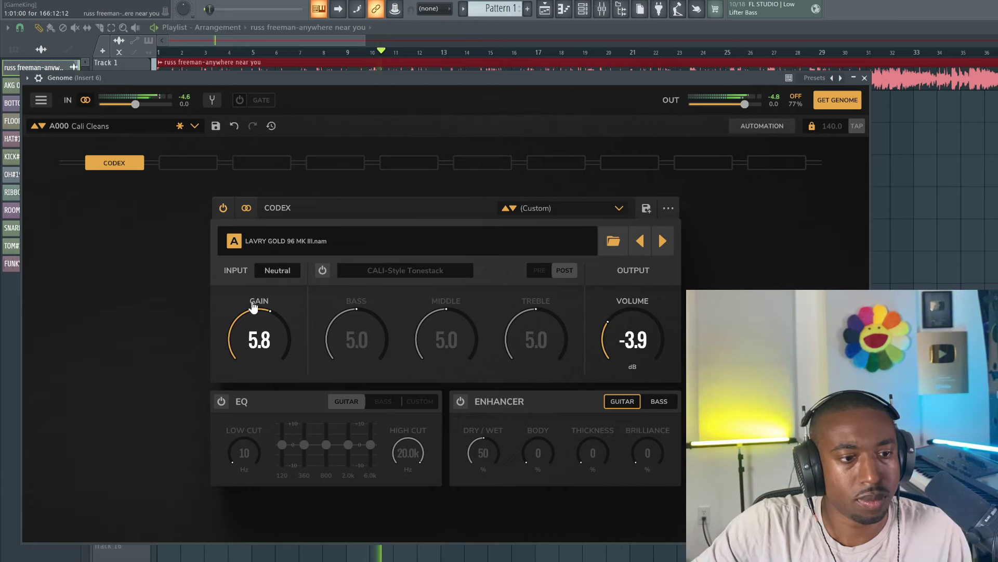
Set the Lavry Gold capture's gain to 5.4 and volume to -3.3 dB, rechecking it bypassed and enabled
left_click_drag(619, 350, 617, 341)
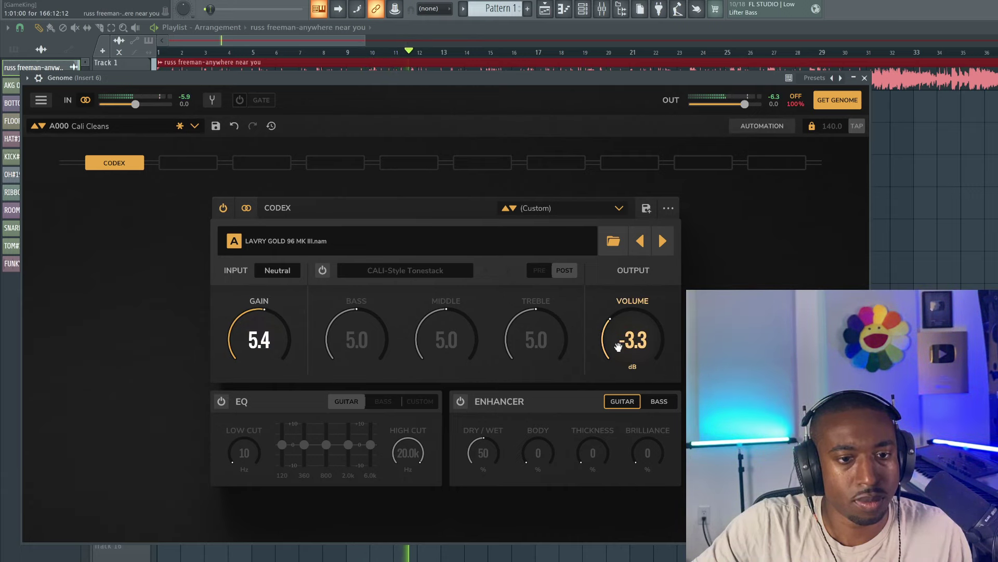
left_click(223, 208)
left_click(223, 208)
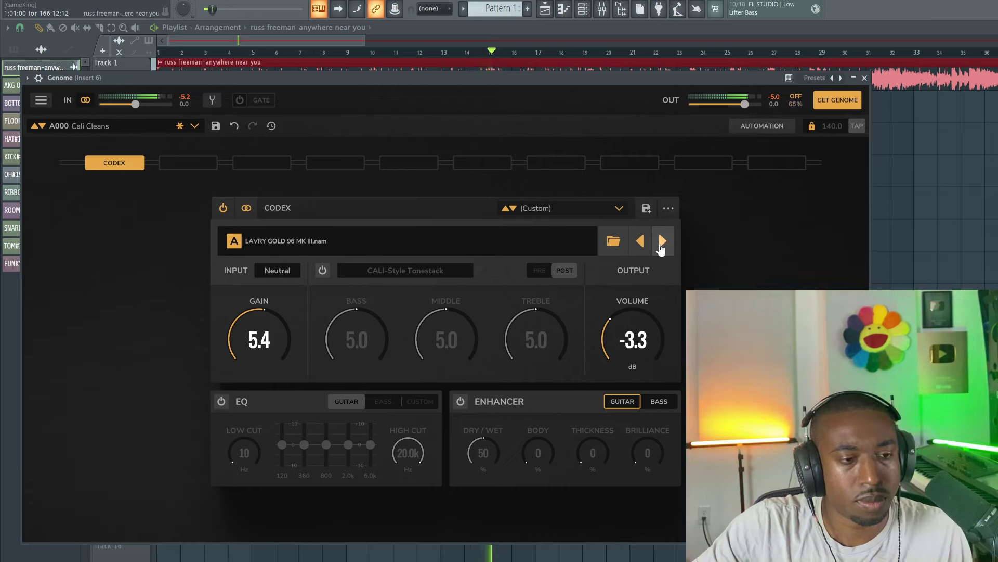
left_click(224, 209)
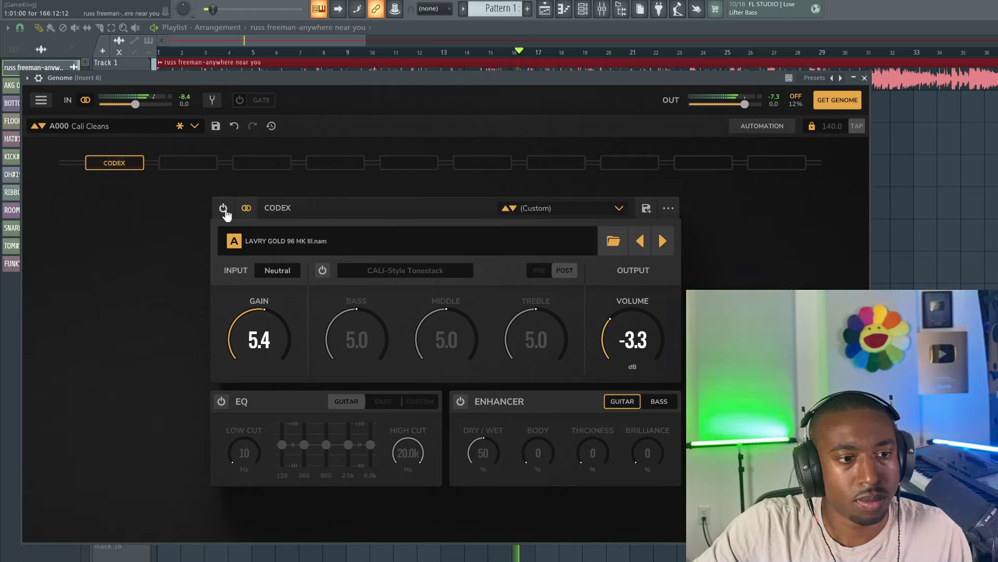
left_click(223, 208)
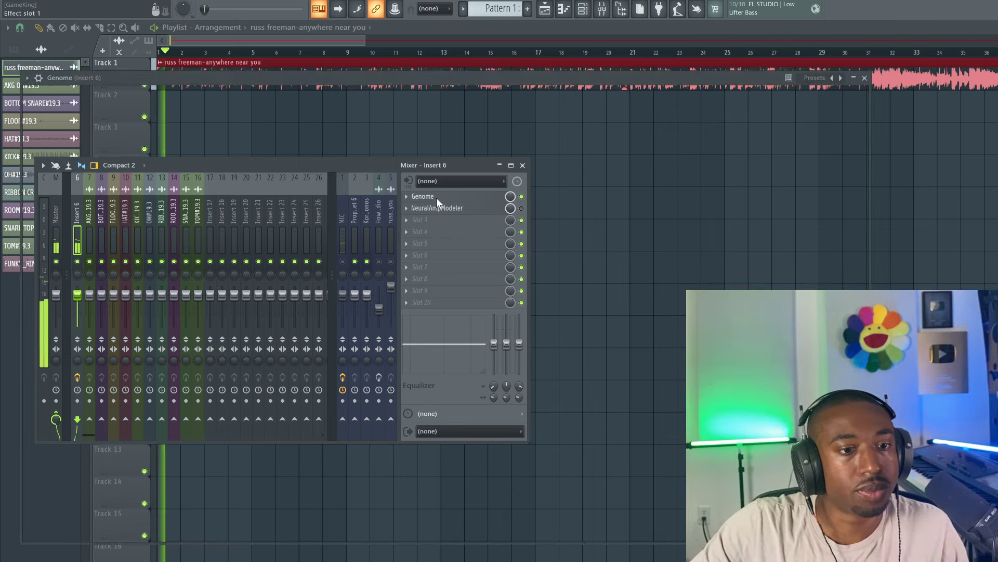
Reopen Genome, switch to MACKIE 32 8 BUS ANALOG CONSOLE BUS.nam, and set gain to 2.5 and volume to -4.0 dB
left_click(425, 197)
left_click(663, 241)
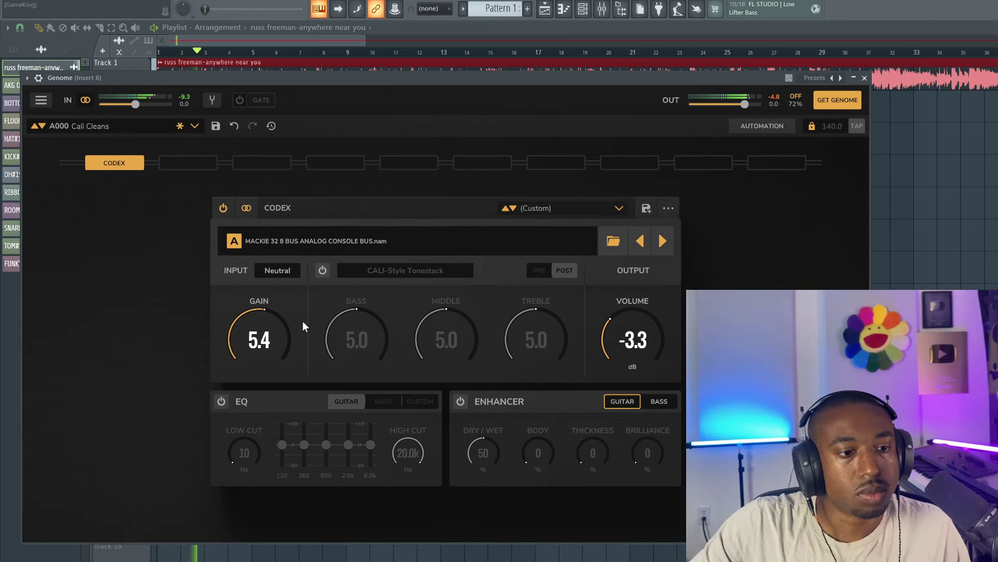
left_click_drag(261, 338, 261, 364)
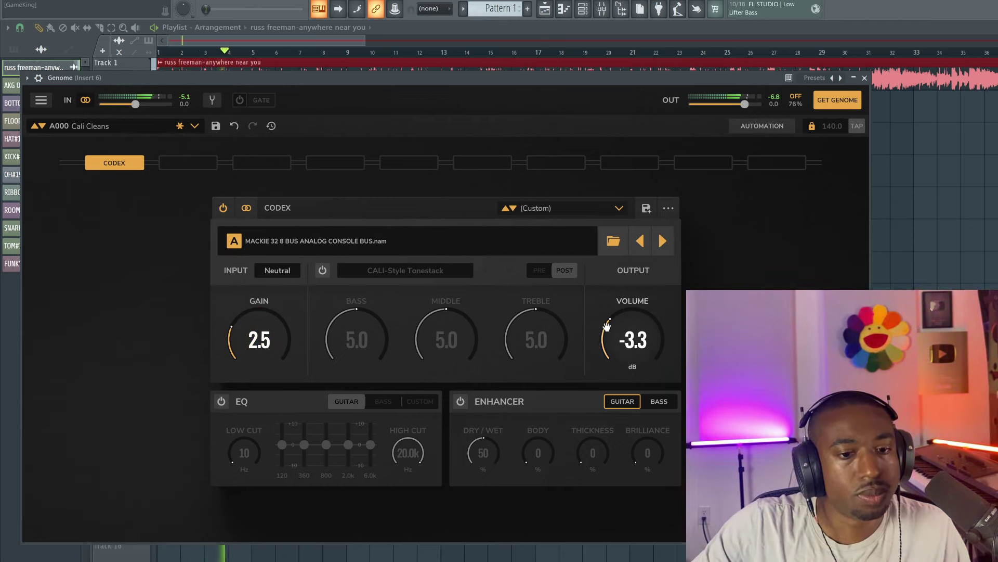
left_click_drag(607, 328, 607, 351)
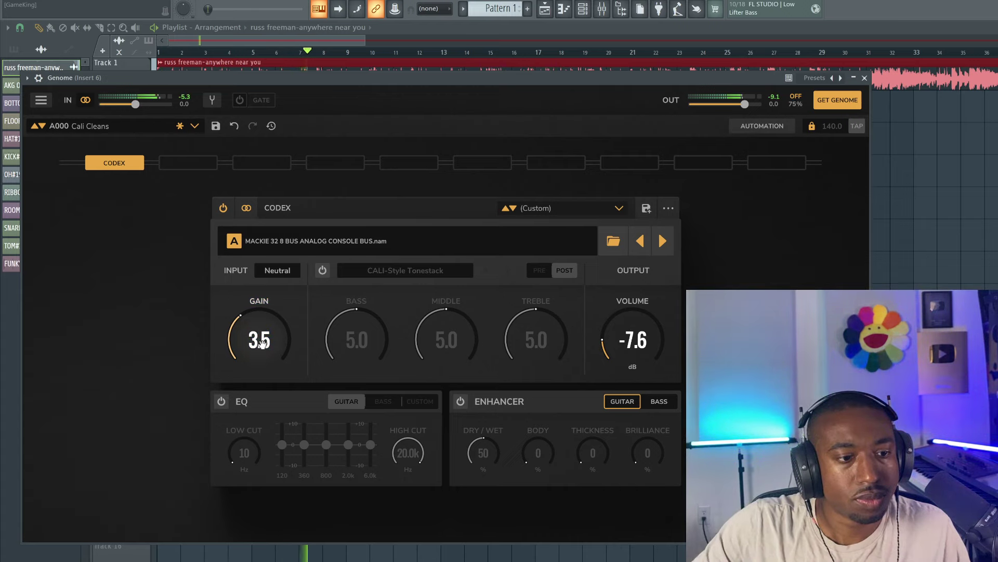
left_click_drag(632, 341, 633, 330)
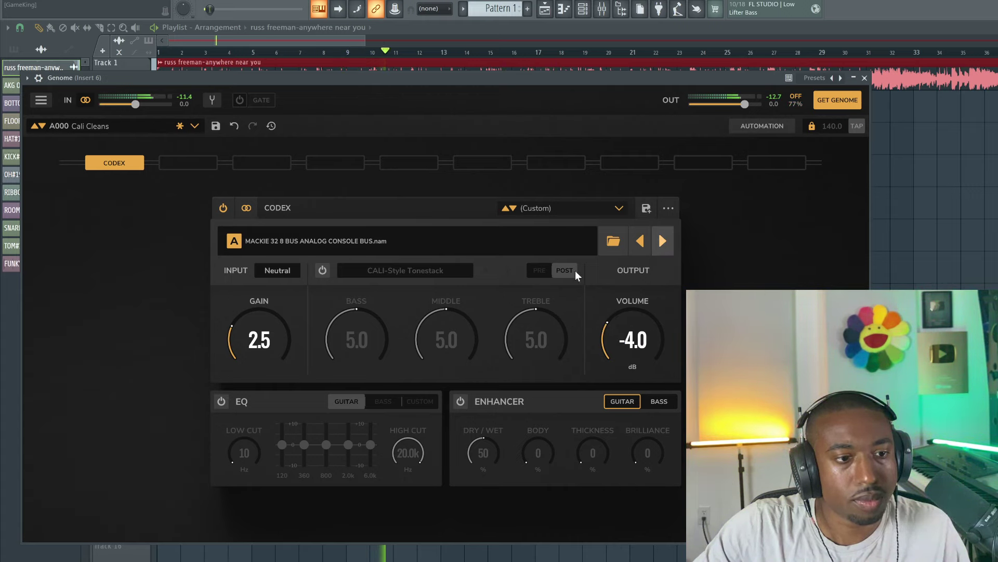
Switch to MACKIE 32 8 BUS ANALOG CONSOLE CHANNEL.nam, set gain to 3.0, and compare it bypassed and enabled
left_click_drag(267, 316, 267, 315)
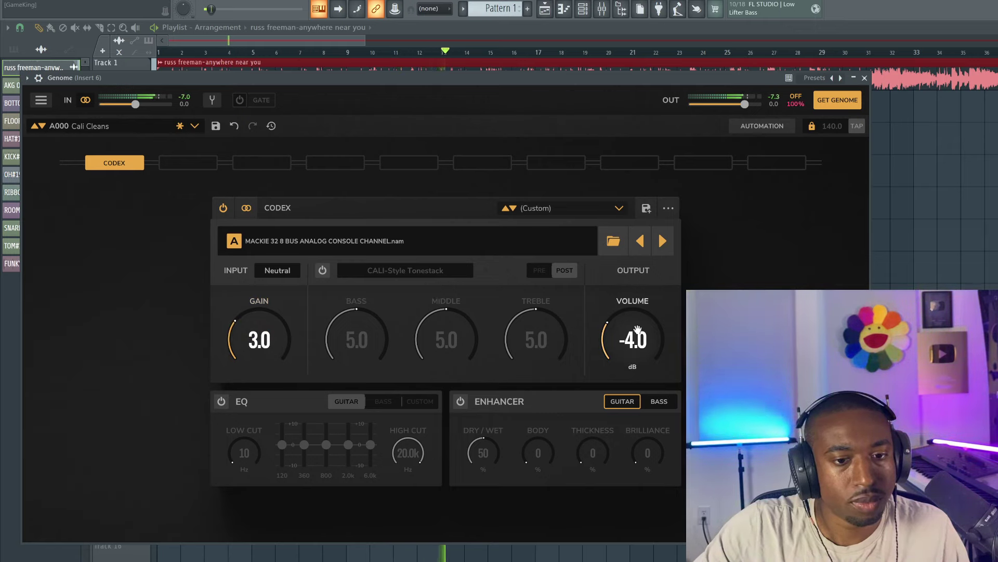
left_click(223, 208)
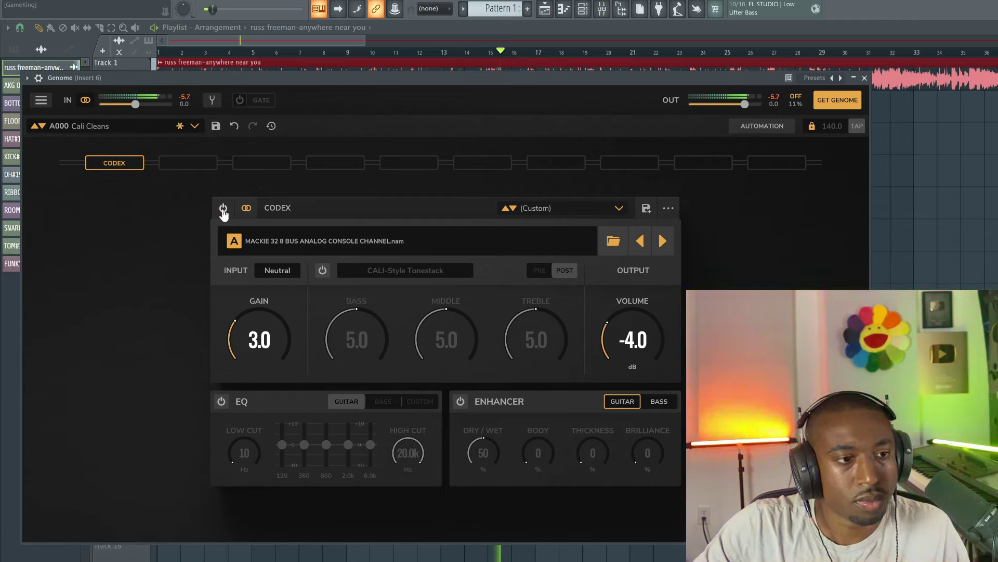
left_click(223, 208)
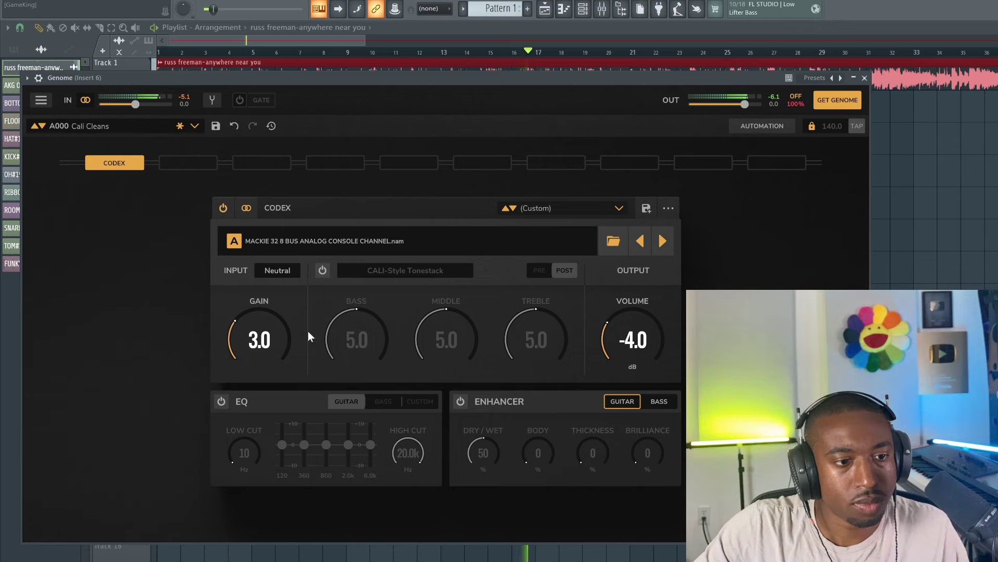
Try higher gain with lower volume on the Mackie channel capture, settling on gain 3.1 and volume -5.5 dB
left_click_drag(608, 333, 608, 343)
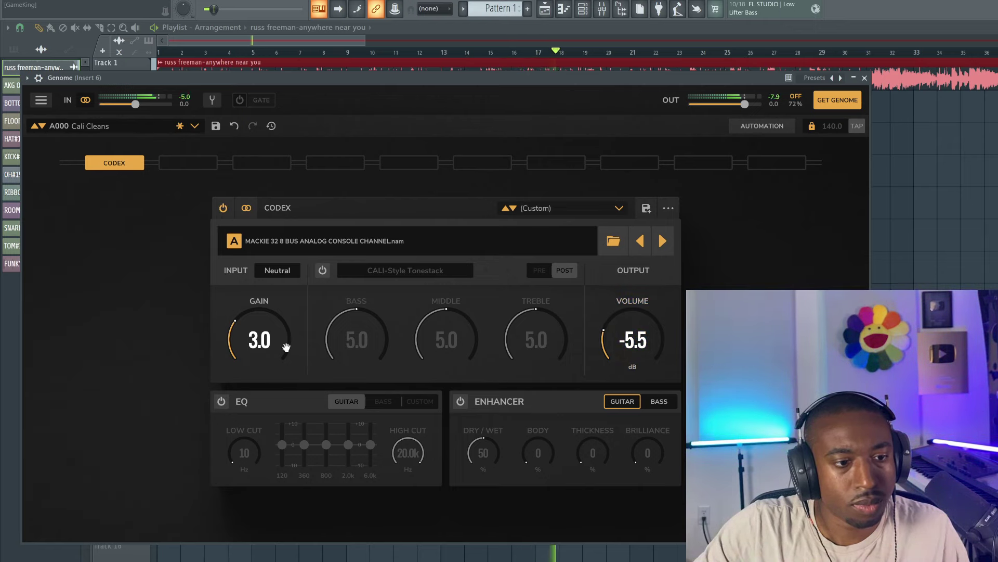
left_click_drag(286, 346, 285, 335)
left_click_drag(613, 343, 613, 382)
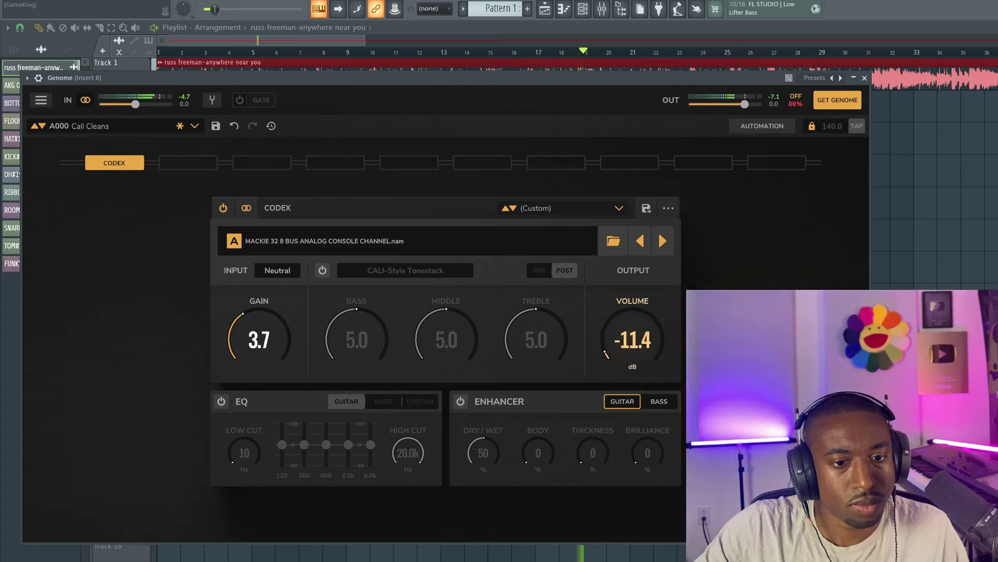
left_click_drag(259, 339, 259, 358)
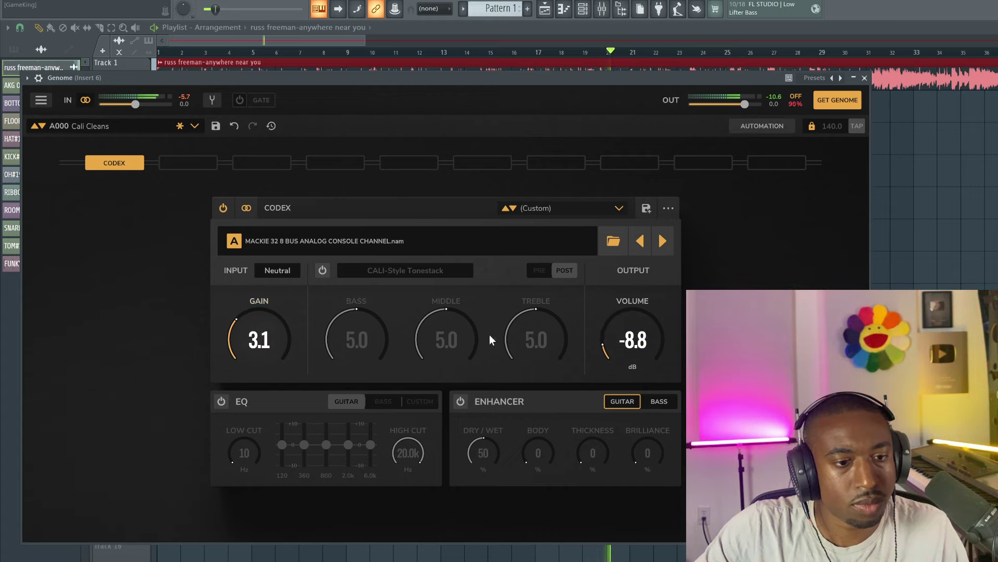
left_click_drag(617, 329, 617, 307)
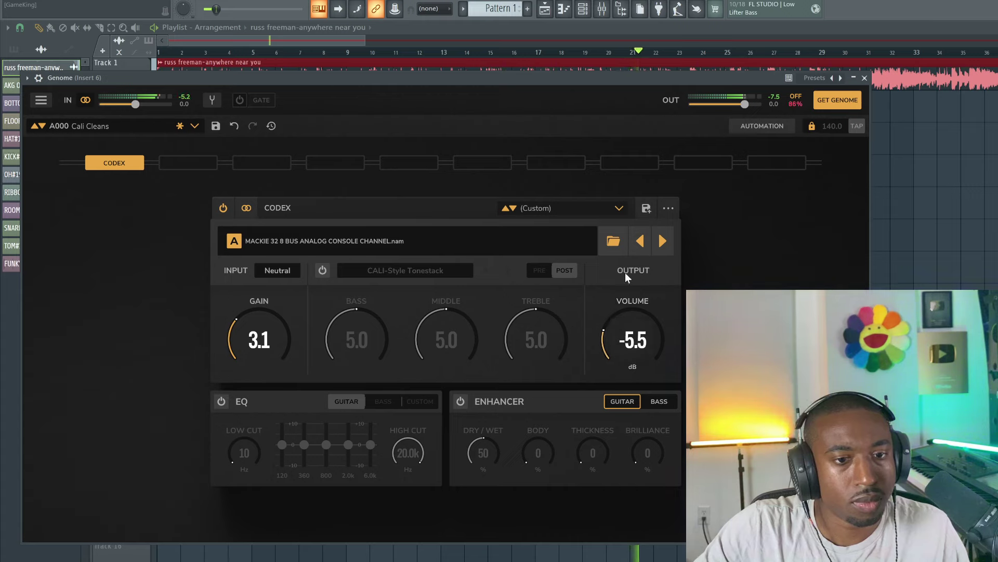
Switch to MITSUBISHI X80 PCM TAPE RECORDER.nam and set gain to 4.6 and output volume to -8.8 dB
left_click(662, 241)
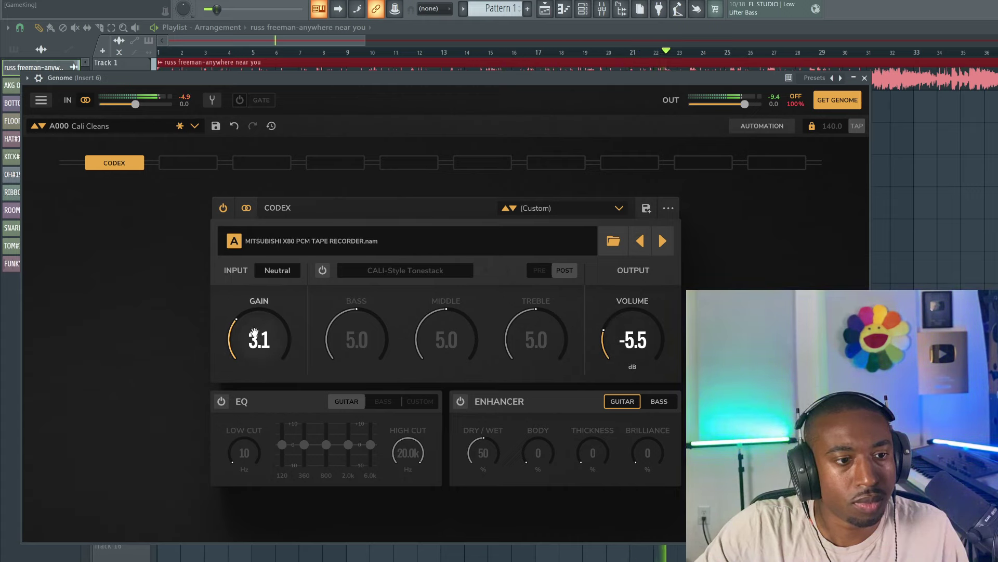
left_click_drag(254, 333, 258, 329)
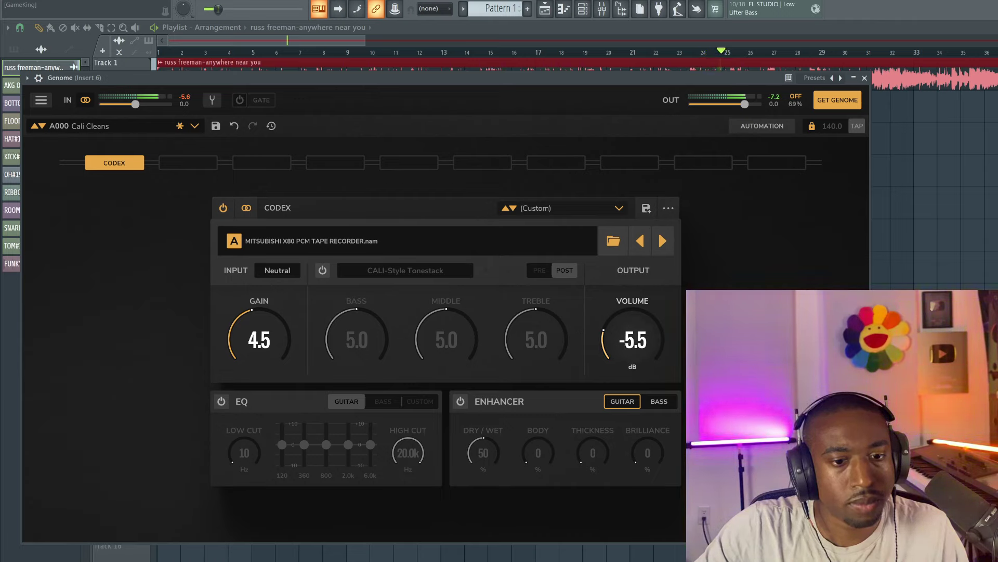
left_click_drag(621, 354, 621, 372)
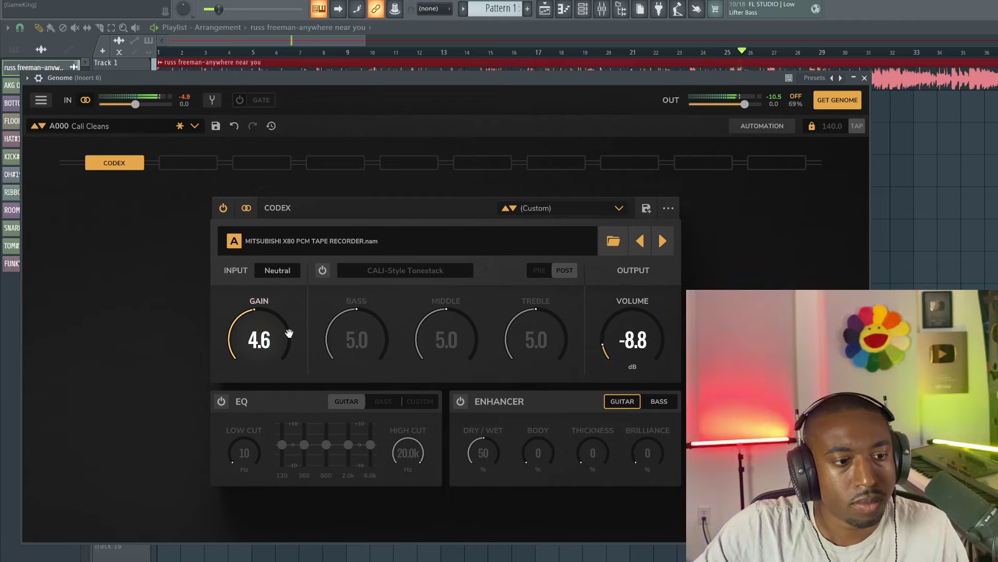
Audition the MPC60, NEVE 5315 ANALOG CONSOLE and PRESTO 41-A TUBE COMPRESSOR captures in turn on the playing sample
left_click(659, 235)
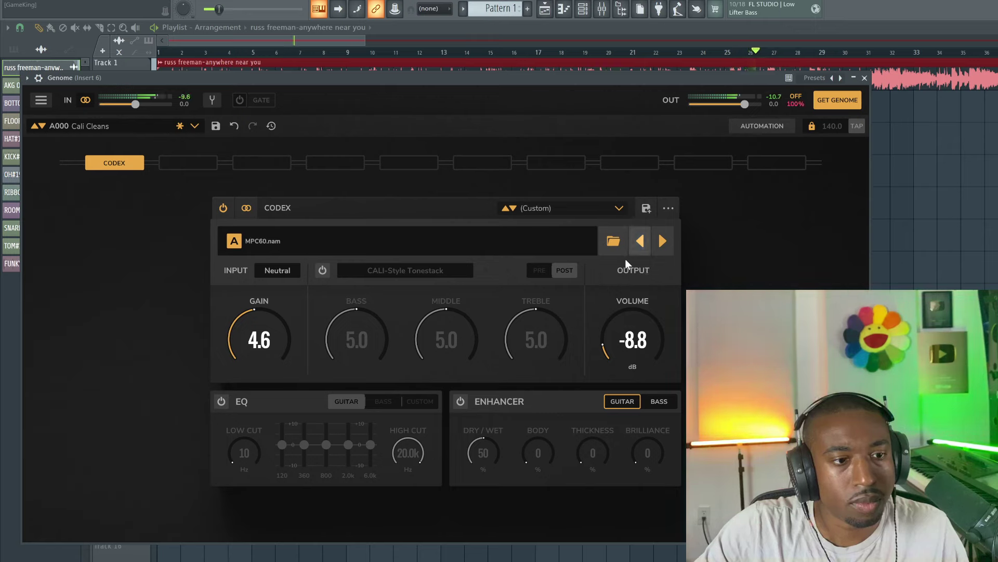
left_click(660, 240)
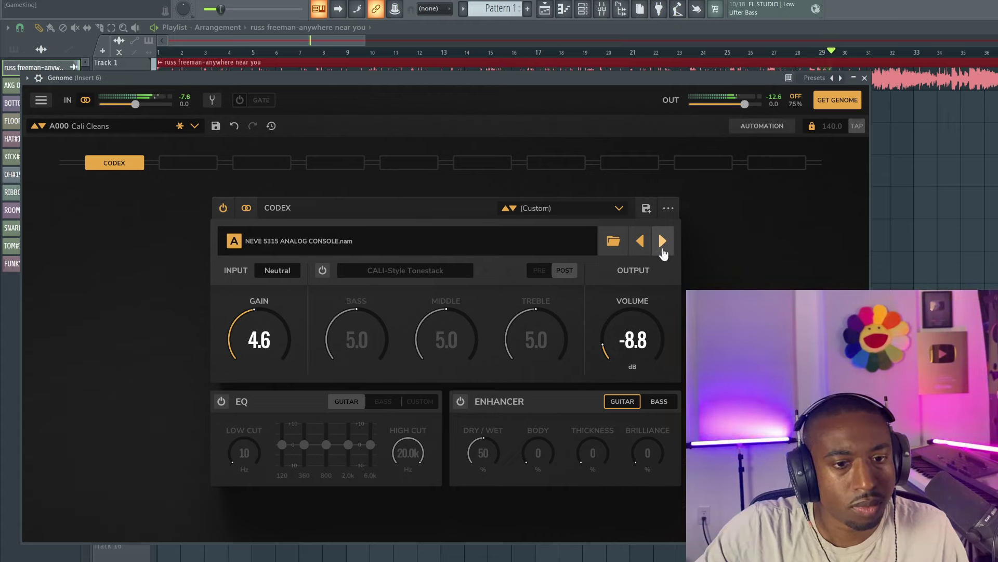
left_click(662, 242)
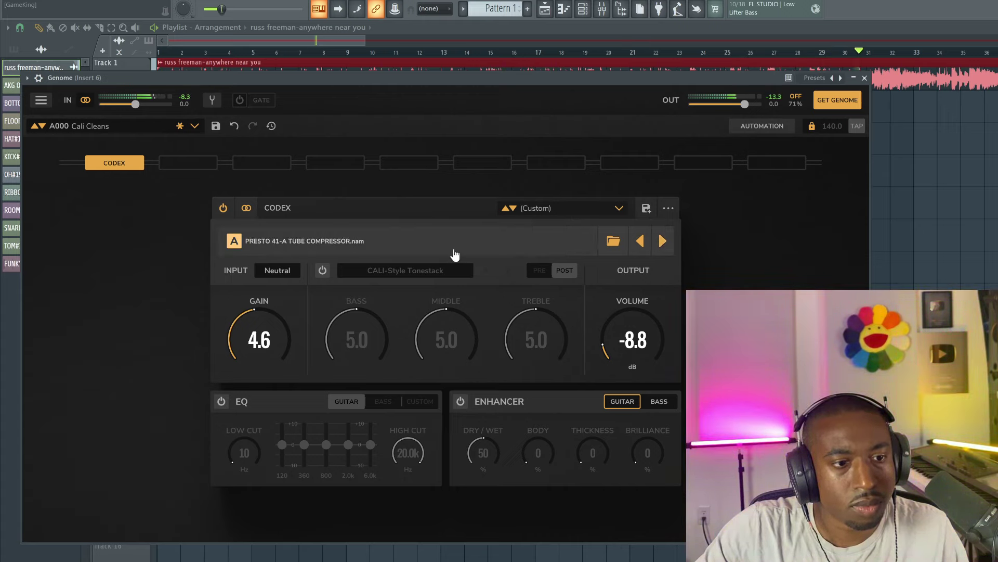
Switch to PRISMSOUND DREAM AD 2 CONVERTER.nam and raise its gain and output volume
left_click(661, 243)
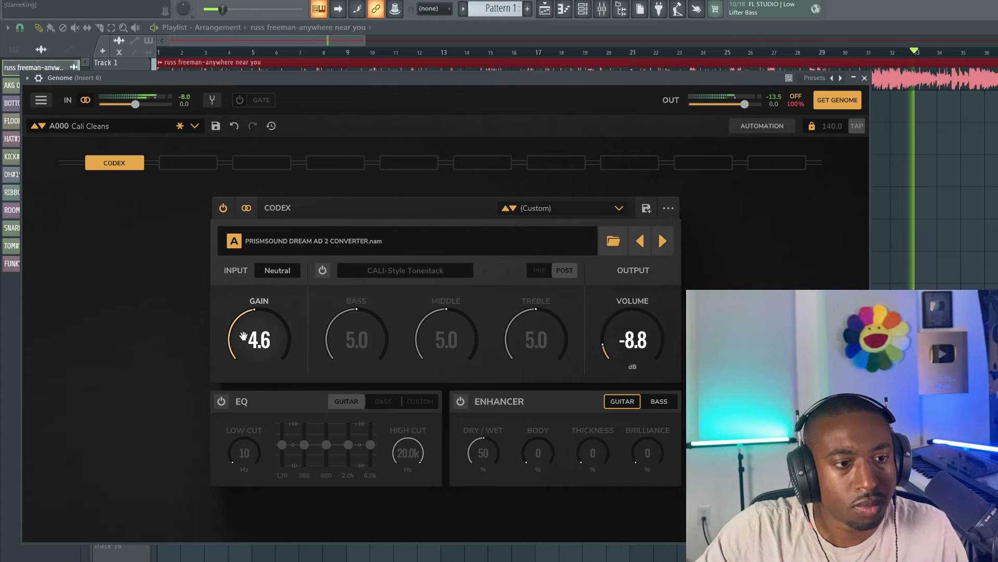
left_click_drag(279, 338, 279, 331)
left_click_drag(632, 339, 632, 323)
Switch CODEX to Galaxy 64 Converters.nam and set gain to 3.4 and output volume to -1.7 dB
left_click(376, 252)
scroll(364, 249, "up", 3)
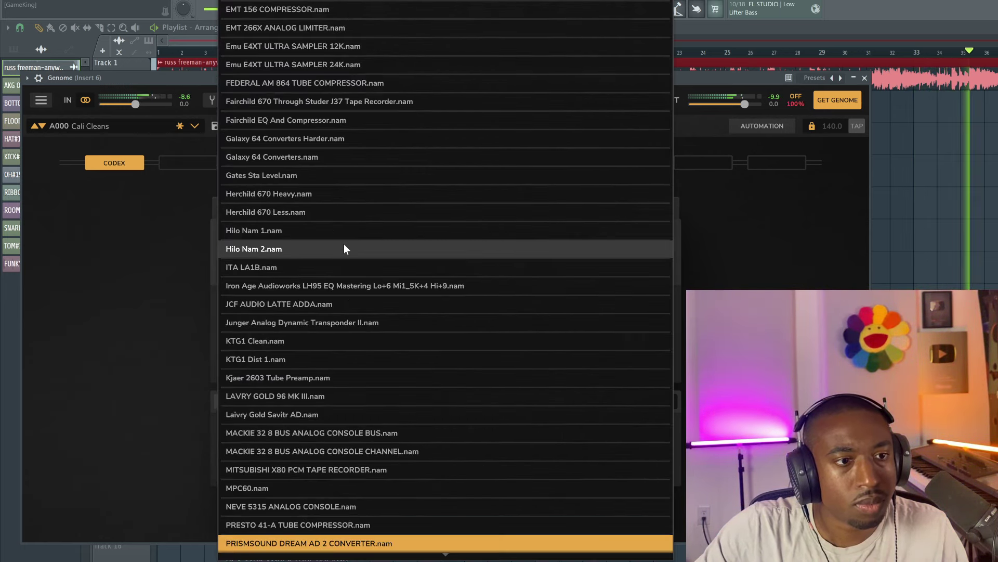
left_click(290, 156)
left_click_drag(260, 337, 260, 353)
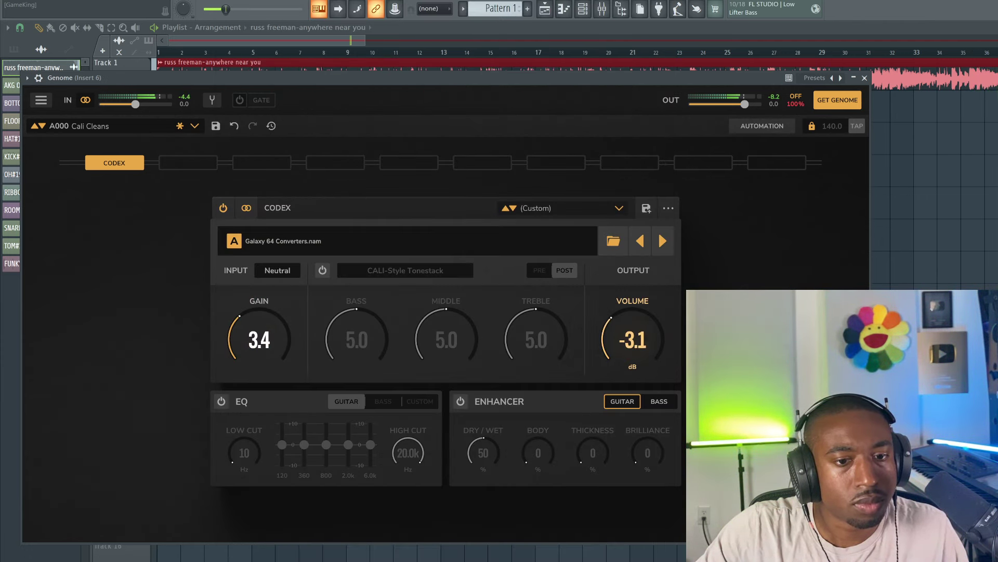
mouse_move(633, 339)
left_mouse_down()
mouse_move(632, 330)
mouse_move(632, 341)
left_mouse_up()
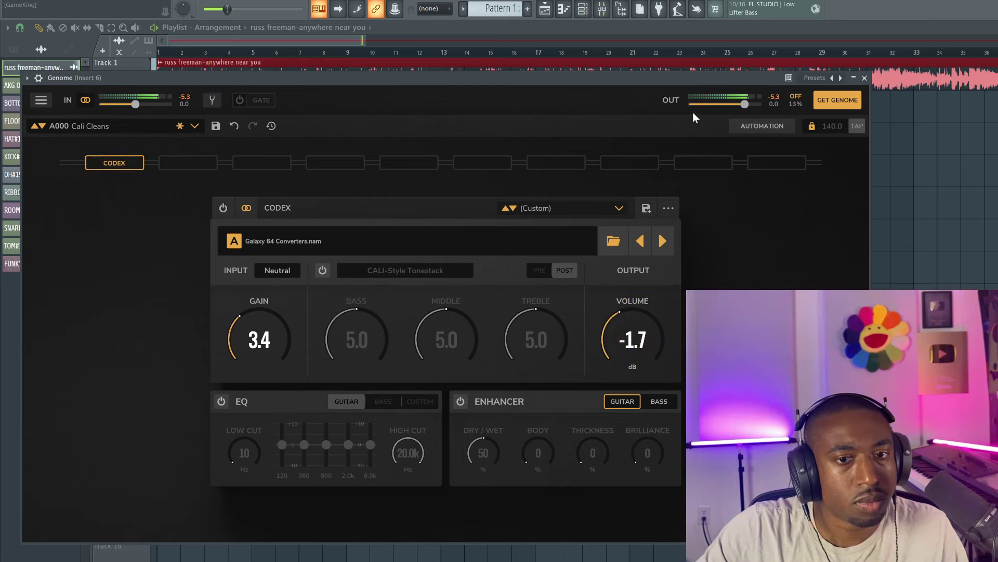
Compare the playing song with CODEX bypassed and active on the Galaxy 64 Converters capture, leaving CODEX on
left_click(864, 77)
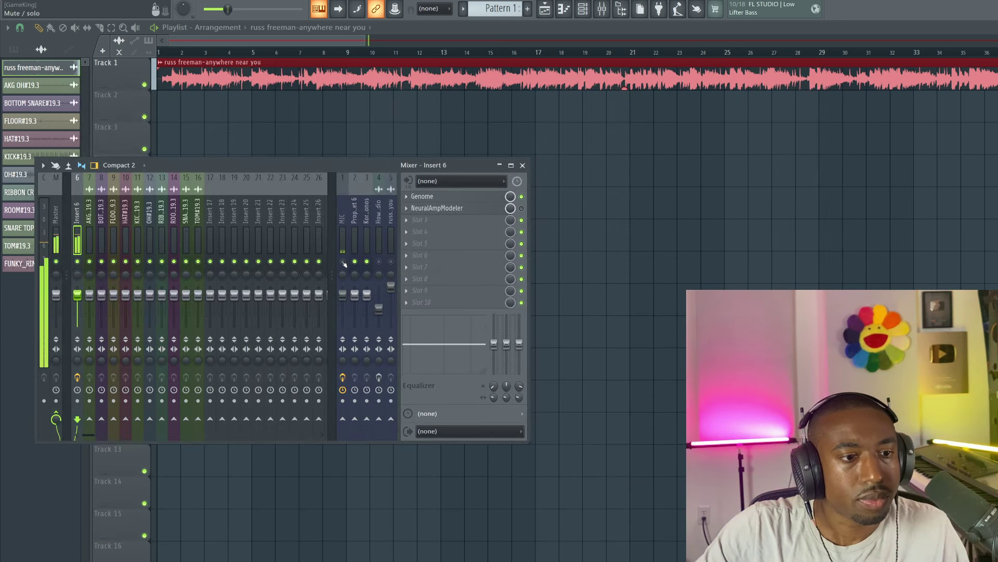
left_click(472, 198)
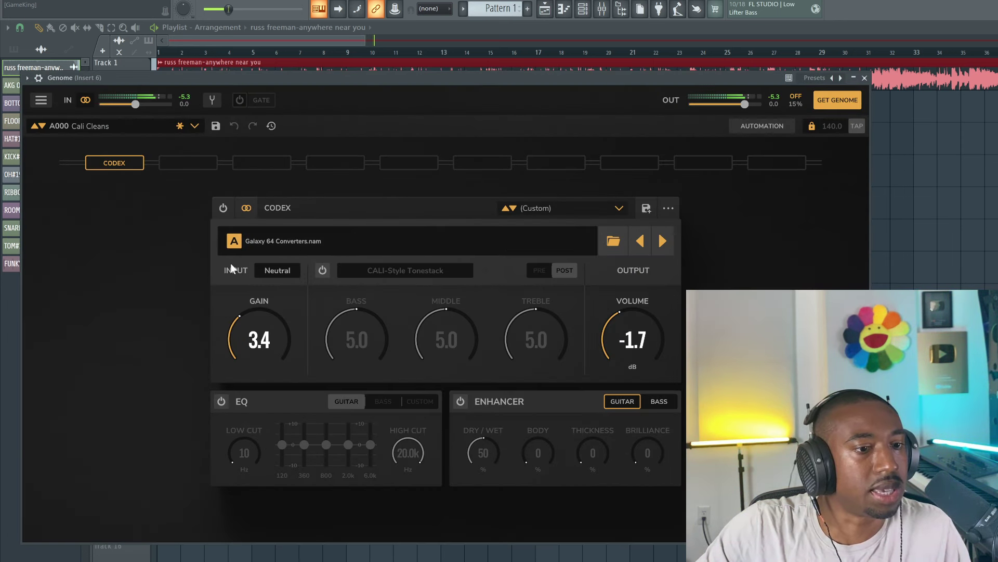
left_click(224, 210)
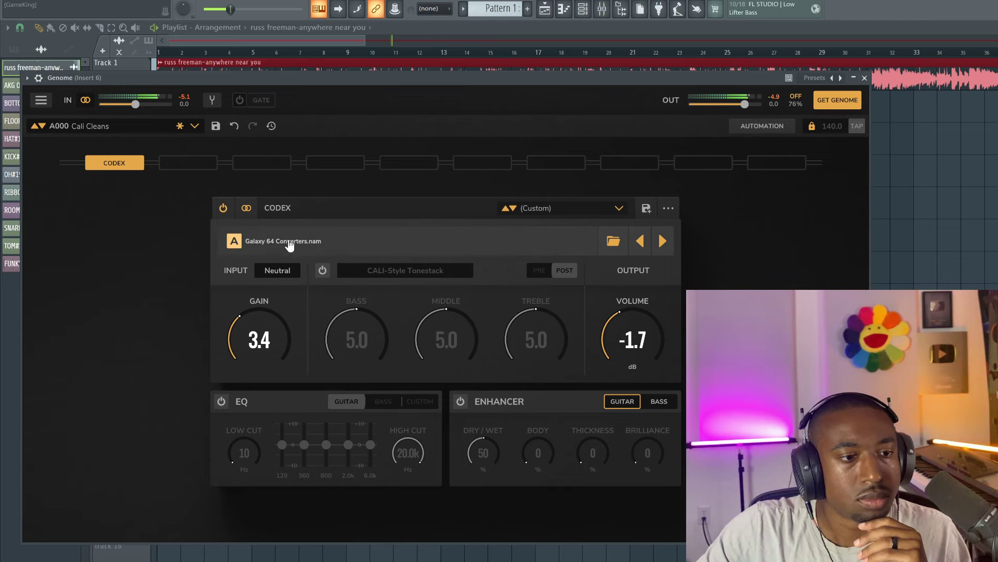
left_click(223, 209)
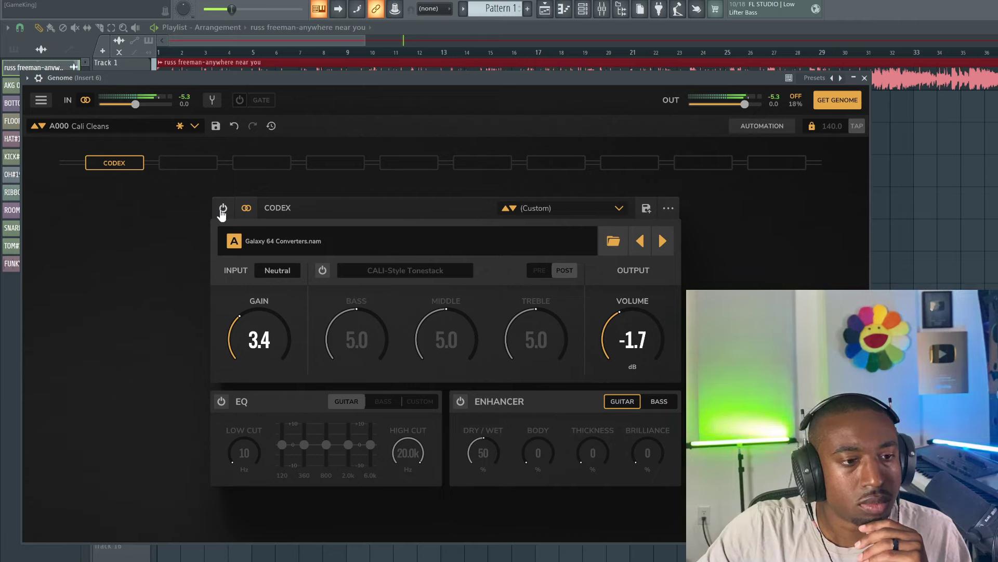
left_click(223, 209)
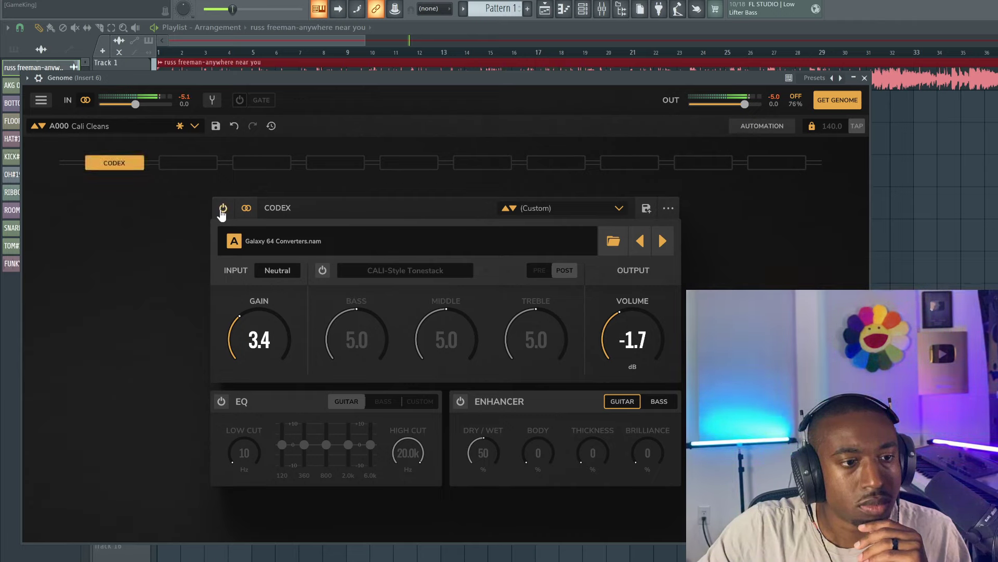
Close Genome and the mixer, and stop the song's playback
left_click(865, 78)
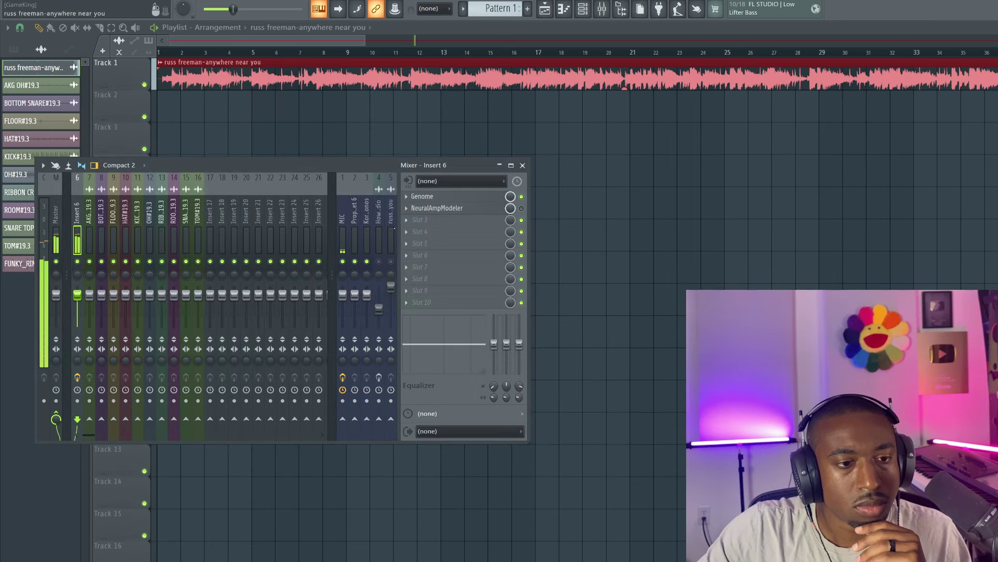
left_click(698, 204)
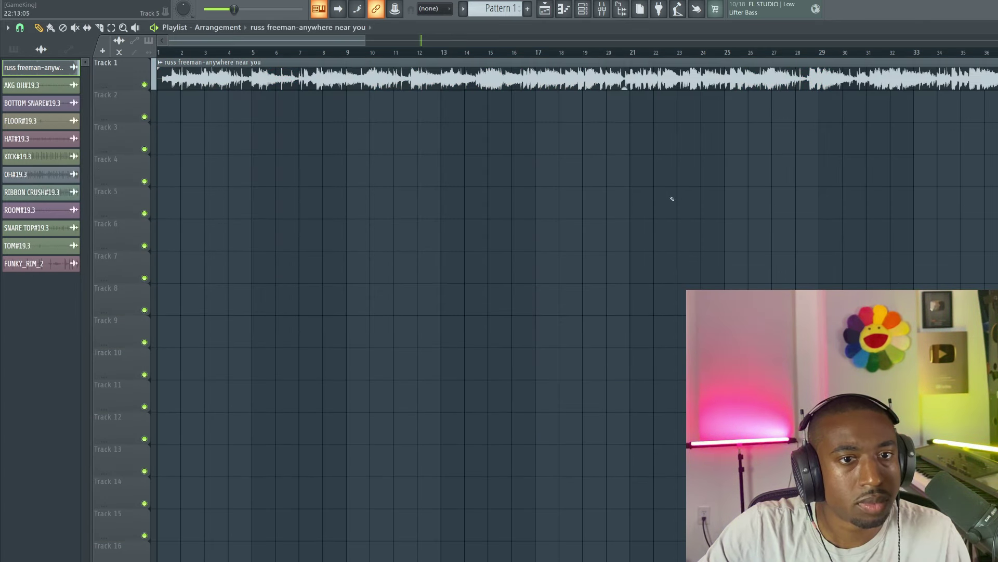
key("space")
Reopen Genome on Insert 6 and look through CODEX's folder of NAM models without loading a file
left_click(601, 11)
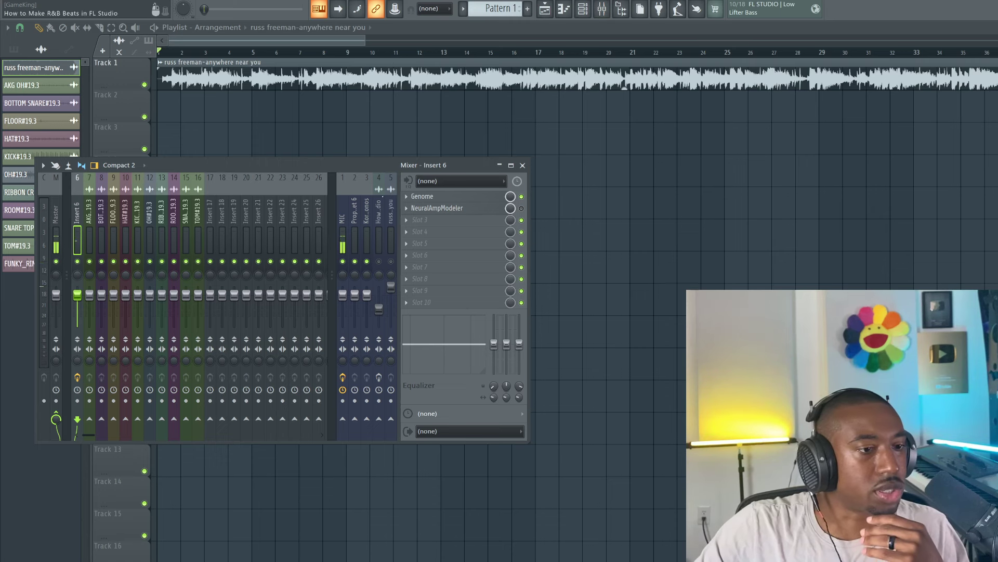
left_click(456, 198)
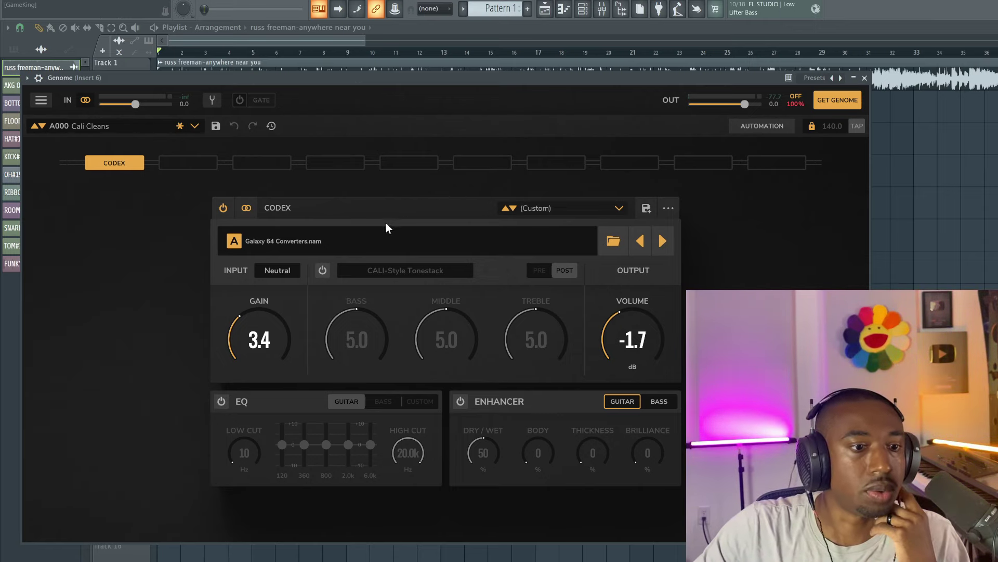
left_click(613, 242)
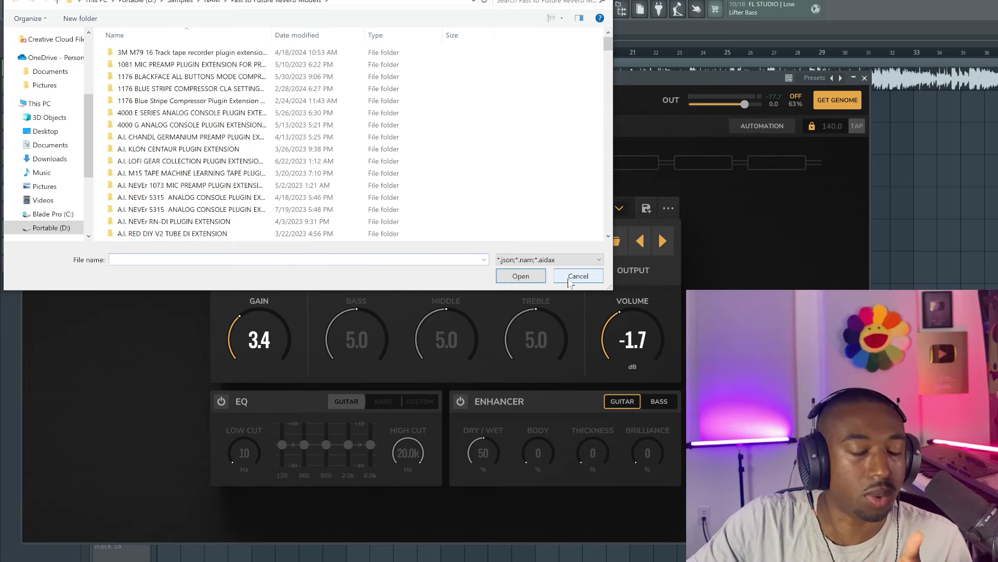
left_click(570, 278)
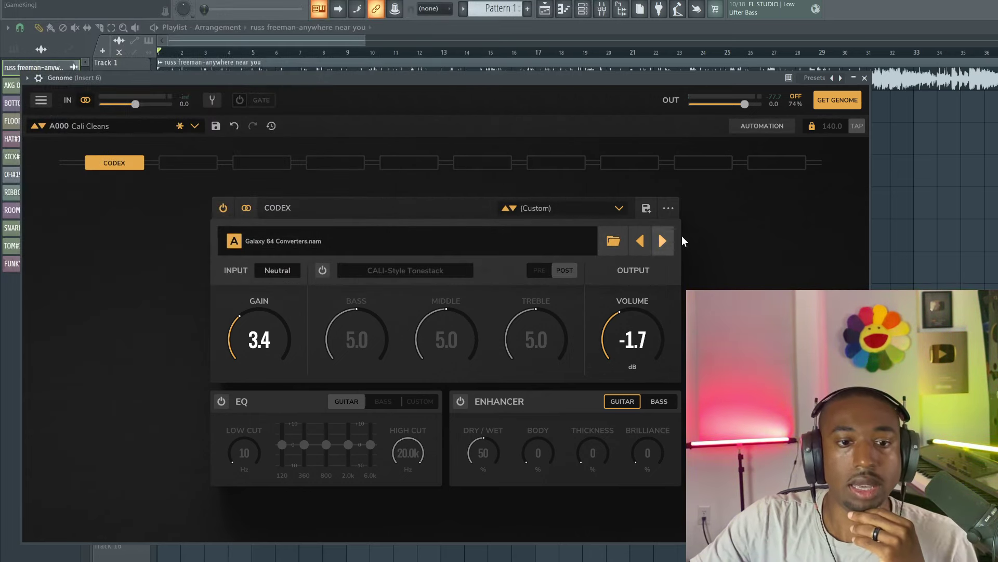
Close Genome and open the NeuralAmpModeler plugin on Insert 6
left_click(865, 78)
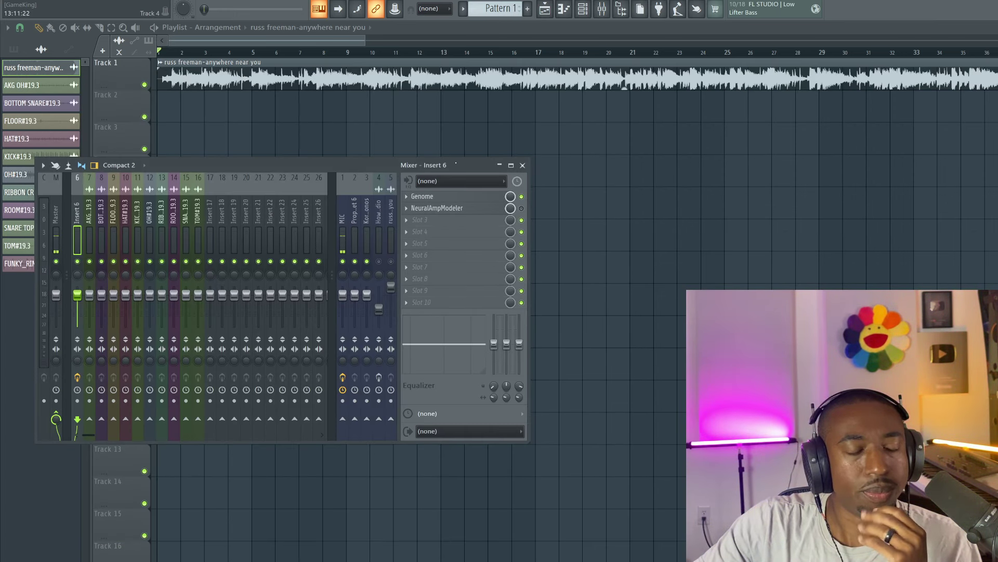
left_click(436, 208)
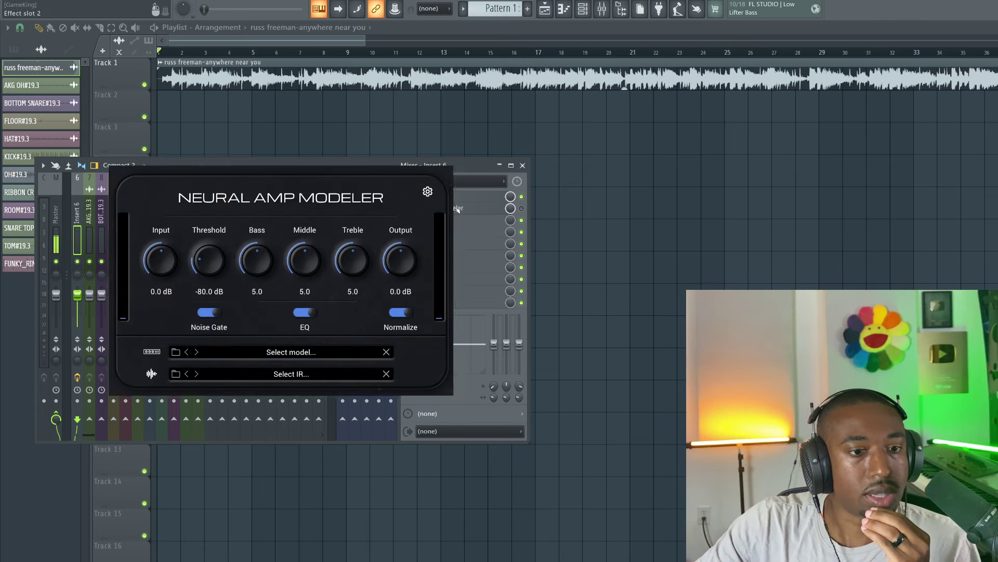